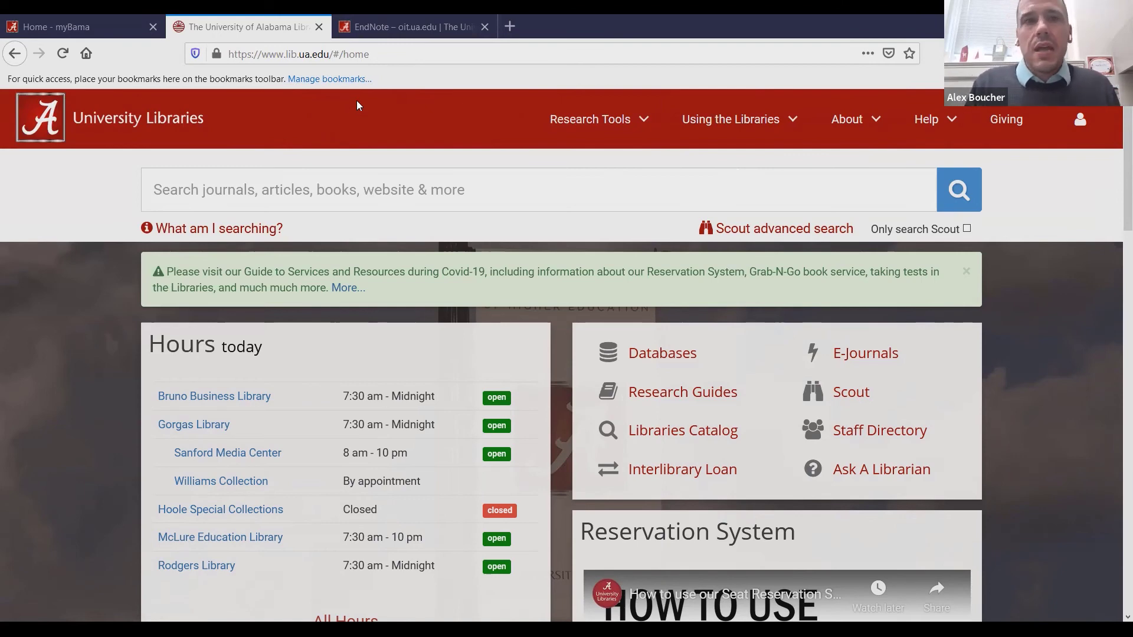
# Step: Copy the web address of the Office of Information Technology's EndNote page
pyautogui.click(411, 31)
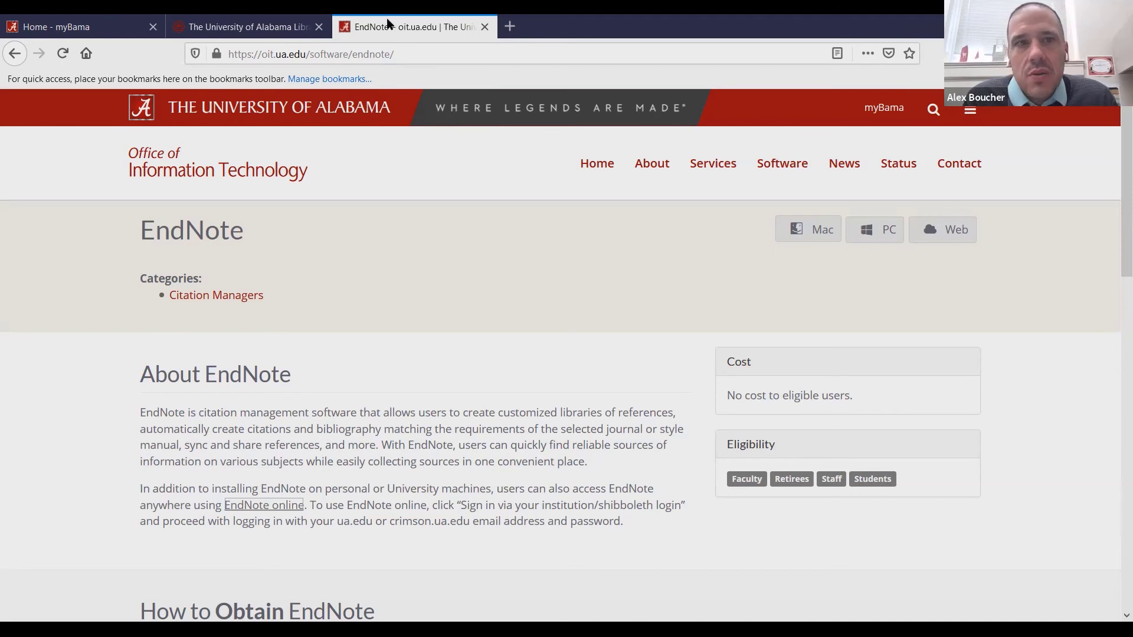
pyautogui.click(381, 56)
pyautogui.rightClick(380, 56)
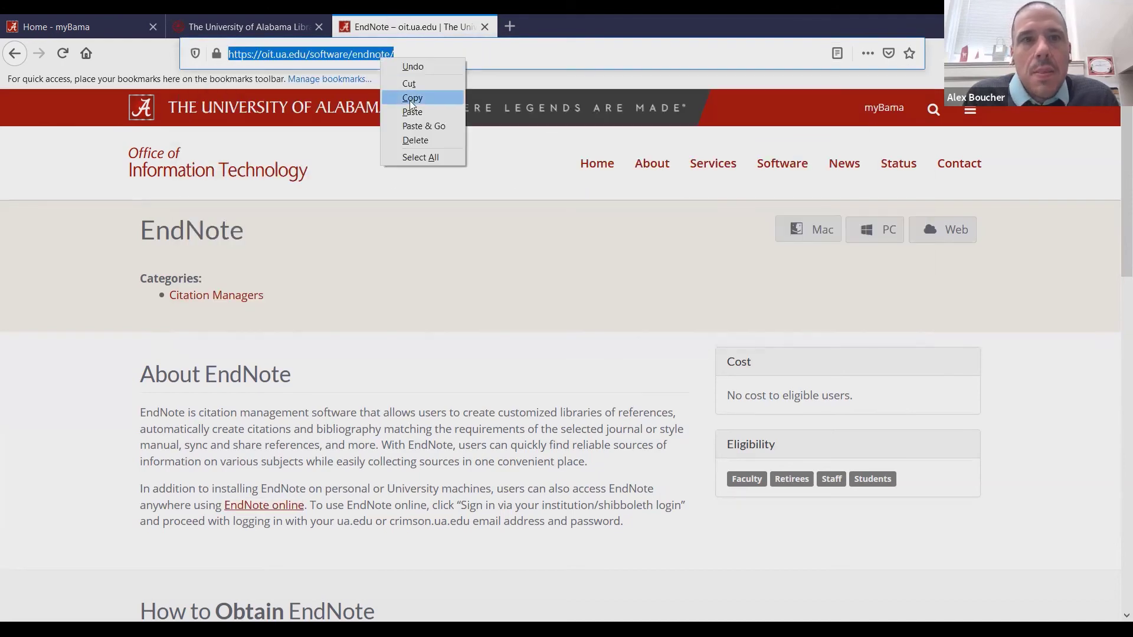
pyautogui.click(409, 100)
# Step: Open the EndNote page from the citation managers among the University Libraries' research tools
pyautogui.click(260, 19)
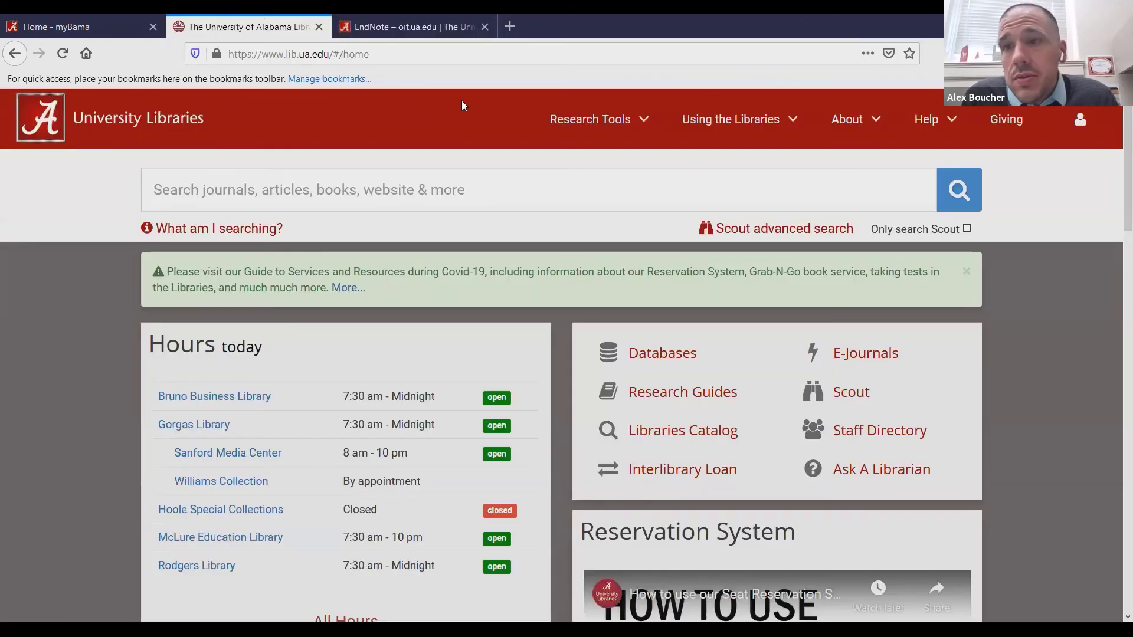
pyautogui.click(608, 122)
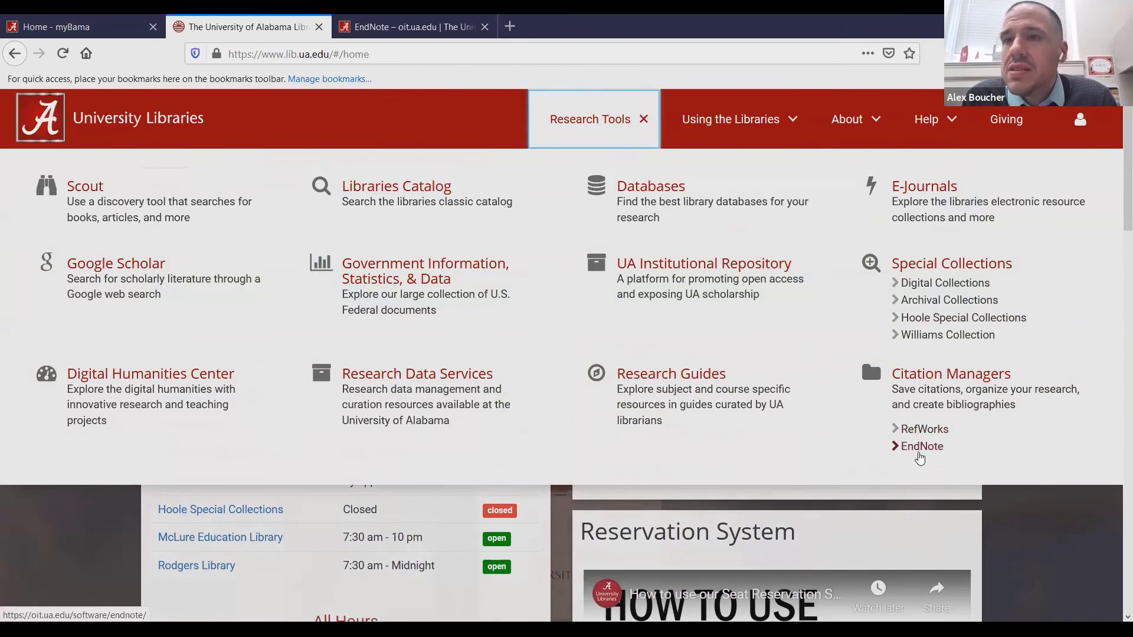
pyautogui.click(919, 449)
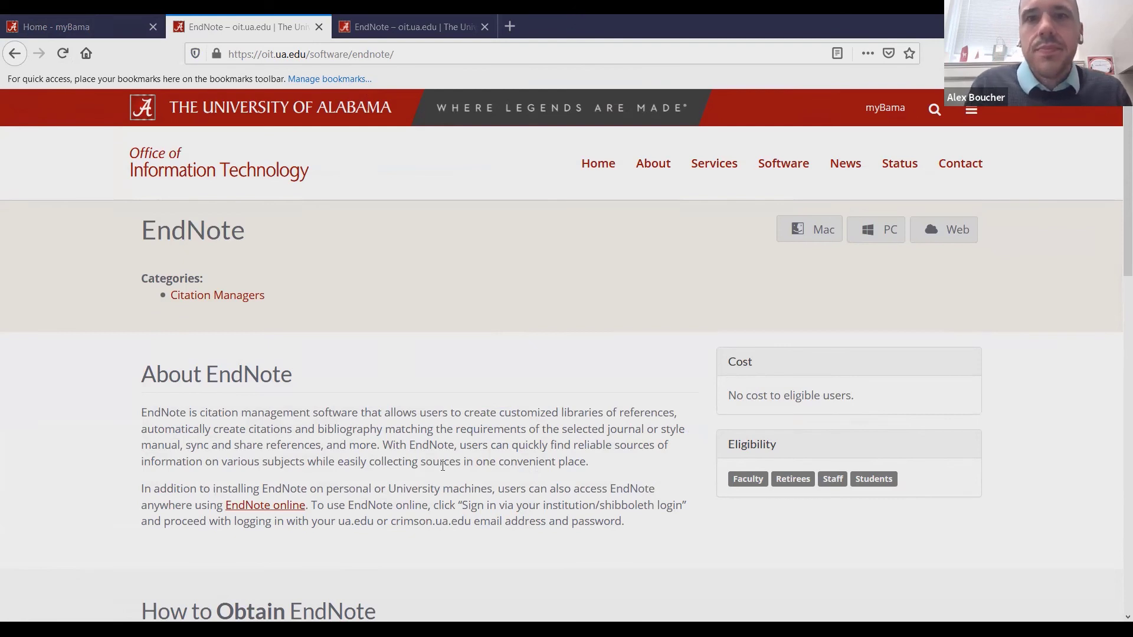
# Step: Open the EndNote online link from the About EndNote section in a new tab and show that tab
pyautogui.moveTo(676, 194)
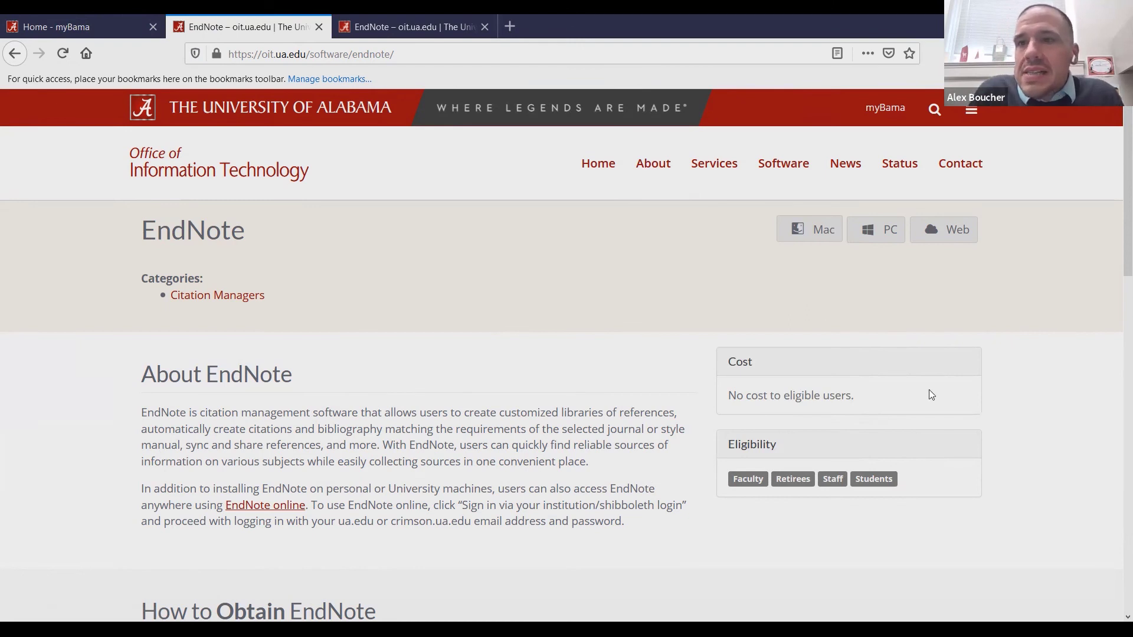
pyautogui.scroll(-2, 1113, 212)
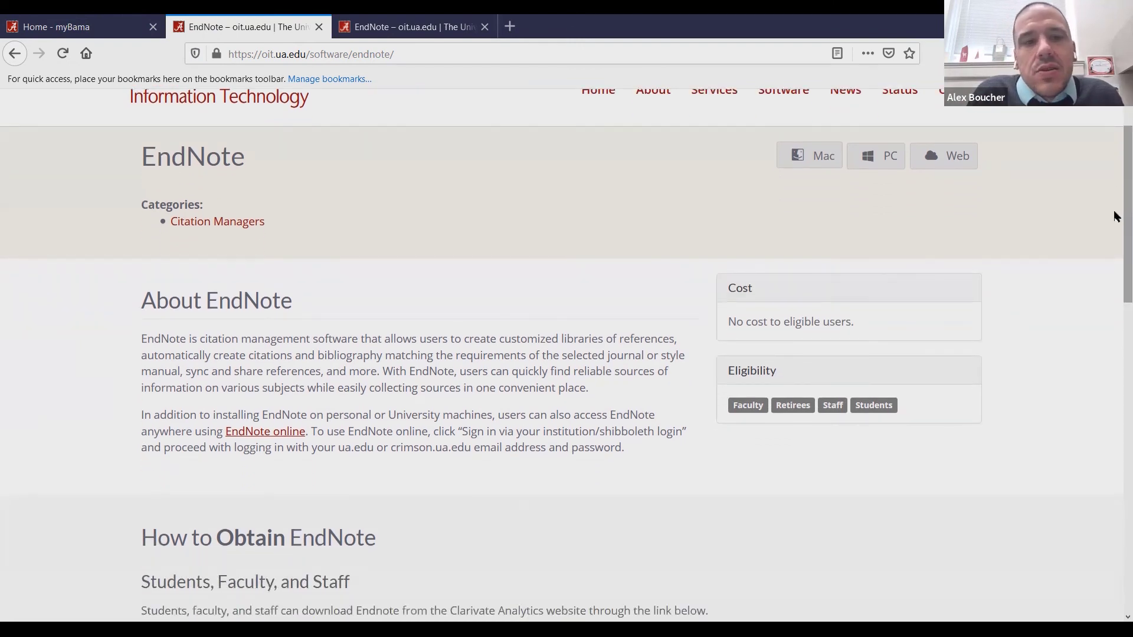
pyautogui.rightClick(254, 433)
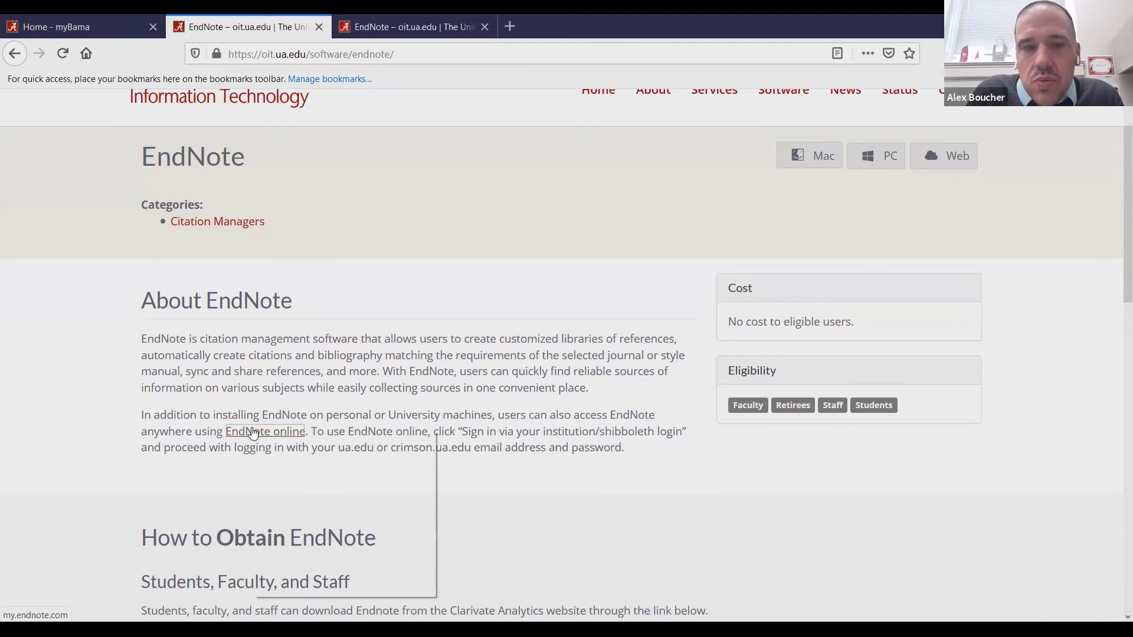
pyautogui.click(284, 438)
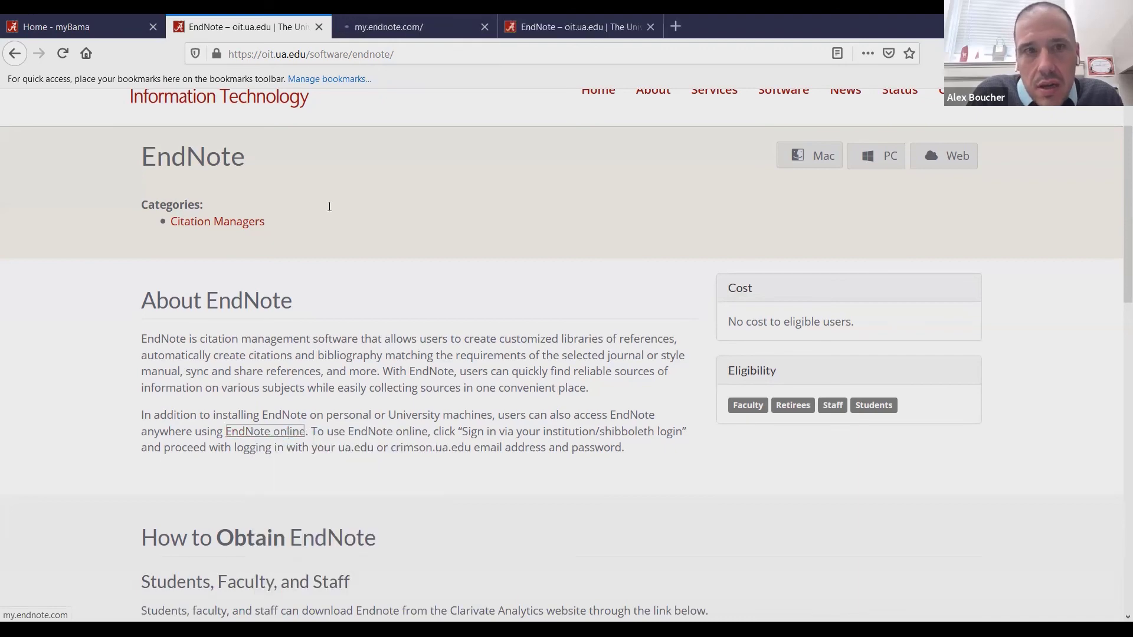
pyautogui.click(384, 23)
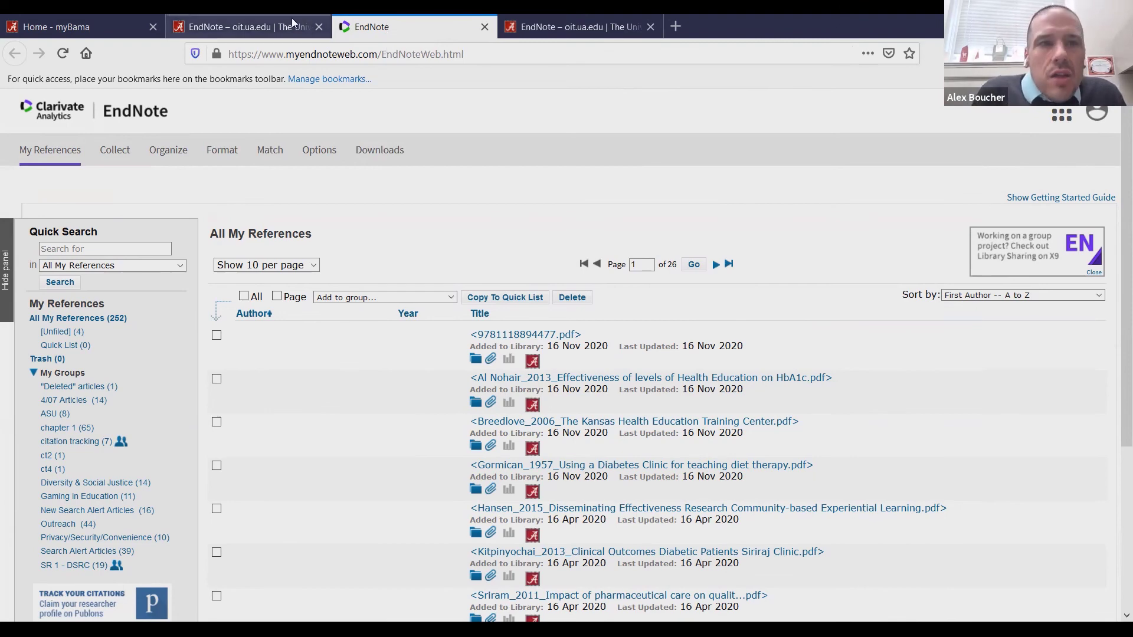
# Step: Review the How to Obtain EndNote section for the download and license key links, and compare with the online reference library
pyautogui.click(275, 23)
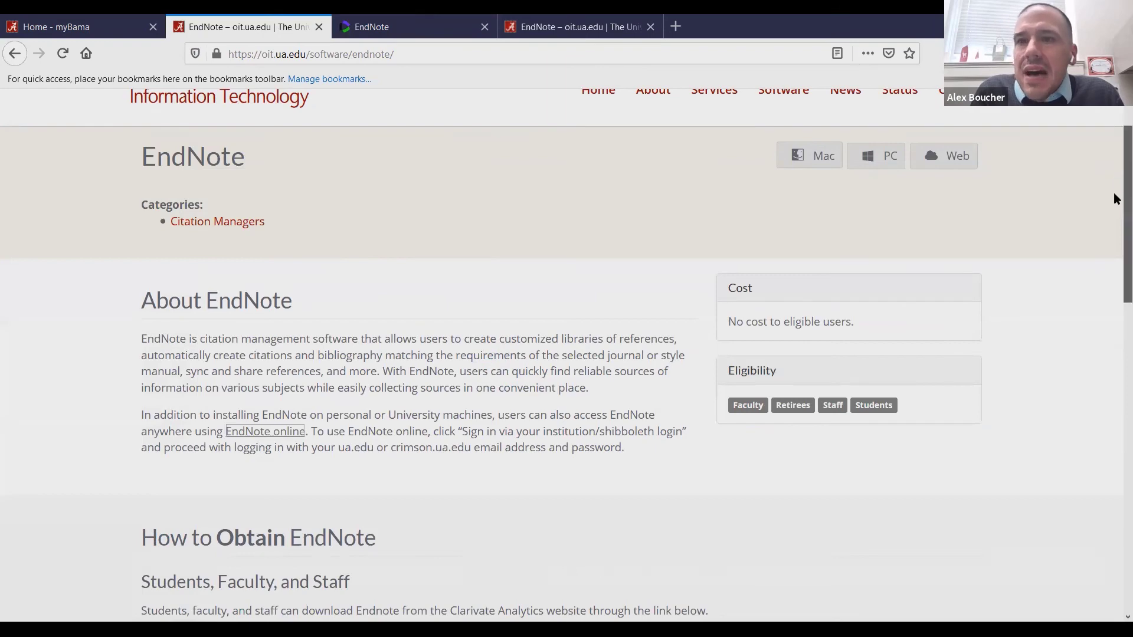
pyautogui.scroll(-4, 1116, 194)
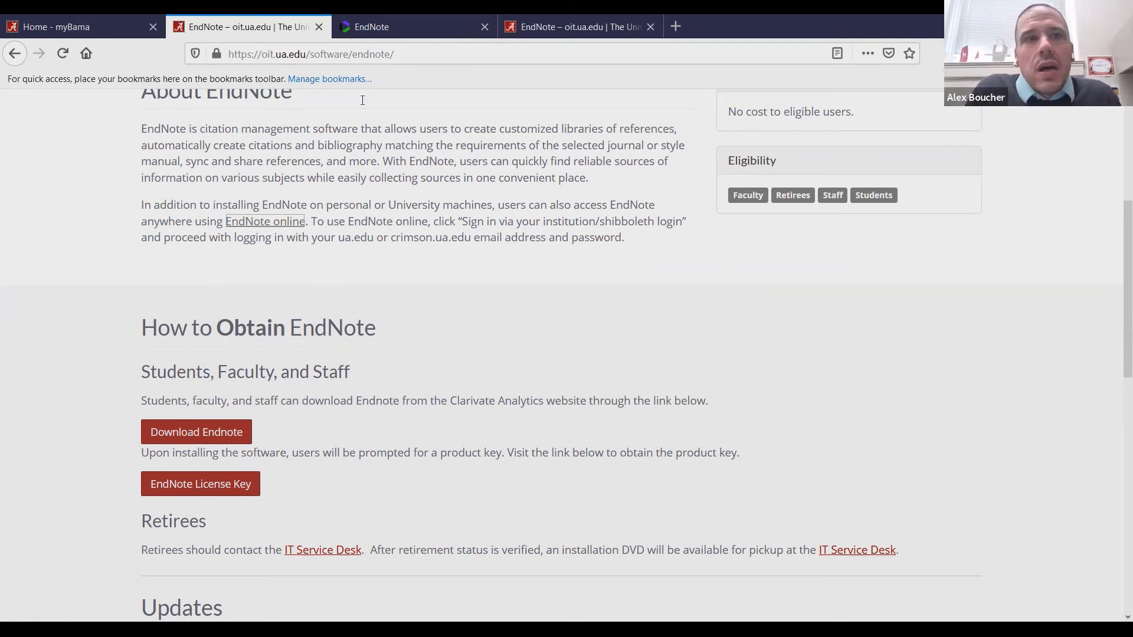
pyautogui.click(363, 19)
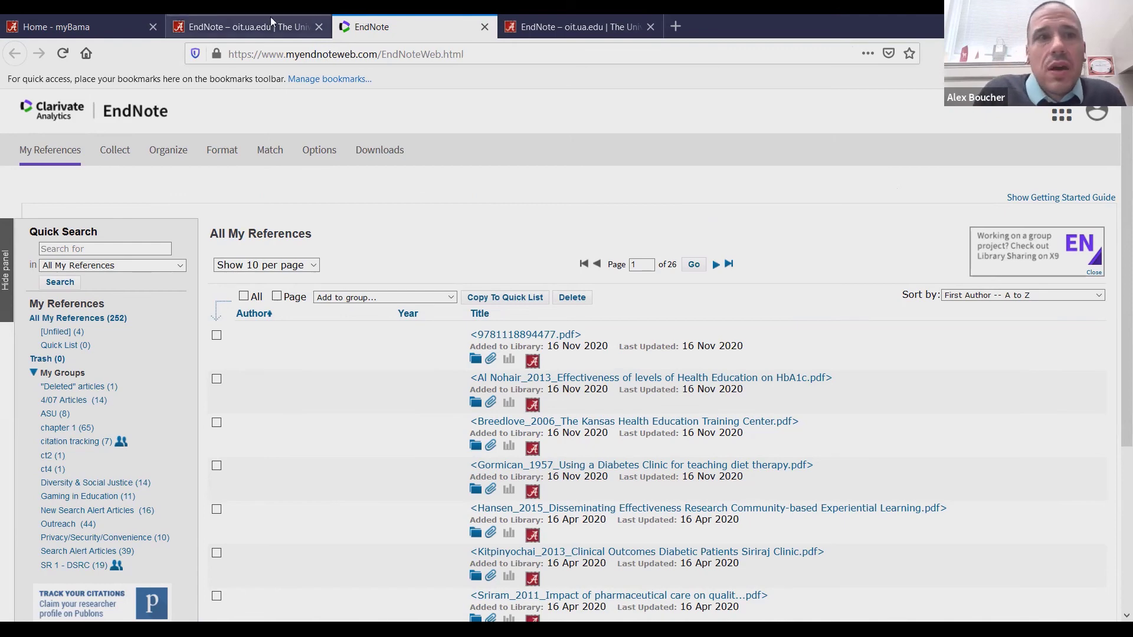
pyautogui.click(248, 21)
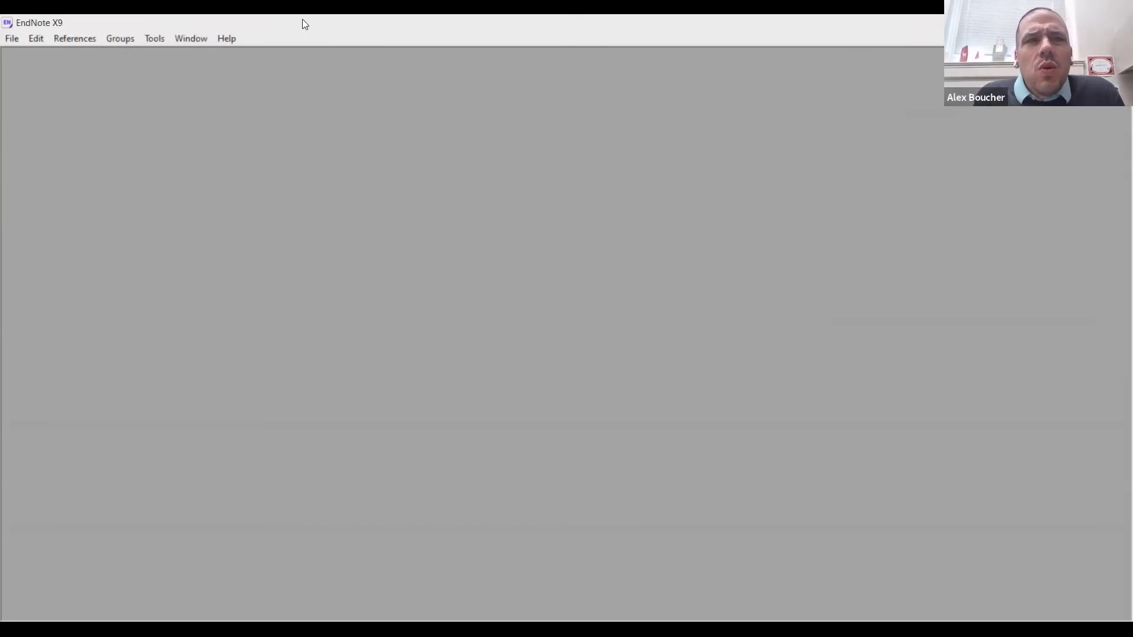
# Step: Switch to EndNote X9 and open the library My EndNote Library-Converted from the EndNote folder
pyautogui.click(11, 39)
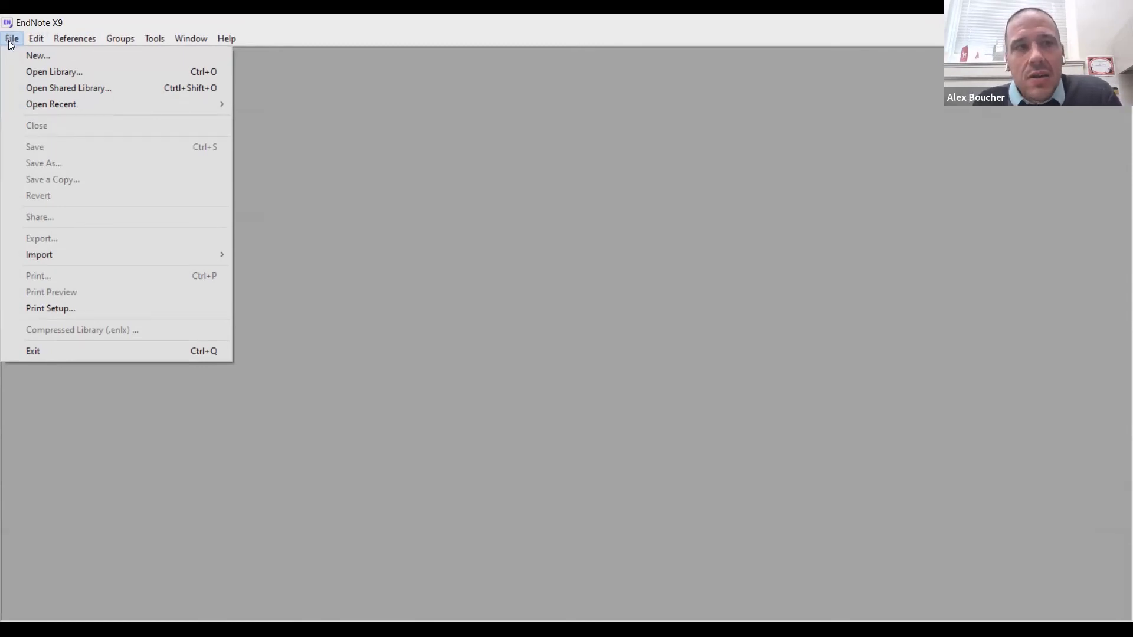
pyautogui.click(47, 71)
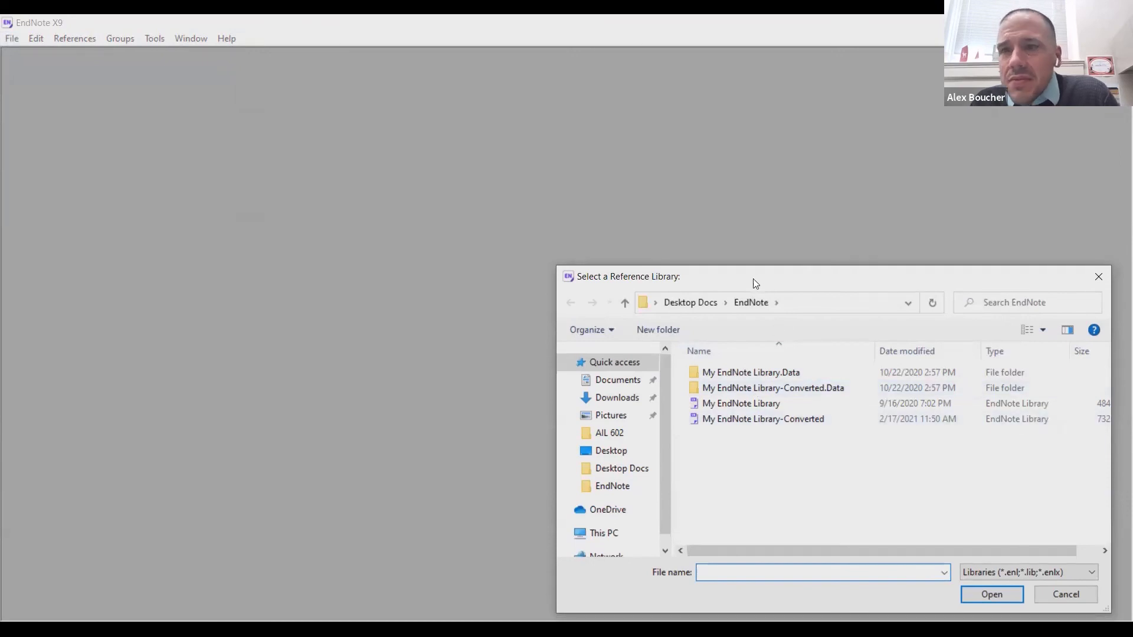
pyautogui.moveTo(753, 278); pyautogui.dragTo(529, 173)
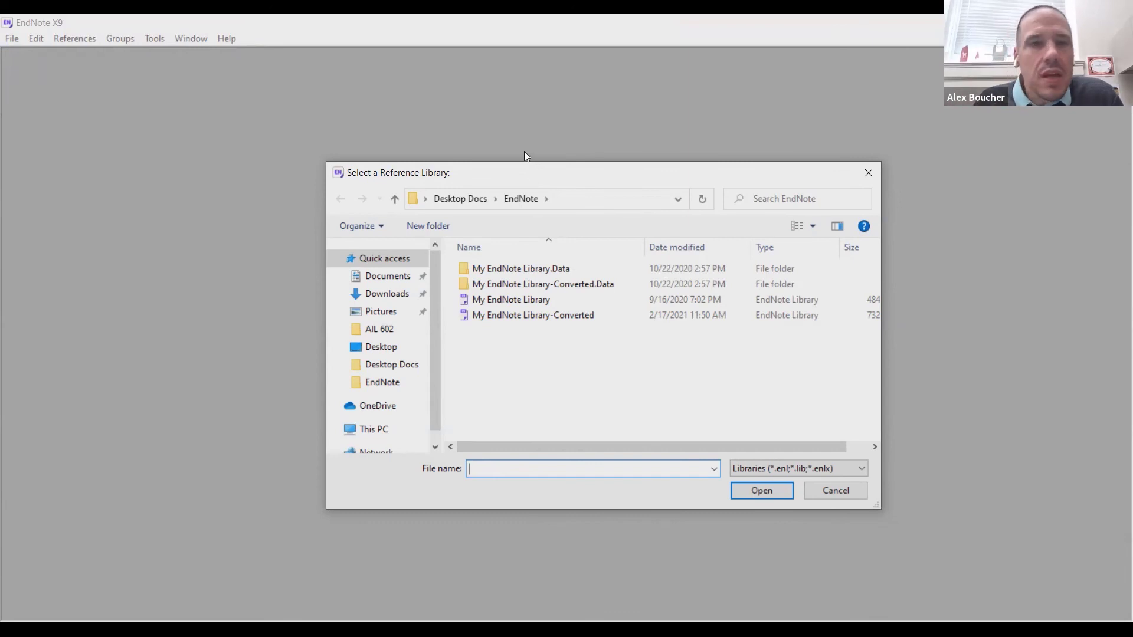
pyautogui.click(530, 311)
pyautogui.click(771, 487)
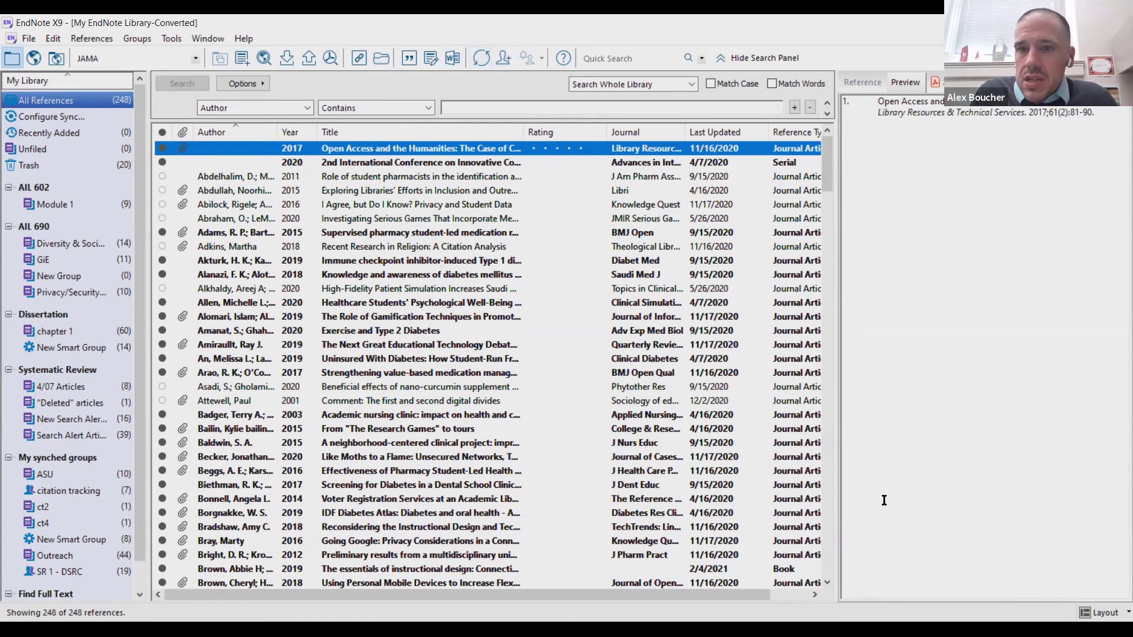
# Step: Preview the citations for "I Agree, but Do I Know? Privacy and Student Data" and "Exploring Libraries' Efforts in Inclusion and Outreach Activities Using Social Media"
pyautogui.hotkey('alt', 'Tab')
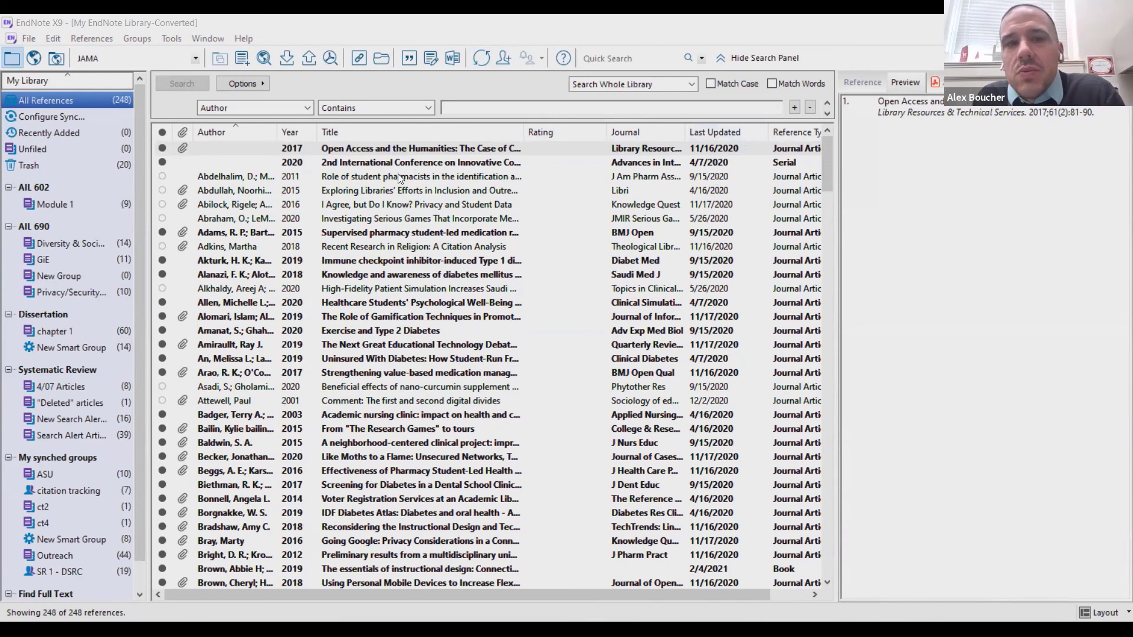
pyautogui.click(400, 200)
pyautogui.click(400, 203)
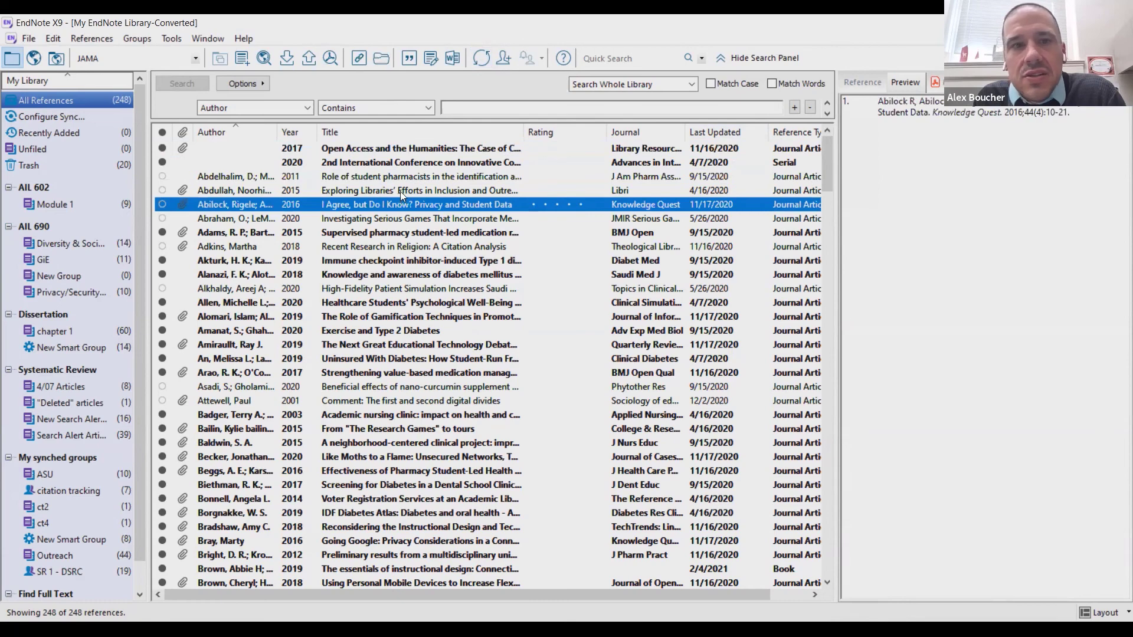
pyautogui.click(353, 188)
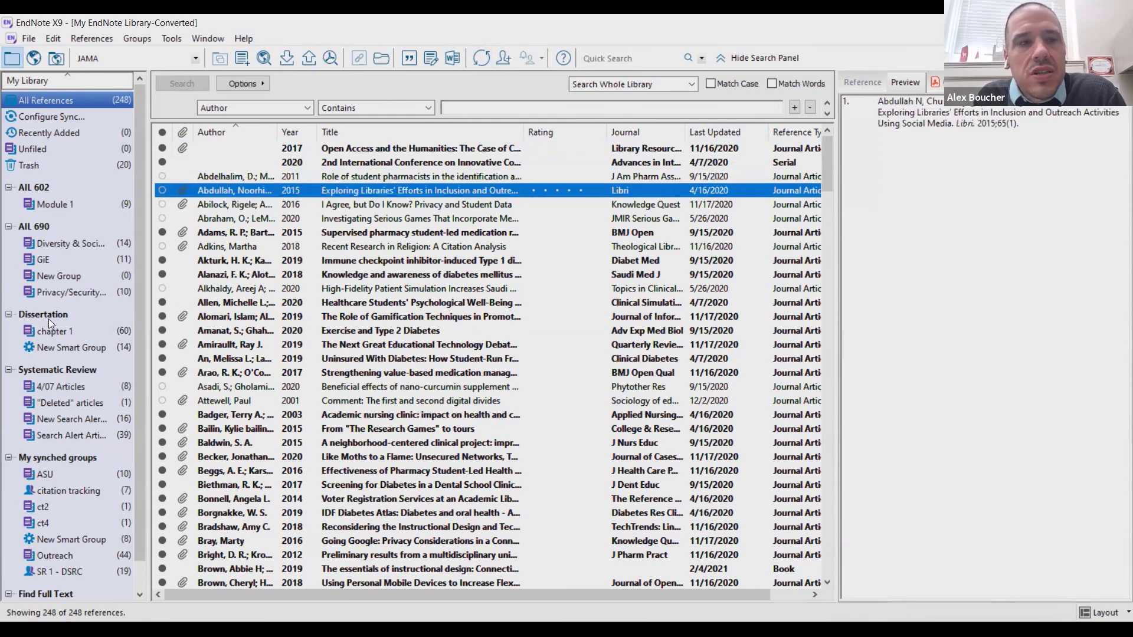
pyautogui.moveTo(429, 190); pyautogui.dragTo(360, 207)
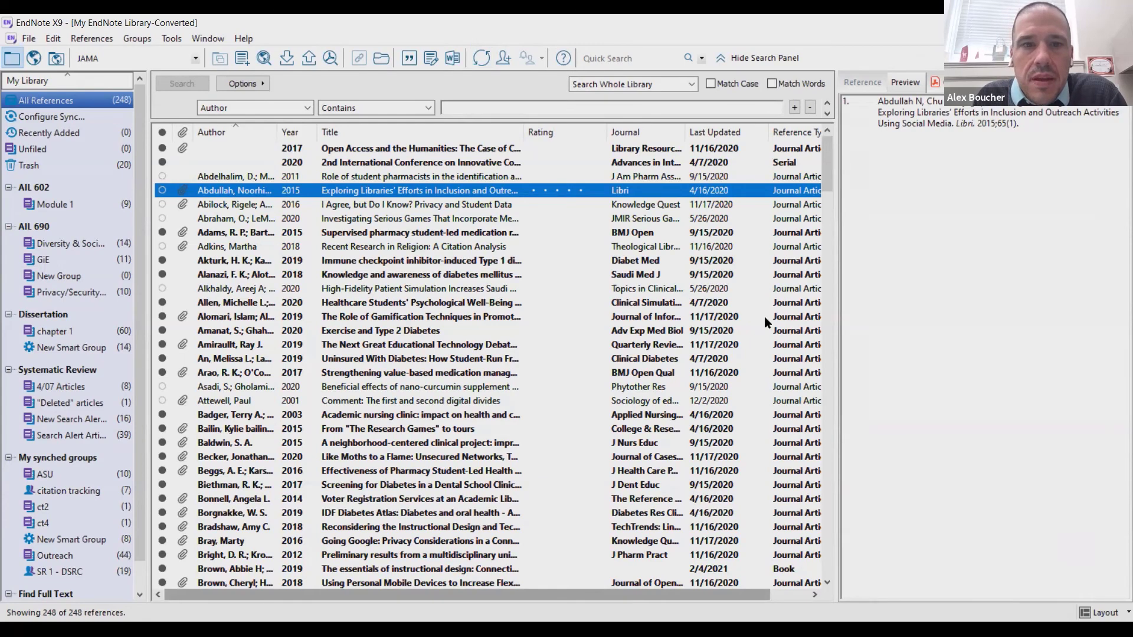
pyautogui.hotkey('alt', 'Tab')
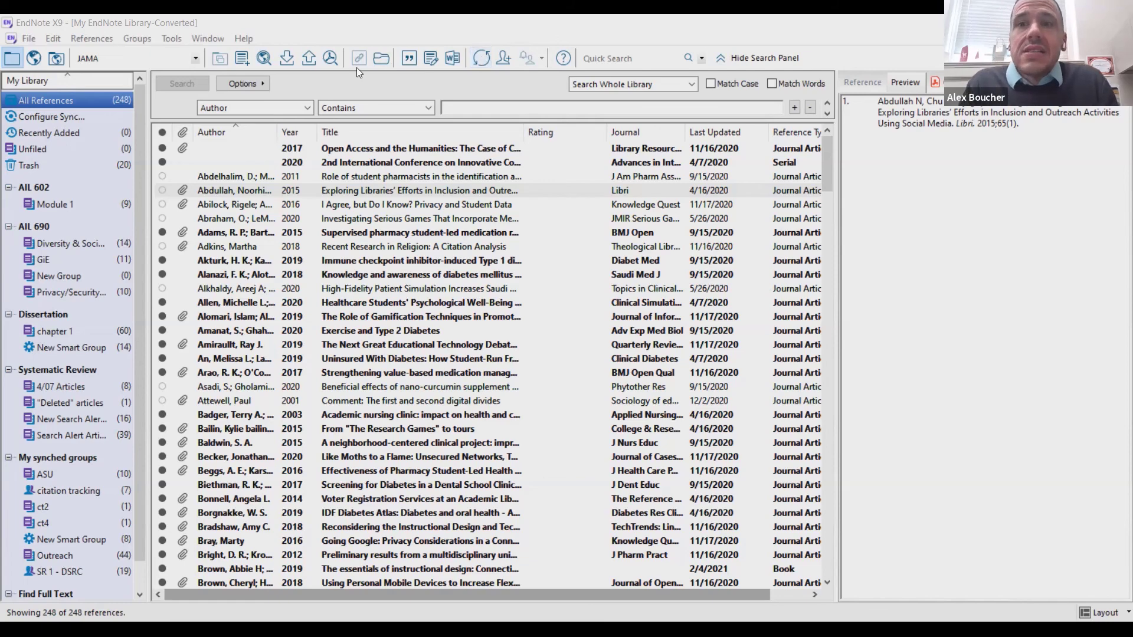
pyautogui.click(31, 37)
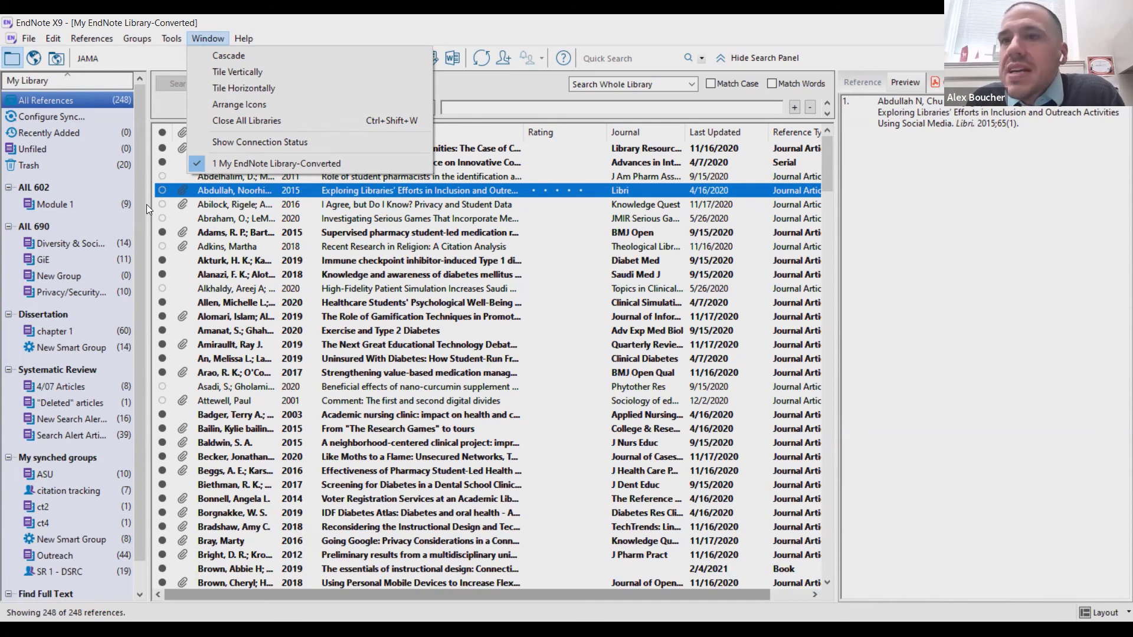
pyautogui.click(492, 82)
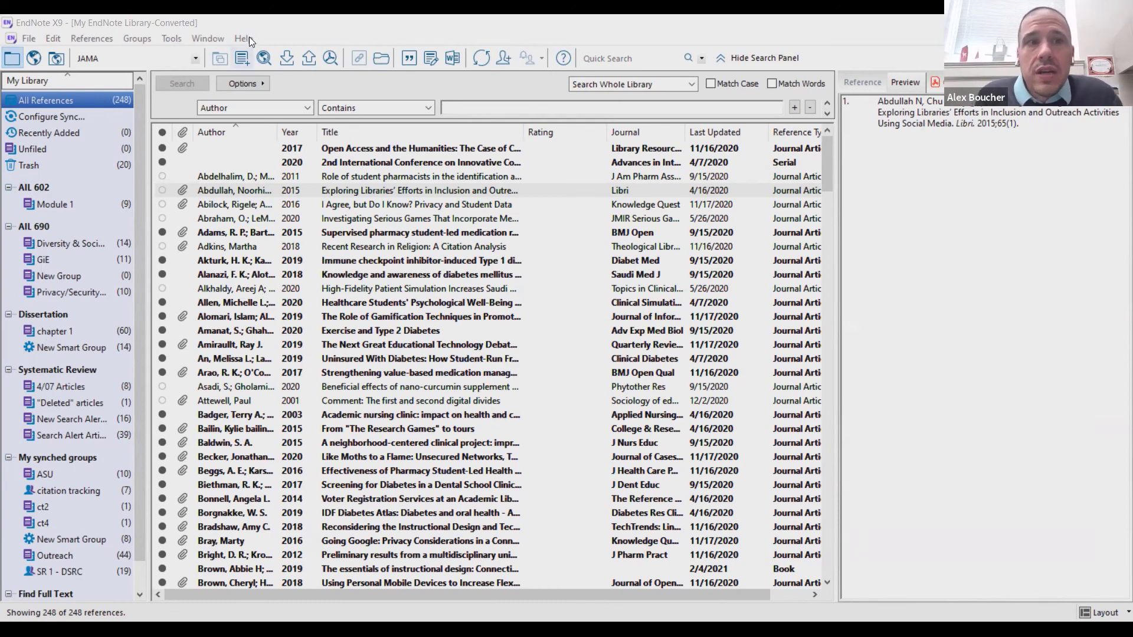
pyautogui.click(284, 19)
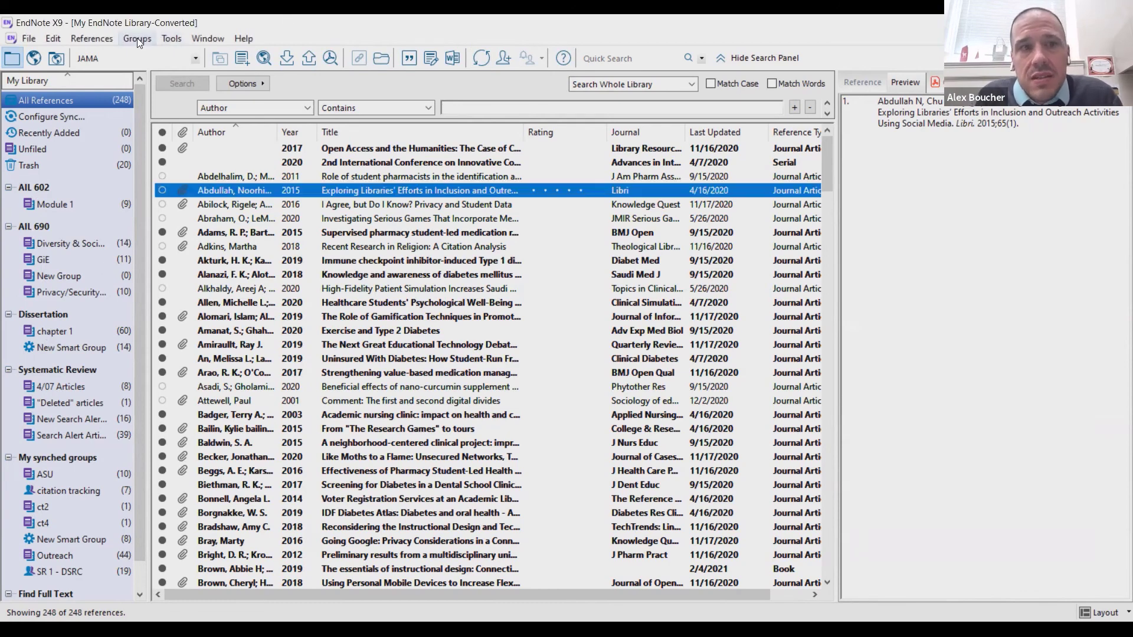
pyautogui.click(137, 38)
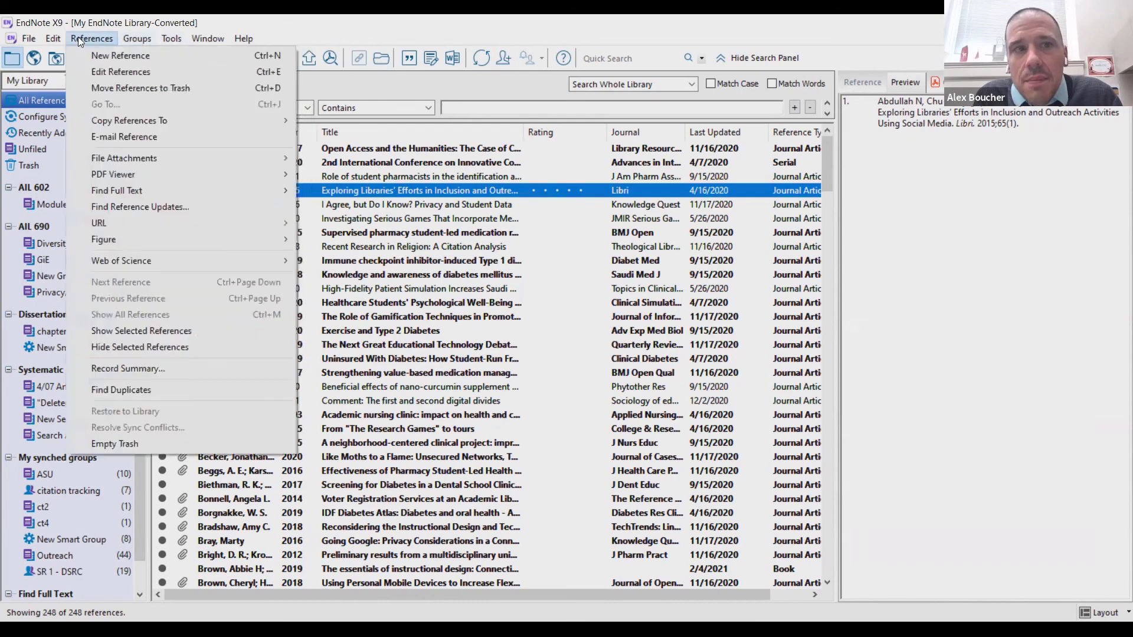
pyautogui.moveTo(29, 38)
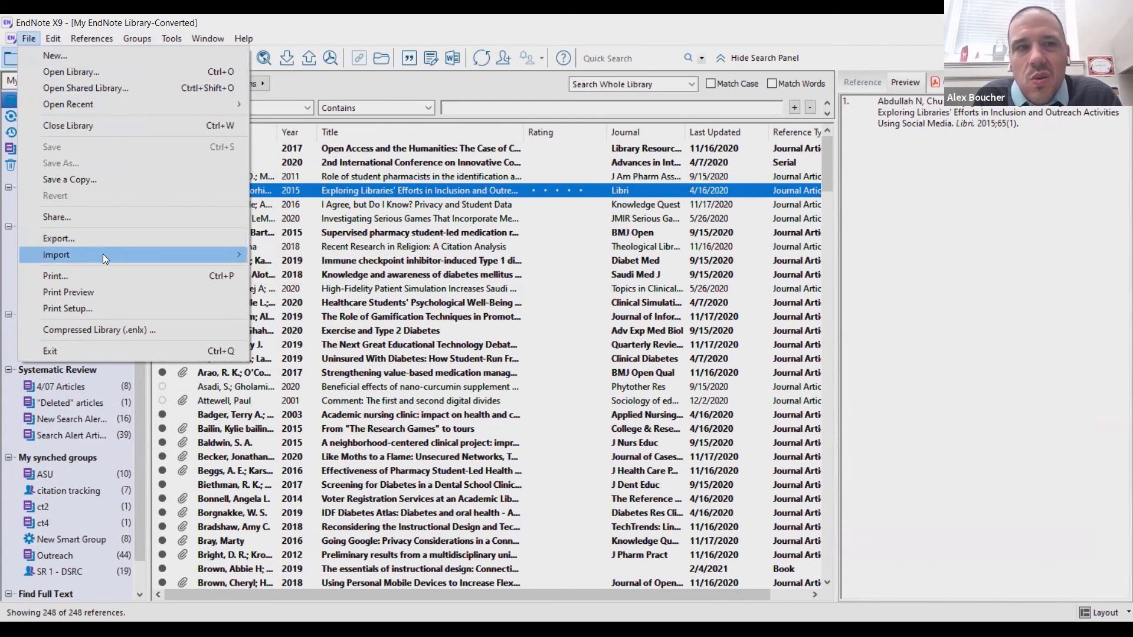
pyautogui.moveTo(130, 253)
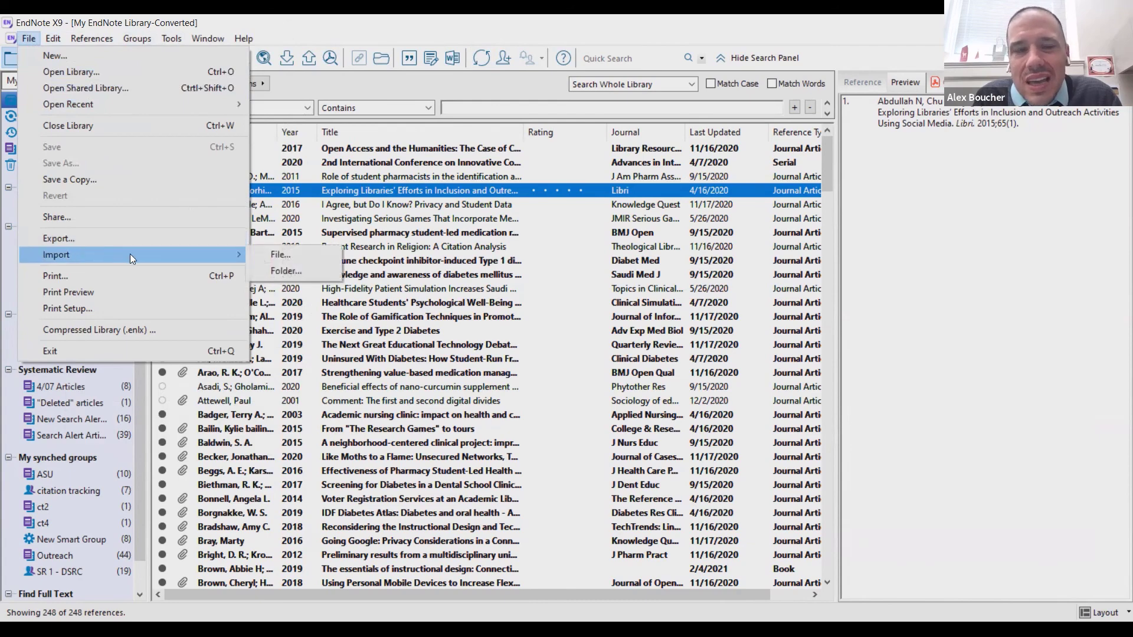
pyautogui.click(808, 539)
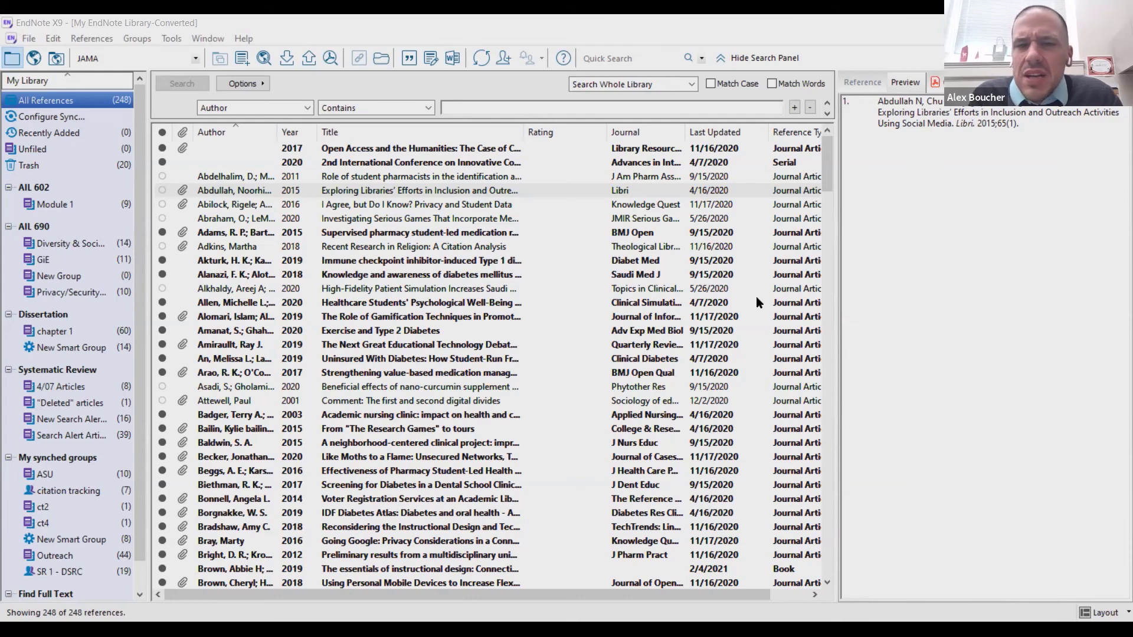
pyautogui.click(709, 293)
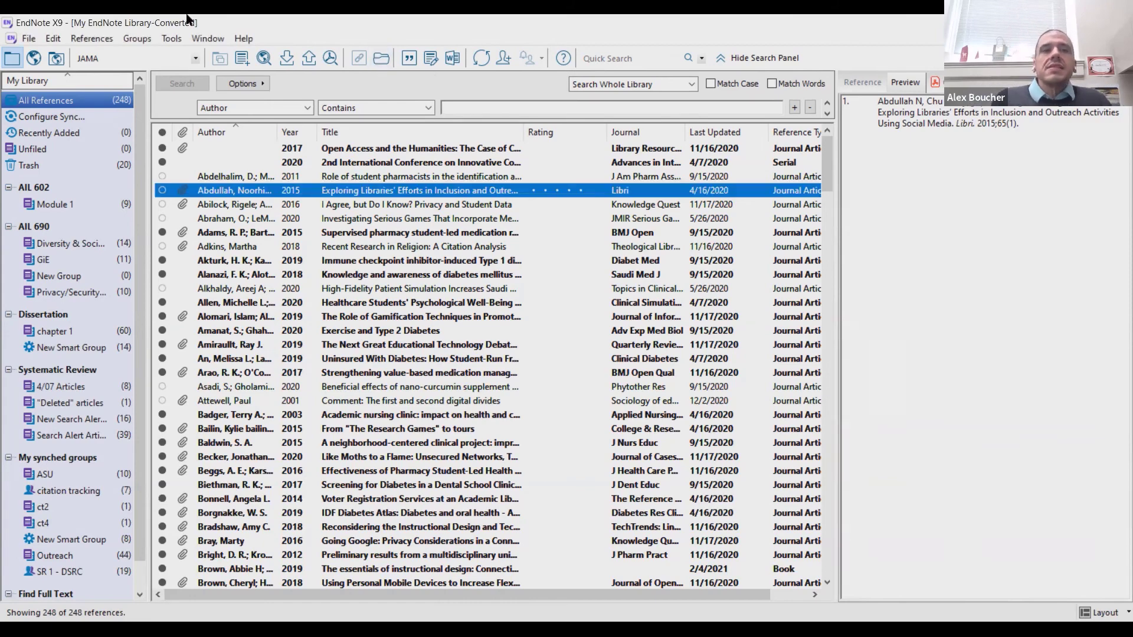
# Step: Create a new group set named Thesis in the library and select it
pyautogui.click(136, 39)
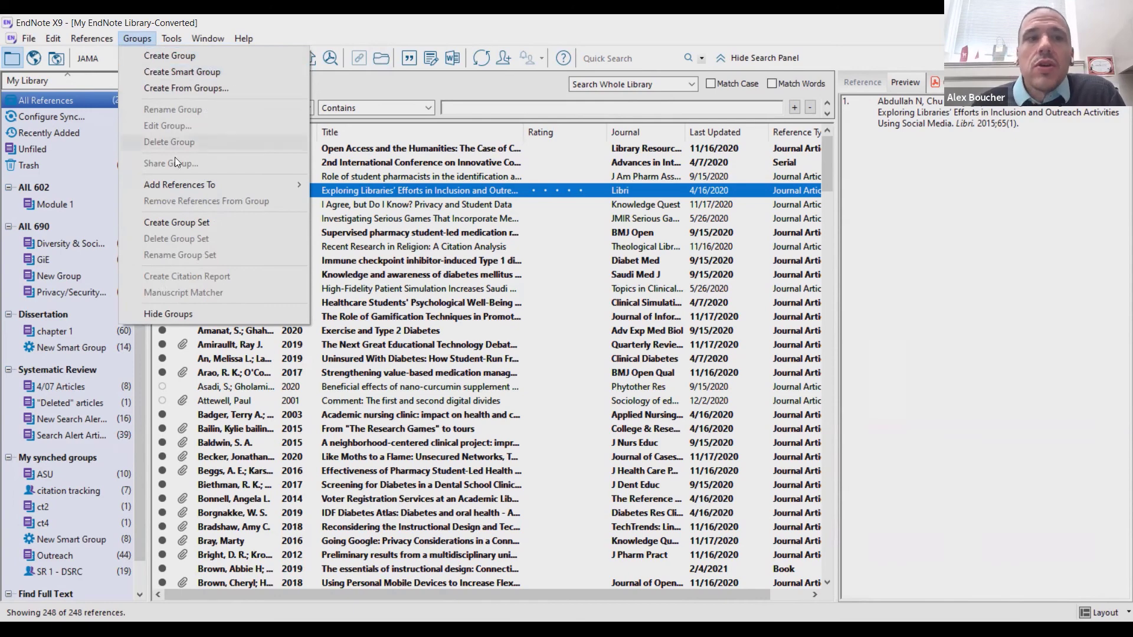
pyautogui.click(175, 220)
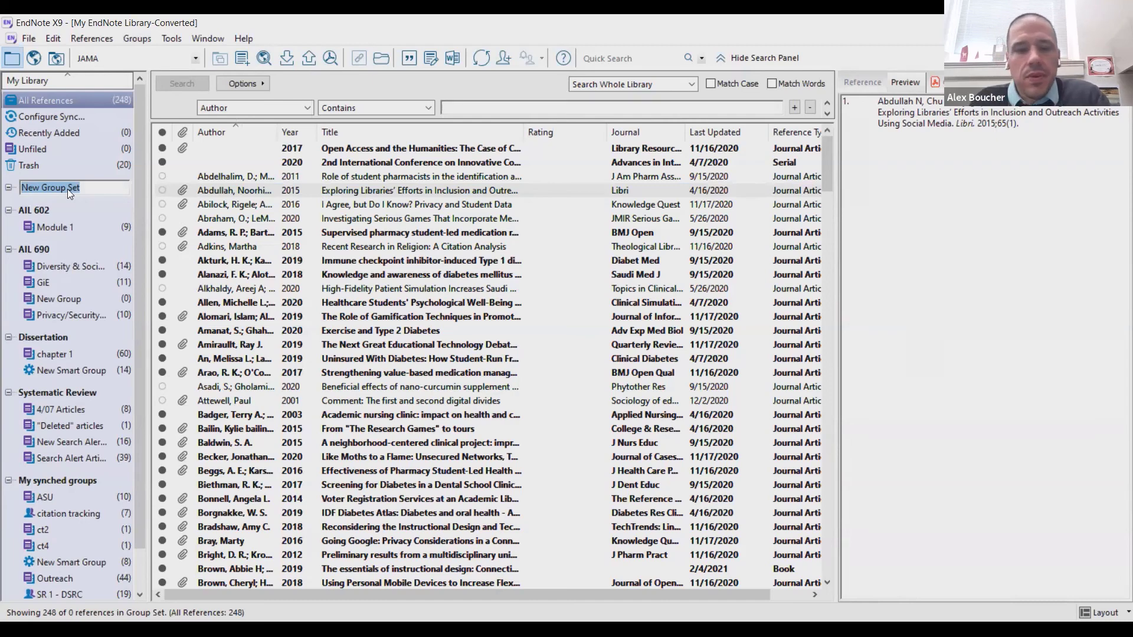
pyautogui.write('Thesis')
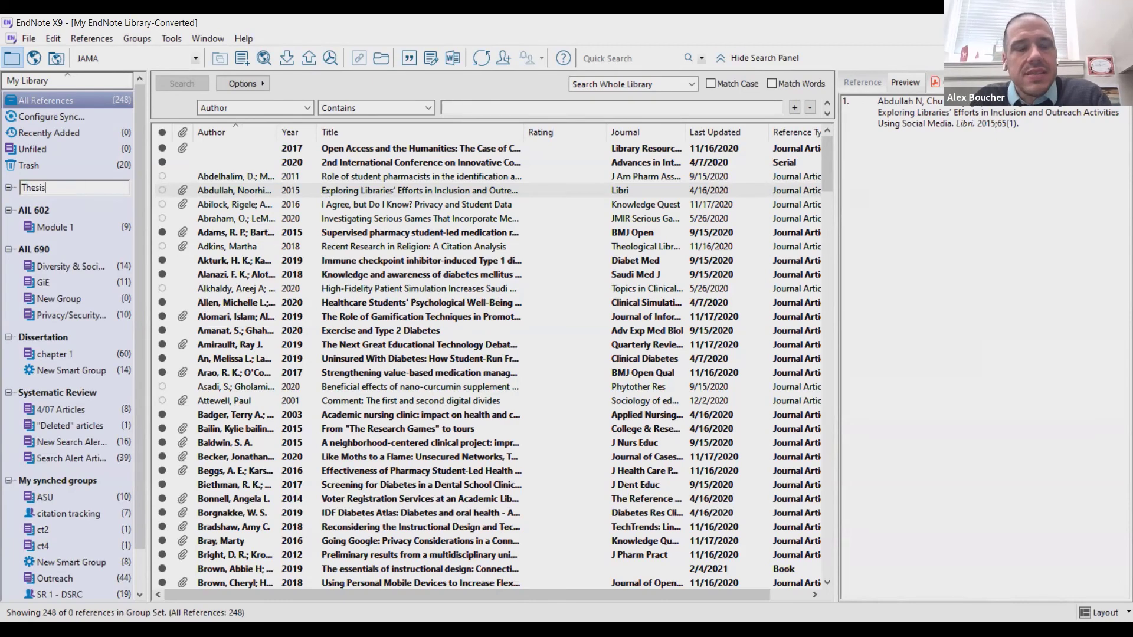
pyautogui.press('Return')
pyautogui.click(39, 189)
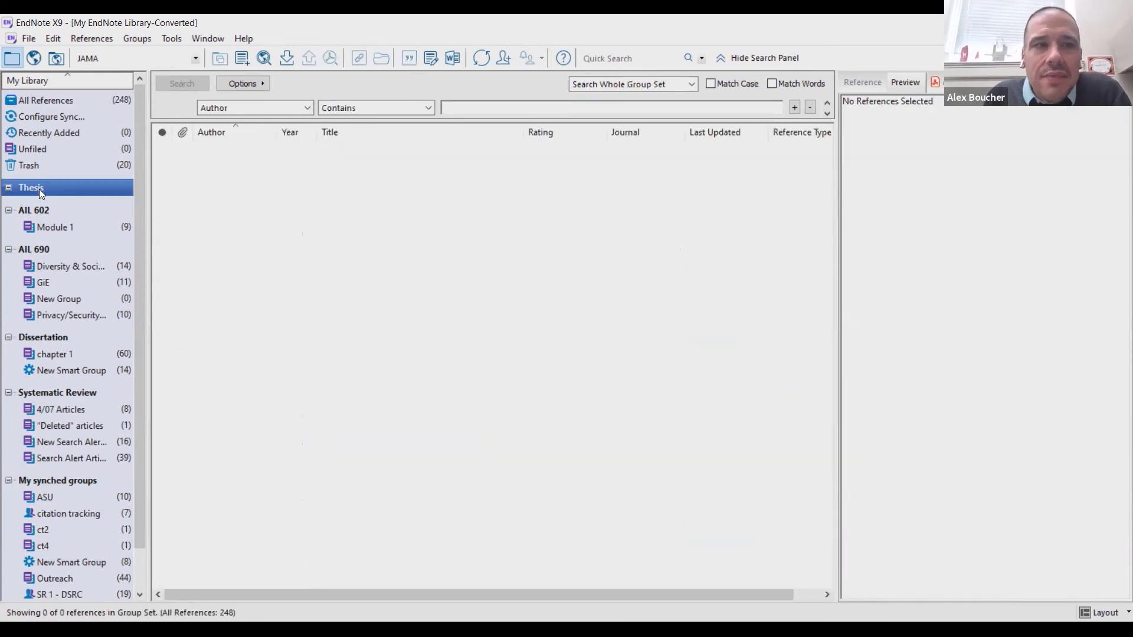
# Step: Create two groups named Chapter 1 and Chapter 2 in the Thesis group set
pyautogui.rightClick(41, 193)
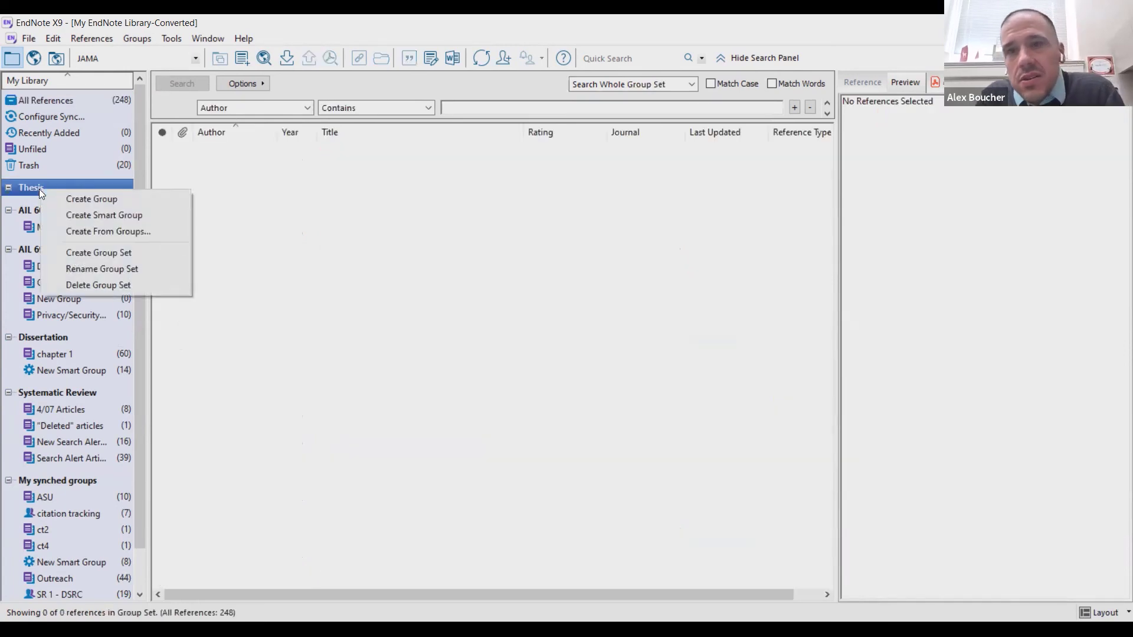
pyautogui.click(80, 201)
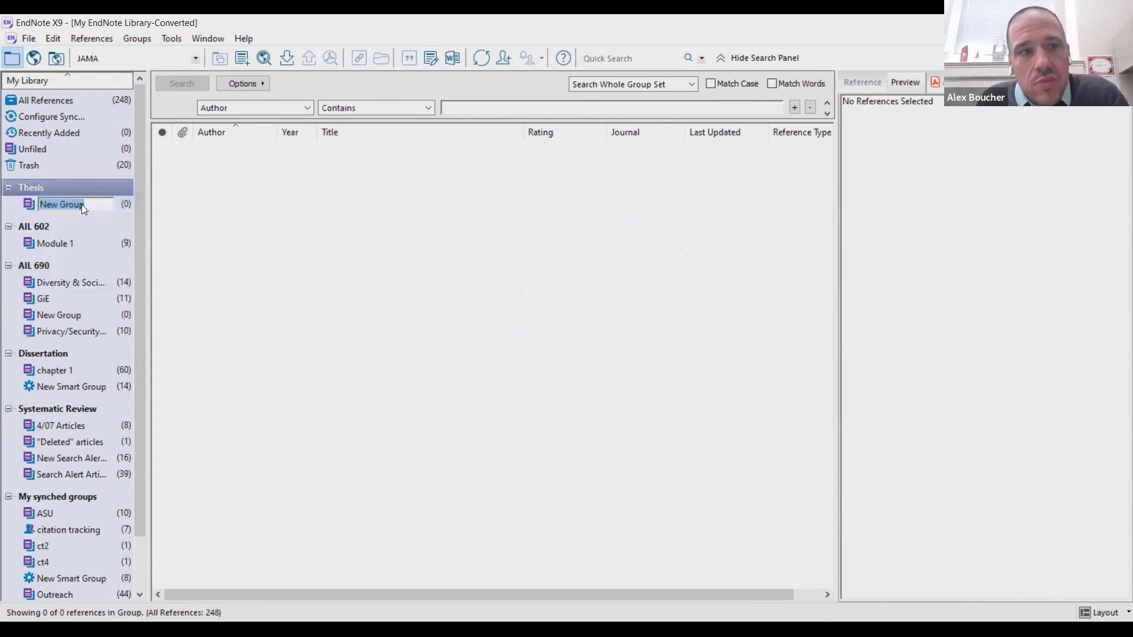
pyautogui.write('Chapter 1')
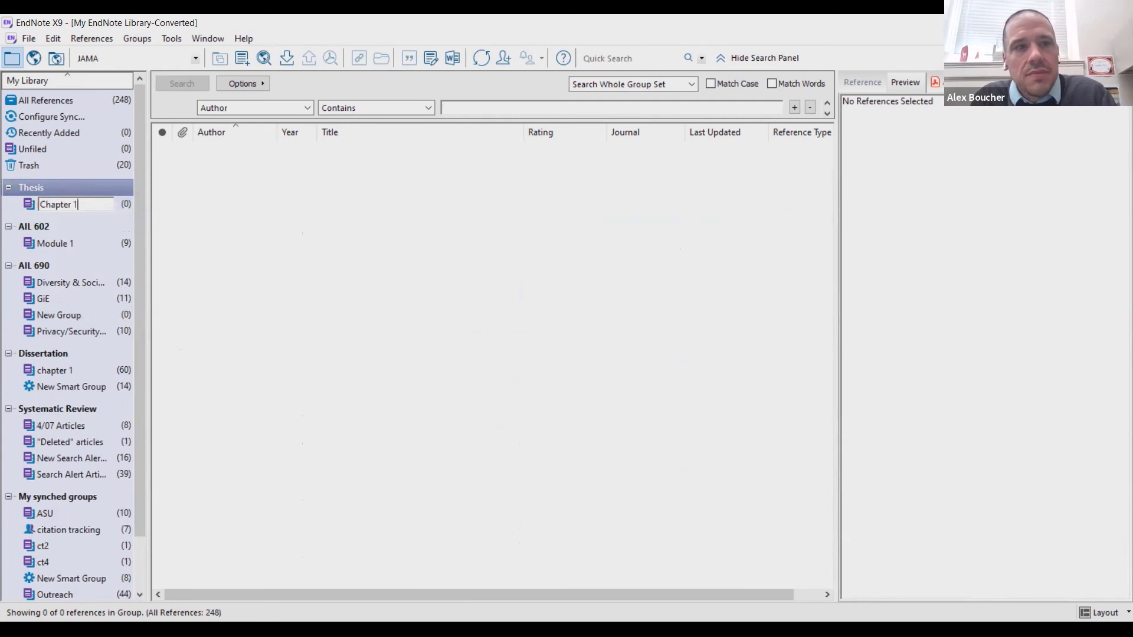
pyautogui.rightClick(74, 190)
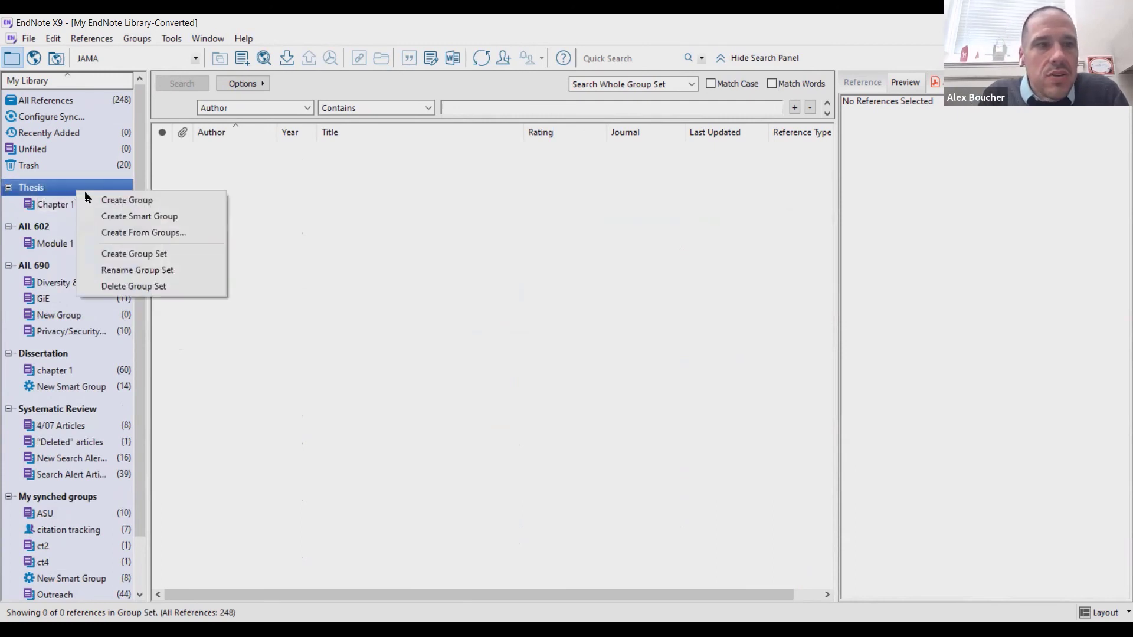
pyautogui.click(102, 201)
pyautogui.write('Chapter 2')
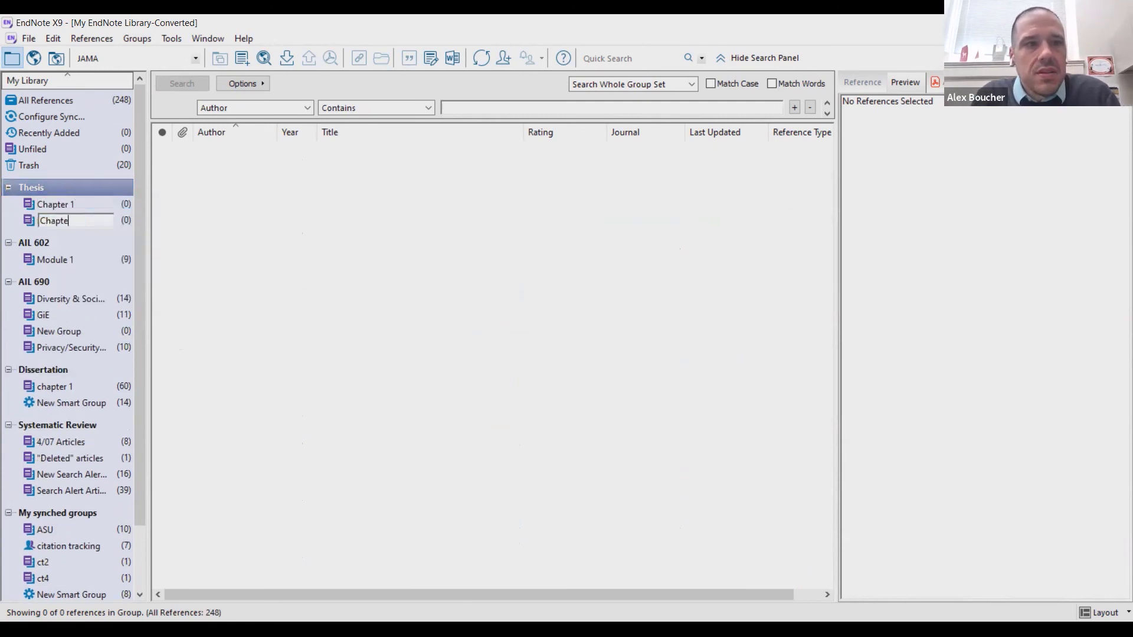
pyautogui.click(101, 185)
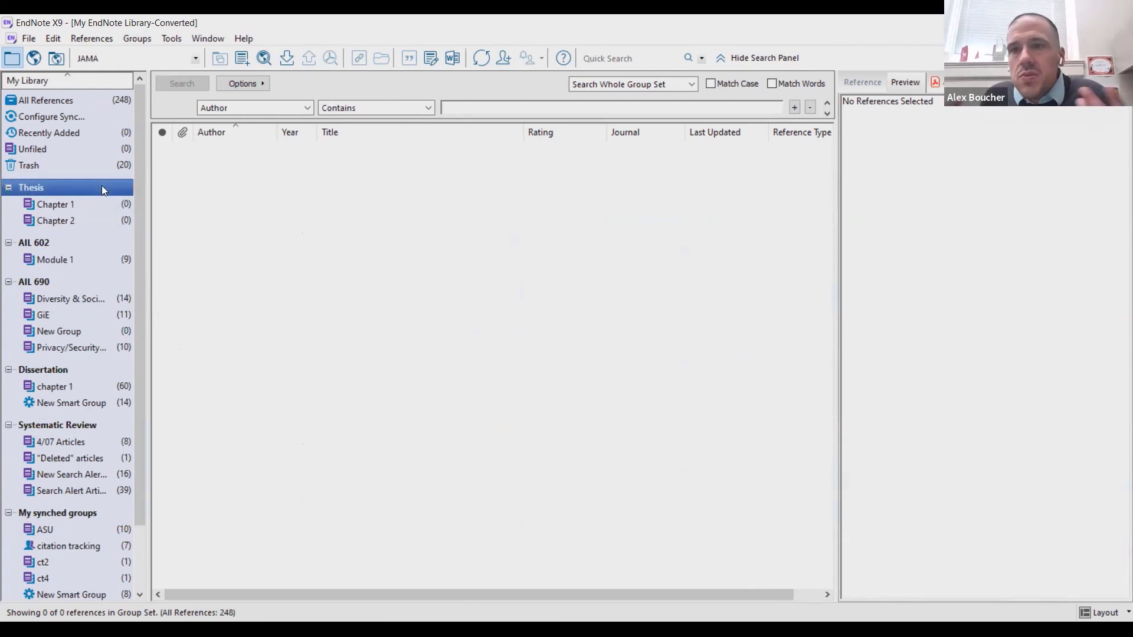
# Step: Create a smart group in the Thesis group set that collects references whose Abstract contains Covid-19
pyautogui.rightClick(102, 185)
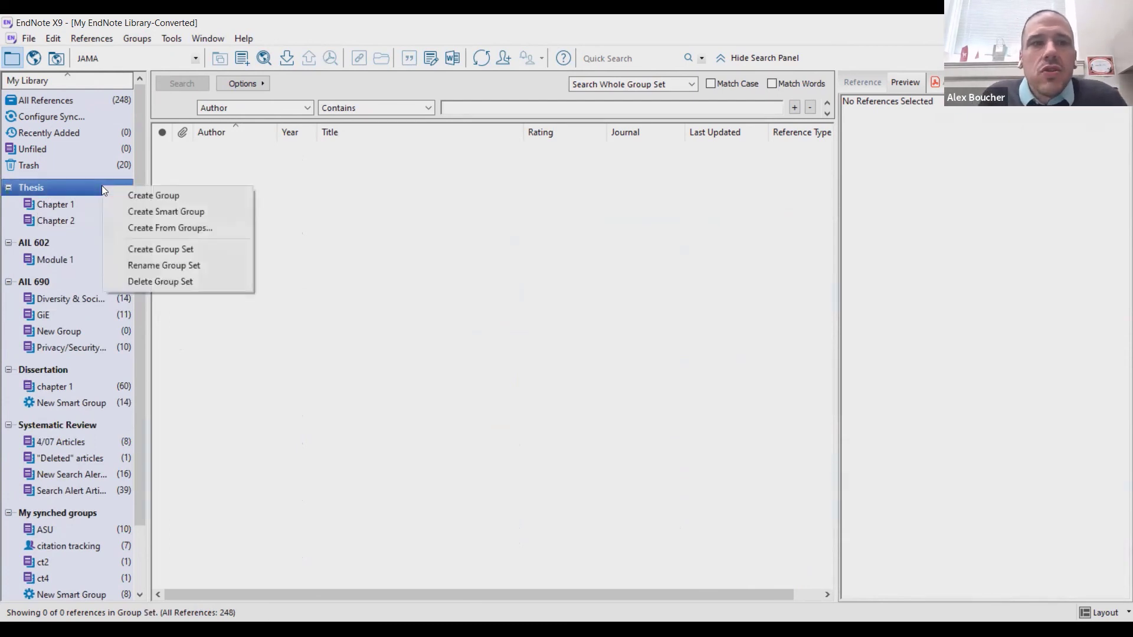
pyautogui.click(167, 213)
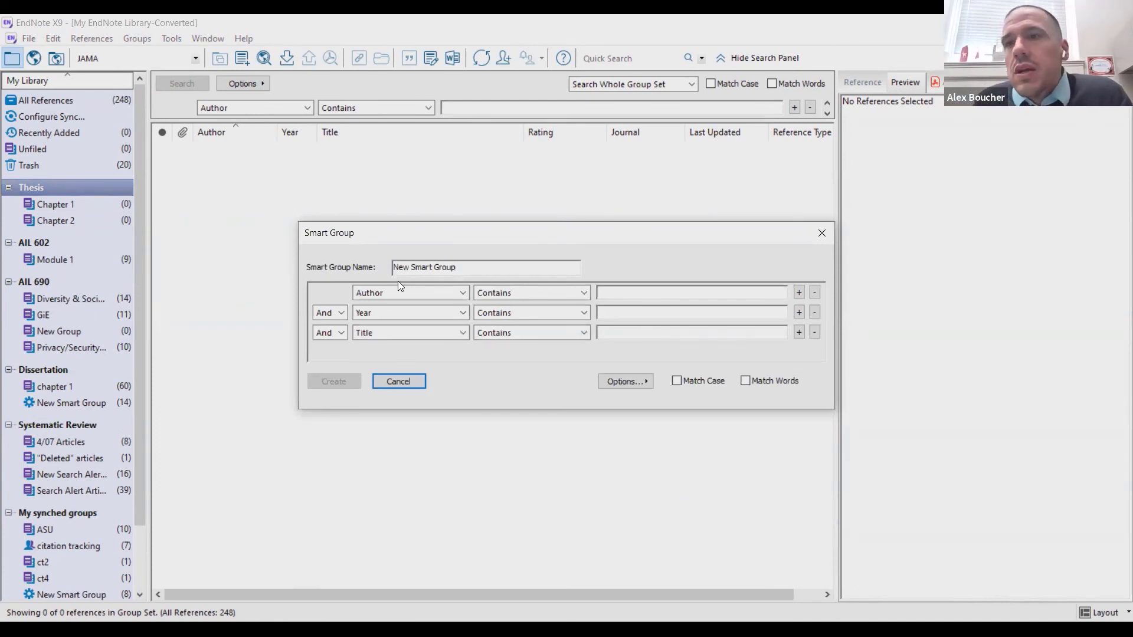
pyautogui.click(462, 294)
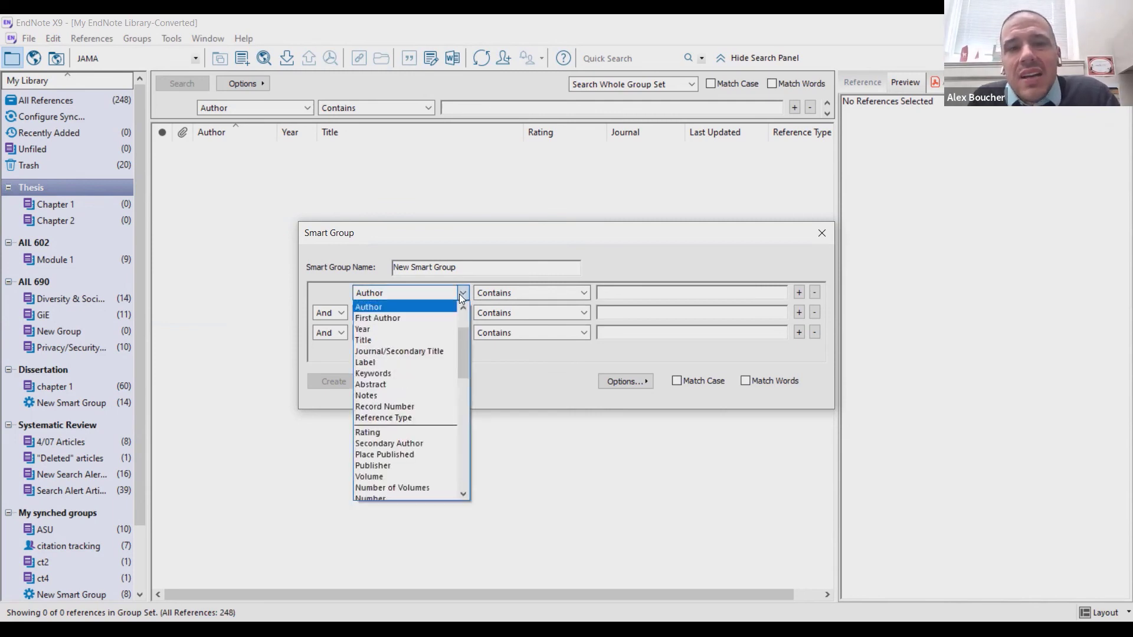
pyautogui.click(402, 385)
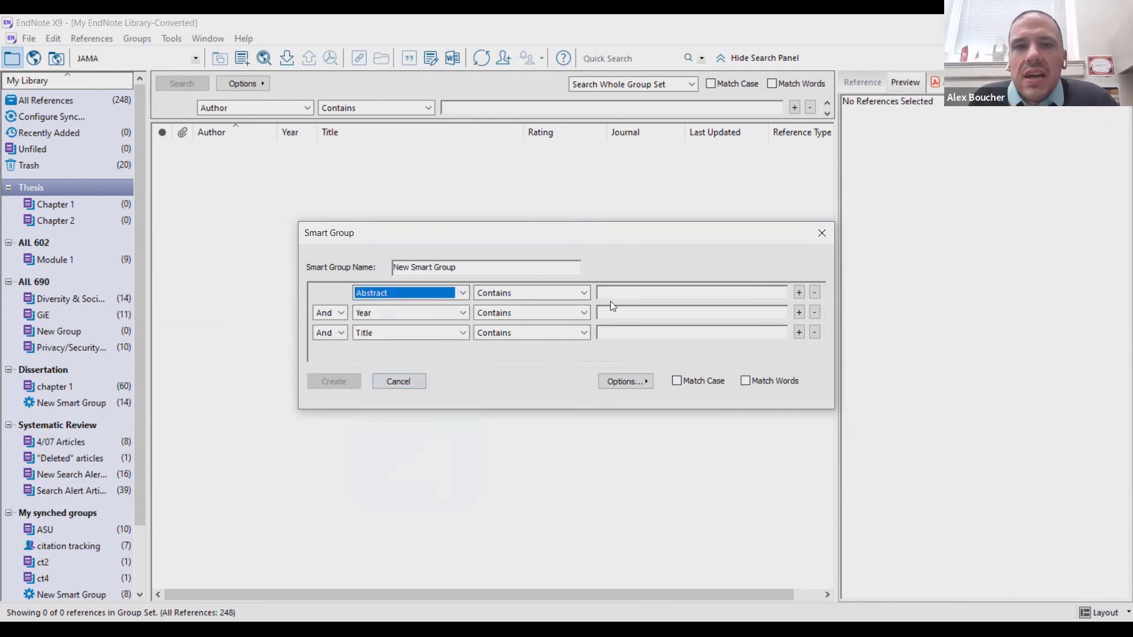
pyautogui.click(610, 293)
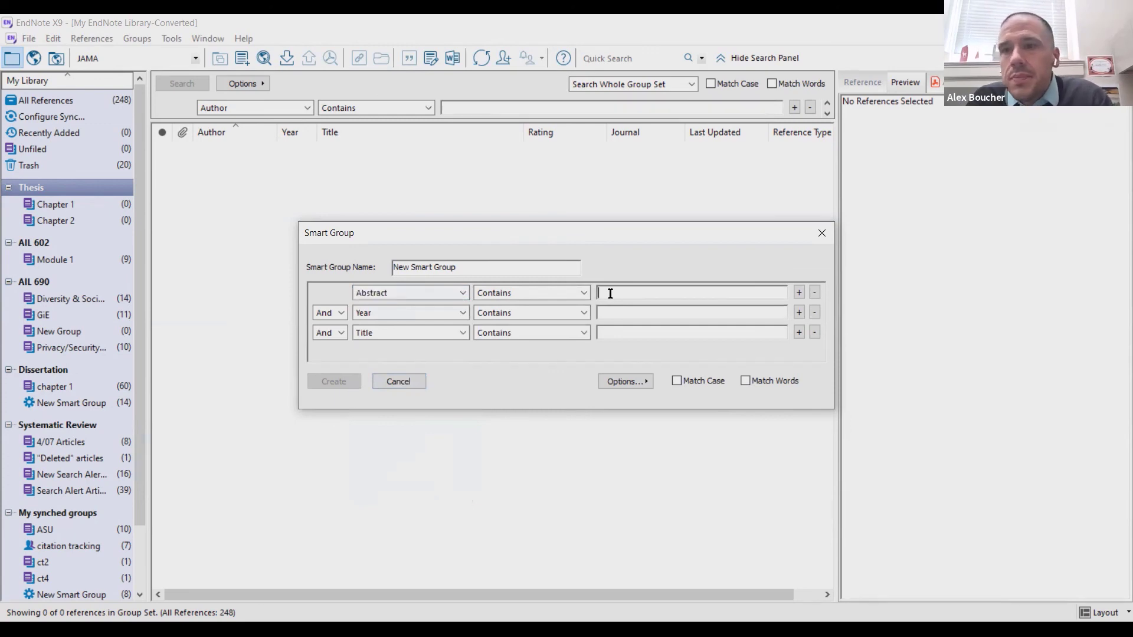
pyautogui.write('Covid-19')
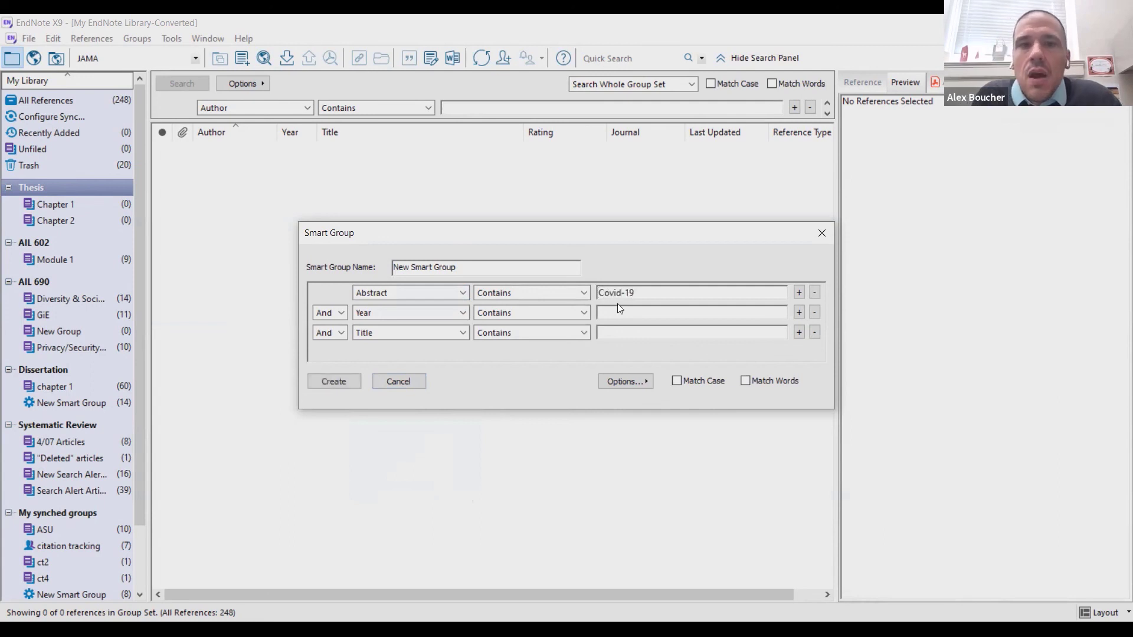
pyautogui.click(632, 311)
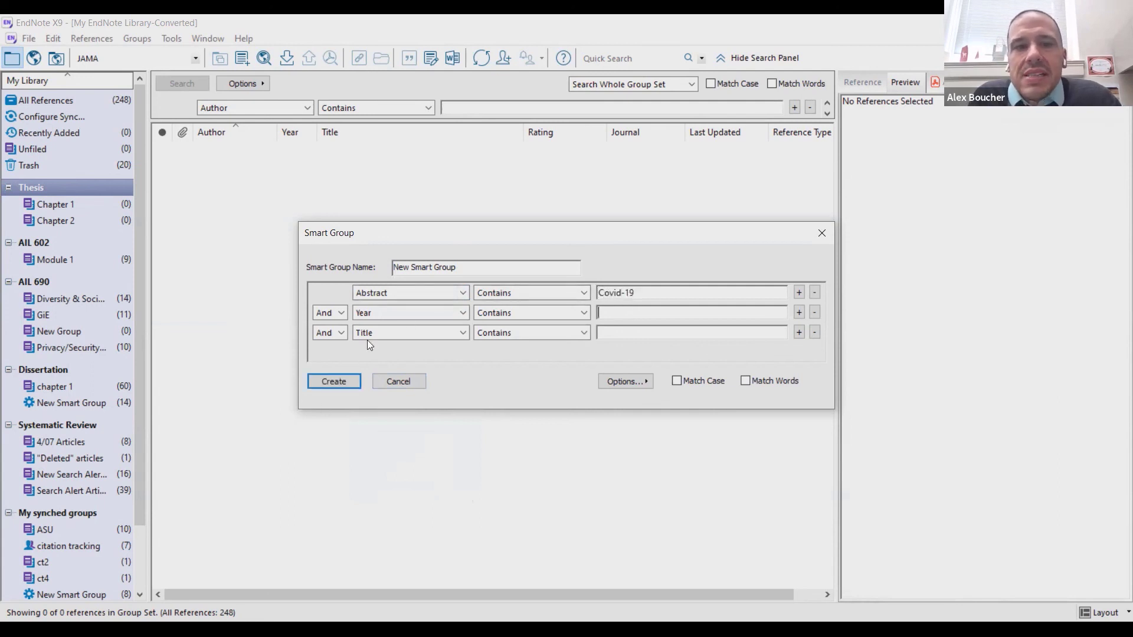
pyautogui.click(394, 319)
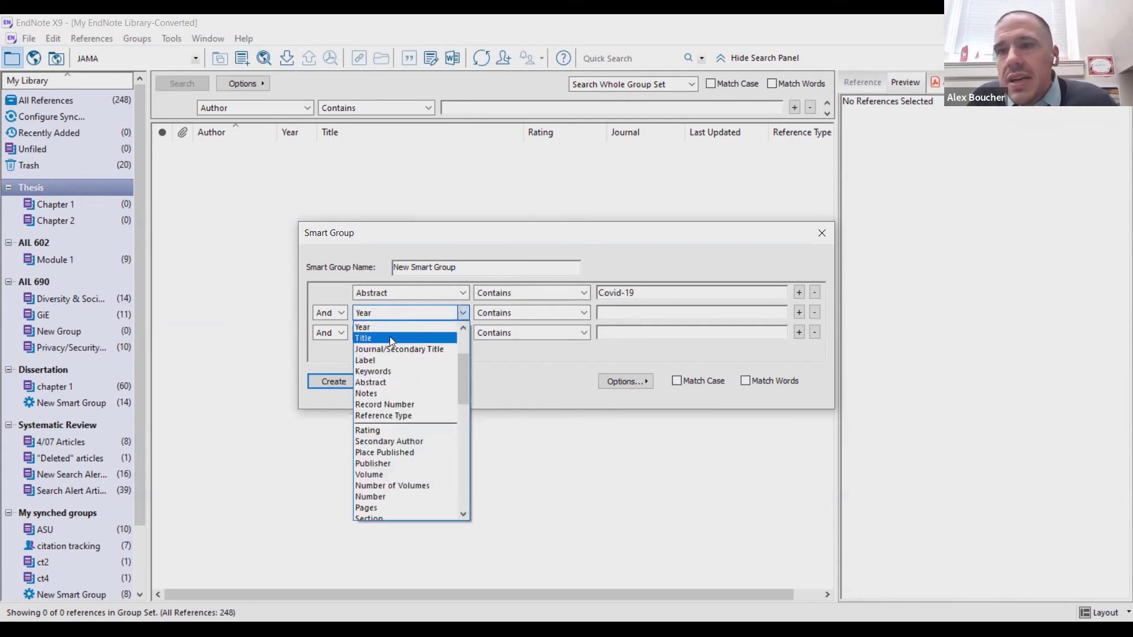
pyautogui.click(622, 233)
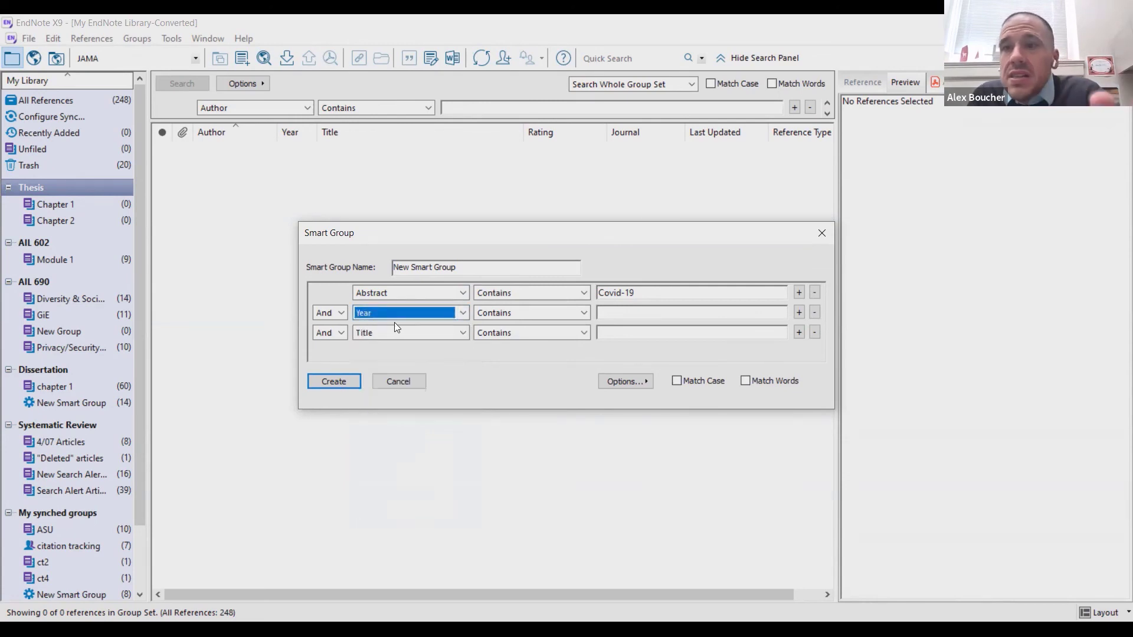
pyautogui.click(328, 377)
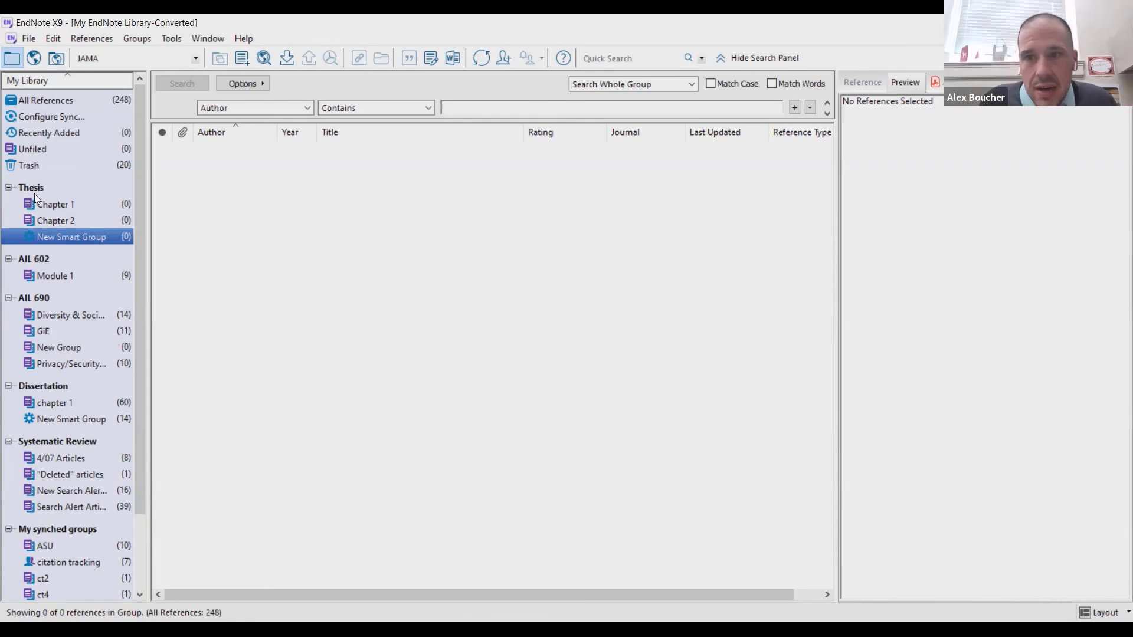
# Step: View the blank form for a new Journal Article reference and close it without entering anything
pyautogui.click(84, 39)
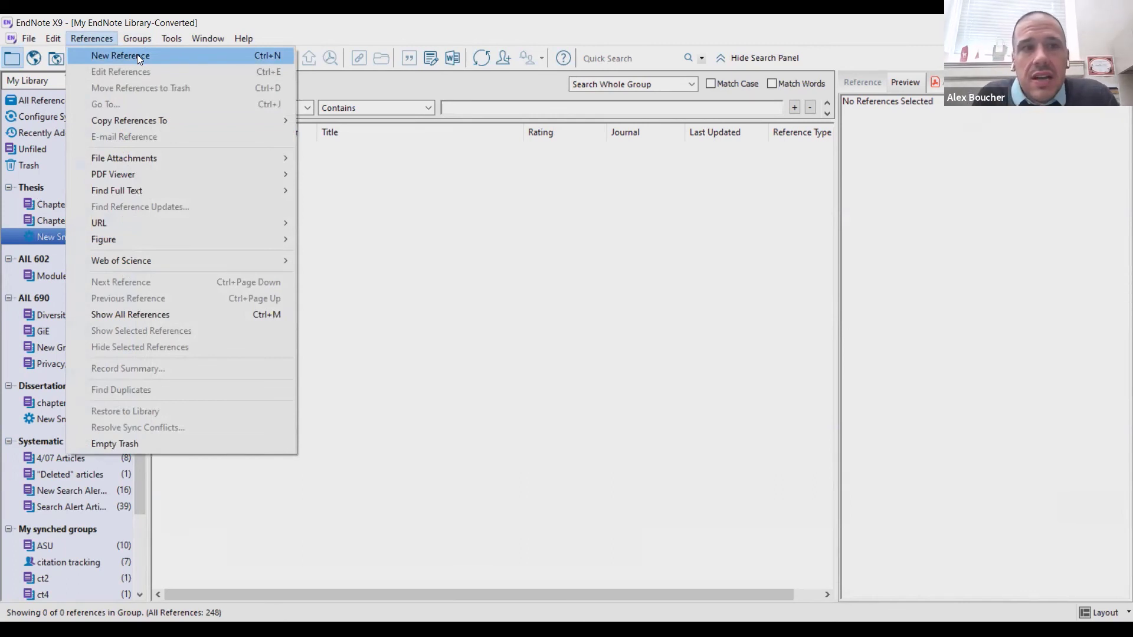
pyautogui.click(137, 55)
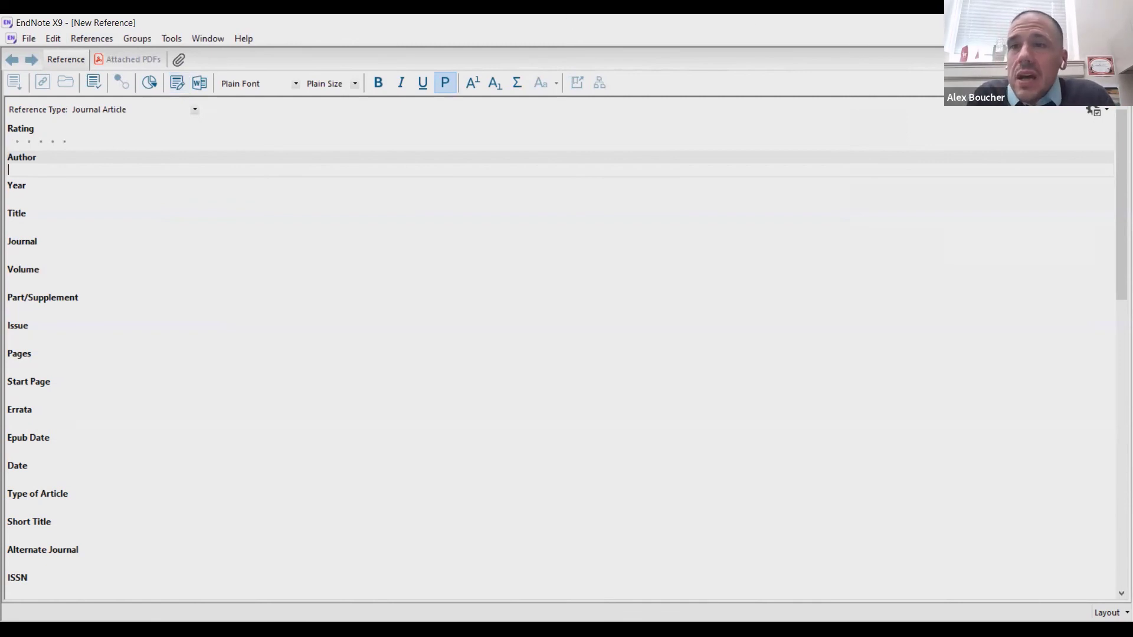
pyautogui.click(1122, 38)
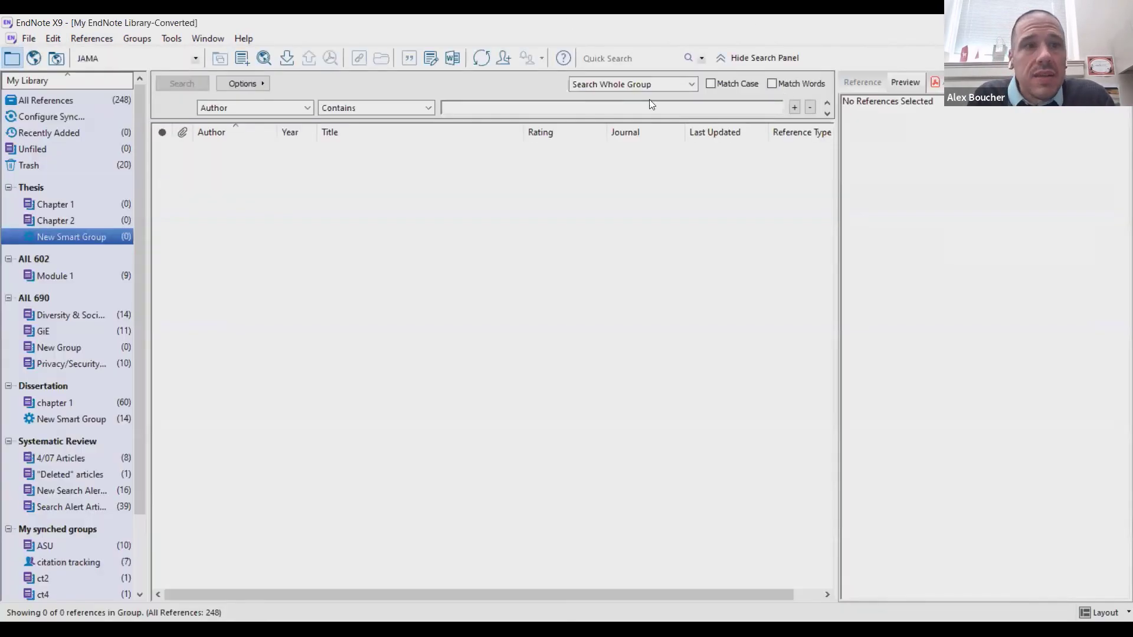
# Step: Import the 2021 RiskAndProtectiveFactorsForPro article from the Desktop as a single file, using the PDF import option
pyautogui.click(78, 44)
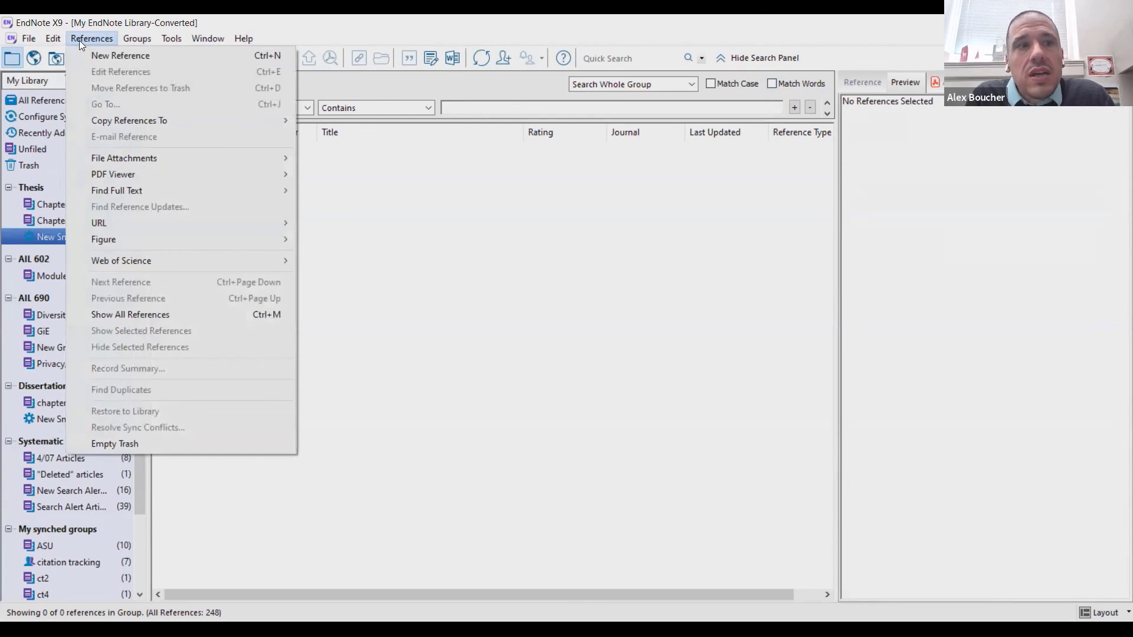
pyautogui.moveTo(29, 42)
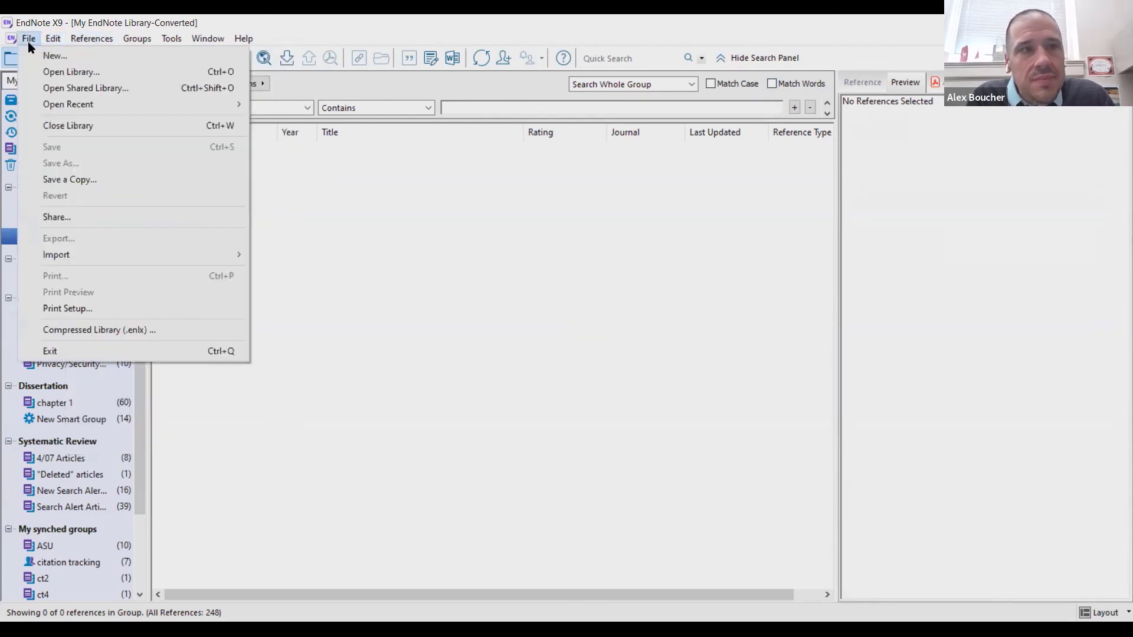
pyautogui.moveTo(98, 253)
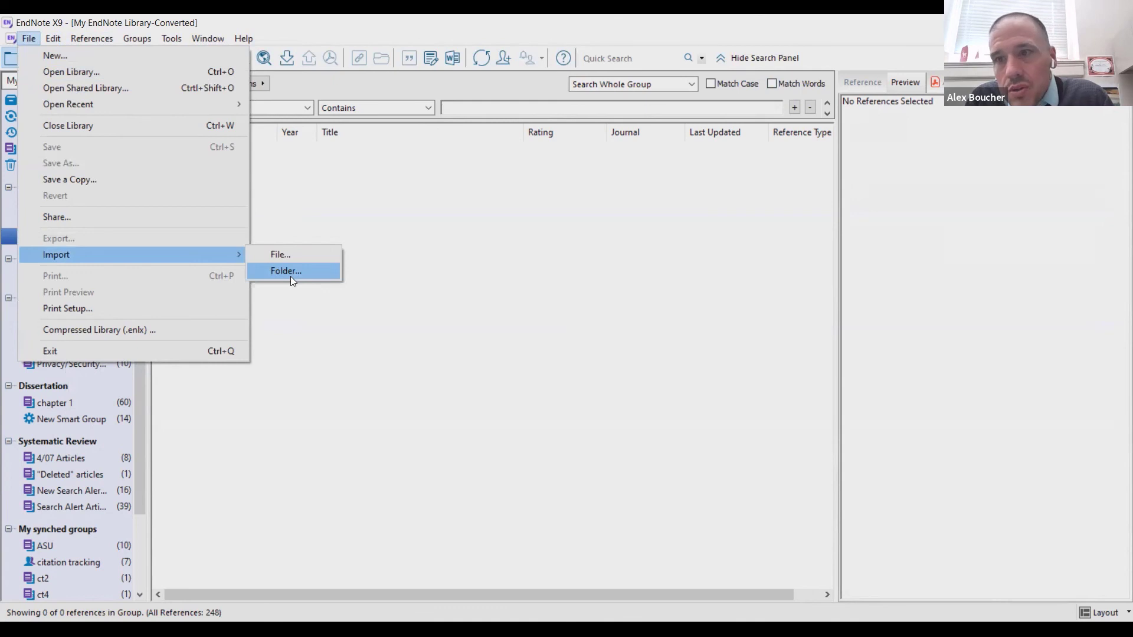
pyautogui.click(291, 253)
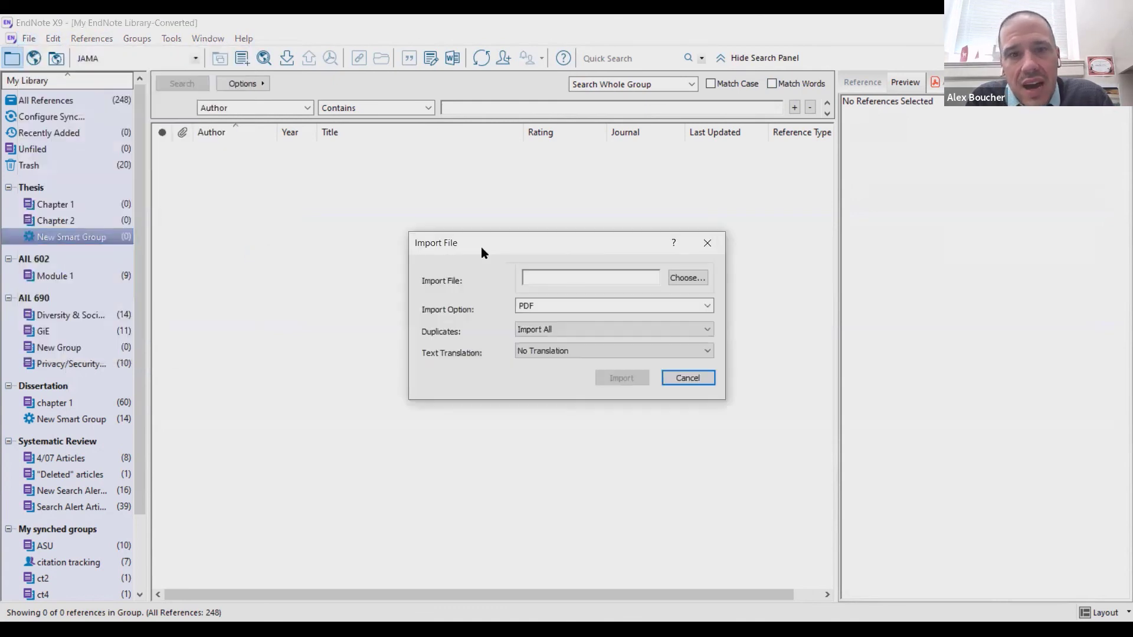
pyautogui.click(680, 277)
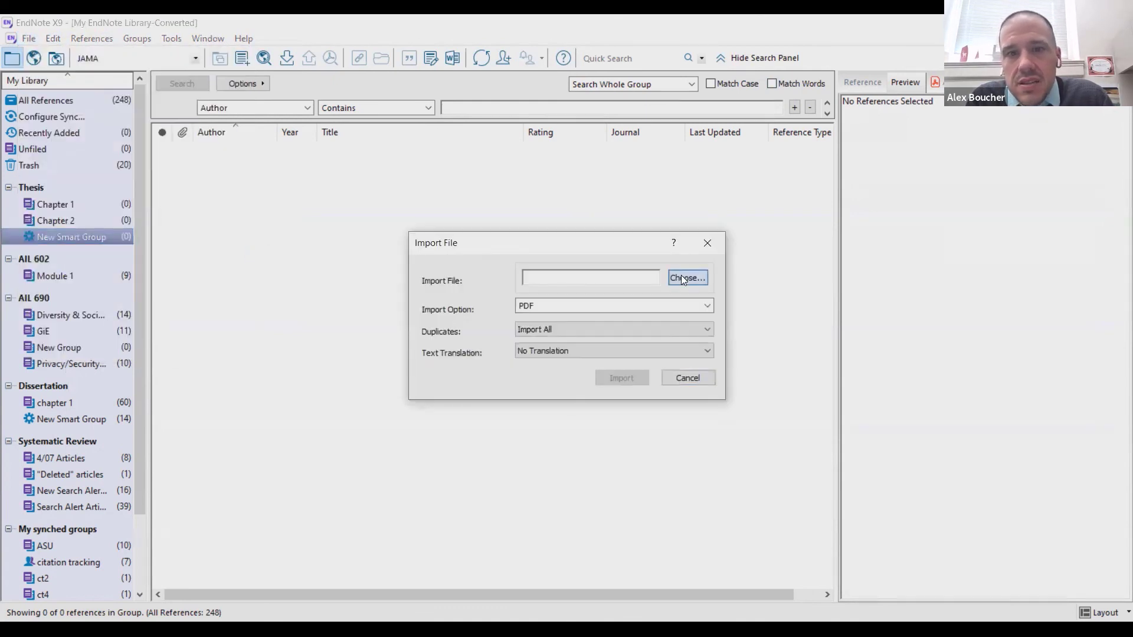
pyautogui.click(470, 428)
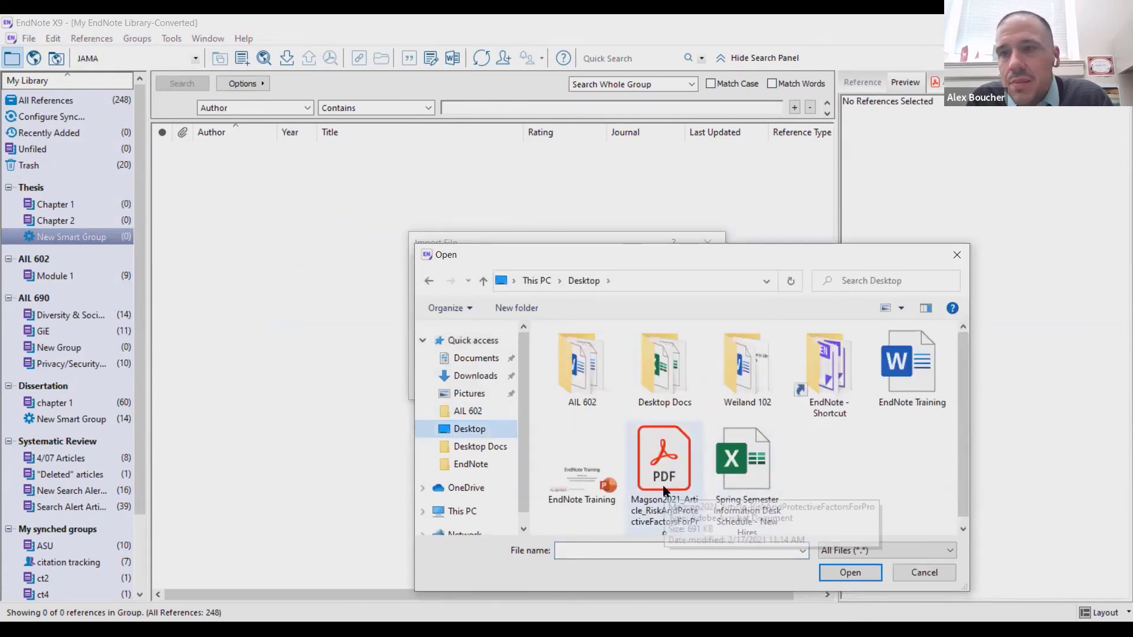
pyautogui.doubleClick(663, 466)
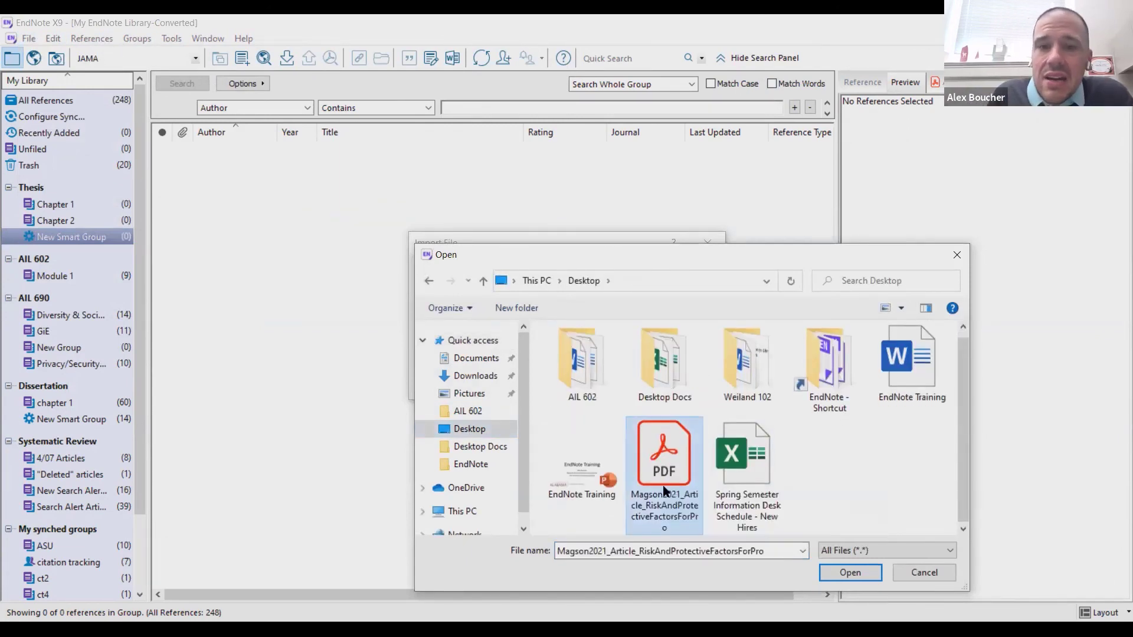
pyautogui.click(631, 381)
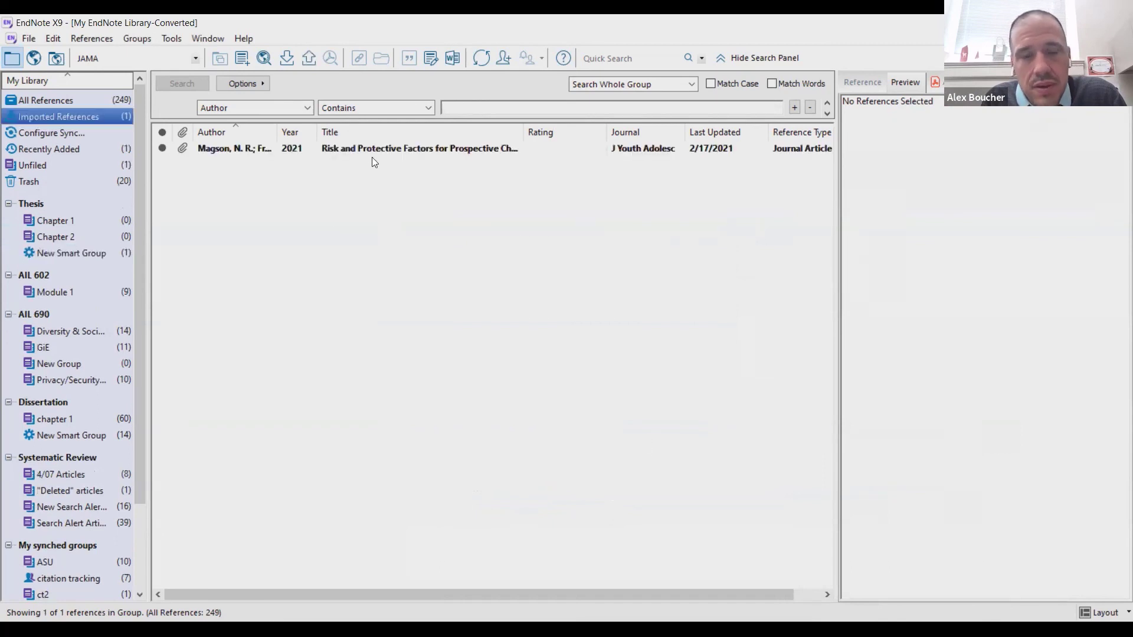
# Step: Preview the imported reference, open it from the Thesis smart group to examine its keywords and abstract, and close it
pyautogui.click(356, 151)
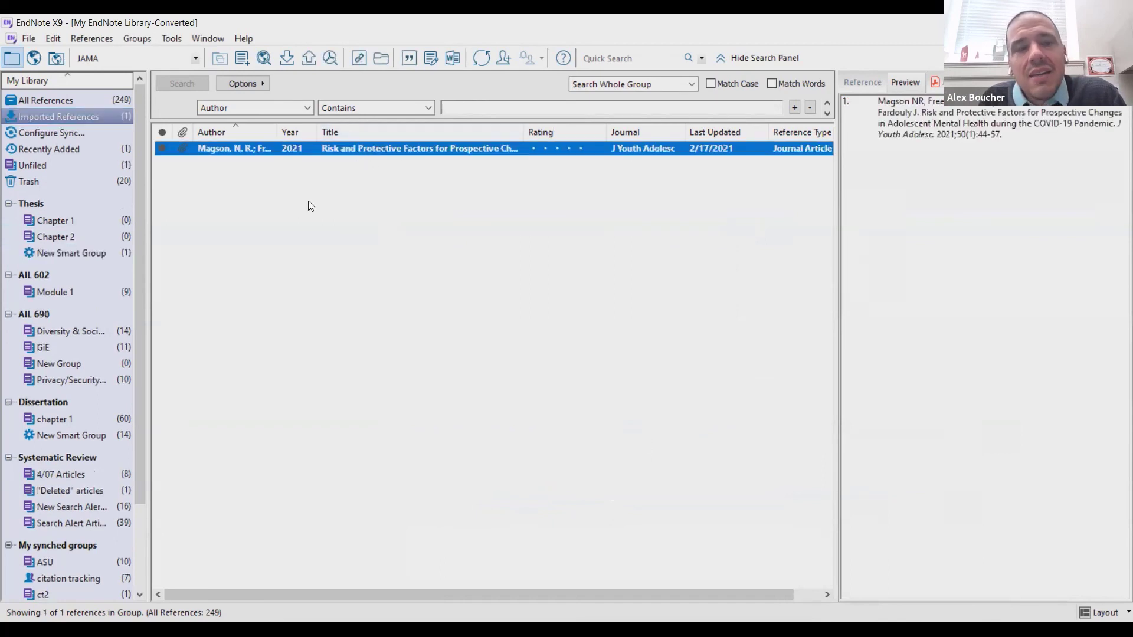
pyautogui.click(72, 254)
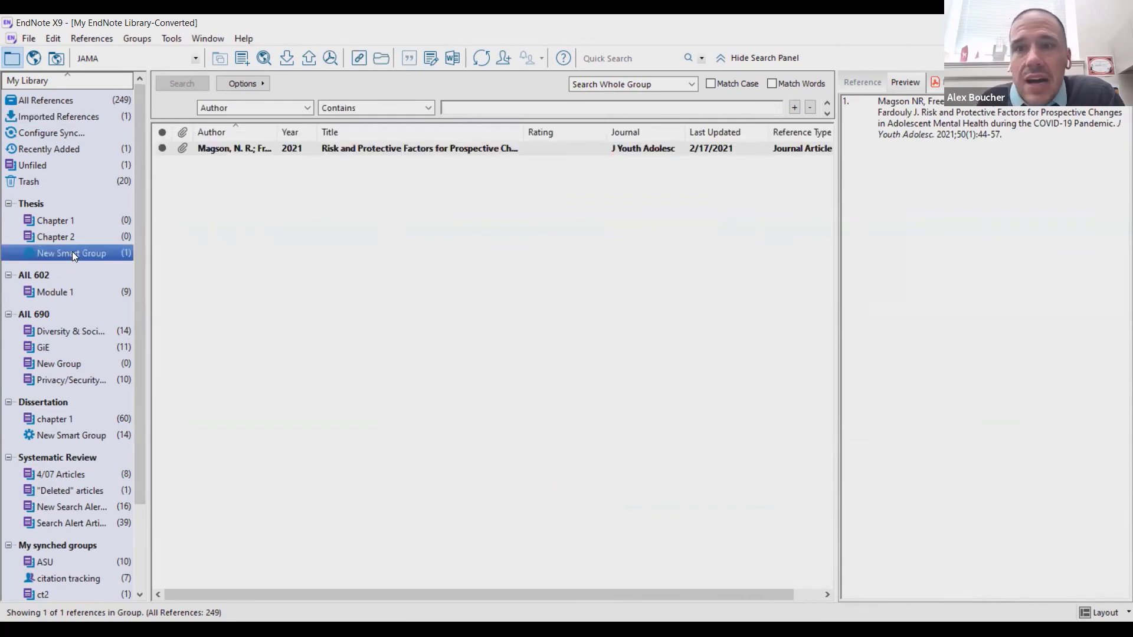
pyautogui.doubleClick(423, 152)
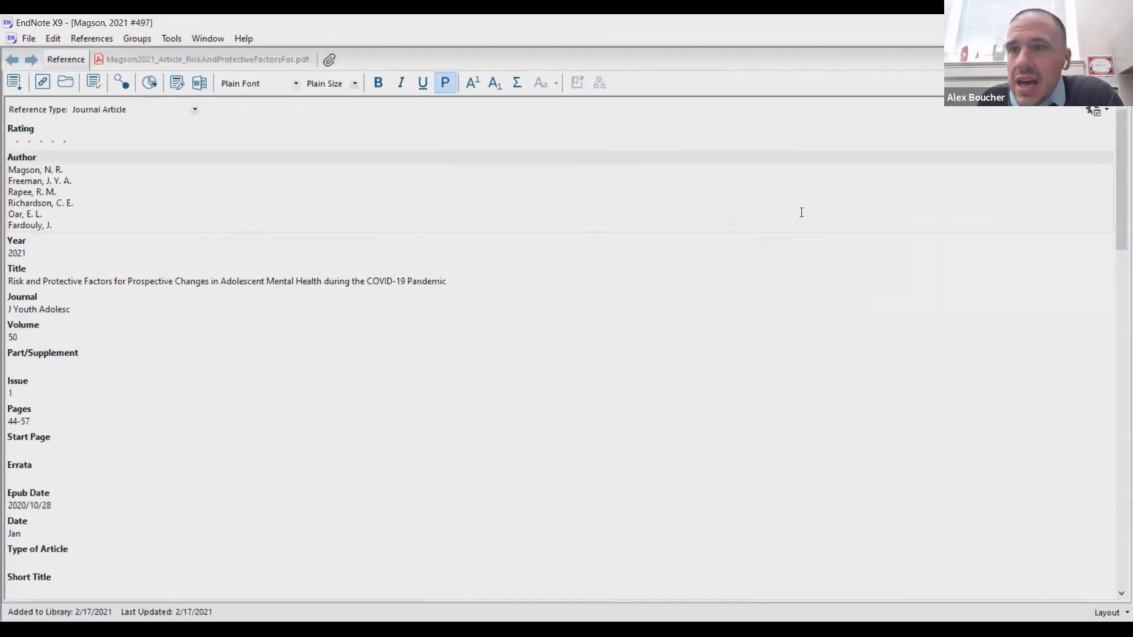
pyautogui.moveTo(1116, 185); pyautogui.dragTo(1116, 463)
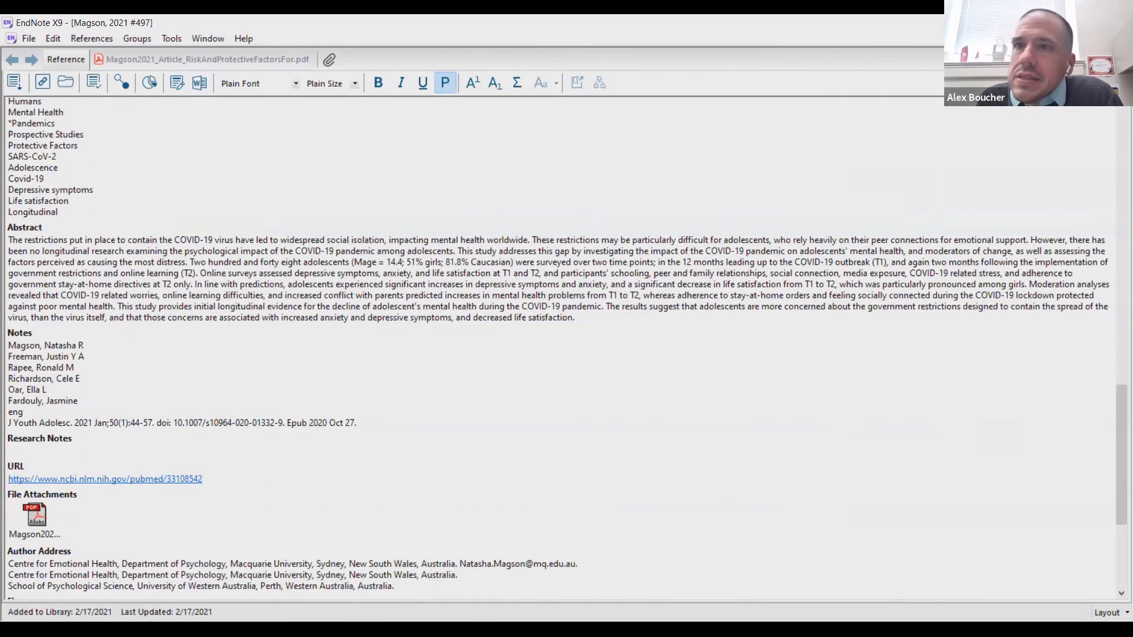
pyautogui.click(1123, 38)
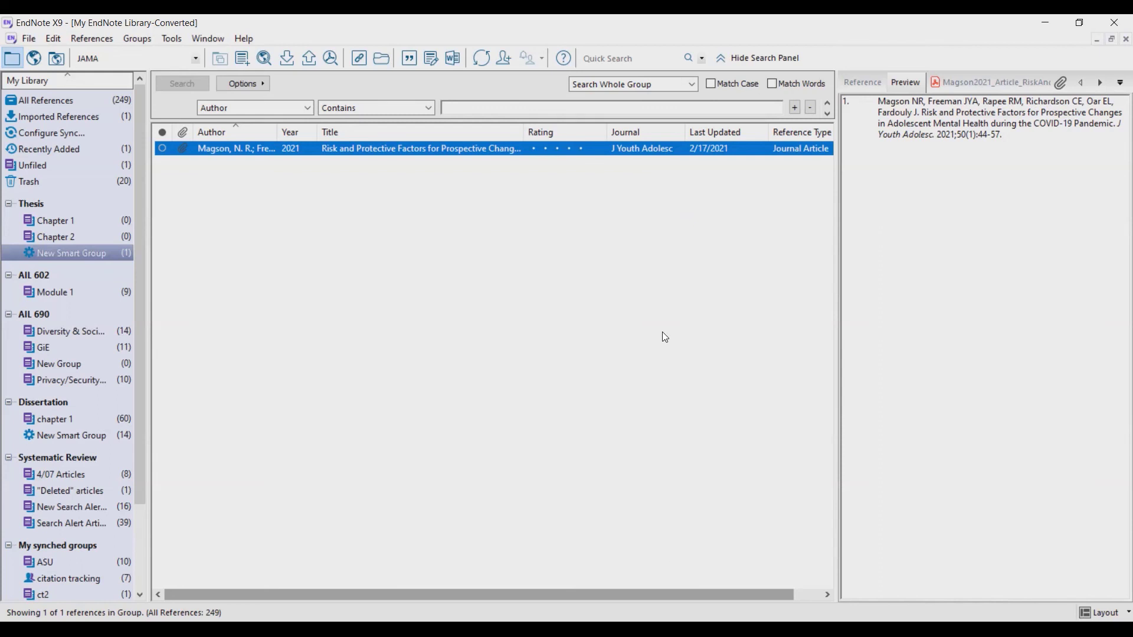
# Step: Open the selected Risk and Protective Factors reference for editing
pyautogui.click(172, 39)
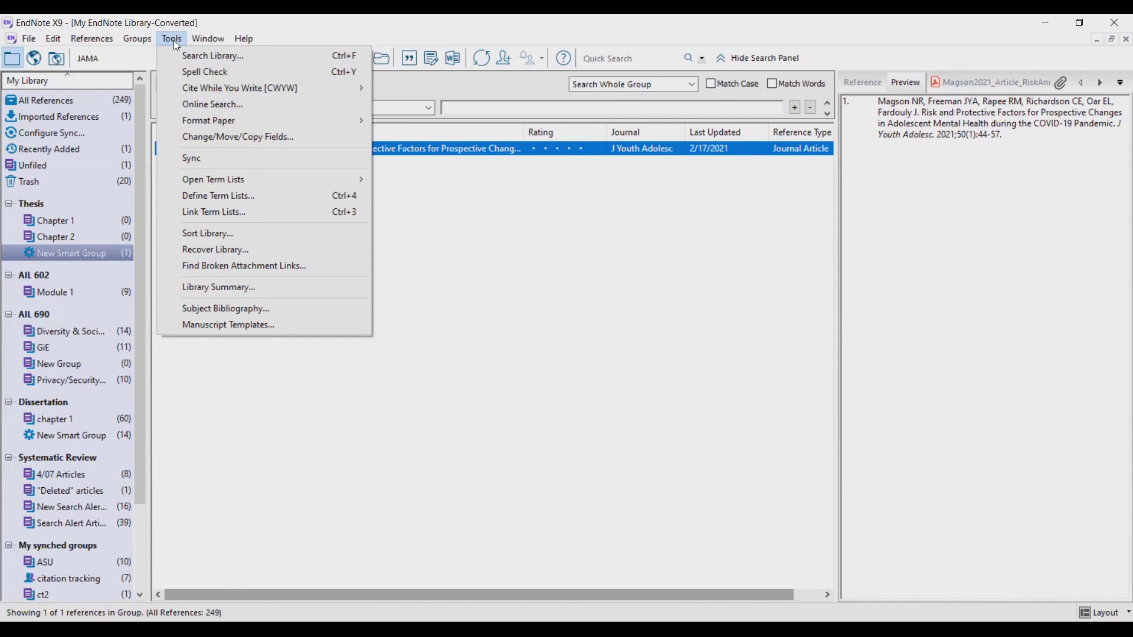
pyautogui.moveTo(84, 38)
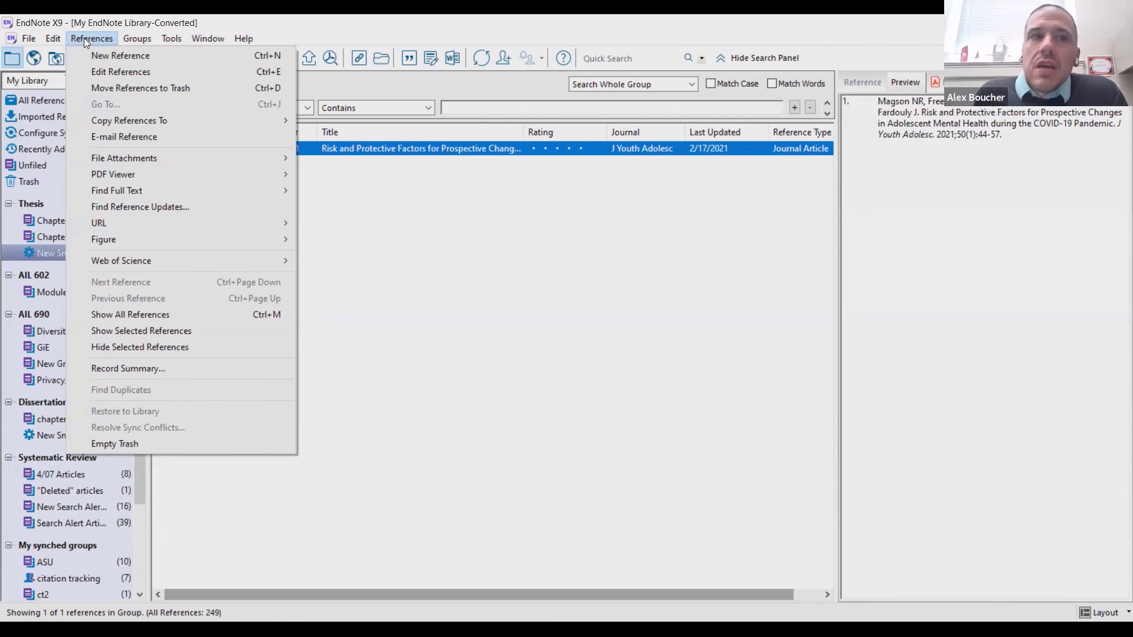
pyautogui.click(108, 73)
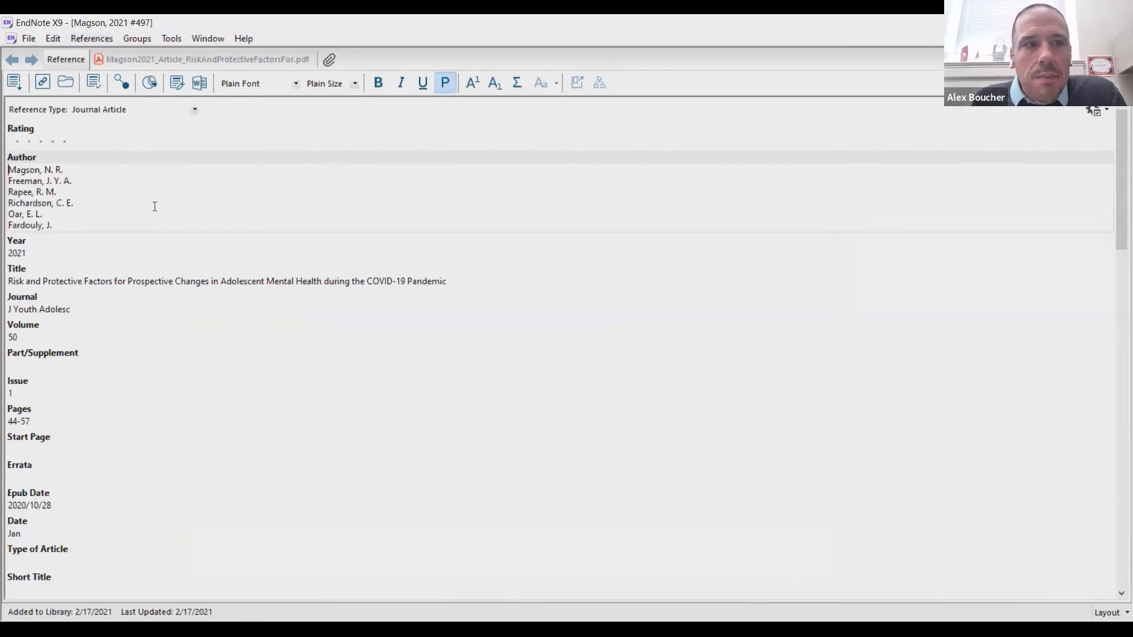
# Step: Close the Risk and Protective Factors reference and list all references in the library
pyautogui.click(93, 38)
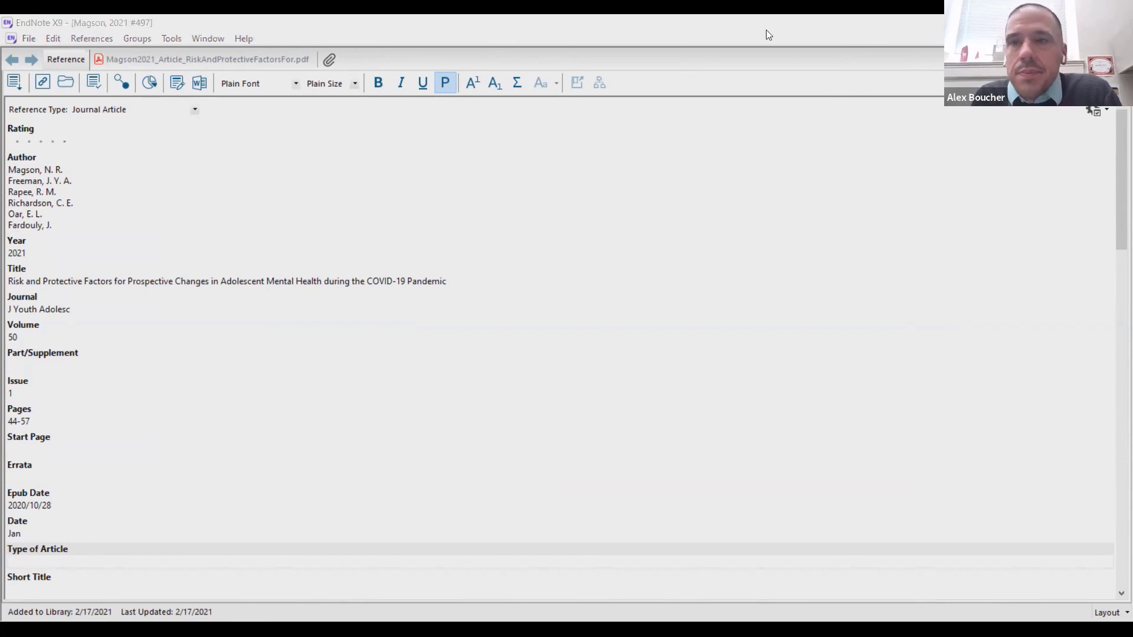
pyautogui.click(1126, 39)
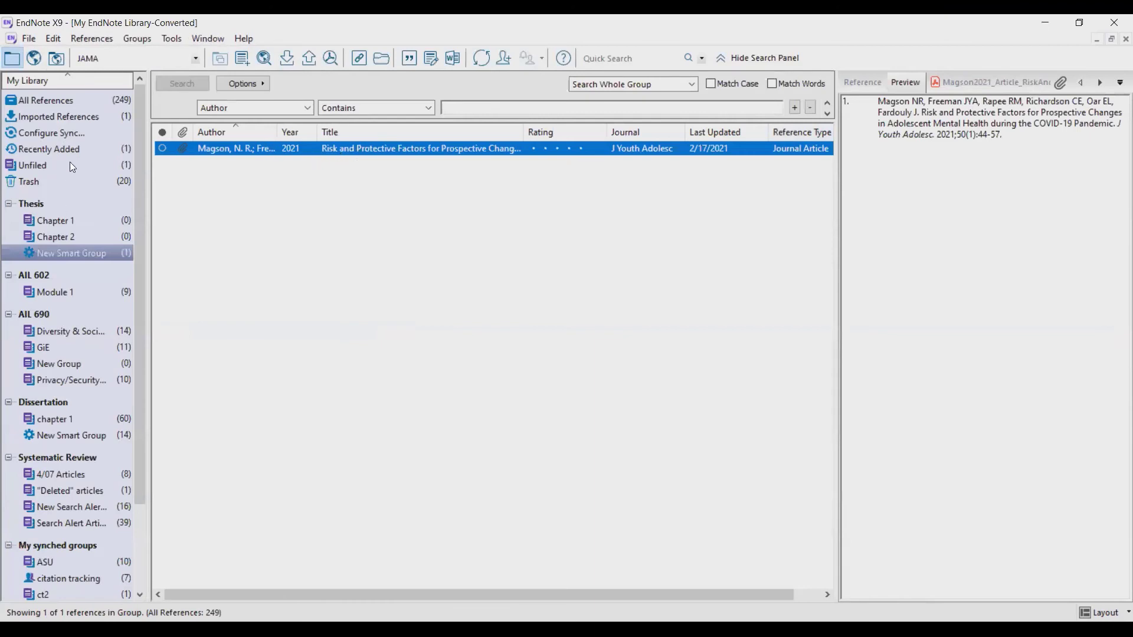
pyautogui.click(57, 99)
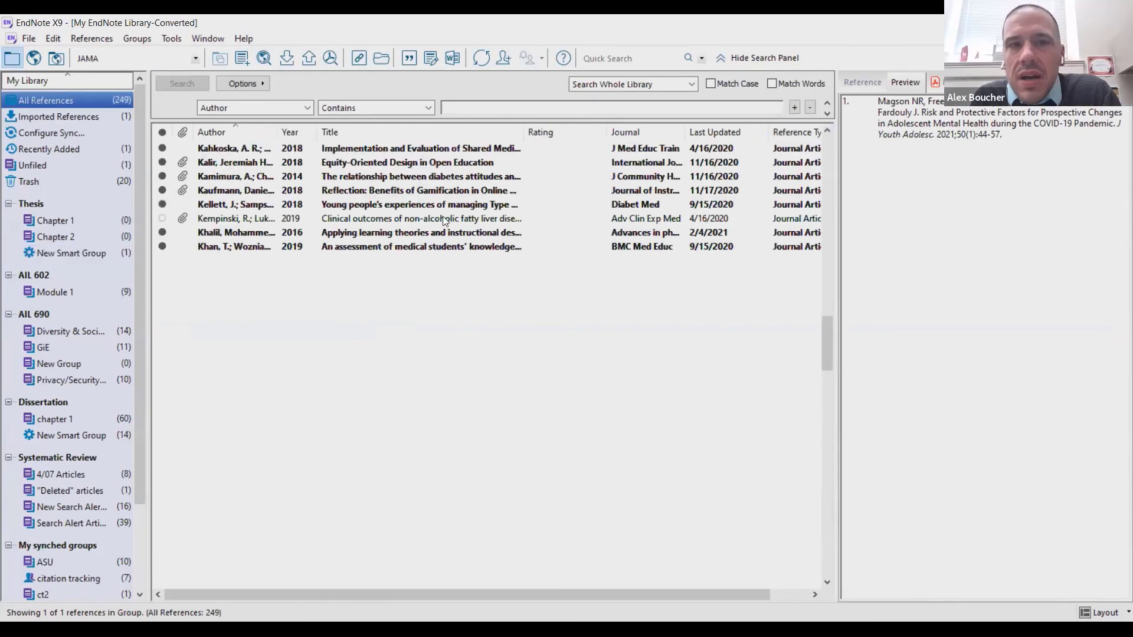
# Step: Open the 2014 article on diabetes attitudes and treatment among free clinic patients for editing, examine its fields and close it
pyautogui.rightClick(404, 180)
pyautogui.click(388, 175)
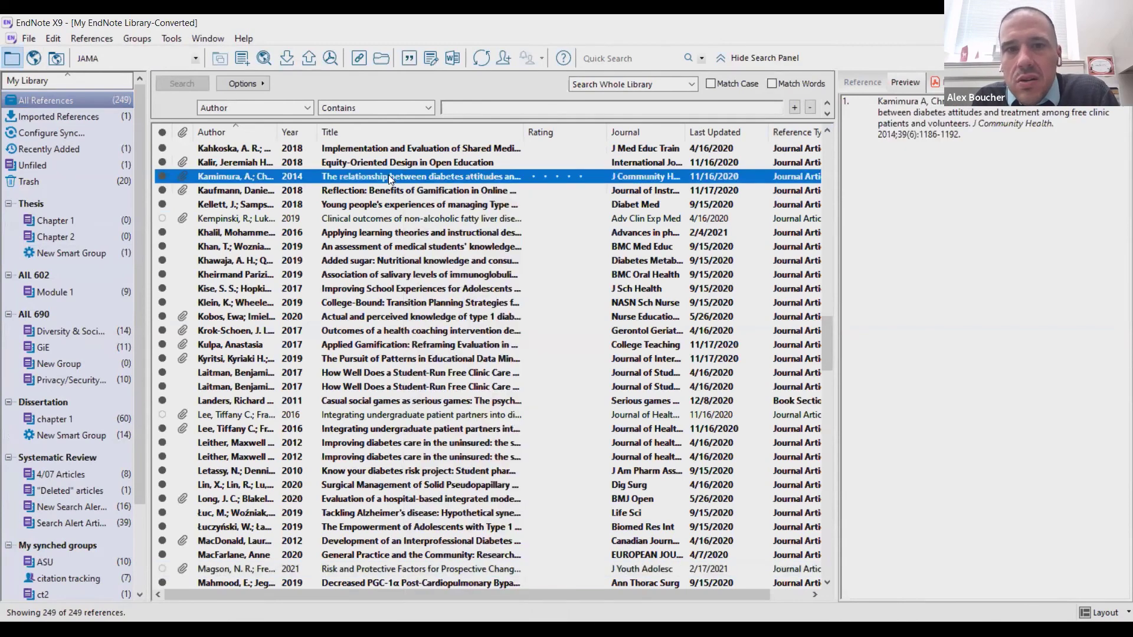
pyautogui.rightClick(389, 175)
pyautogui.click(455, 212)
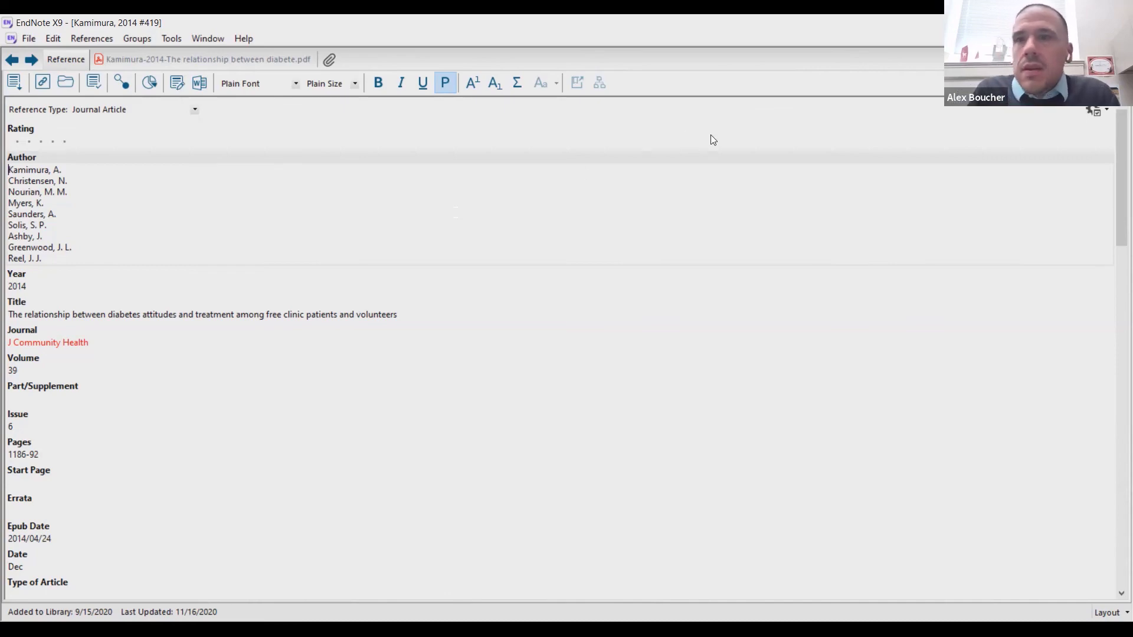
pyautogui.hotkey('ctrl', 'w')
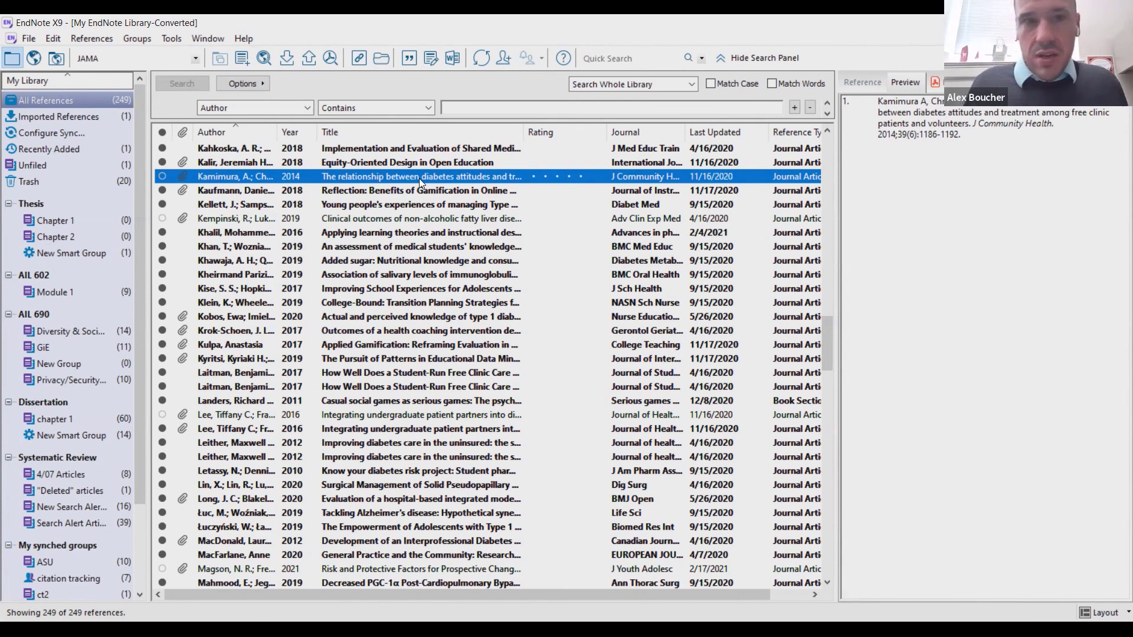
pyautogui.click(30, 39)
pyautogui.moveTo(158, 257)
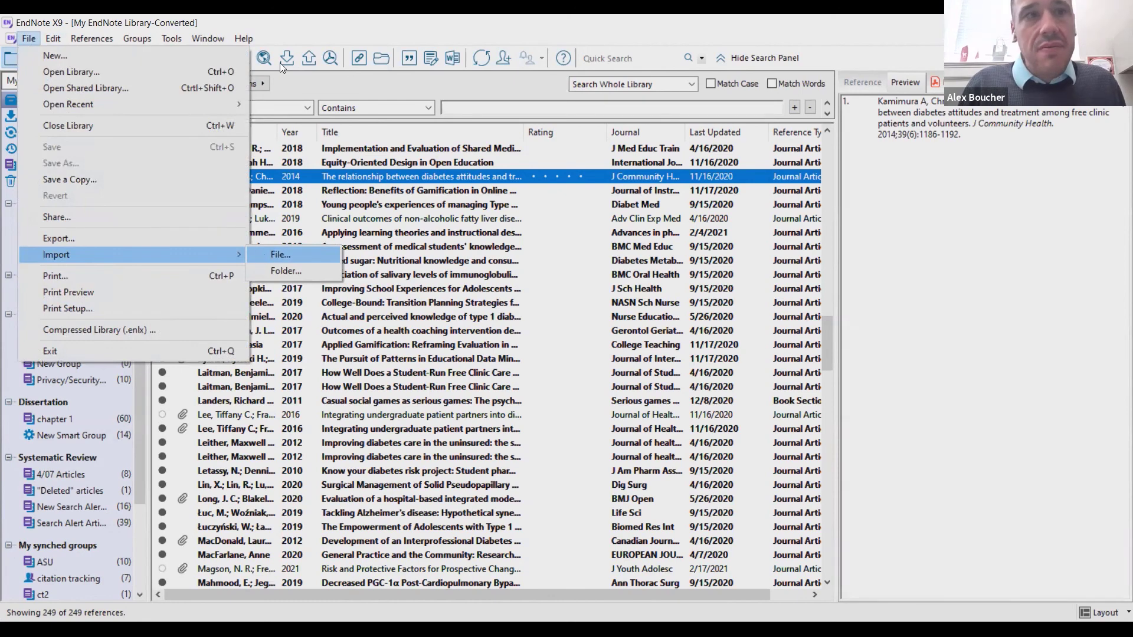
pyautogui.moveTo(83, 44)
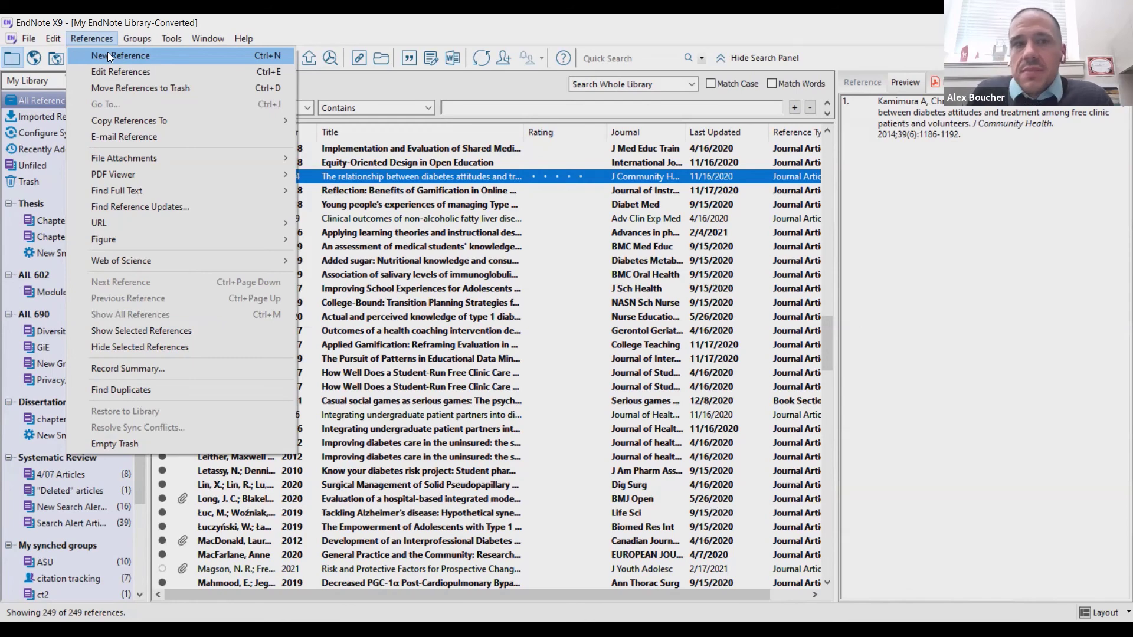
pyautogui.moveTo(244, 39)
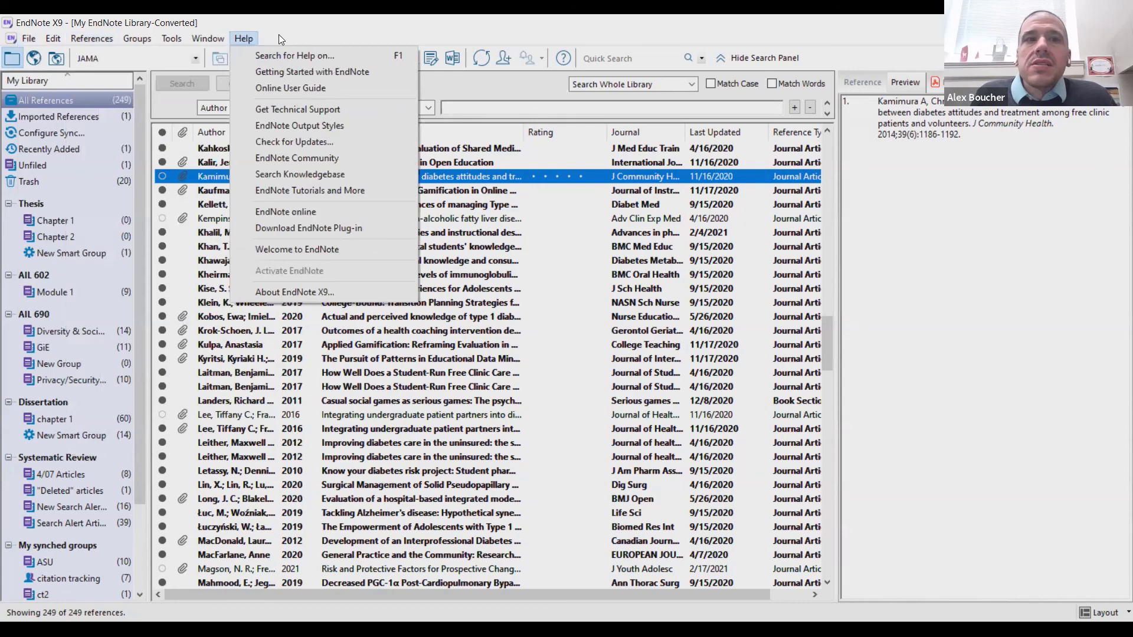
pyautogui.click(314, 25)
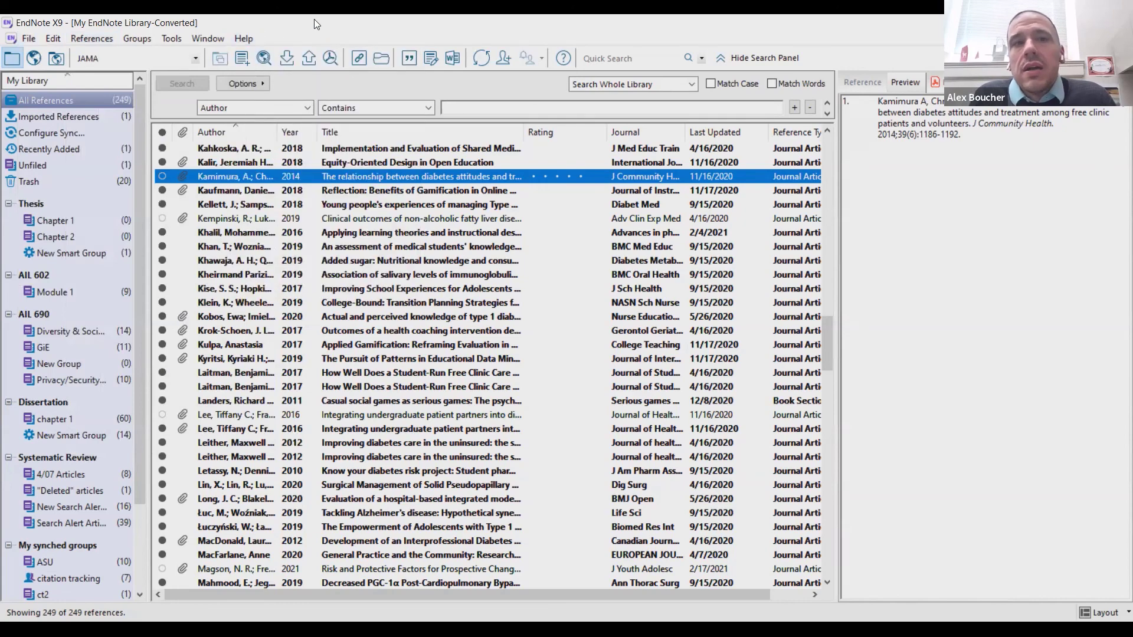
# Step: Open an online search with the PubMed (NLM) connection, view its search screen and return to the local library
pyautogui.click(261, 59)
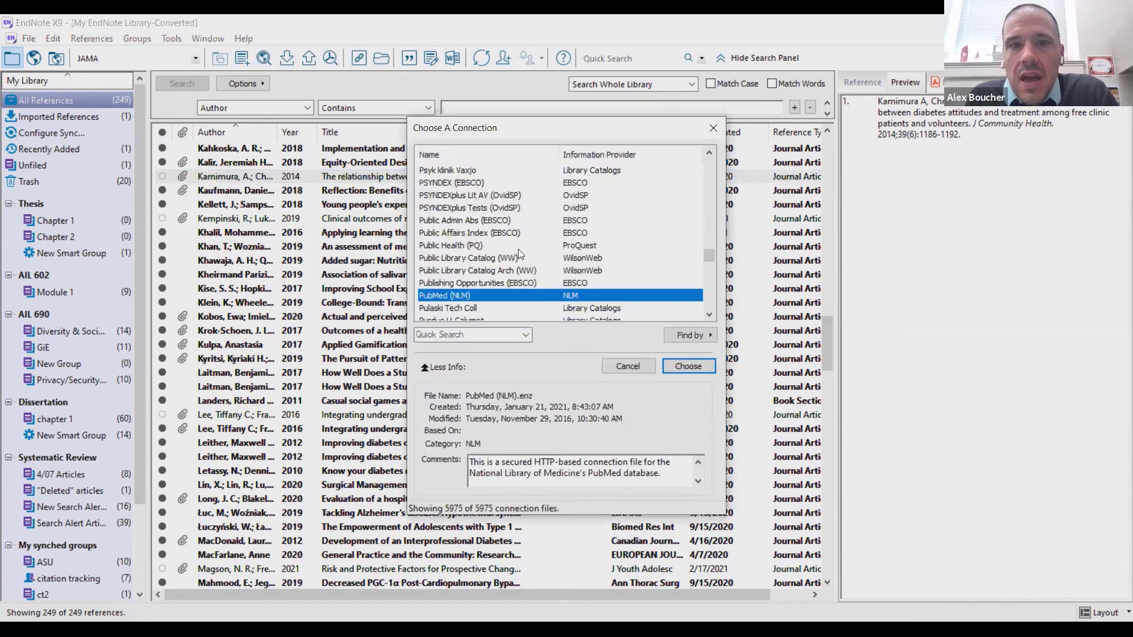
pyautogui.click(459, 335)
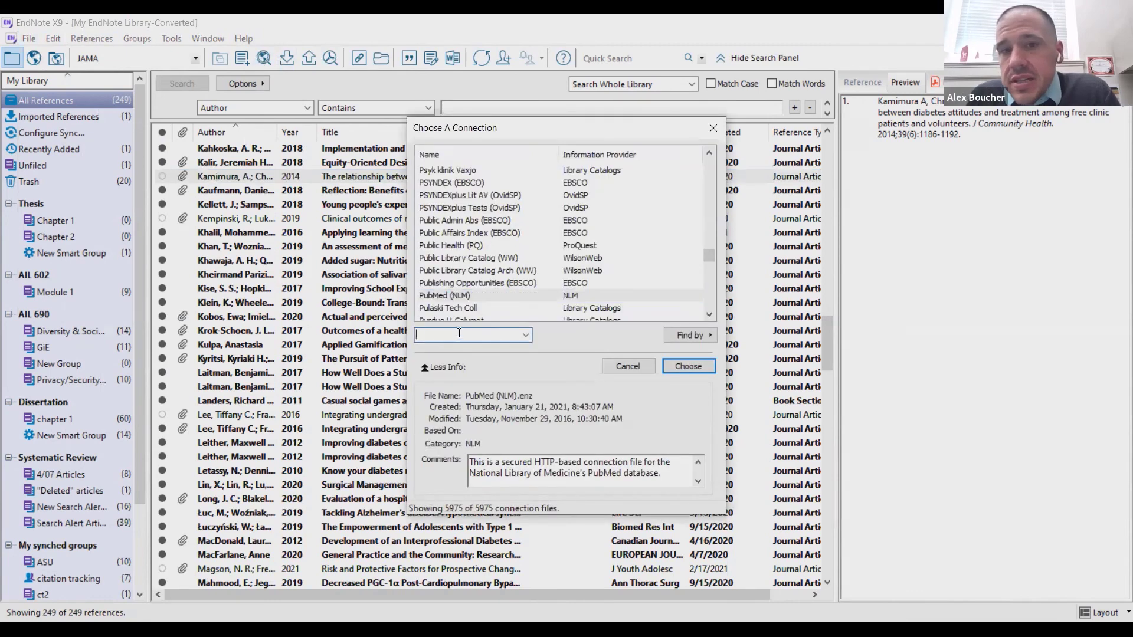
pyautogui.click(448, 297)
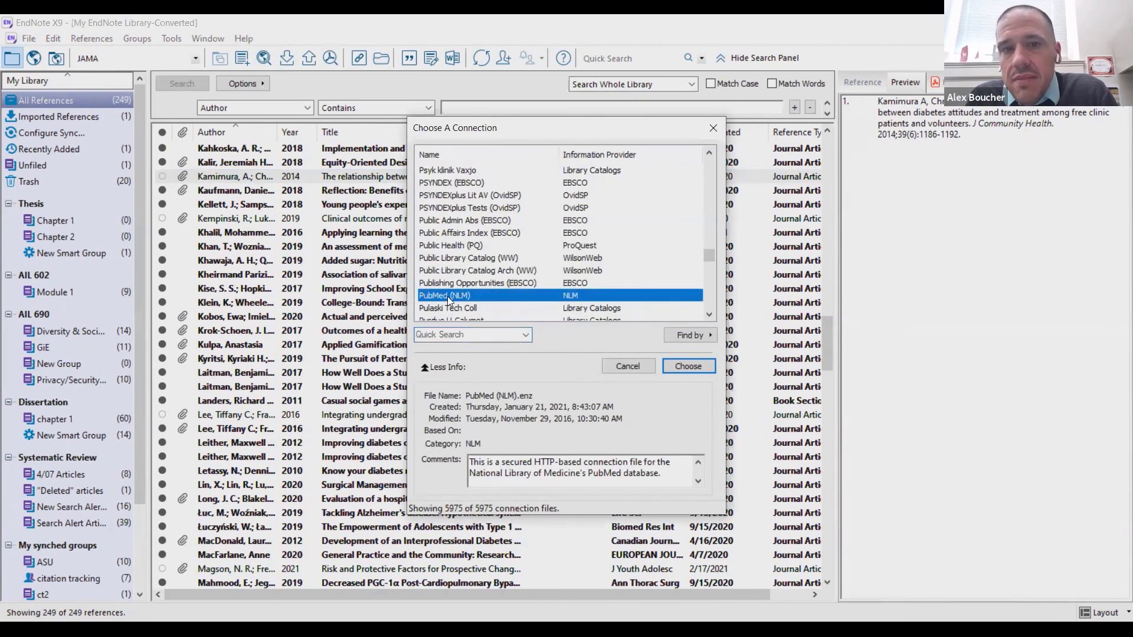
pyautogui.click(677, 368)
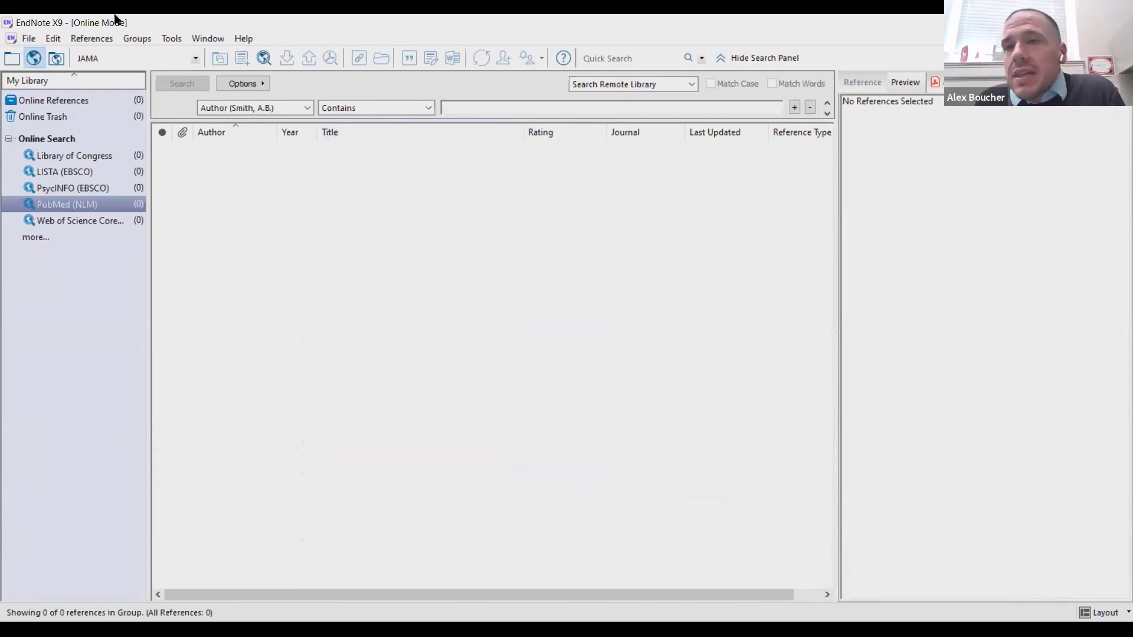
pyautogui.click(18, 62)
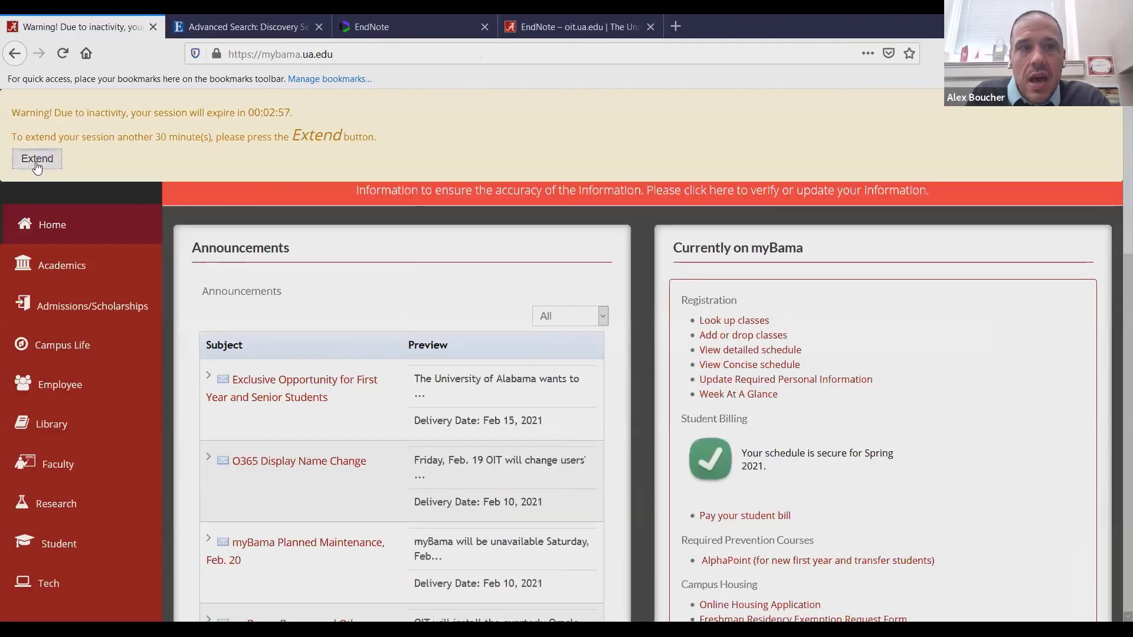
# Step: In the browser, extend the myBama session and search the Scout library database for diabetes
pyautogui.click(35, 157)
pyautogui.click(229, 16)
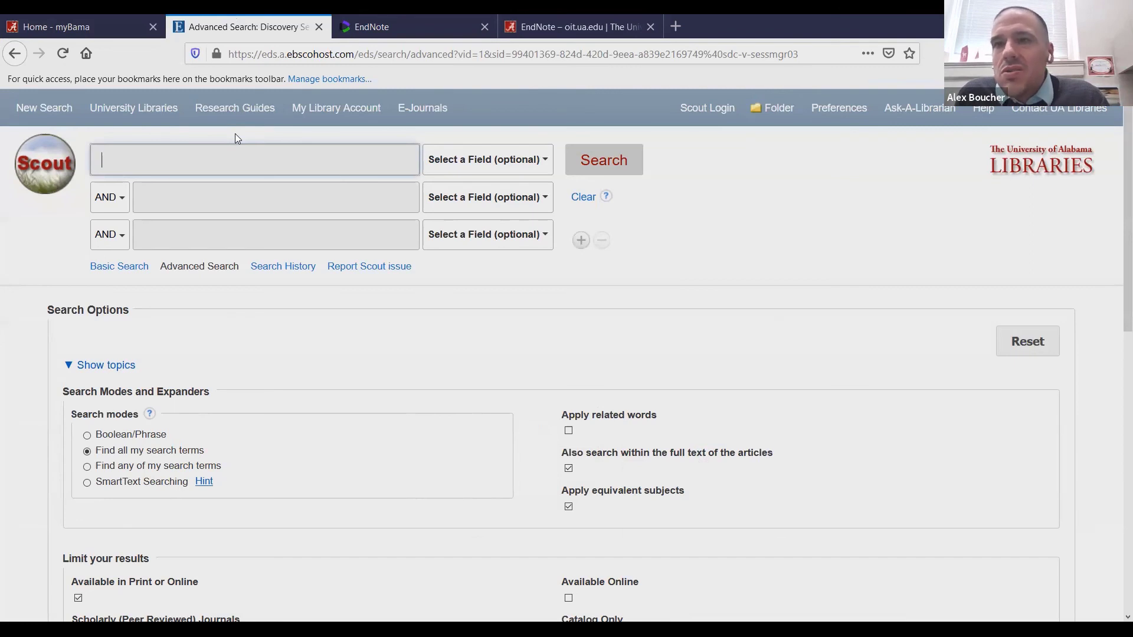
pyautogui.write('diabetes')
pyautogui.press('Return')
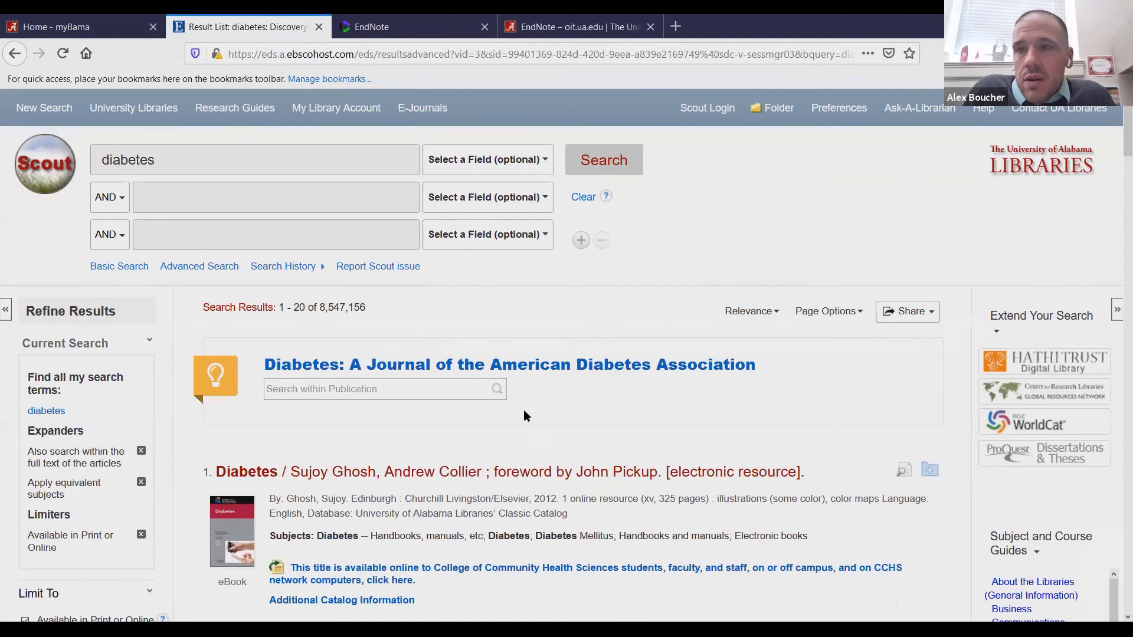
# Step: Limit the search results to Academic Journals and open the article on depression and diabetes distress with self-management behavior
pyautogui.moveTo(1117, 203)
pyautogui.mouseDown()
pyautogui.moveTo(1117, 252)
pyautogui.moveTo(1115, 219)
pyautogui.mouseUp()
pyautogui.click(25, 277)
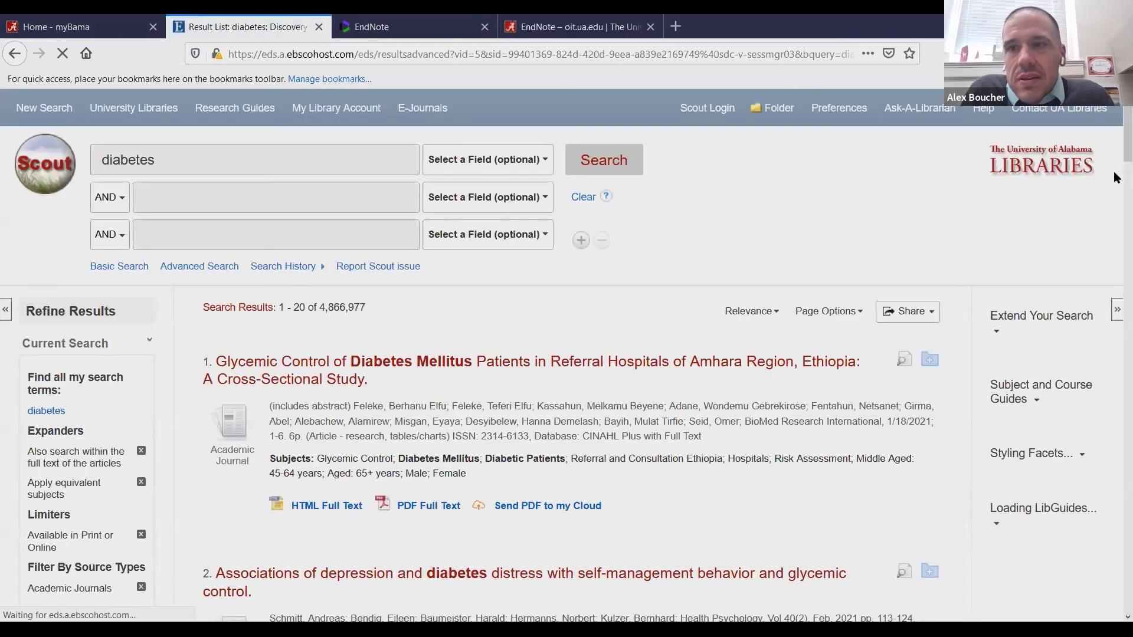
pyautogui.moveTo(1116, 117); pyautogui.dragTo(1116, 158)
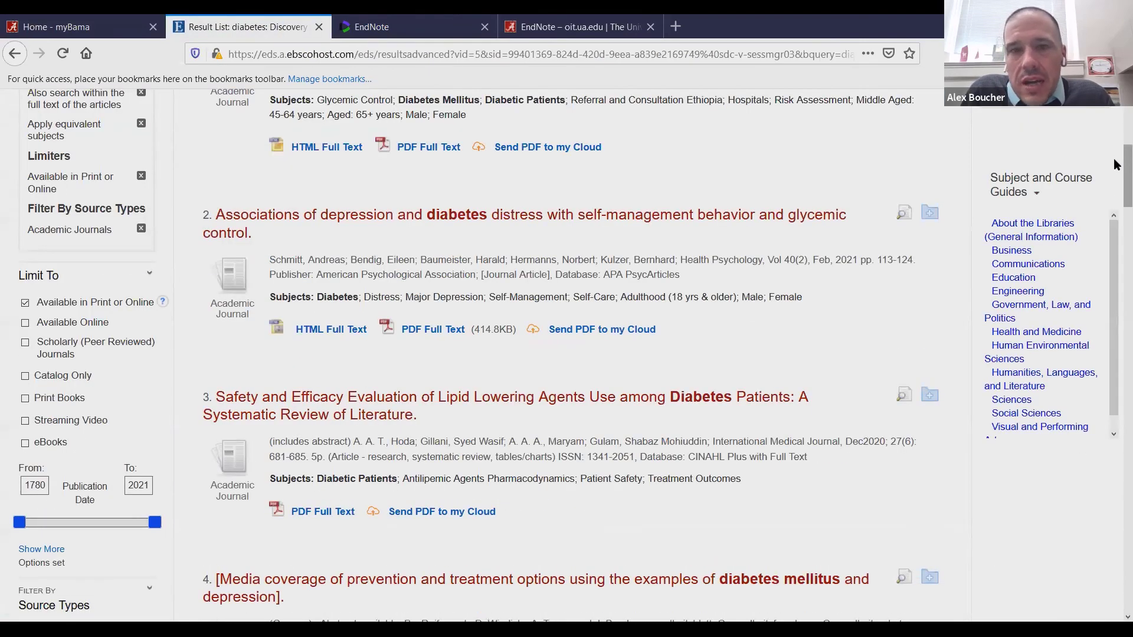
pyautogui.click(518, 228)
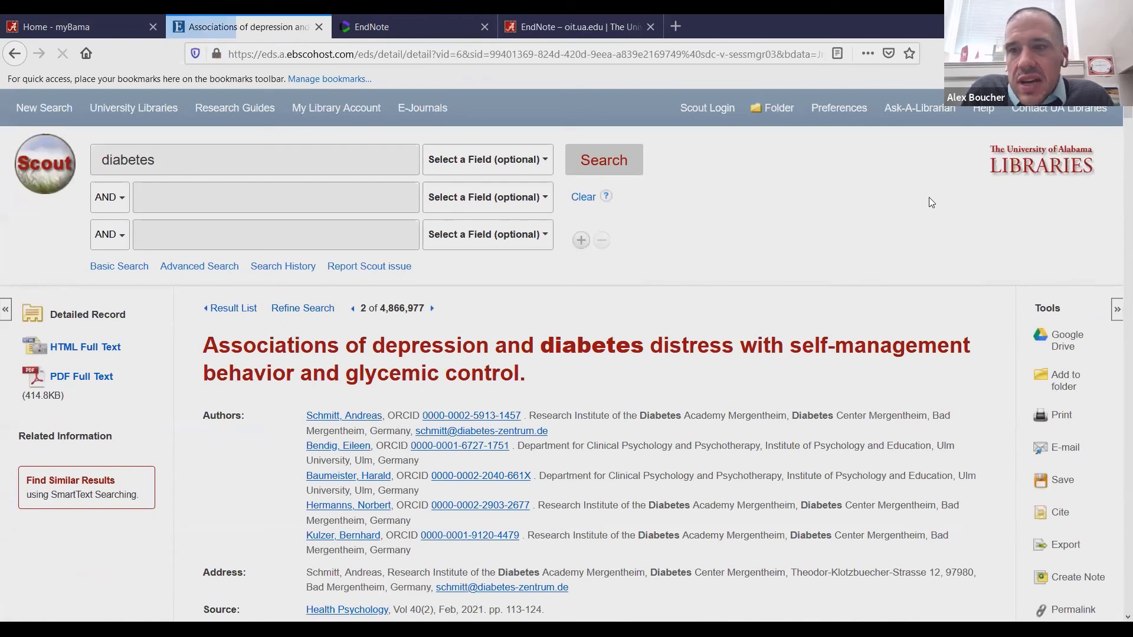
# Step: Export the article's citation in RIS format, opening delivery.ris with ResearchSoft Direct Export Helper and choosing EndNote as the destination
pyautogui.scroll(-1, 1115, 119)
pyautogui.scroll(-5, 1115, 119)
pyautogui.click(1066, 257)
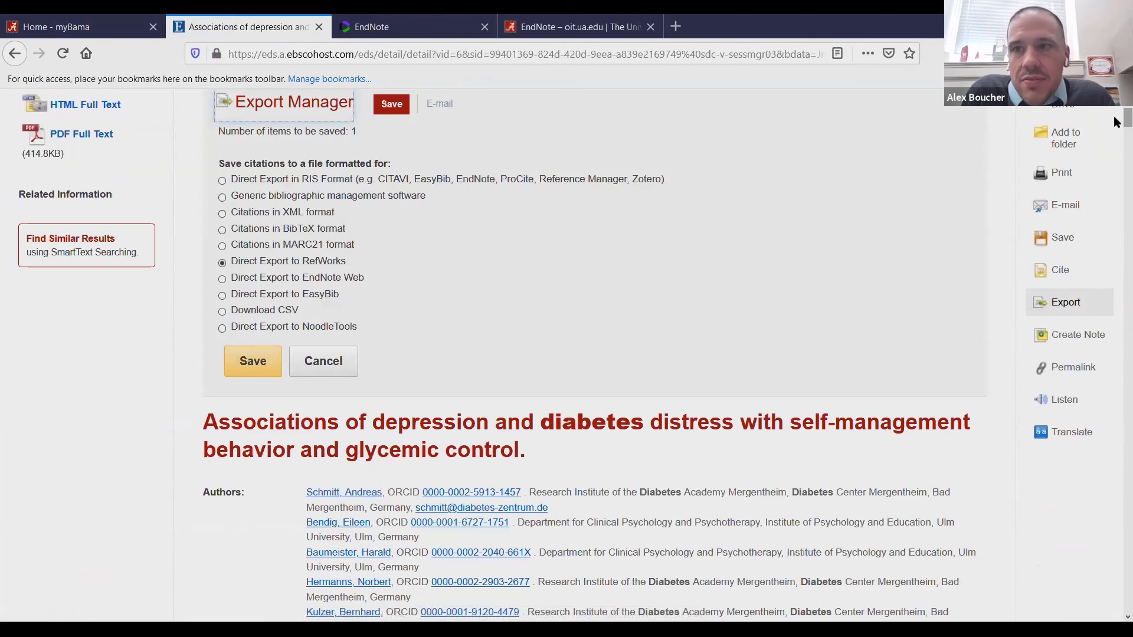
pyautogui.scroll(4, 1115, 120)
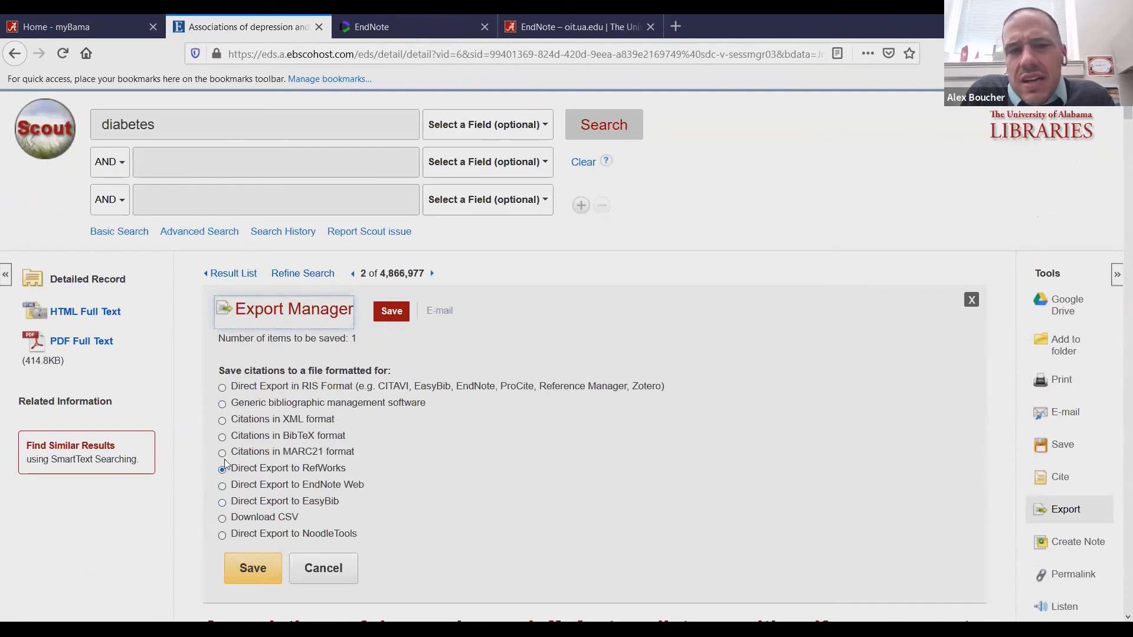
pyautogui.click(222, 486)
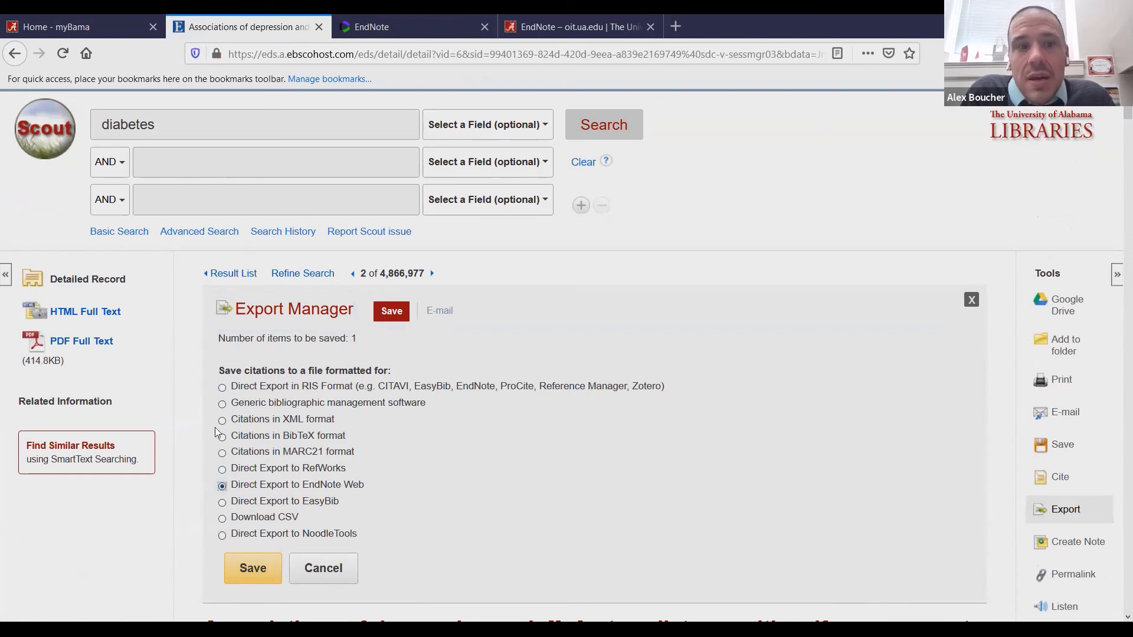
pyautogui.click(222, 388)
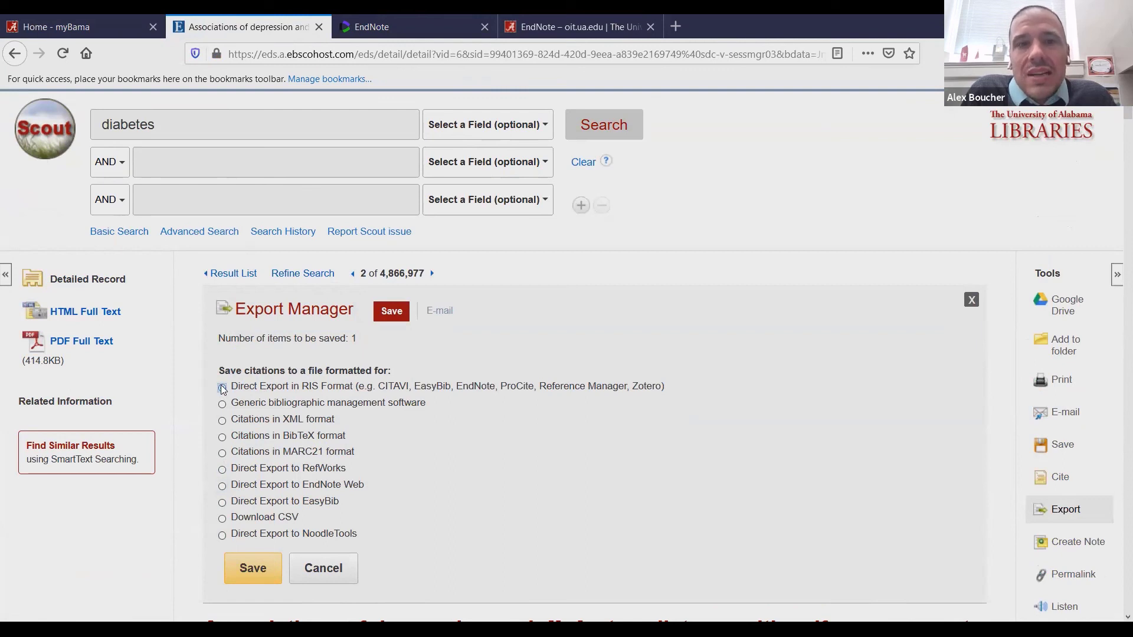
pyautogui.click(263, 572)
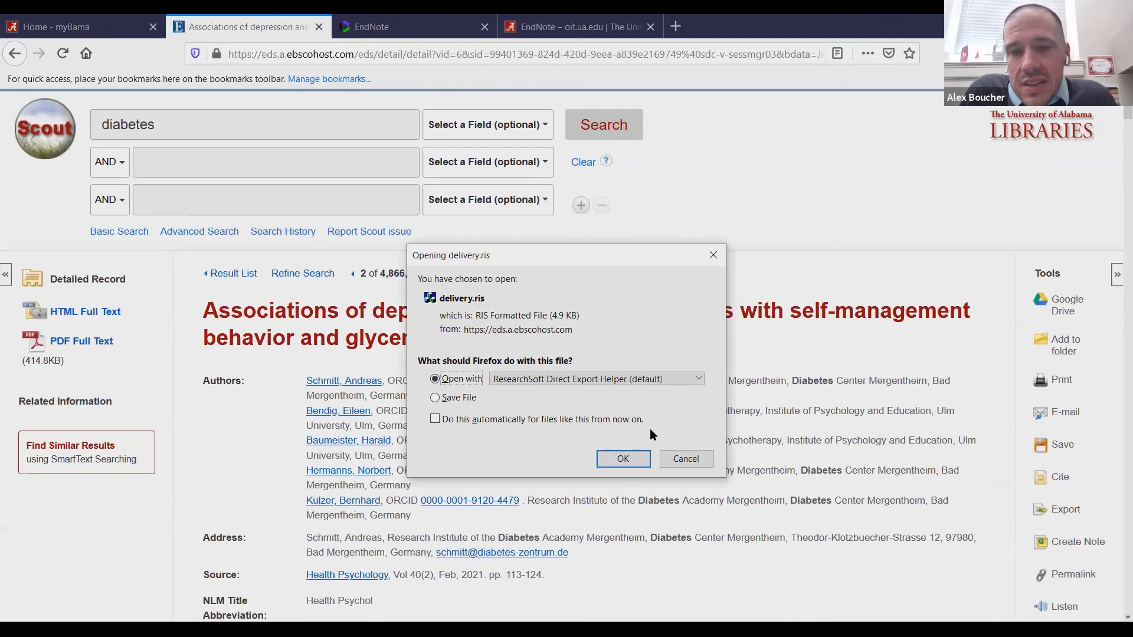
pyautogui.click(623, 460)
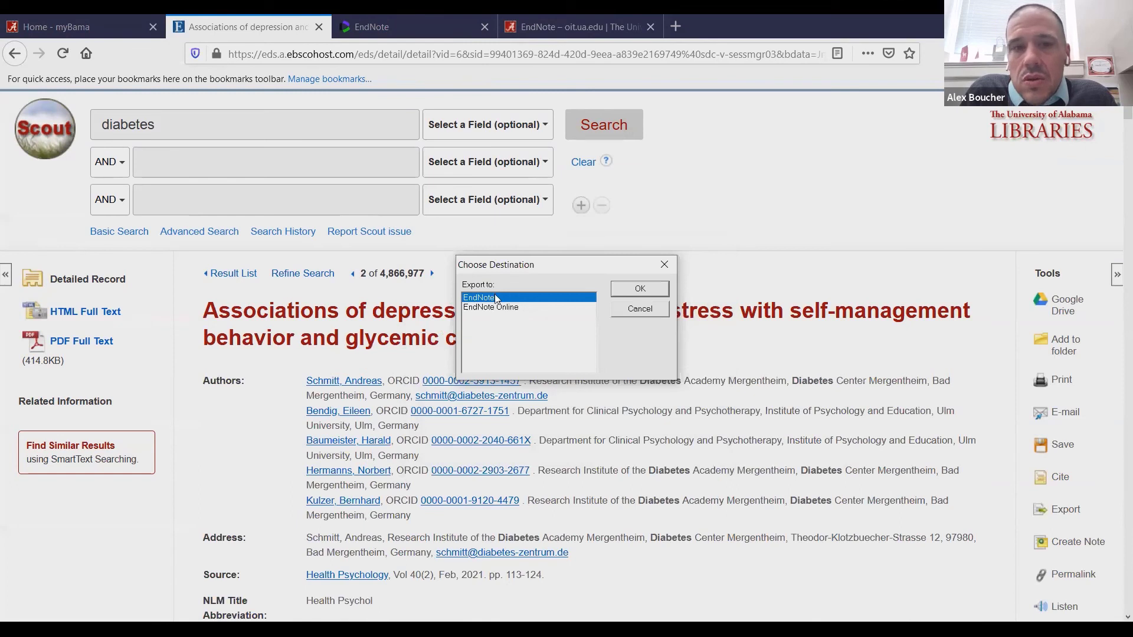
pyautogui.click(630, 290)
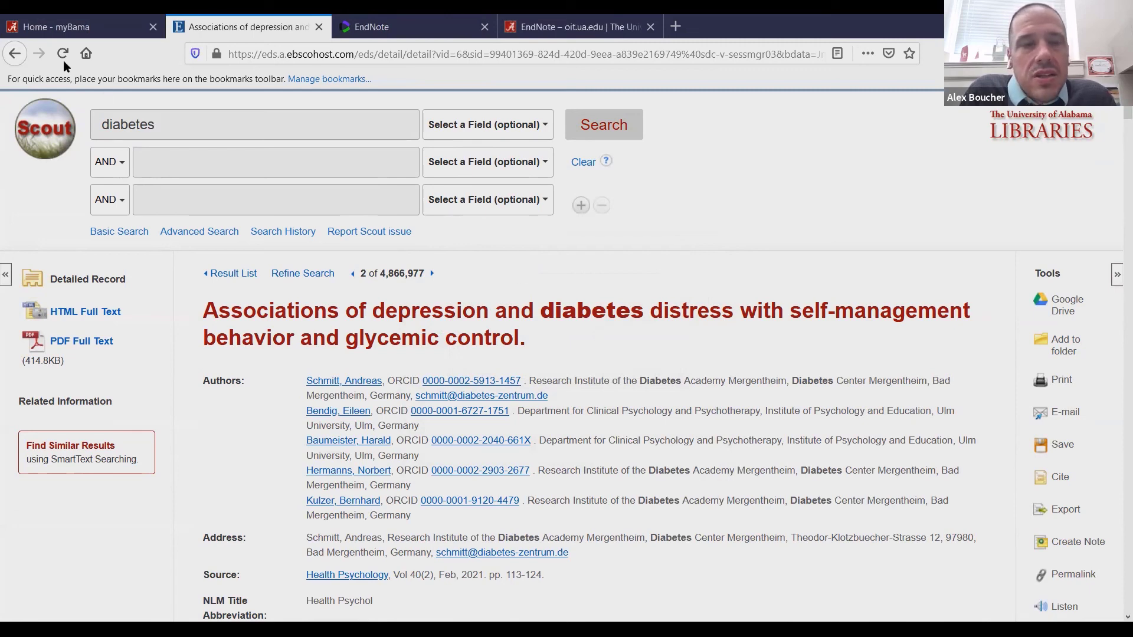
# Step: Go to the University Libraries site at lib.ua.edu and open its Google Scholar research tool
pyautogui.click(336, 54)
pyautogui.write('lib.ua.edu/')
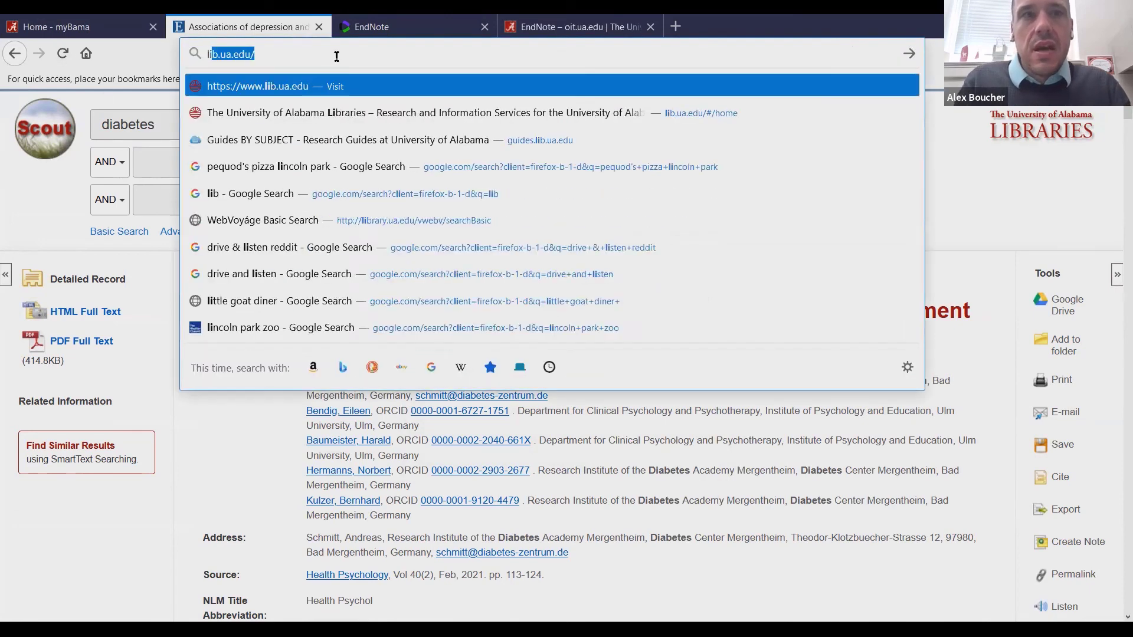
pyautogui.press('Return')
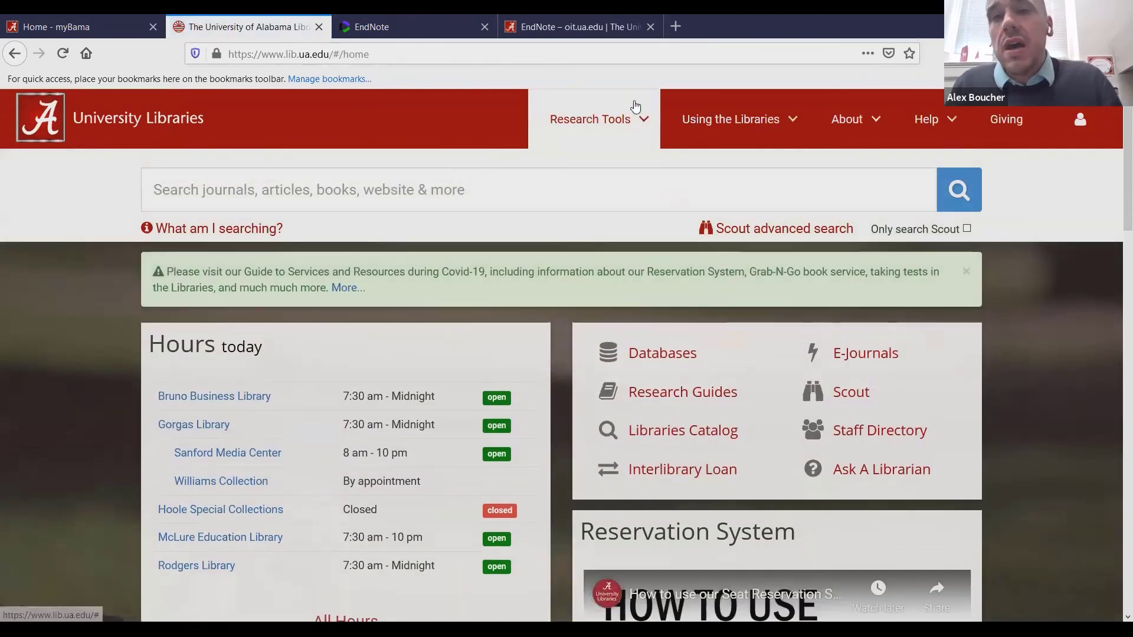
pyautogui.click(626, 121)
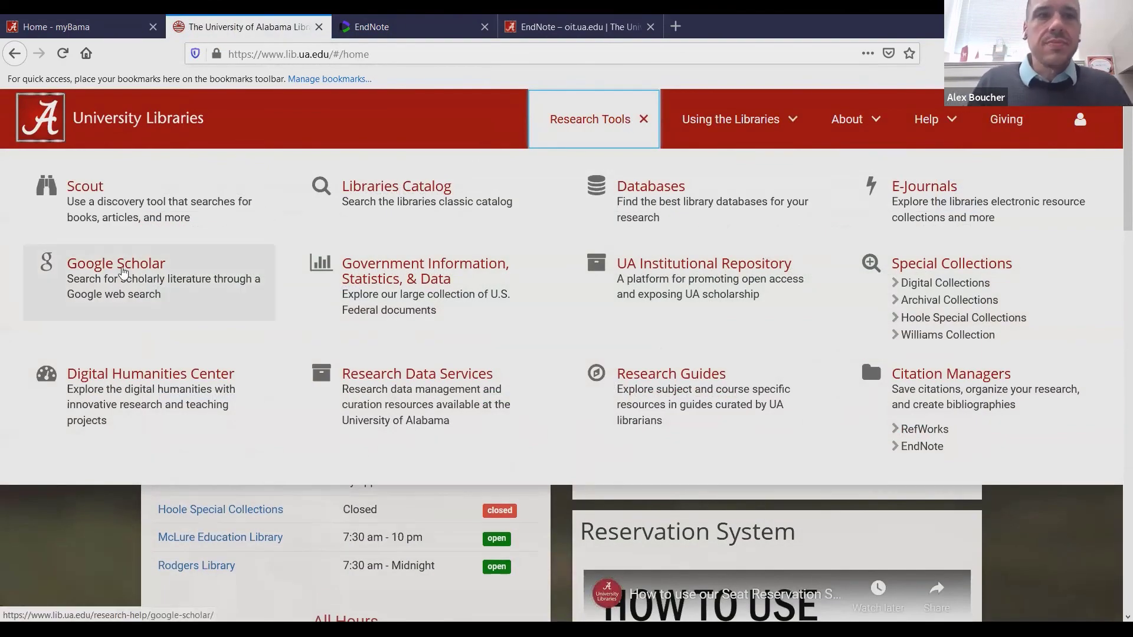
pyautogui.click(122, 272)
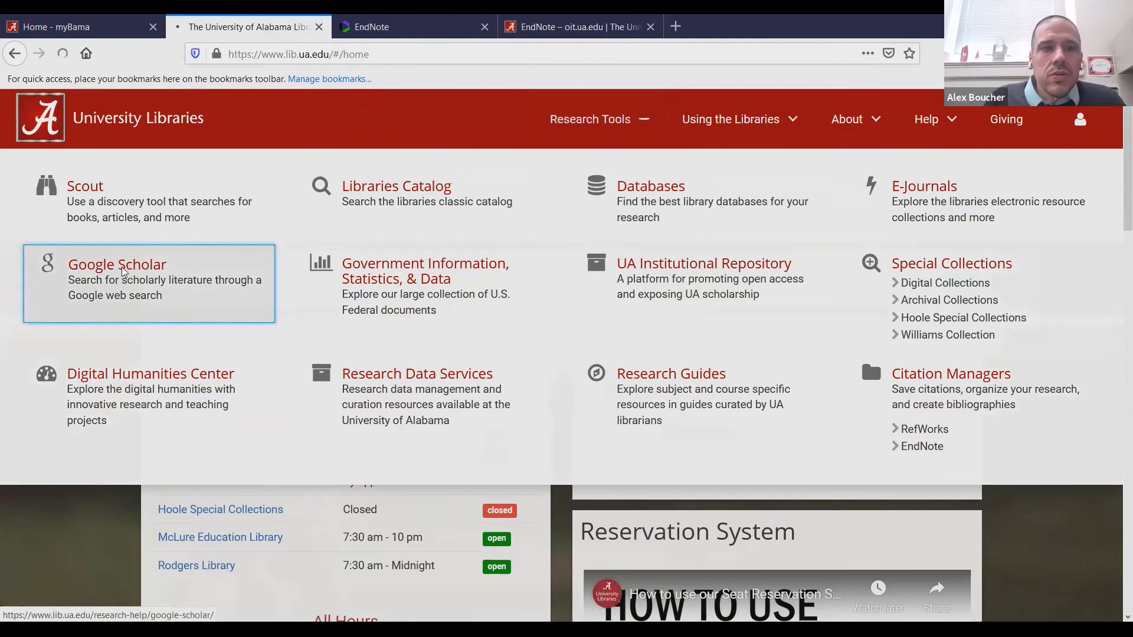
# Step: Search Google Scholar for covid-19 mental health and continue past the insecure connection warning
pyautogui.click(335, 418)
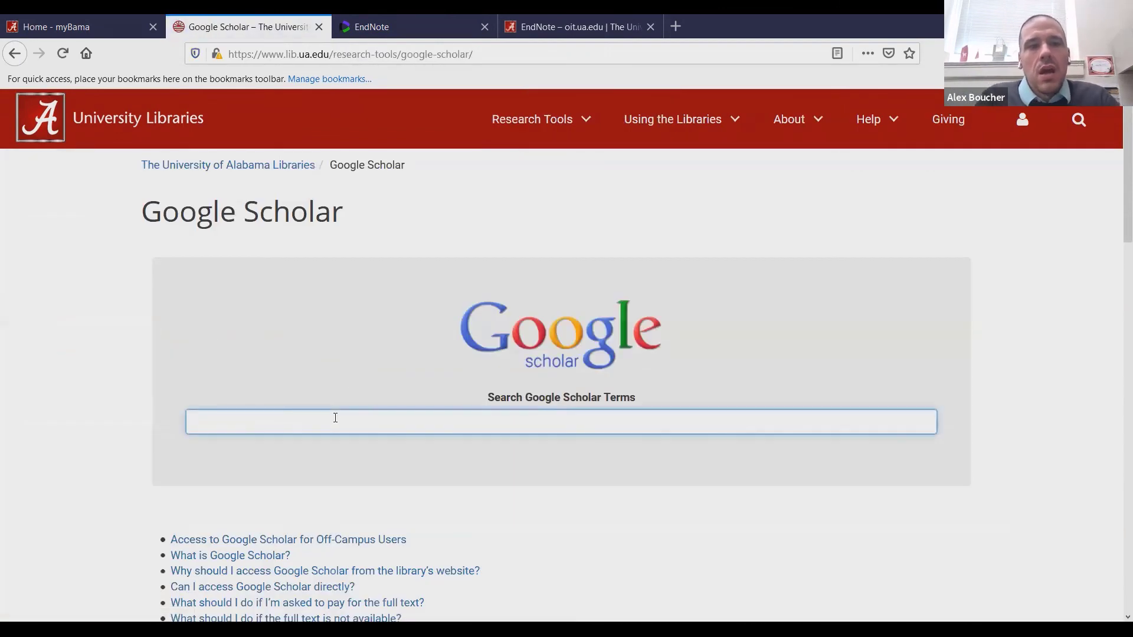
pyautogui.write('covid')
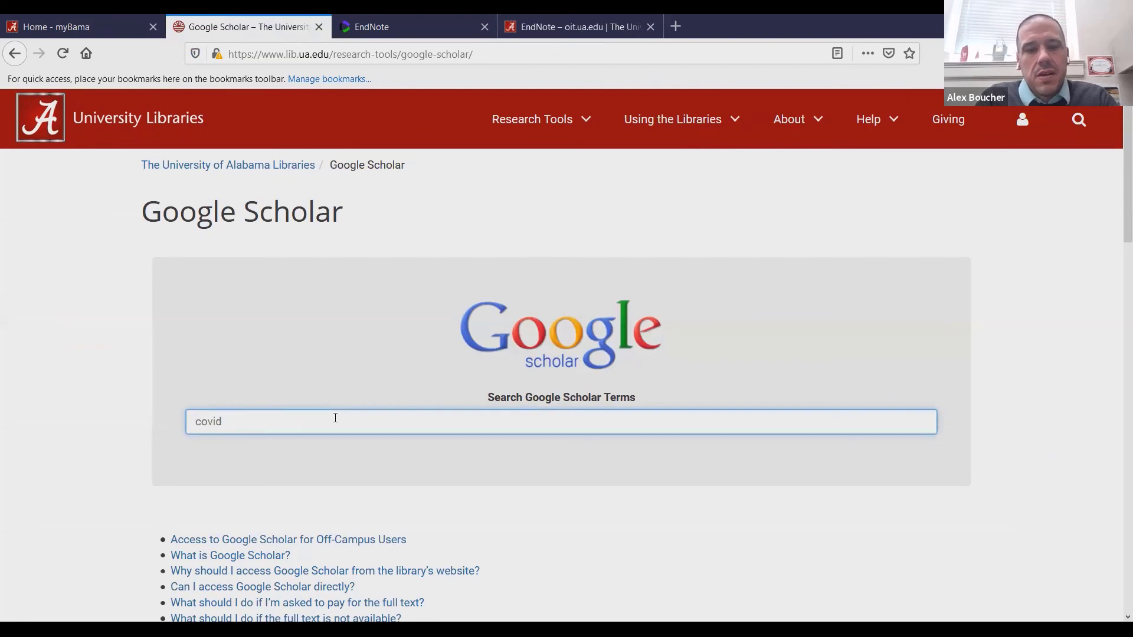
pyautogui.write('-19 mental health')
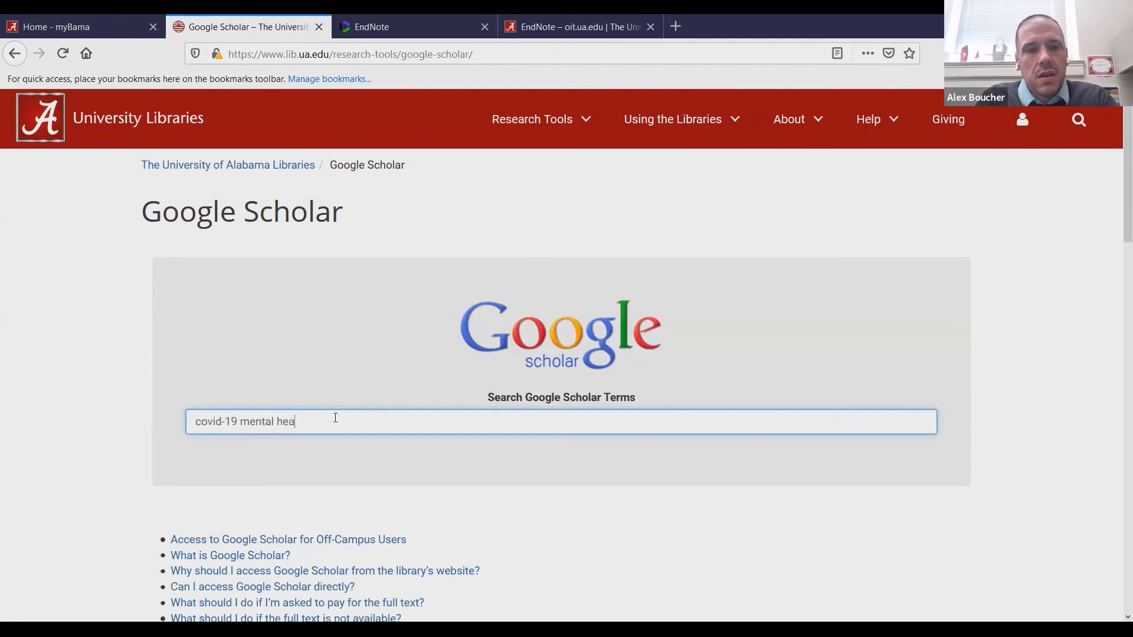
pyautogui.press('Return')
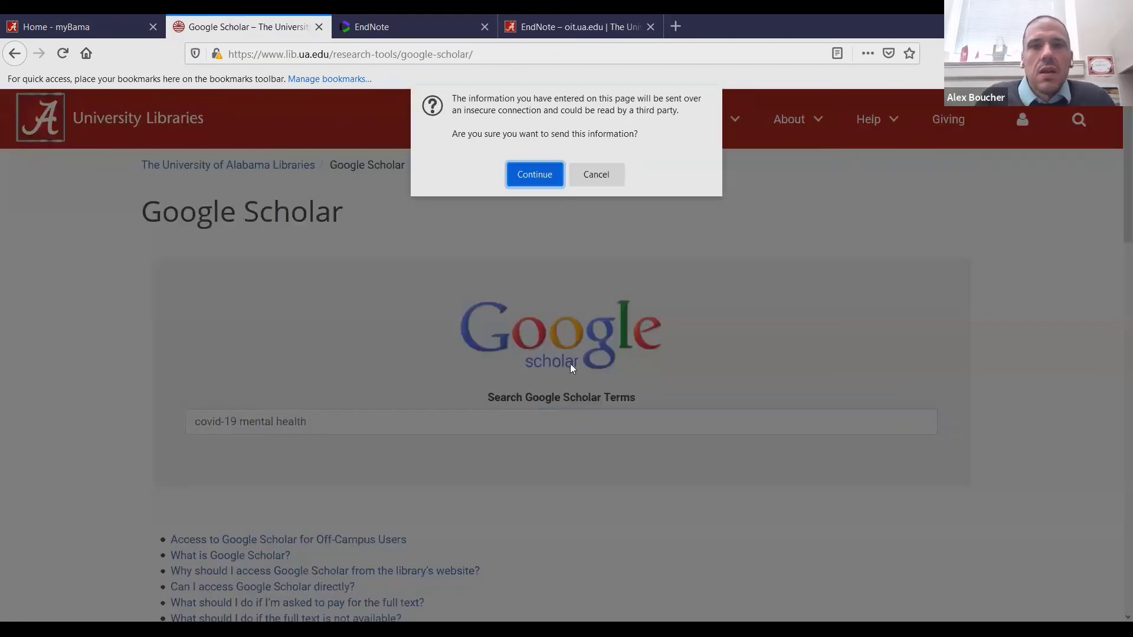
pyautogui.click(534, 175)
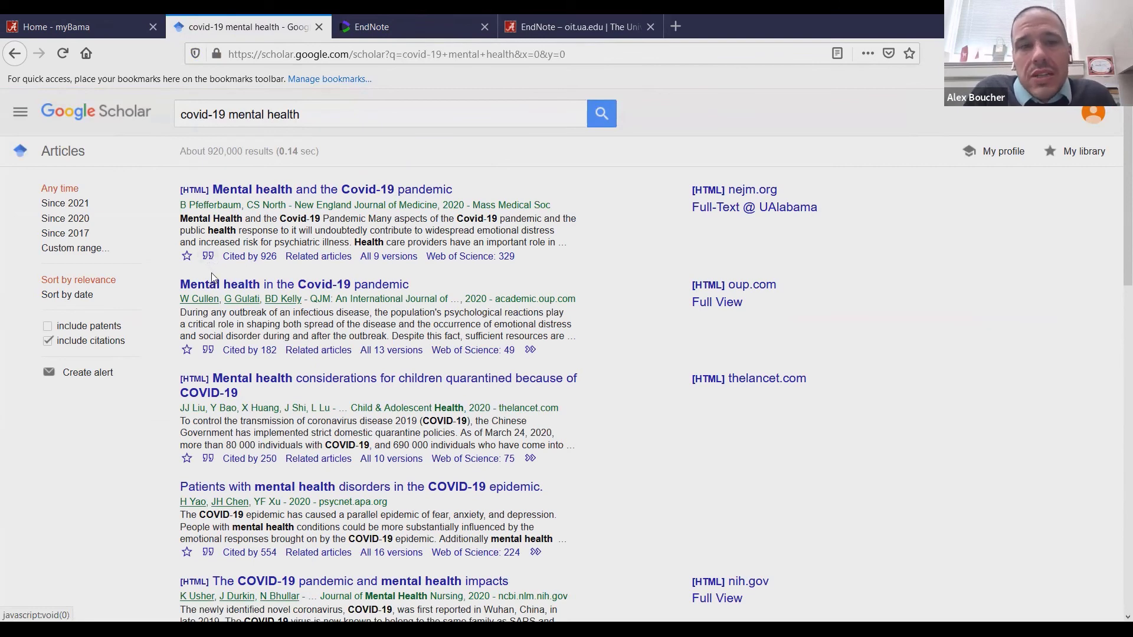
# Step: Export the citation for "Mental health in the Covid-19 pandemic" in EndNote format, opening scholar.enw with EndNote X9.3.3, and close the citation window
pyautogui.click(208, 351)
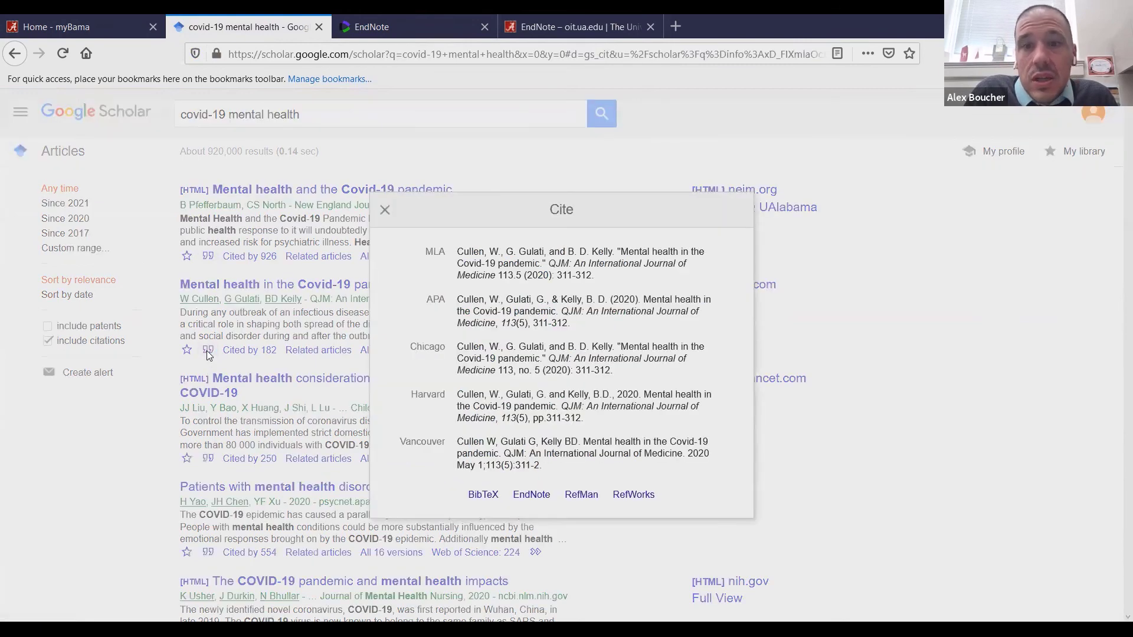
pyautogui.click(538, 501)
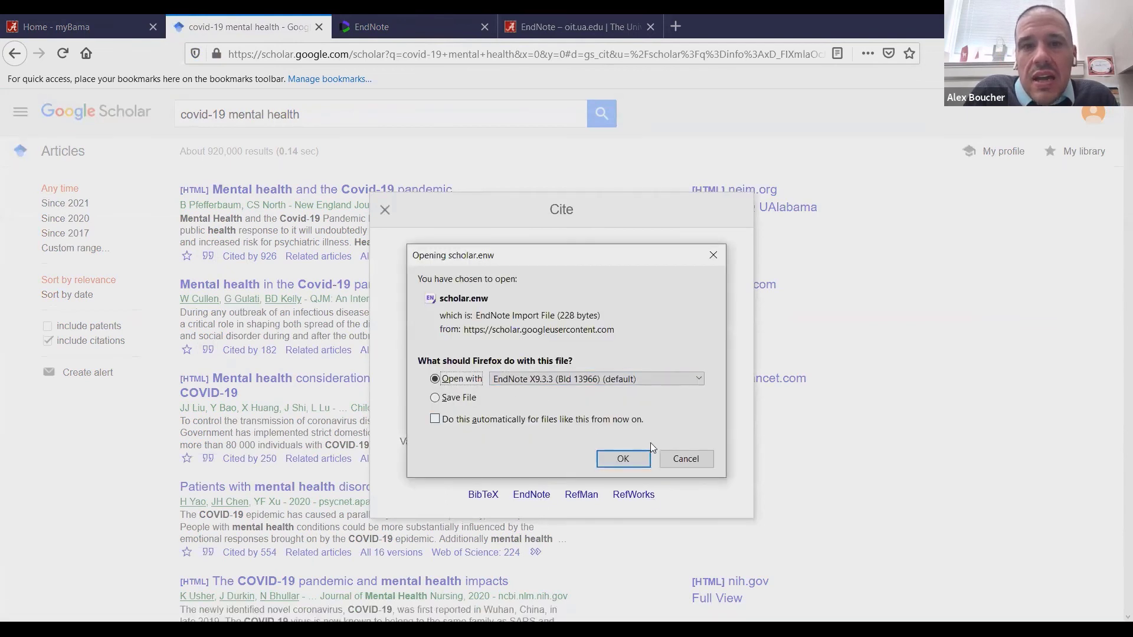
pyautogui.click(625, 459)
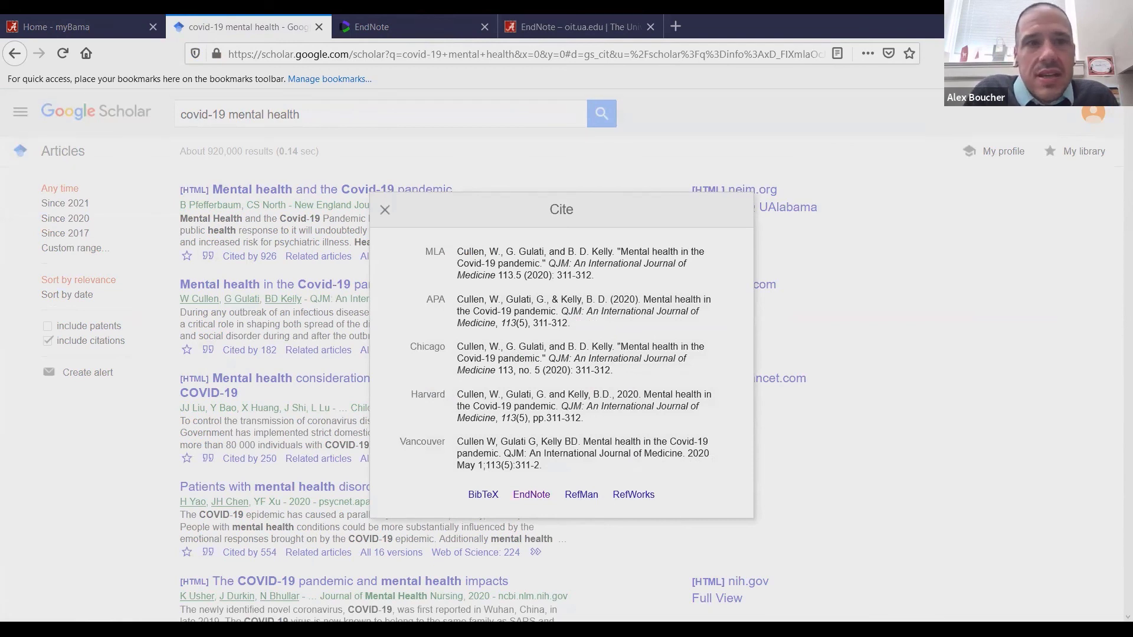
pyautogui.click(385, 211)
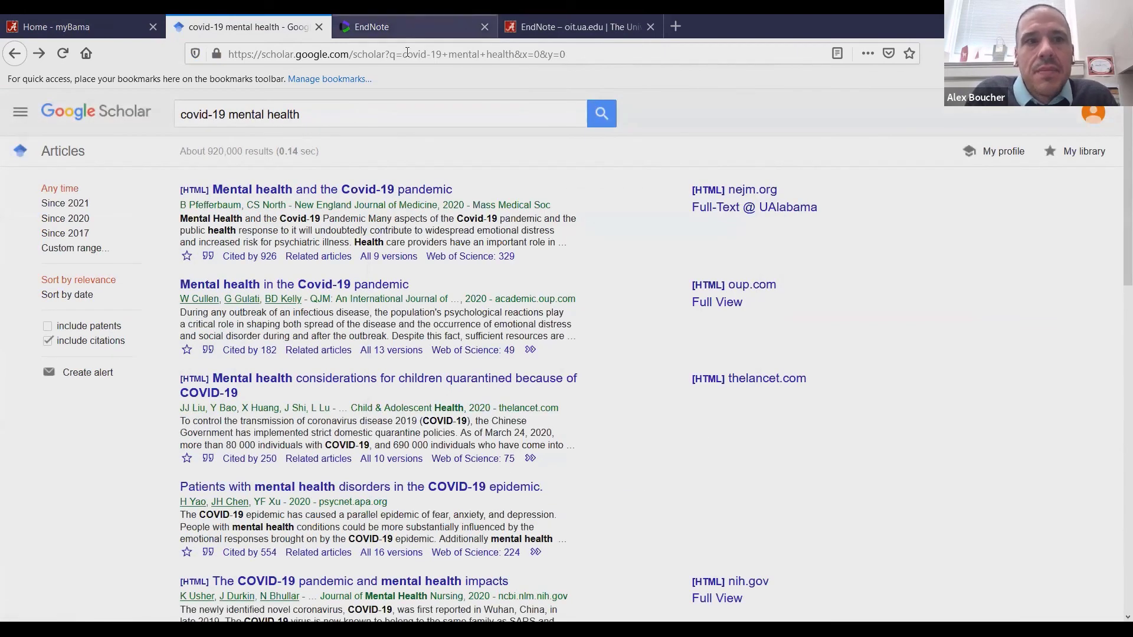
# Step: Return to the University Libraries home page and open Web of Science from its A-Z Databases list
pyautogui.click(15, 54)
pyautogui.click(15, 54)
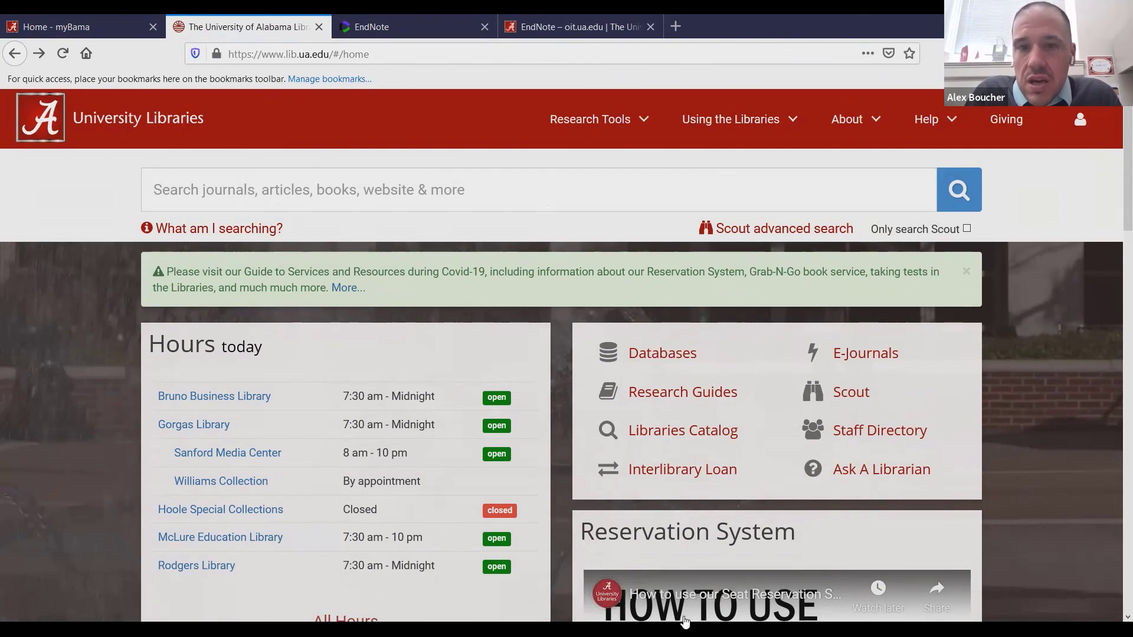
pyautogui.click(687, 367)
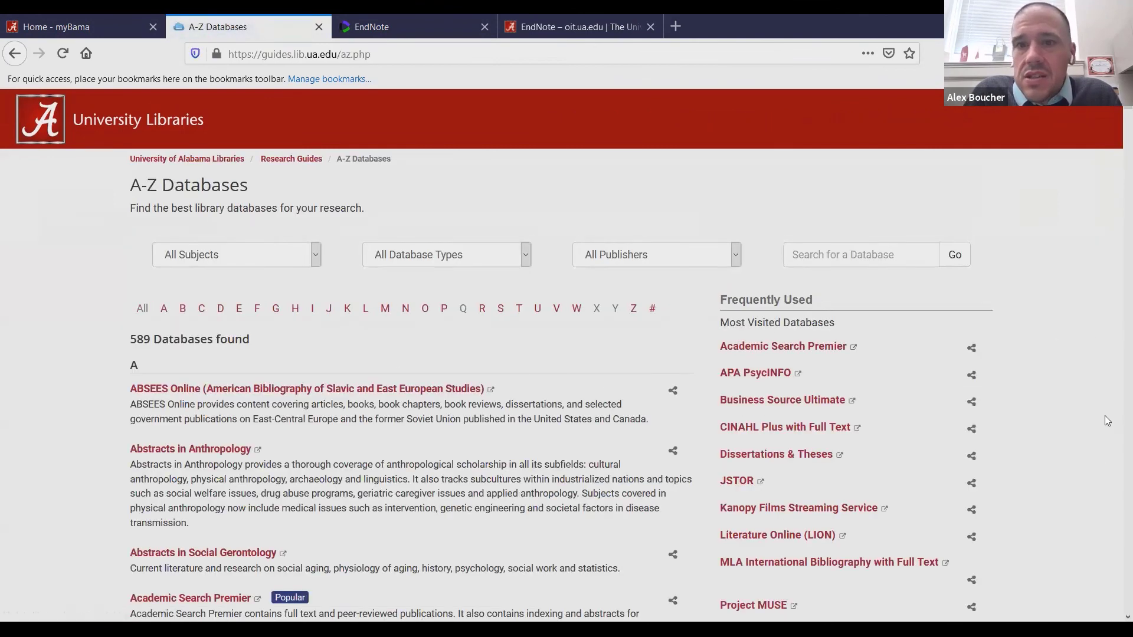
pyautogui.scroll(-3, 1117, 618)
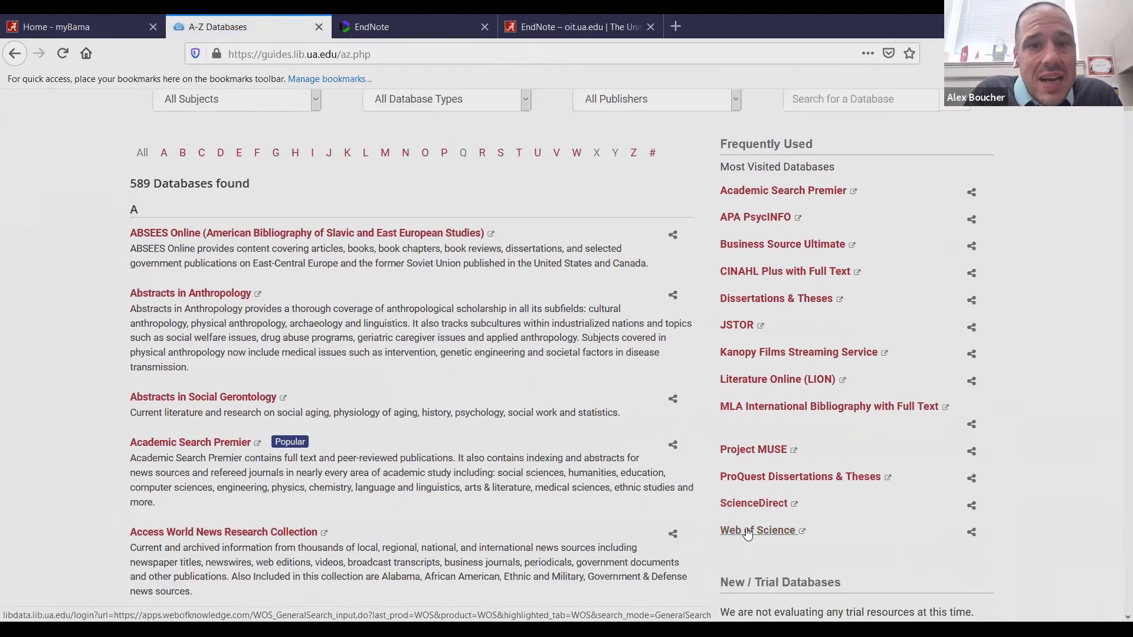
pyautogui.click(747, 531)
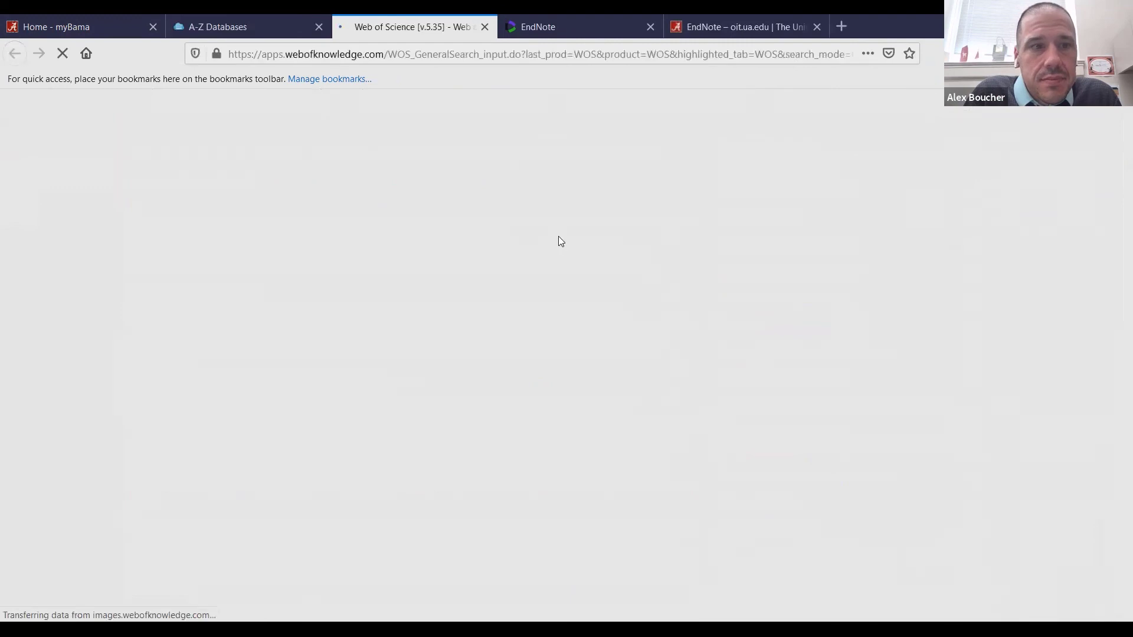
# Step: Search Web of Science for covid-19
pyautogui.click(405, 366)
pyautogui.write('covid-19')
pyautogui.press('Return')
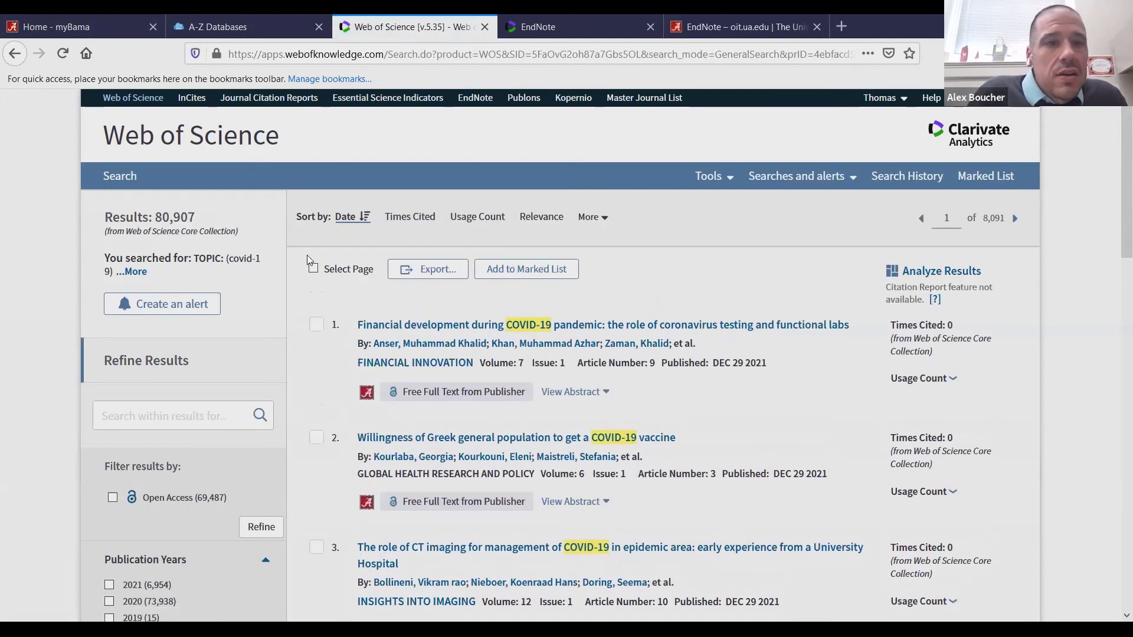
# Step: Select only the first result and export it to EndNote Desktop, opening savedrecs.ciw with ResearchSoft Direct Export Helper
pyautogui.click(313, 269)
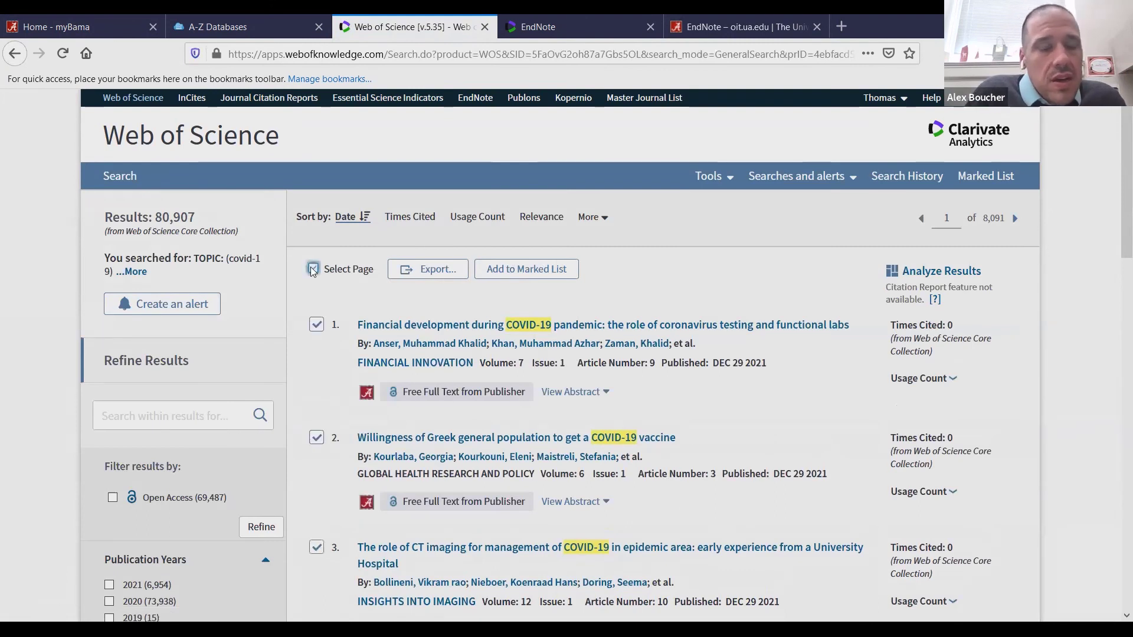
pyautogui.click(313, 270)
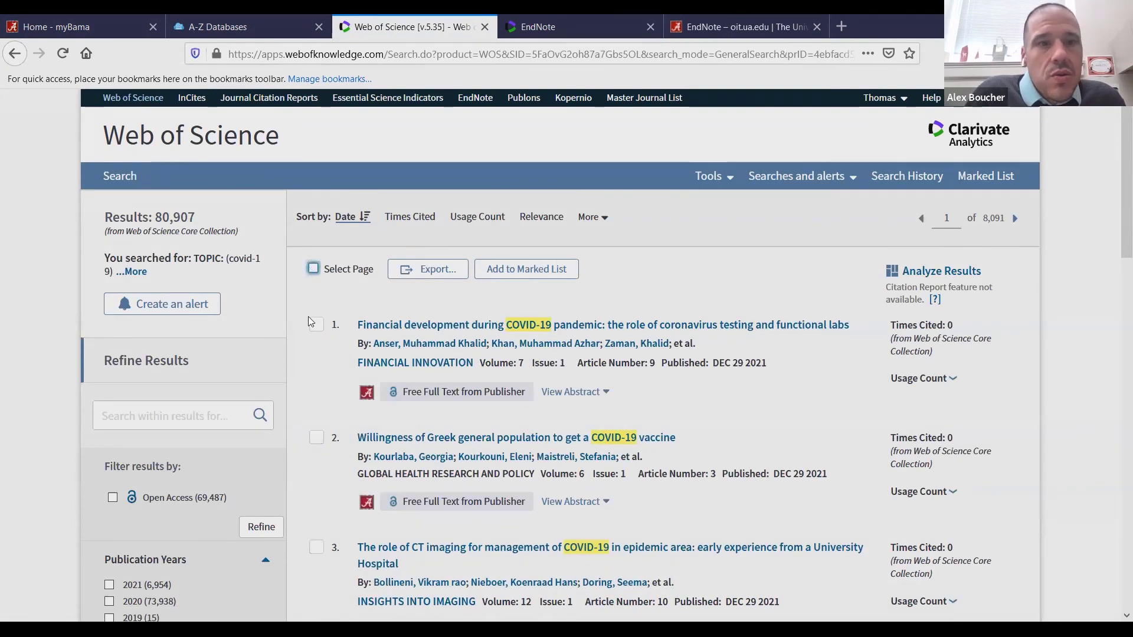
pyautogui.click(316, 324)
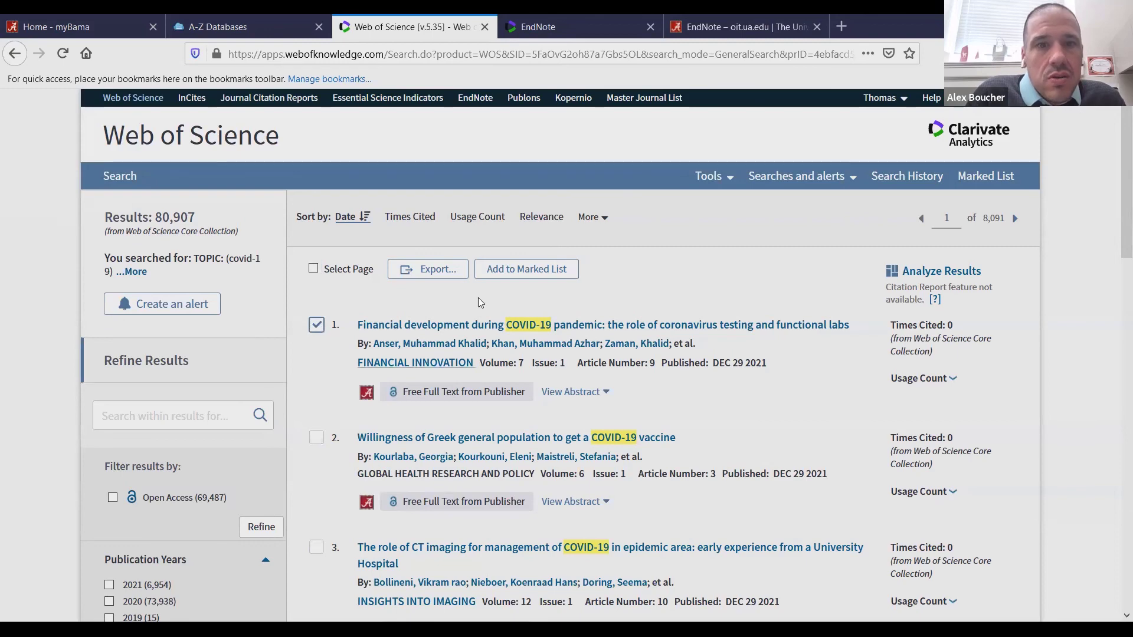
pyautogui.click(434, 271)
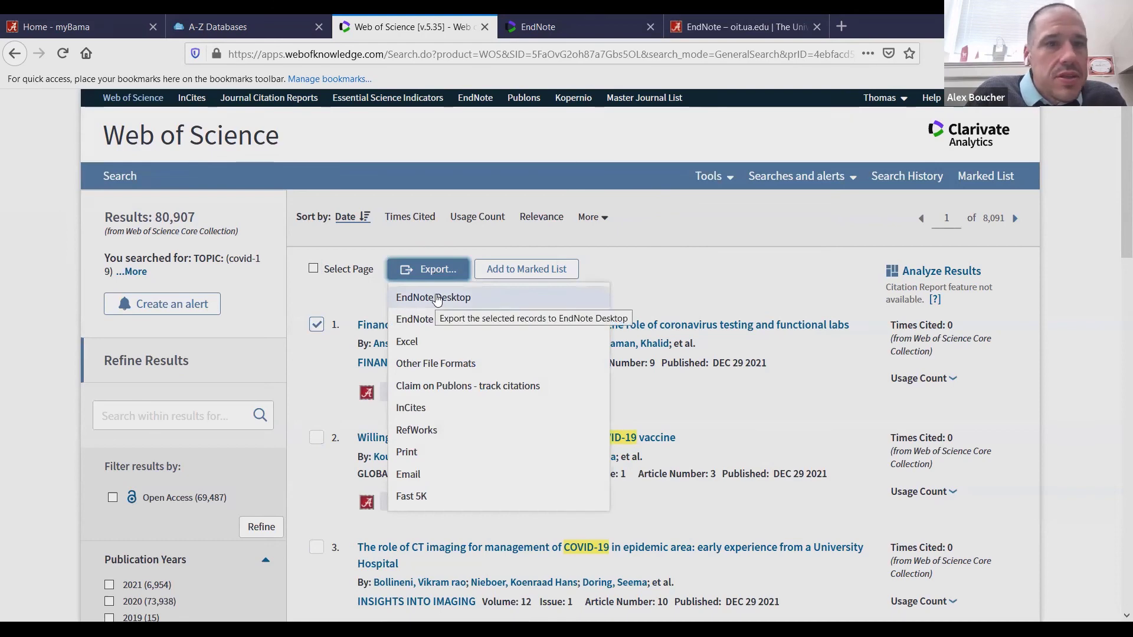
pyautogui.click(437, 298)
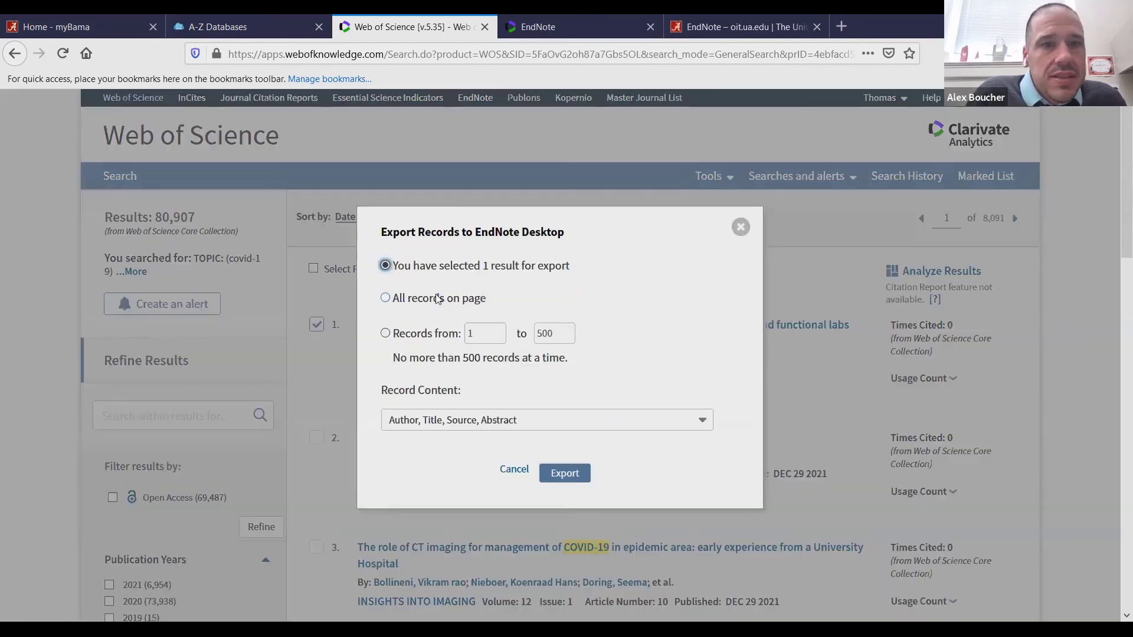
pyautogui.click(566, 473)
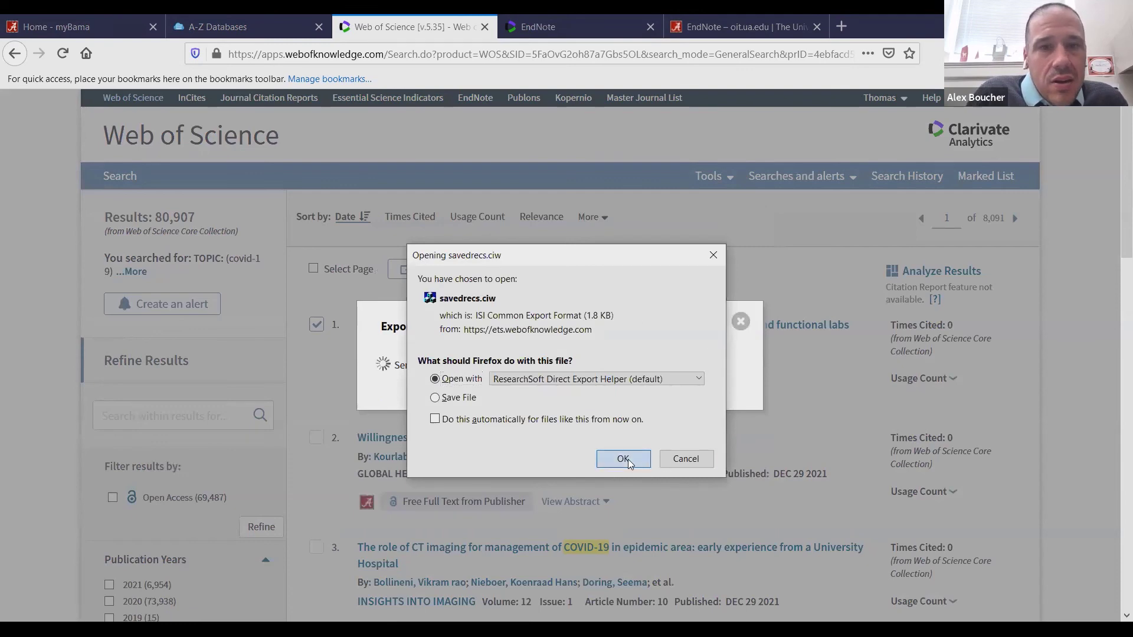
pyautogui.click(623, 459)
pyautogui.click(629, 288)
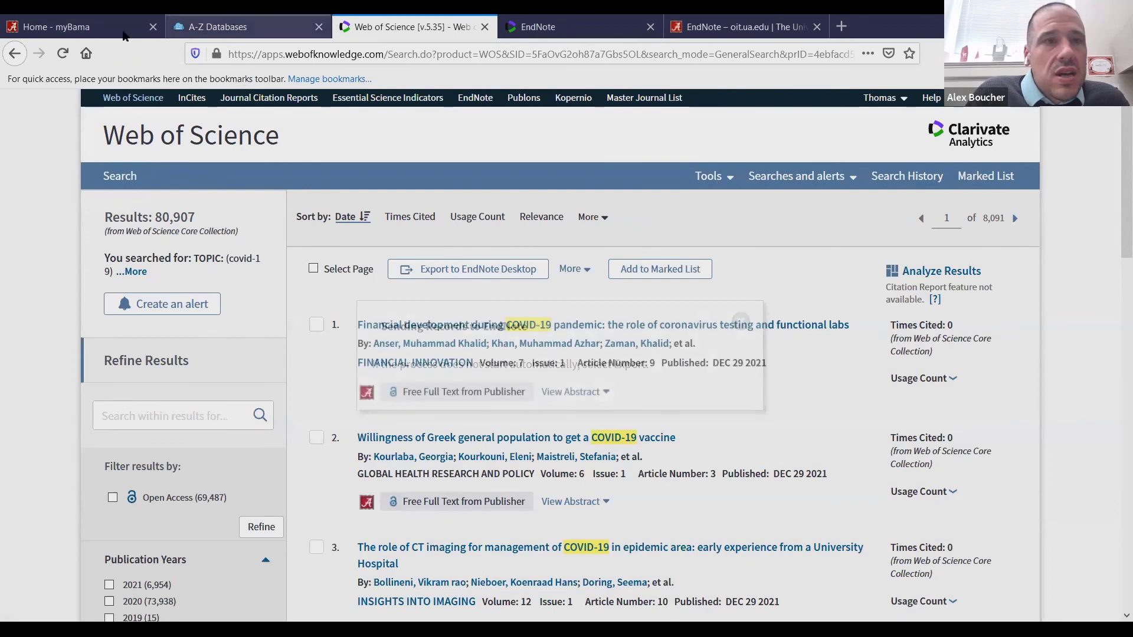
# Step: Close Web of Science, open ScienceDirect from the database list and search it for covid-19 mental health
pyautogui.click(485, 28)
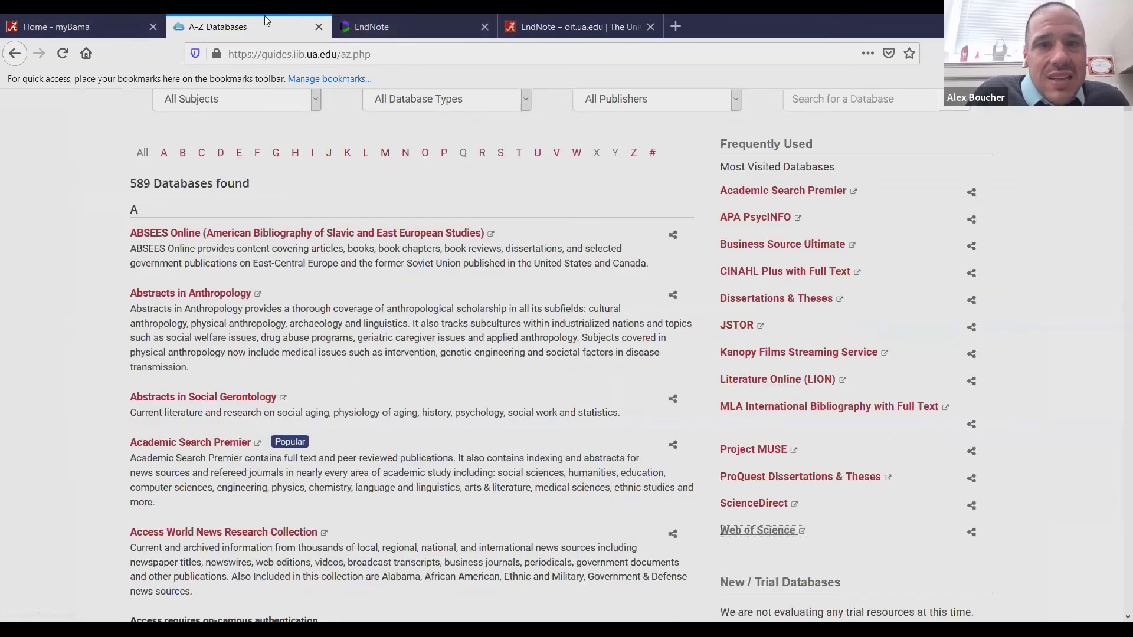
pyautogui.click(767, 503)
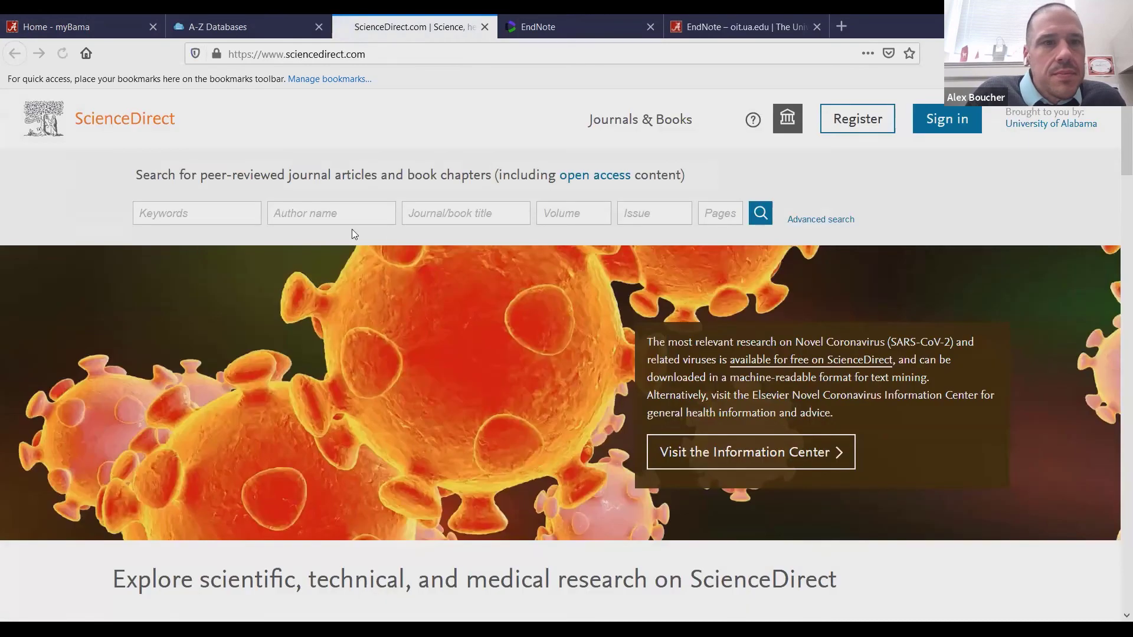
pyautogui.click(216, 210)
pyautogui.write('covid-19 mental health')
pyautogui.press('Return')
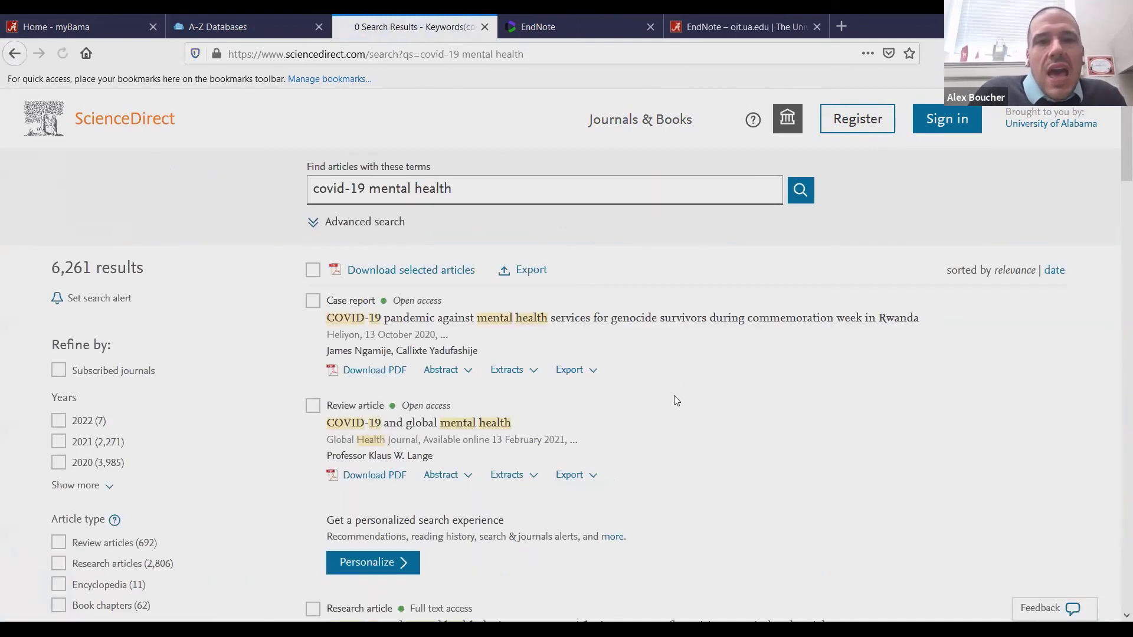
# Step: Select the first two ScienceDirect results and export their citations in RIS format, choosing EndNote as the destination
pyautogui.click(314, 302)
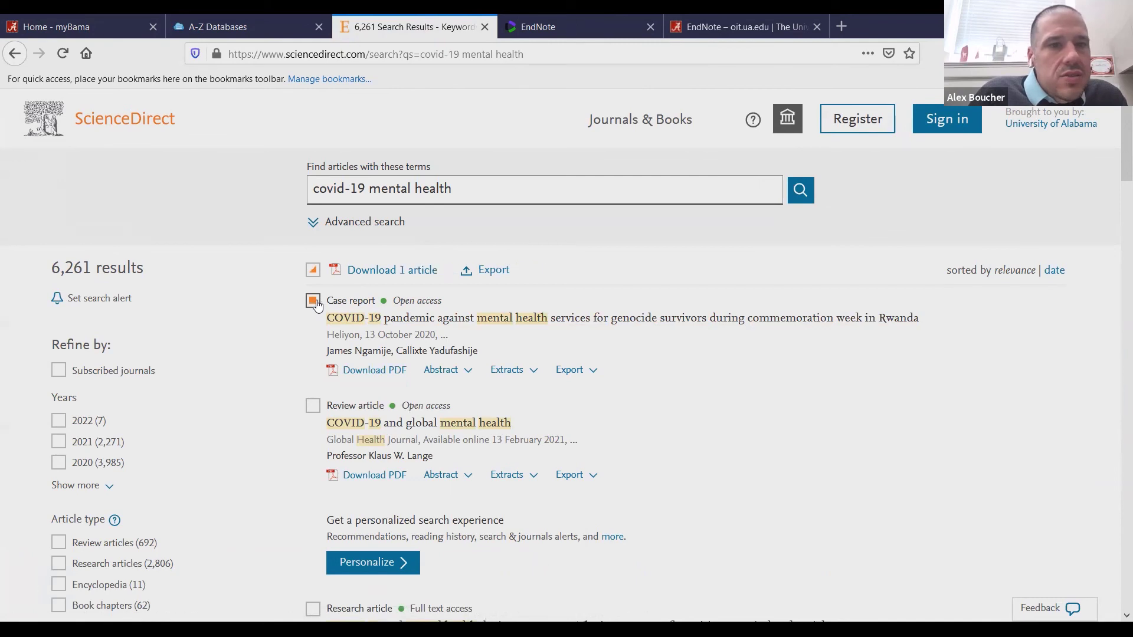
pyautogui.click(311, 407)
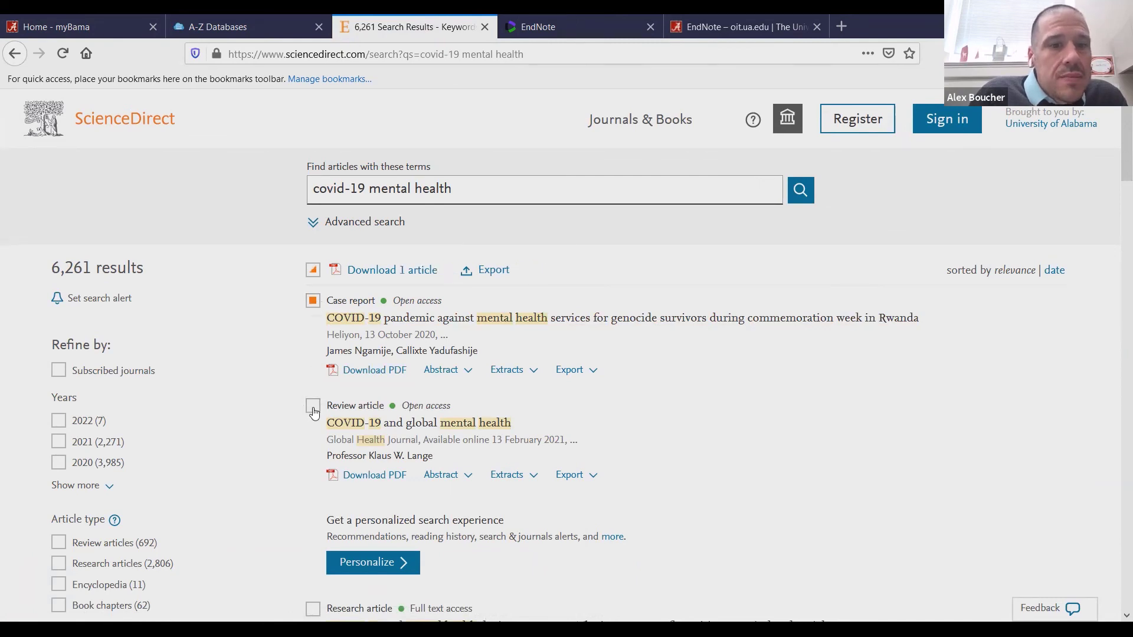
pyautogui.click(494, 271)
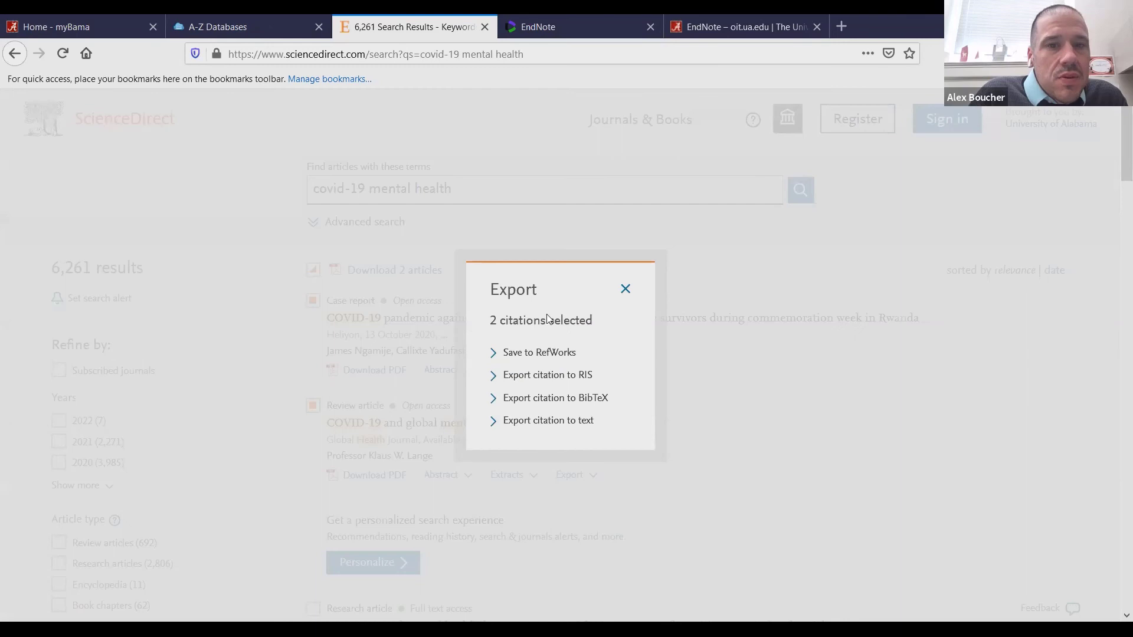
pyautogui.click(530, 378)
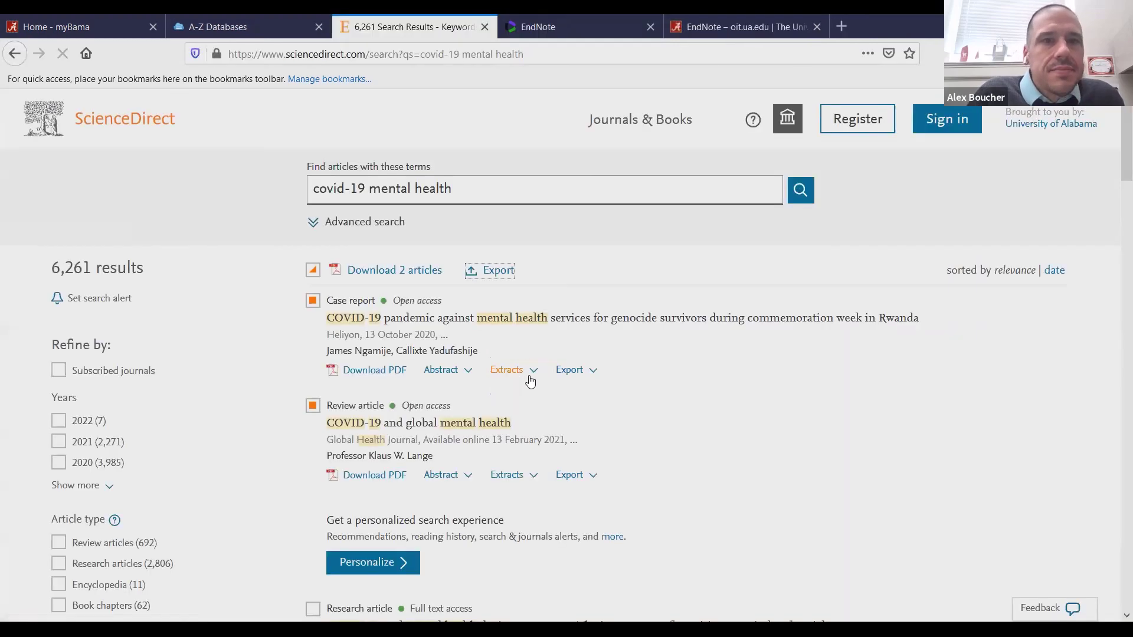
pyautogui.click(623, 470)
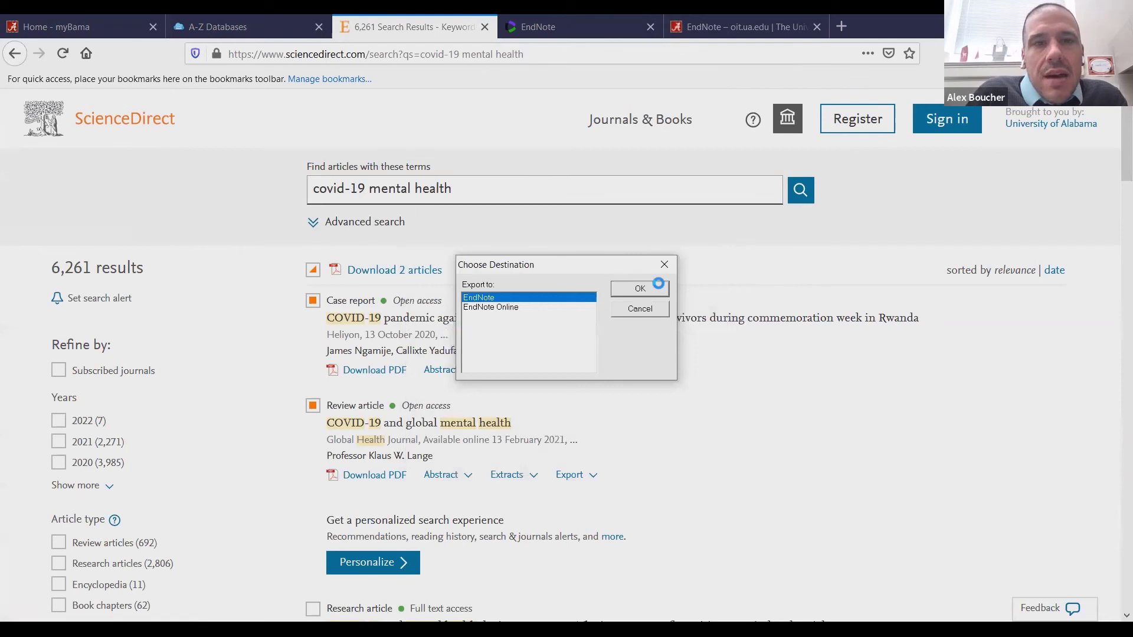
pyautogui.click(658, 284)
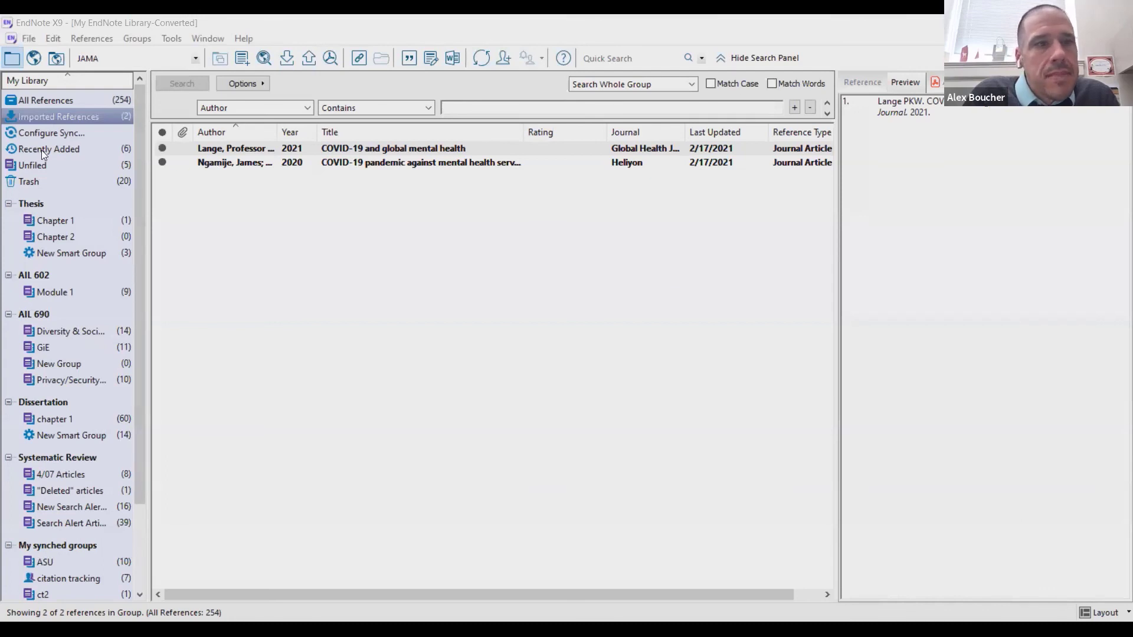
# Step: In EndNote, review the recently added references, the Thesis smart group and the reference in the Chapter 1 group
pyautogui.click(41, 150)
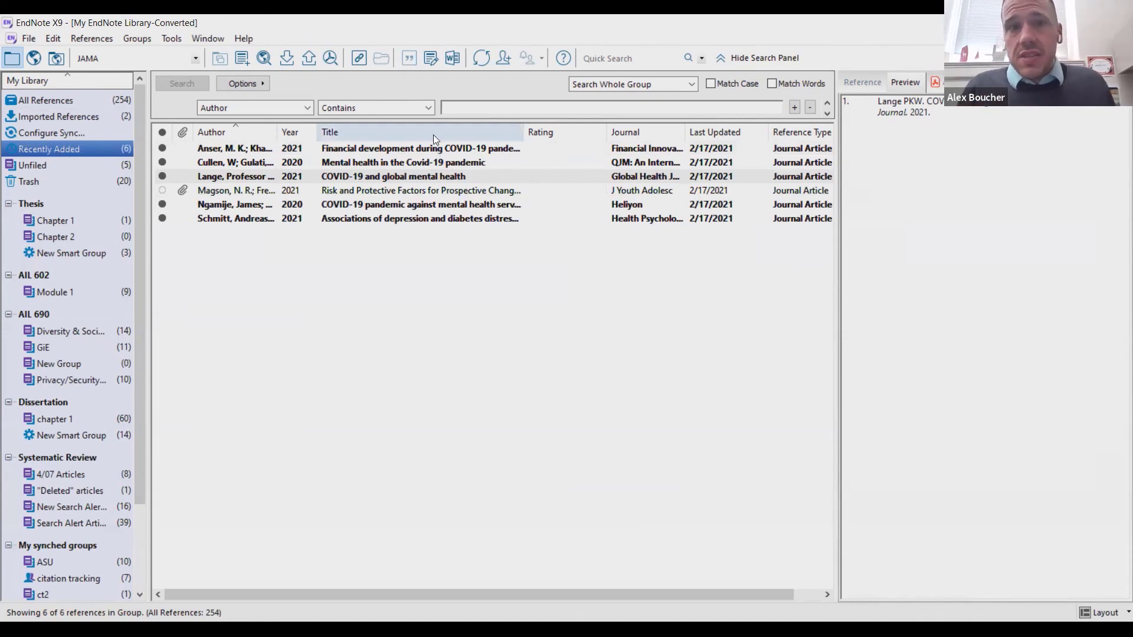
pyautogui.click(426, 148)
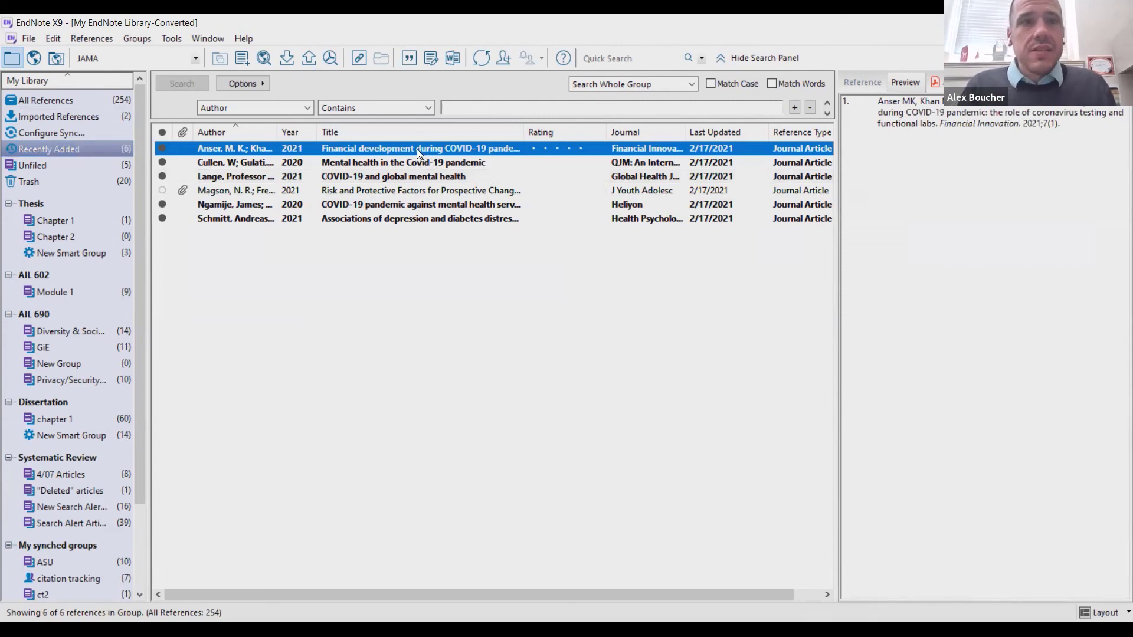
pyautogui.click(80, 254)
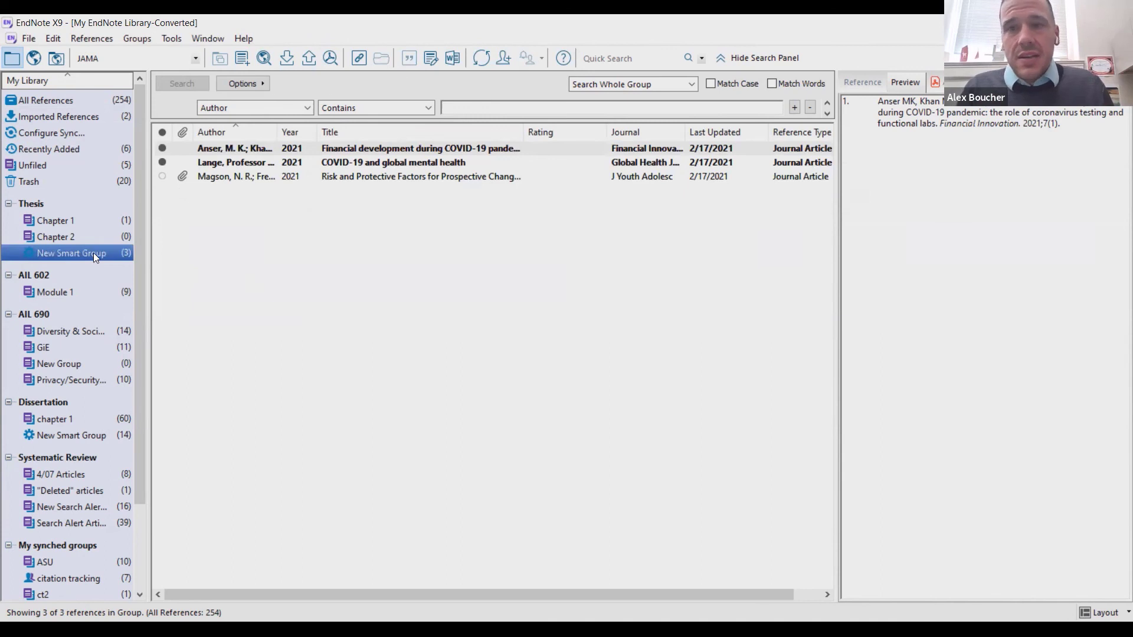
pyautogui.click(63, 220)
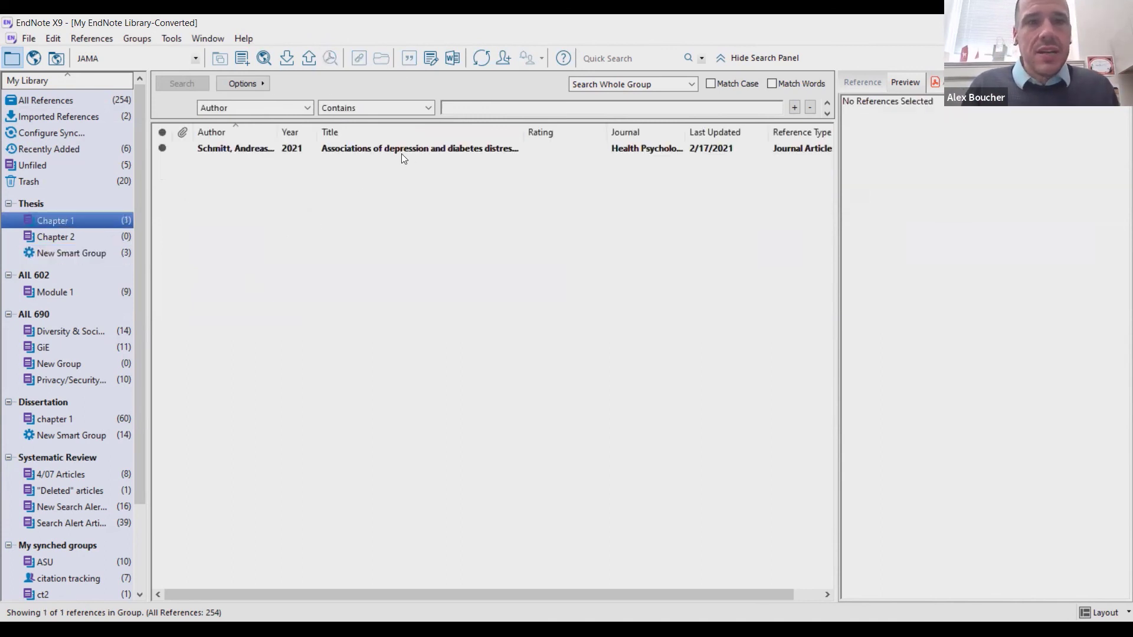
pyautogui.click(328, 144)
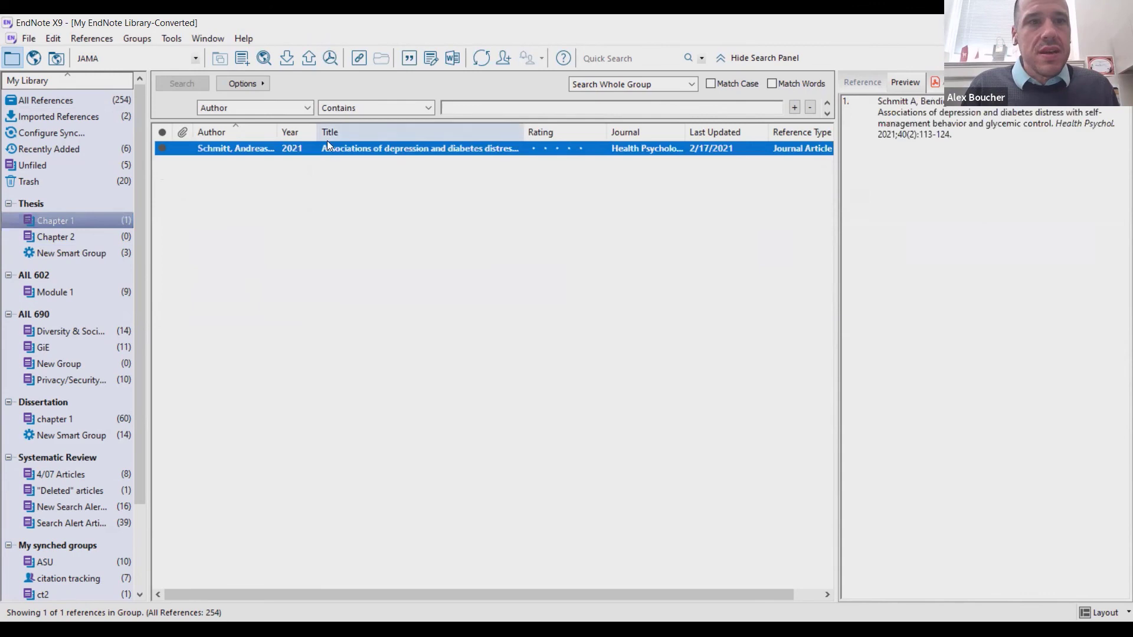
# Step: Add all the recently added references to the Chapter 1 group under Thesis and open that group
pyautogui.click(77, 150)
pyautogui.click(439, 151)
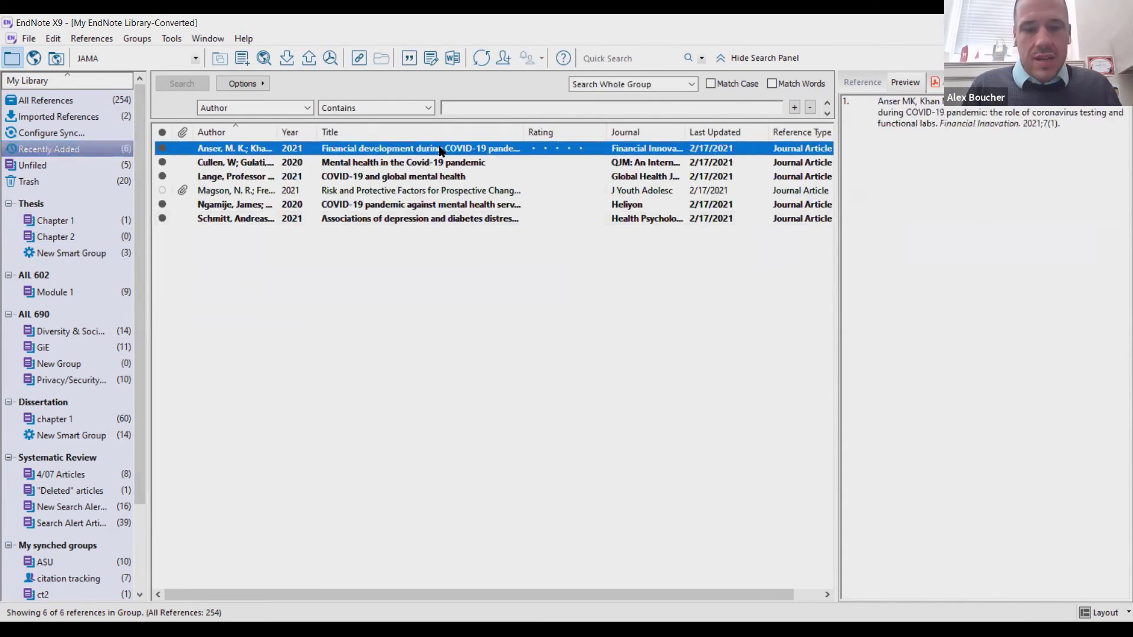
pyautogui.hotkey('shift', 'Down')
pyautogui.hotkey('shift', 'Down')
pyautogui.hotkey('shift', 'Down')
pyautogui.hotkey('shift', 'Down')
pyautogui.hotkey('shift', 'Down')
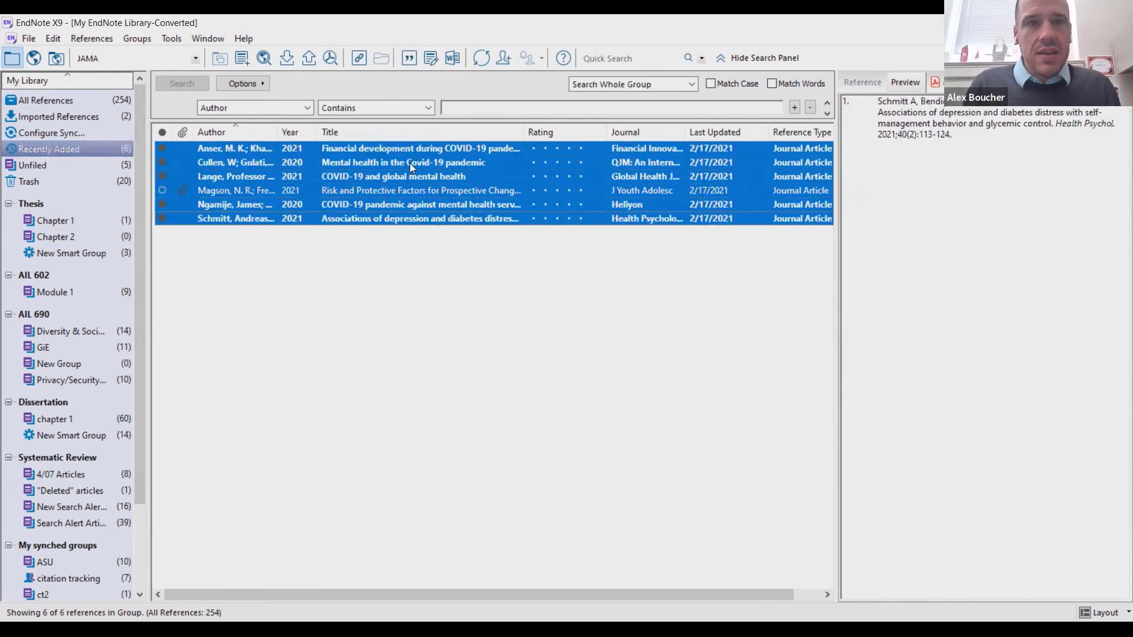
pyautogui.moveTo(409, 161); pyautogui.dragTo(83, 220)
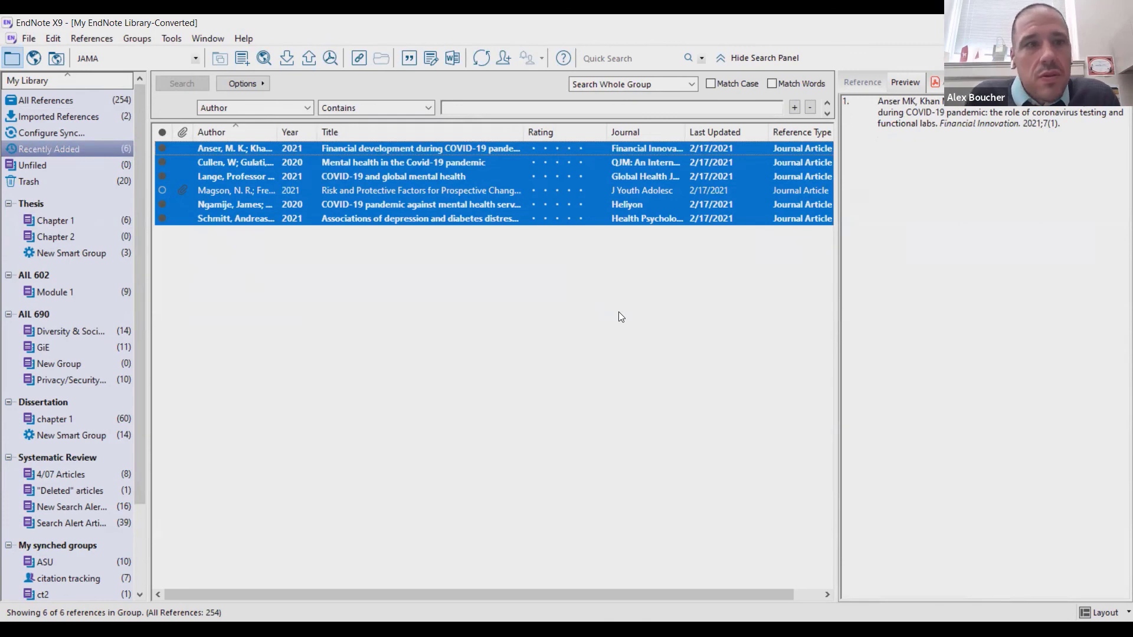
pyautogui.click(79, 222)
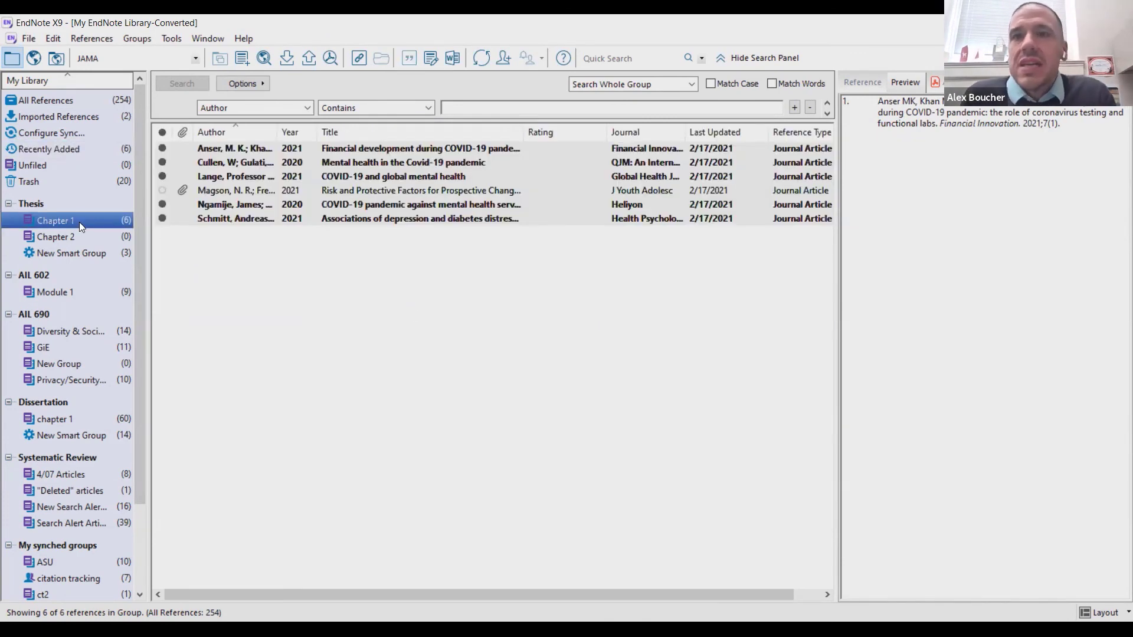
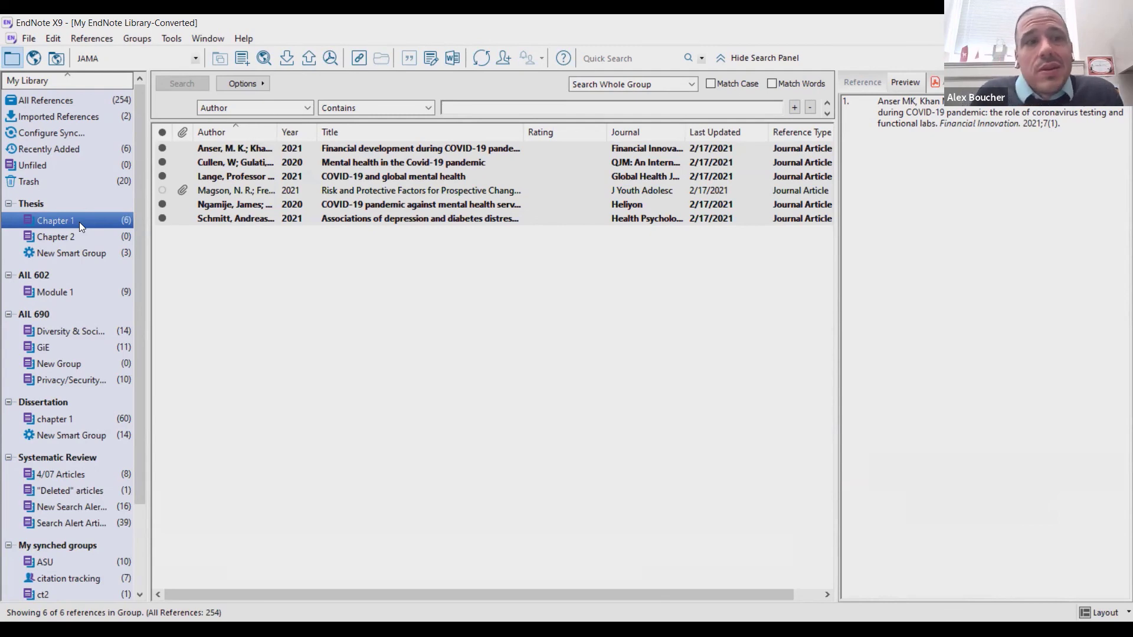
# Step: Select all the references in the Chapter 1 group and run Find Full Text on them
pyautogui.click(399, 149)
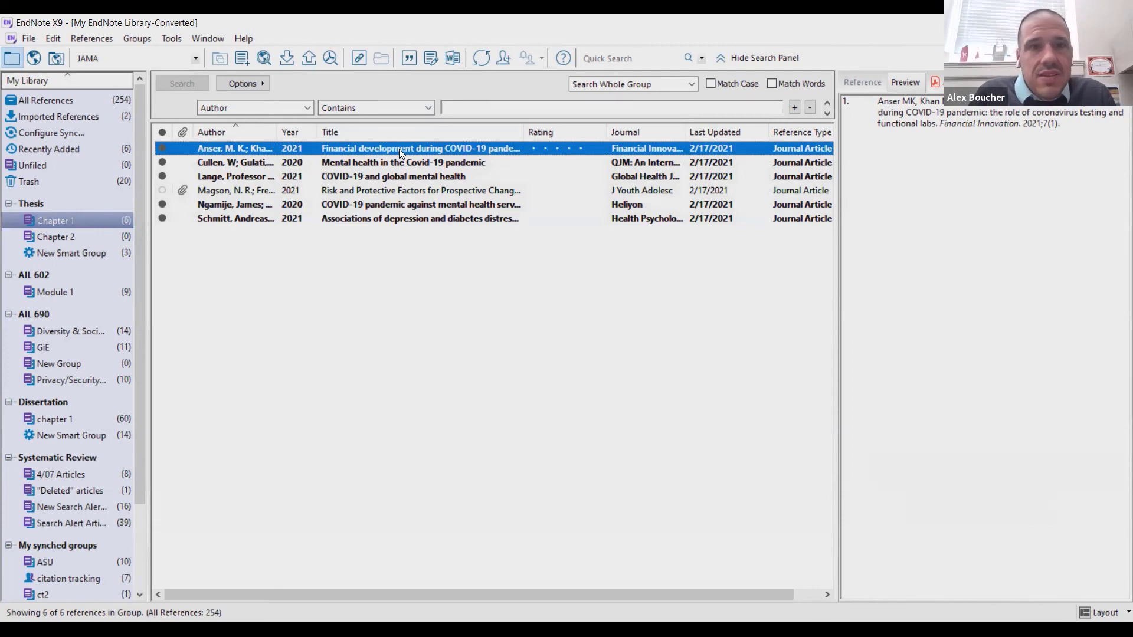
pyautogui.press('Down')
pyautogui.hotkey('shift', 'Down')
pyautogui.hotkey('shift', 'Down')
pyautogui.hotkey('shift', 'Down')
pyautogui.click(396, 147)
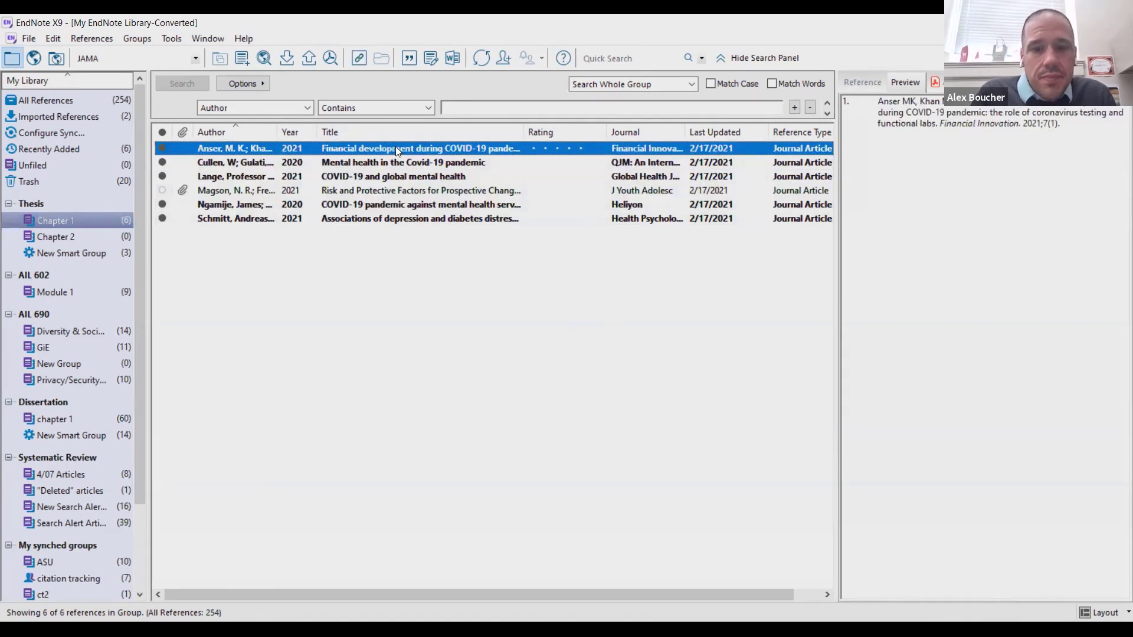
pyautogui.hotkey('shift', 'Down')
pyautogui.hotkey('shift', 'Down')
pyautogui.hotkey('shift', 'Down')
pyautogui.hotkey('shift', 'Down')
pyautogui.hotkey('shift', 'Down')
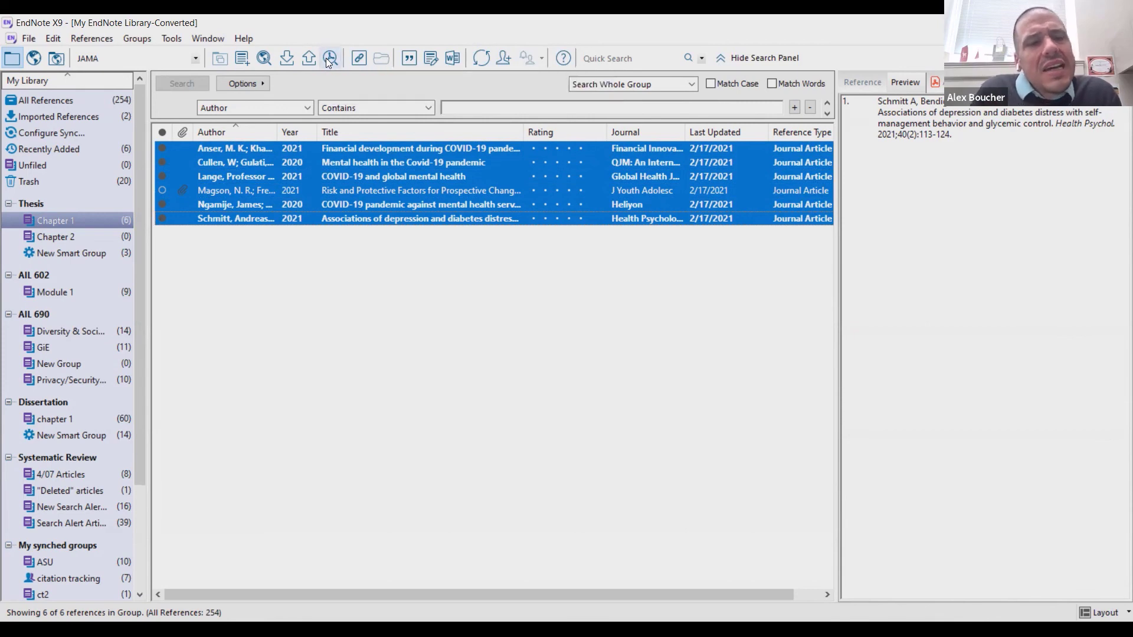
# Step: Check the Found PDF group under Find Full Text and return to the Chapter 1 group
pyautogui.moveTo(139, 274); pyautogui.dragTo(138, 395)
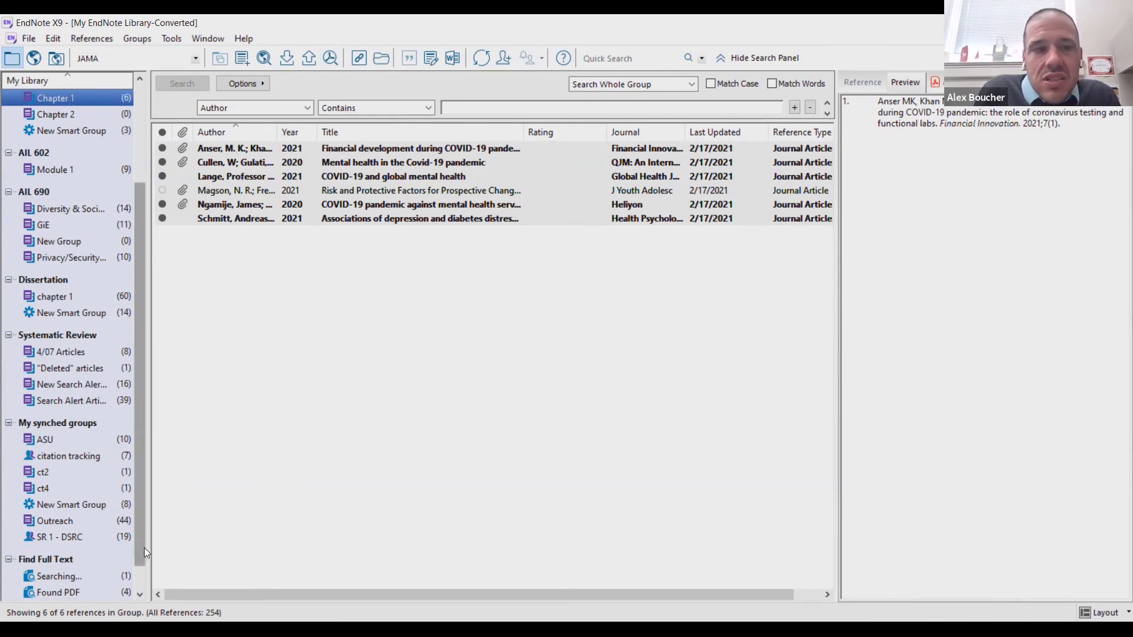
pyautogui.moveTo(144, 548); pyautogui.dragTo(143, 603)
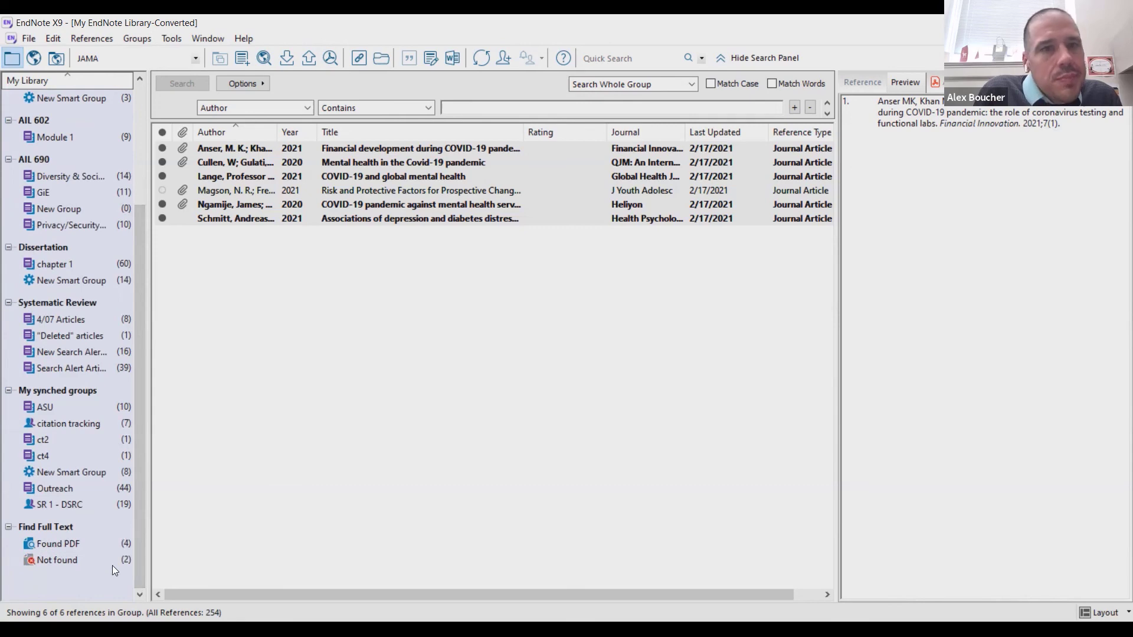
pyautogui.click(69, 543)
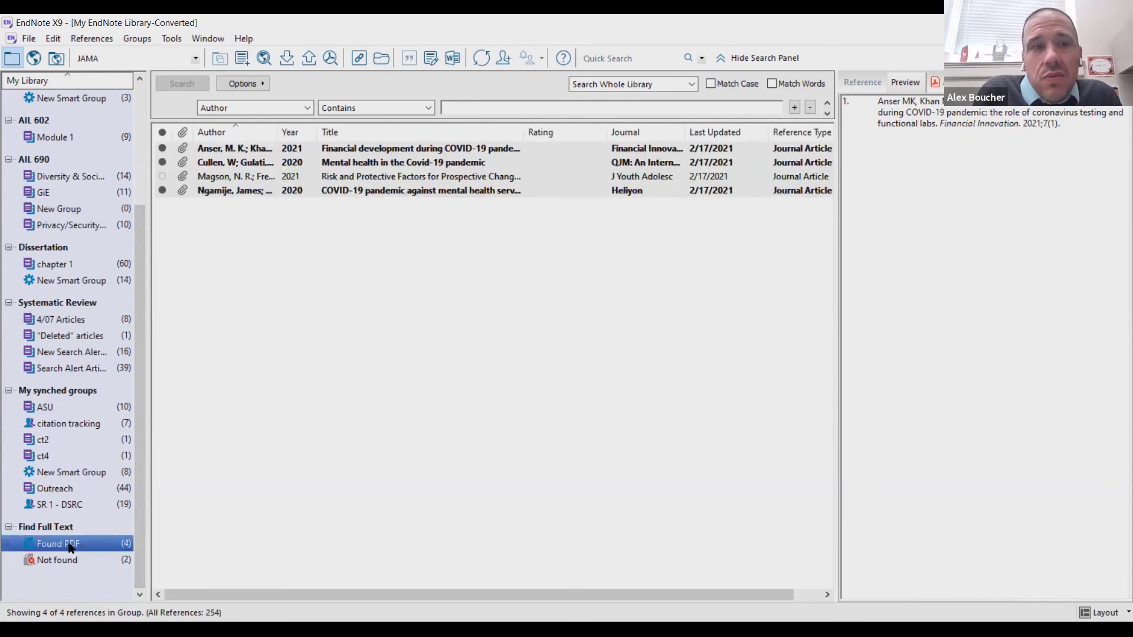
pyautogui.moveTo(138, 246); pyautogui.dragTo(144, 171)
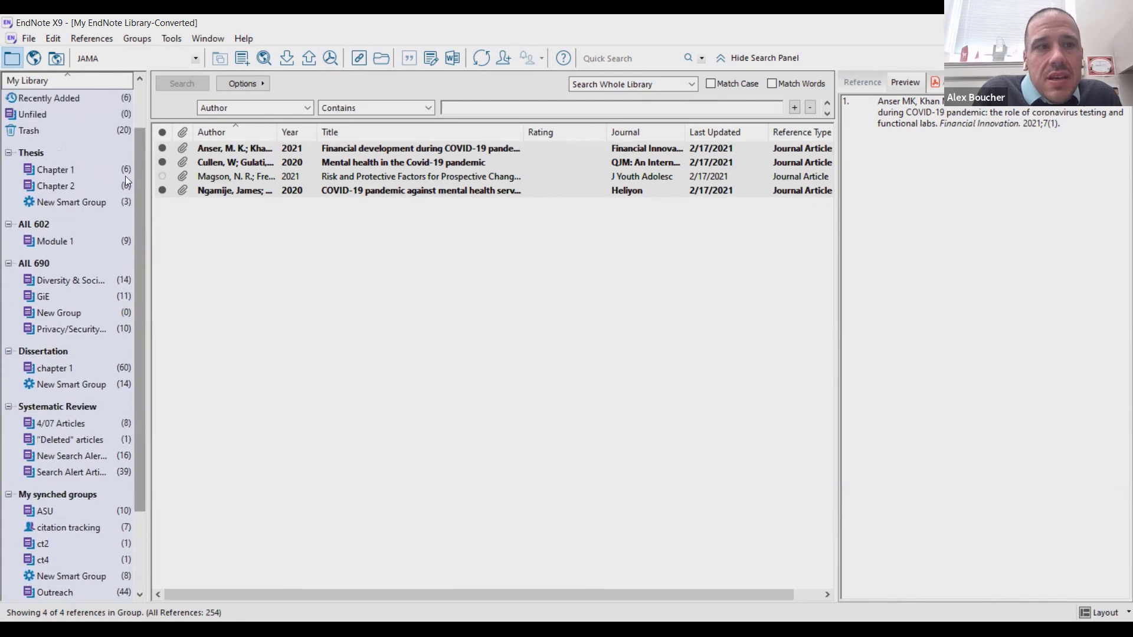
pyautogui.click(62, 170)
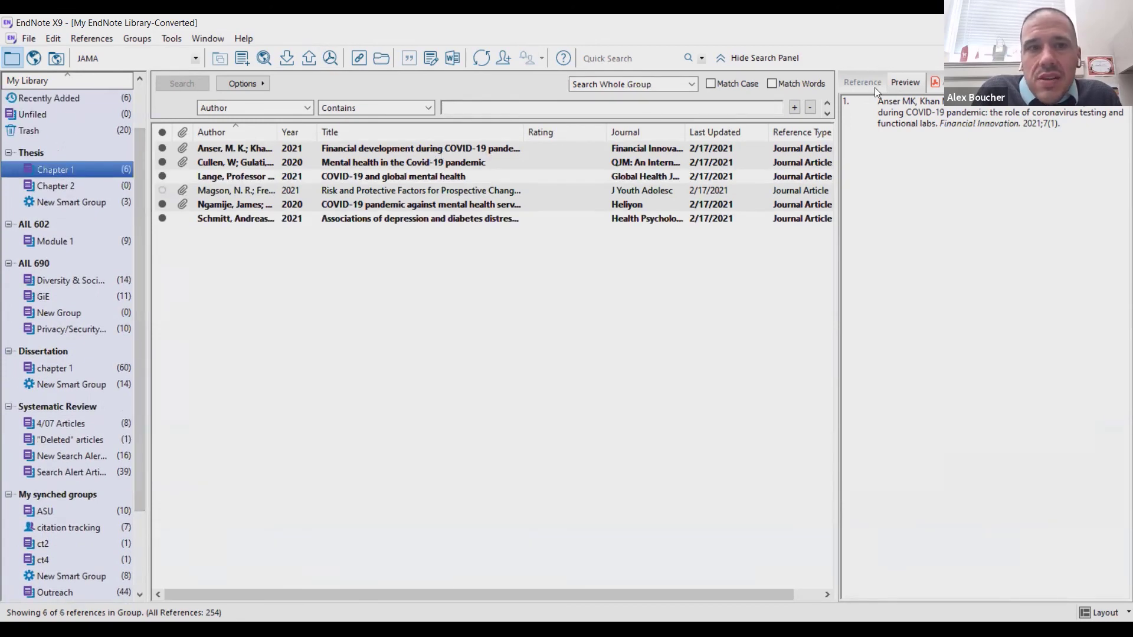
# Step: View the PDF attached to the Financial development during COVID-19 reference and check COVID-19 and global mental health for an attachment
pyautogui.click(405, 150)
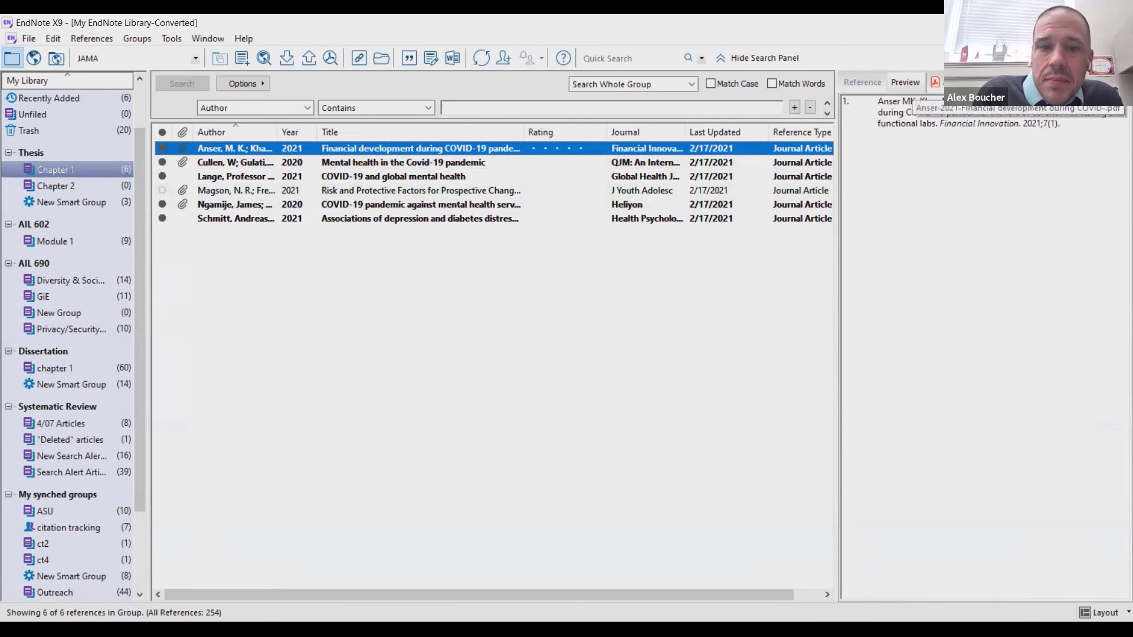
pyautogui.click(935, 82)
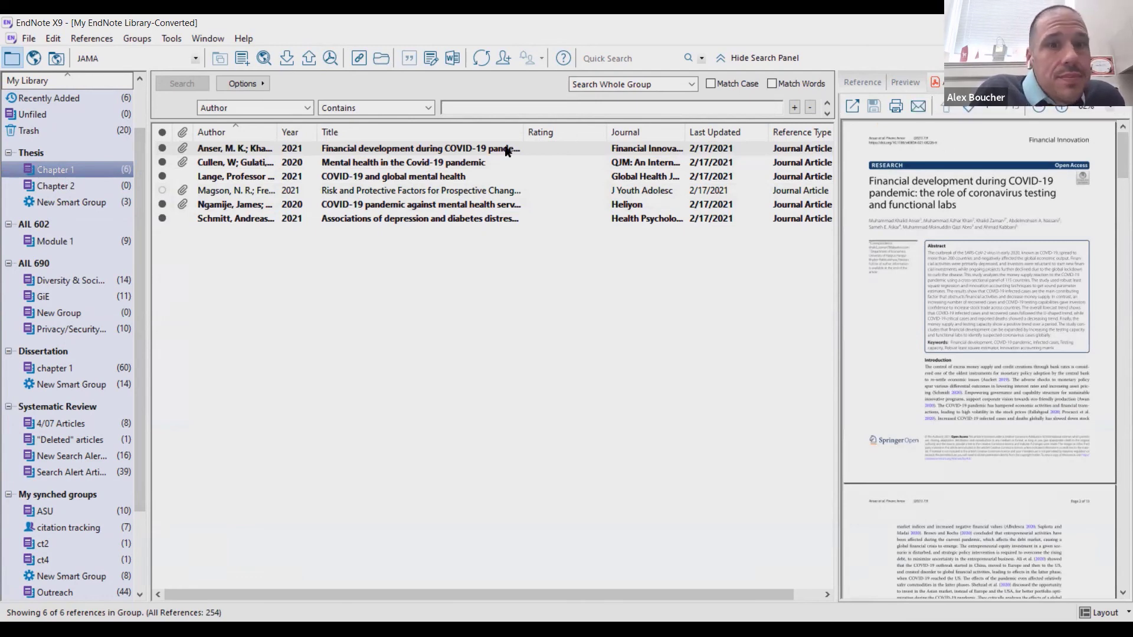
pyautogui.click(433, 177)
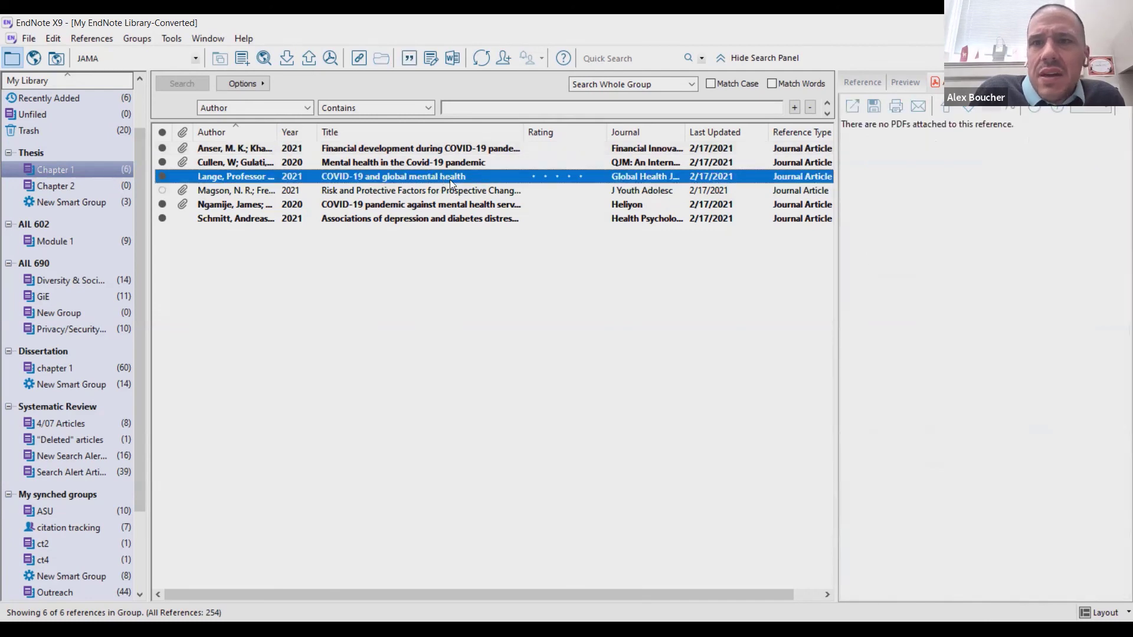
pyautogui.click(430, 148)
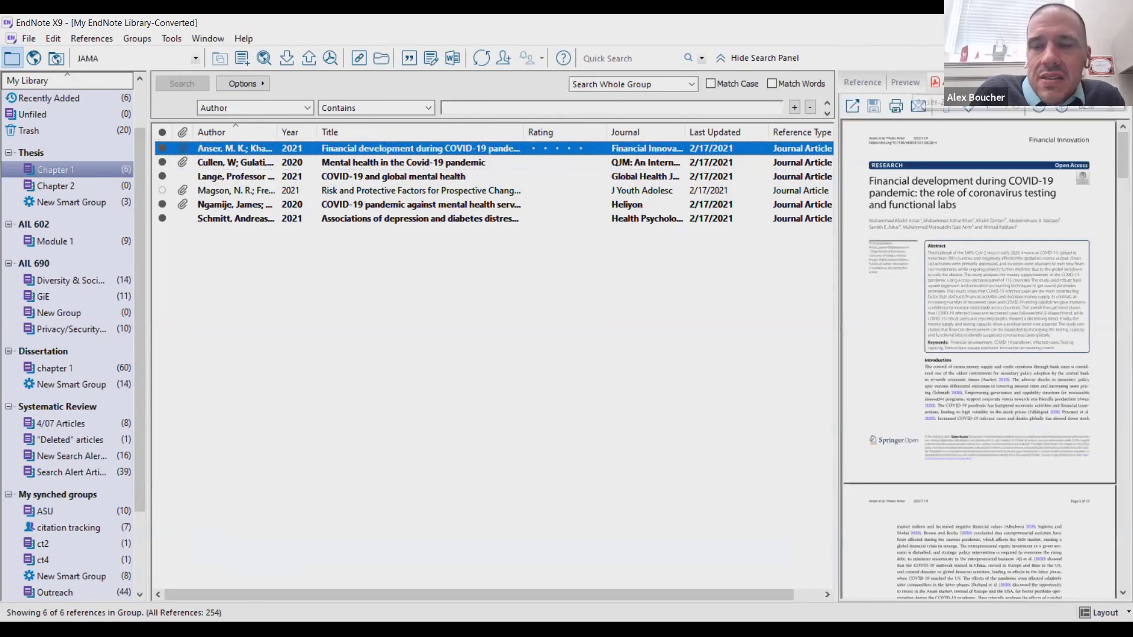
pyautogui.click(491, 175)
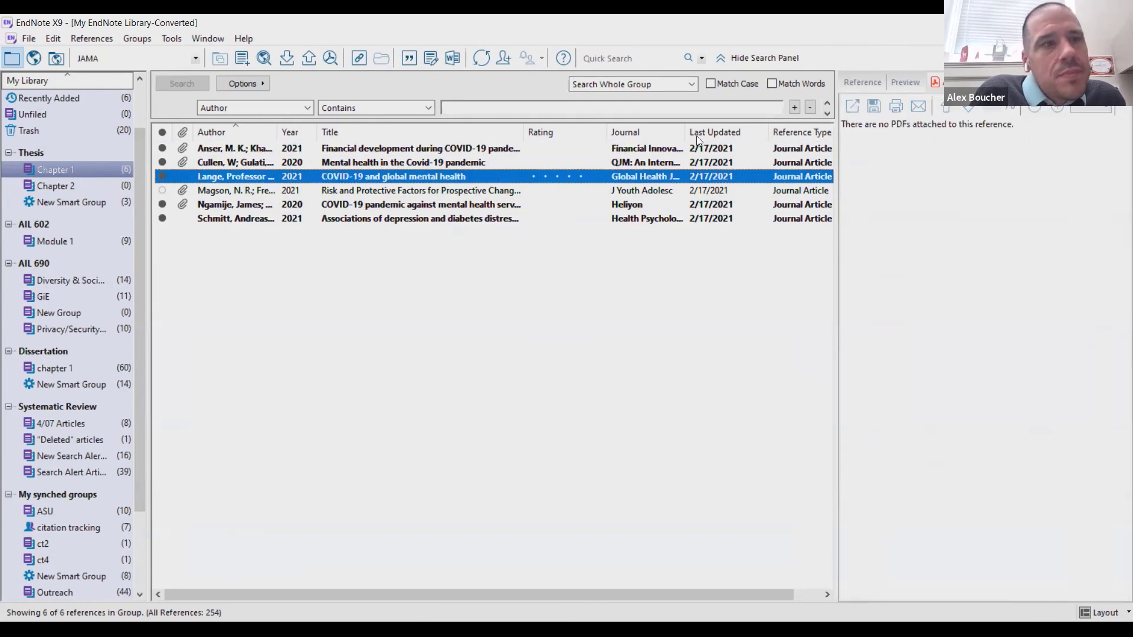
# Step: Look at the file attachment options for the COVID-19 and global mental health reference, leaving without attaching a file
pyautogui.rightClick(433, 177)
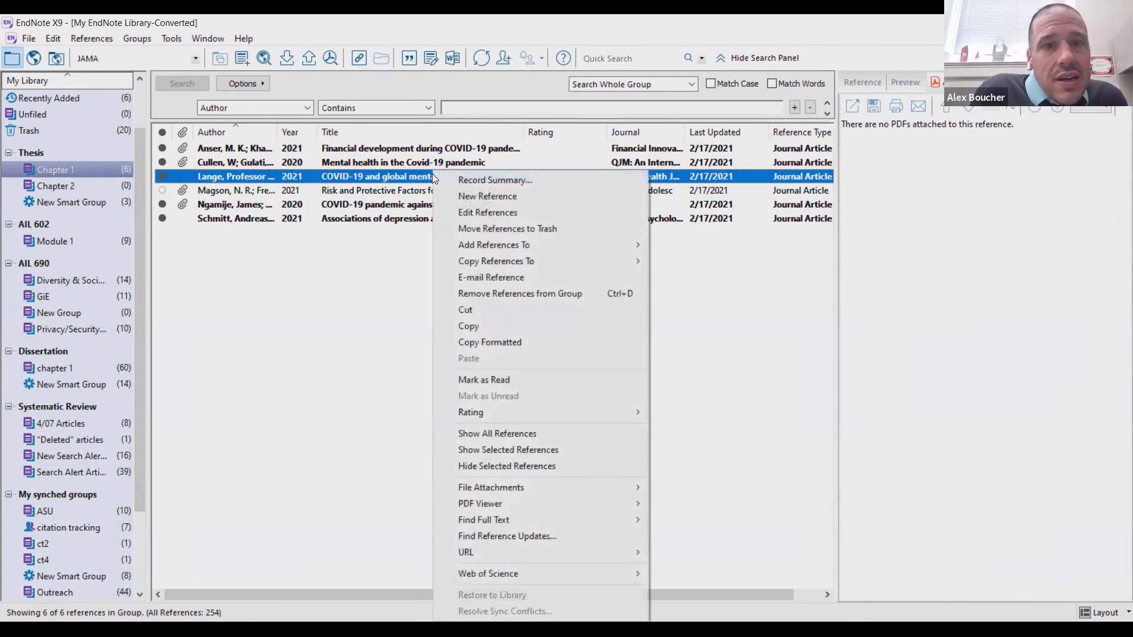
pyautogui.moveTo(596, 486)
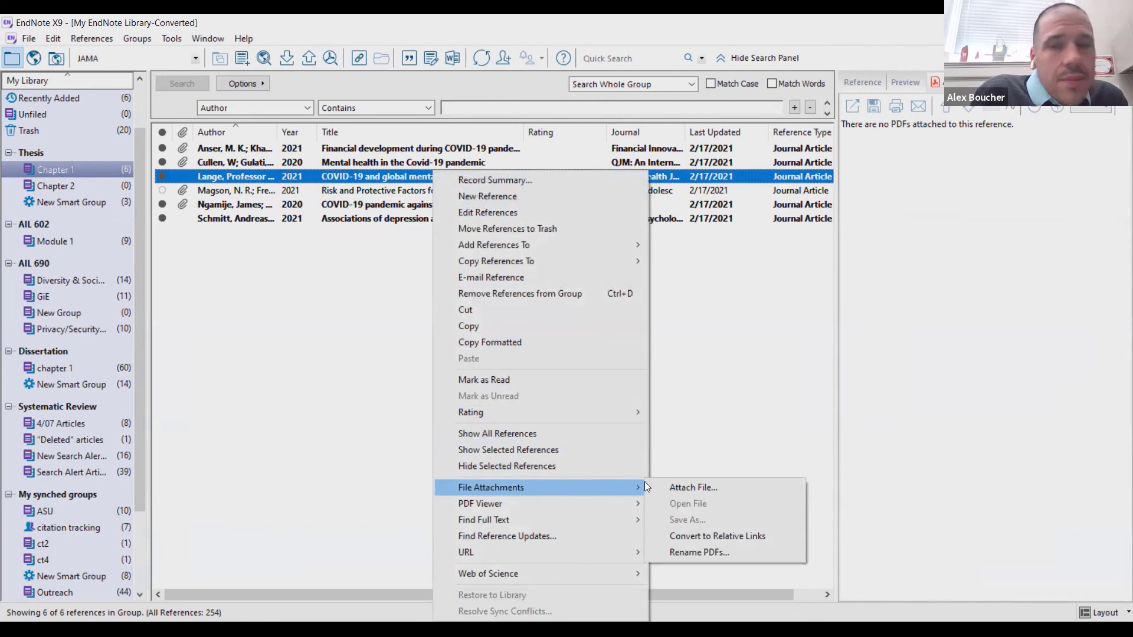
pyautogui.click(499, 147)
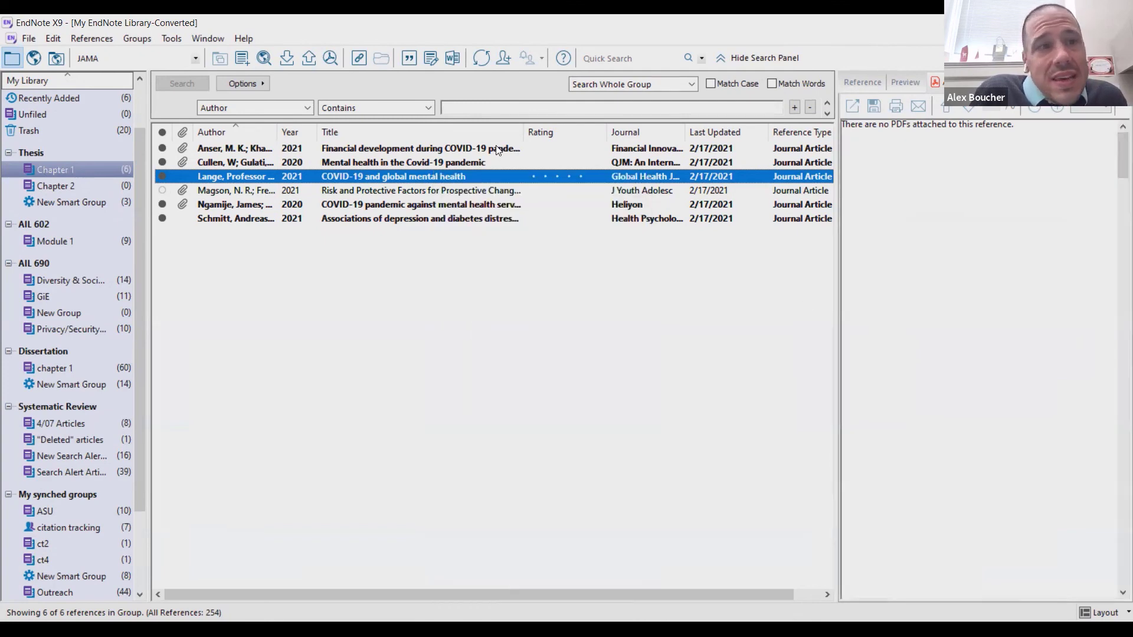
# Step: Open the Financial development during COVID-19 reference's PDF in its own window, read on to page 2 and close it
pyautogui.click(506, 147)
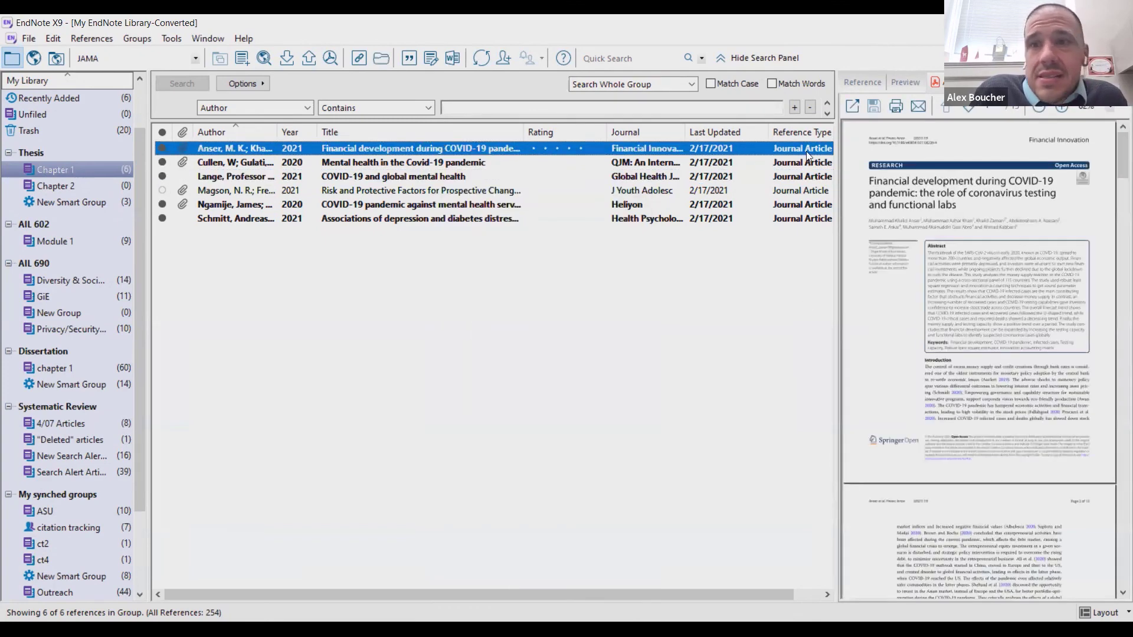
pyautogui.click(852, 106)
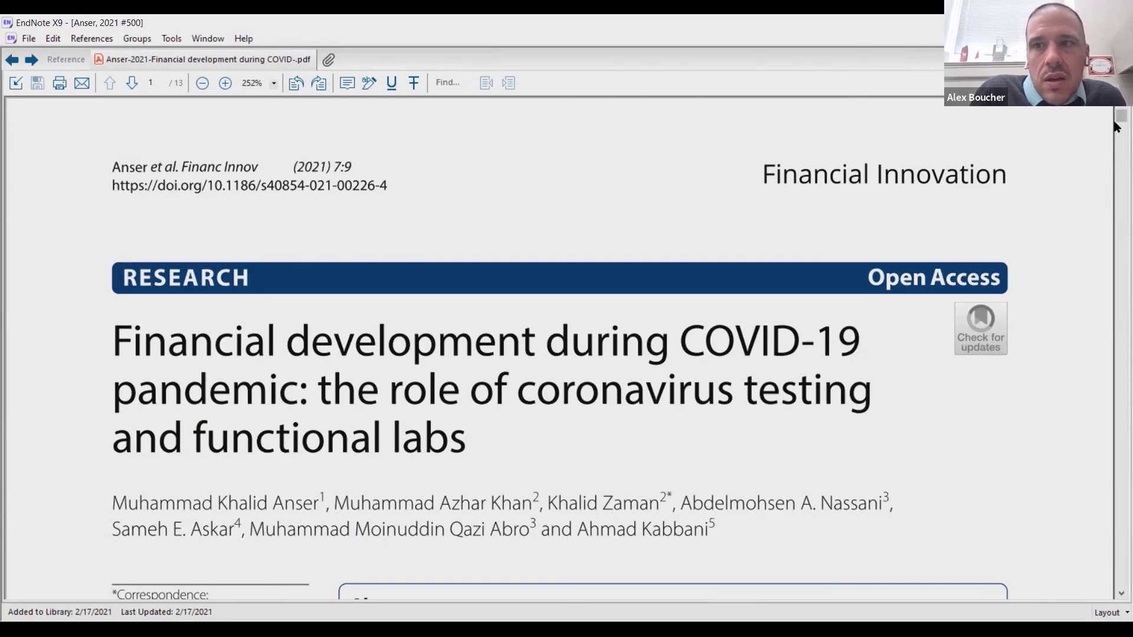
pyautogui.moveTo(1117, 115); pyautogui.dragTo(1115, 170)
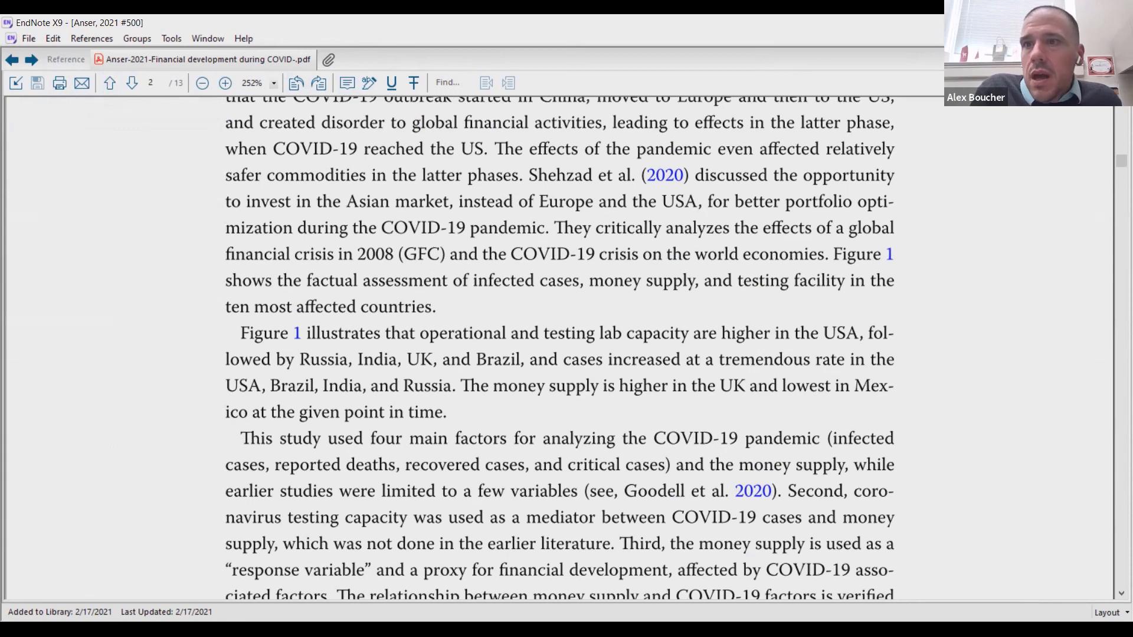
pyautogui.click(1121, 38)
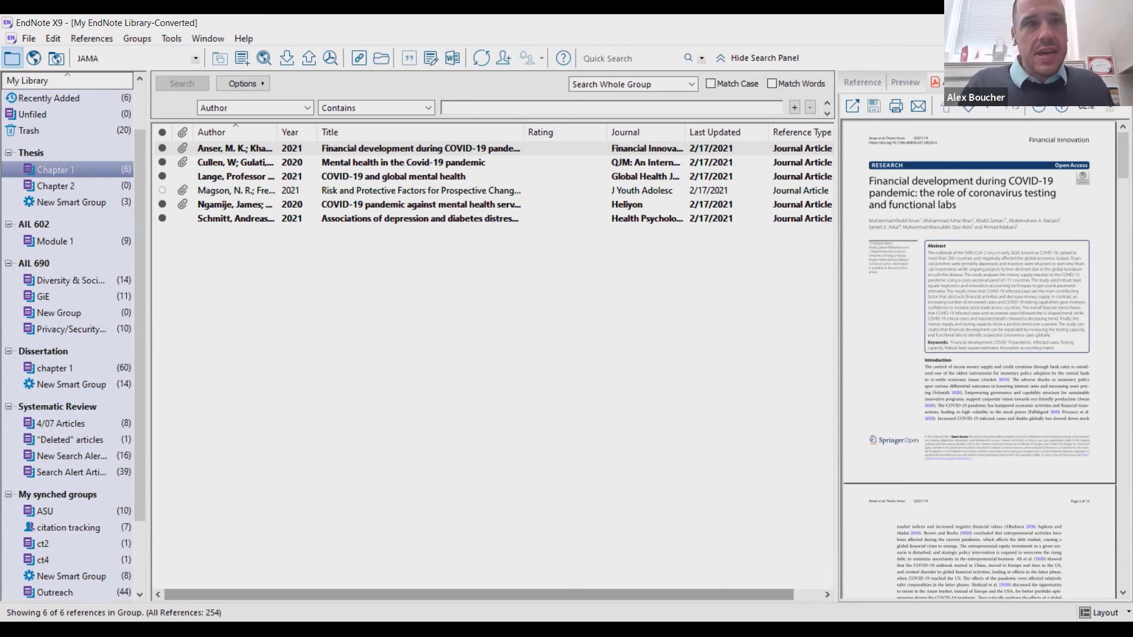
# Step: View the available output styles and the complete style list, keeping JAMA as the output style
pyautogui.click(183, 55)
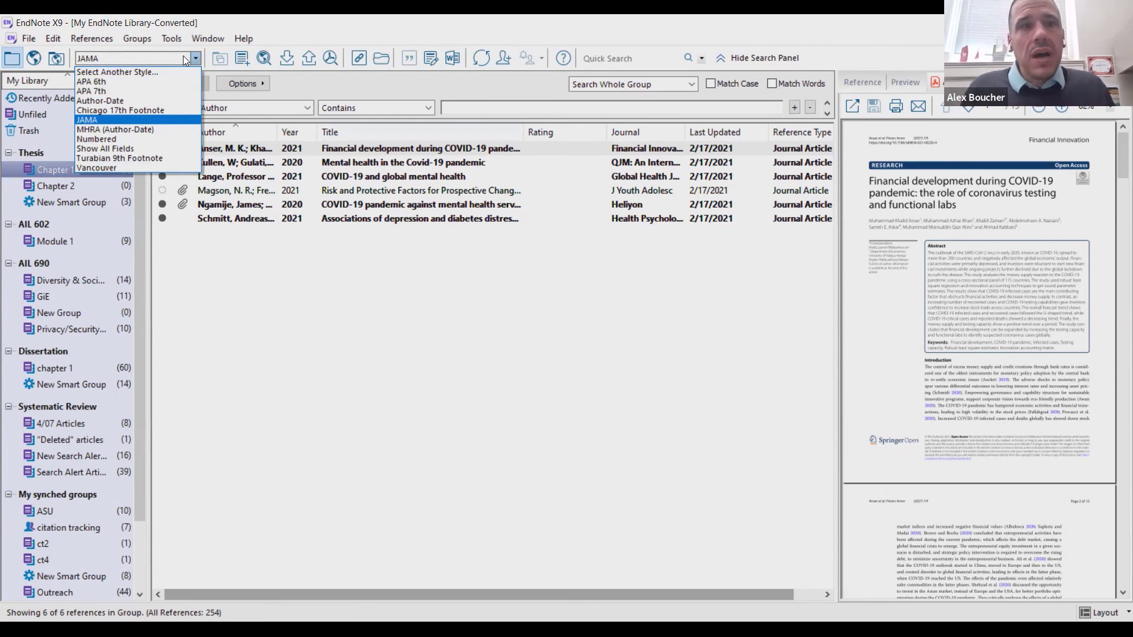
pyautogui.click(115, 70)
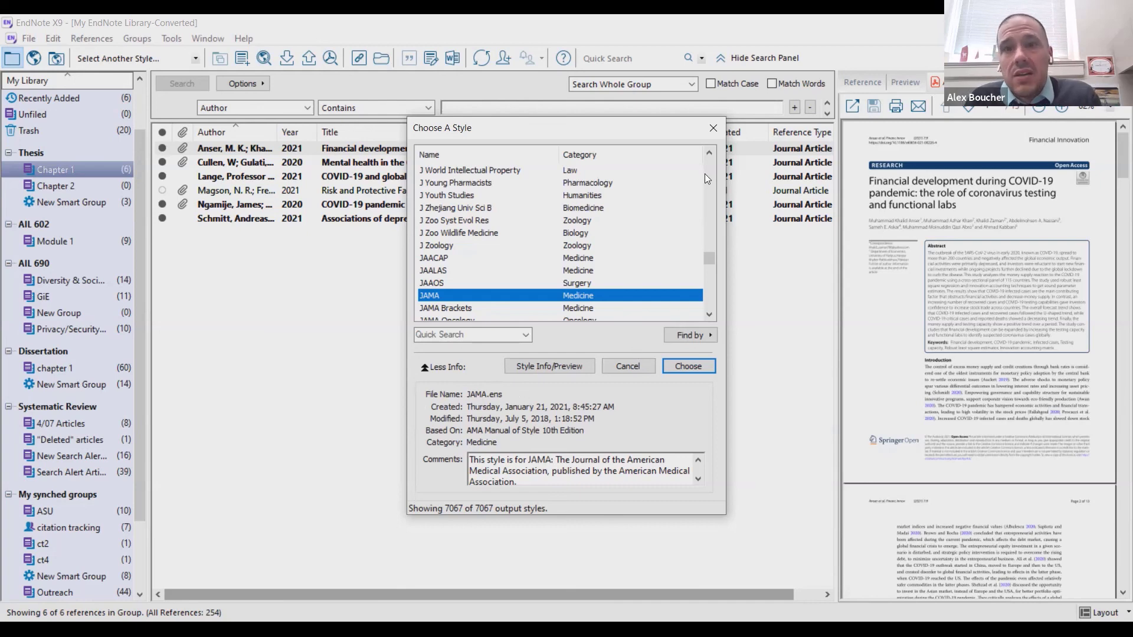
pyautogui.click(711, 128)
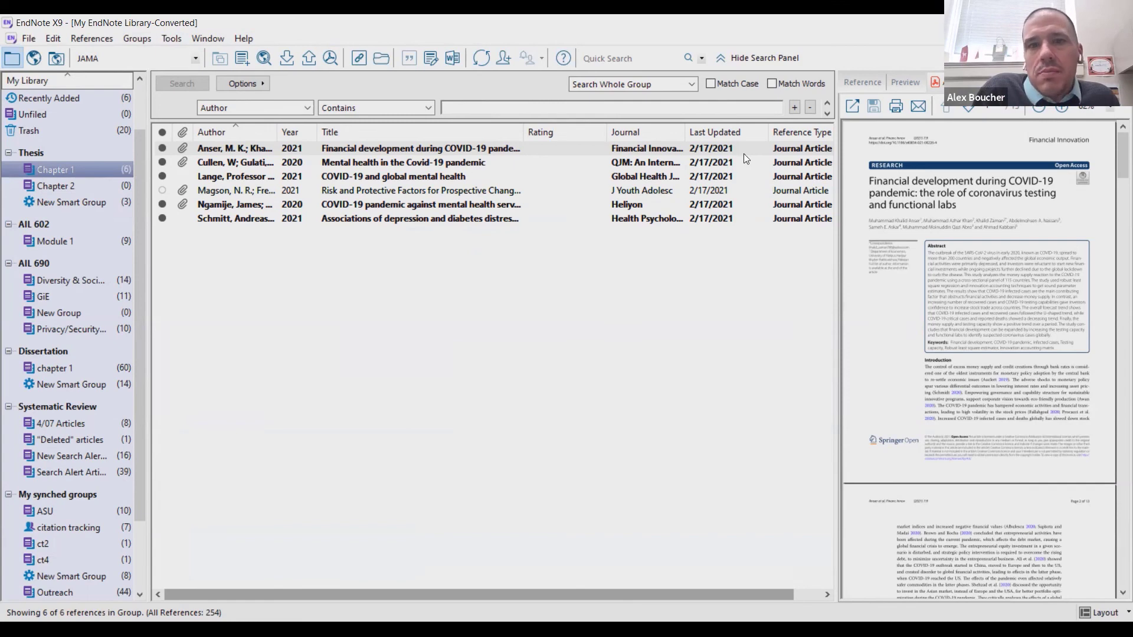
# Step: View the reference details of Mental health in the Covid-19 pandemic and the actions available for it
pyautogui.click(486, 162)
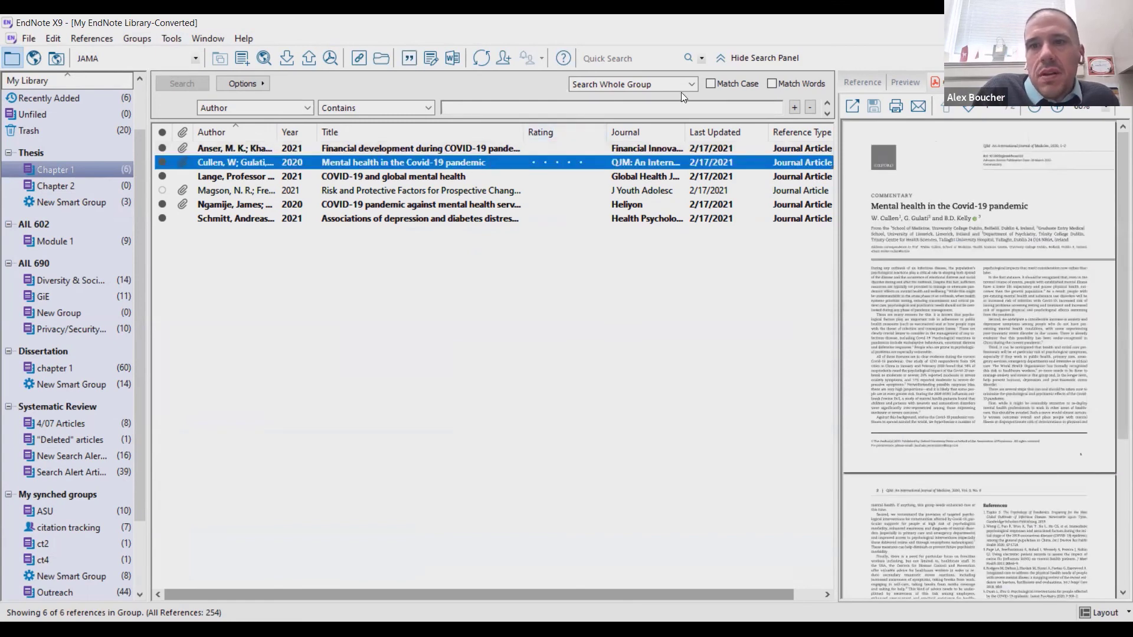
pyautogui.click(857, 81)
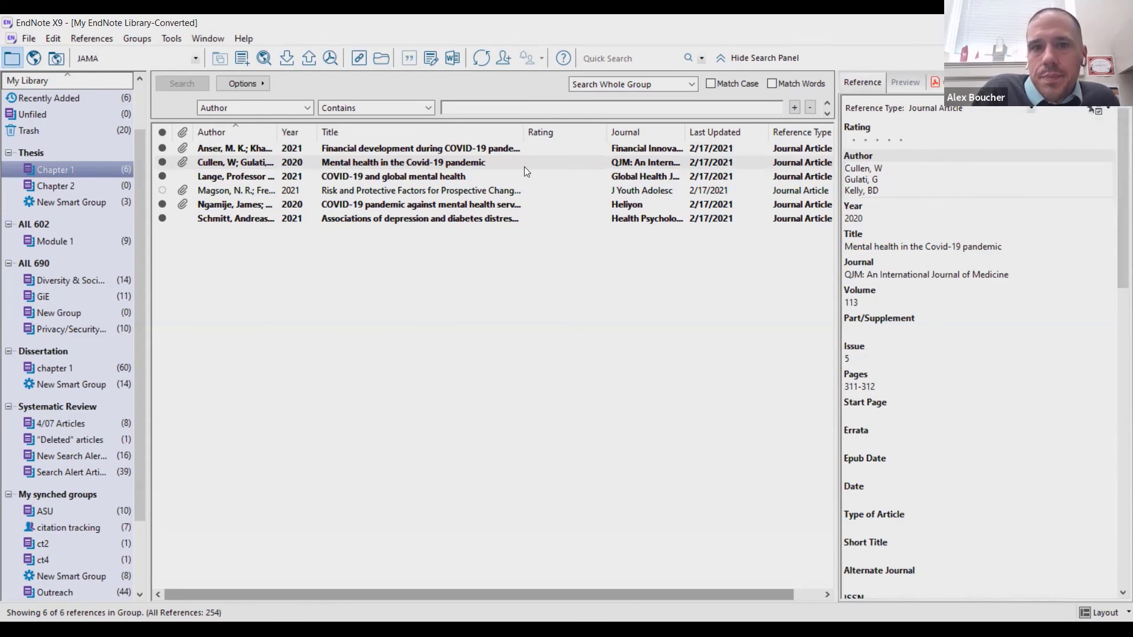
pyautogui.rightClick(505, 166)
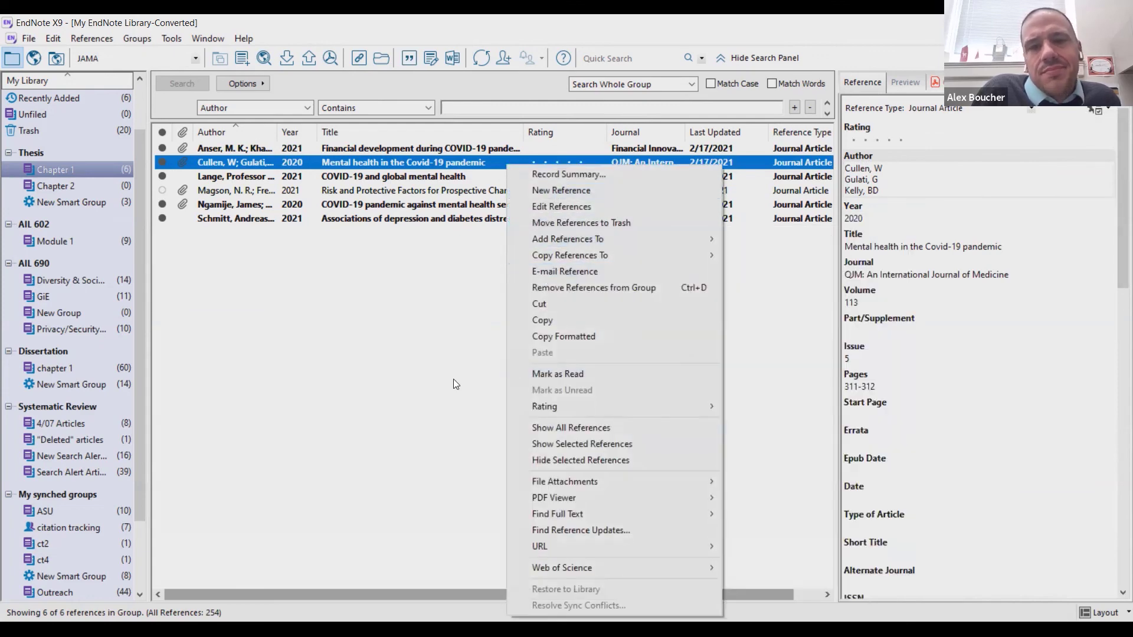
pyautogui.click(454, 379)
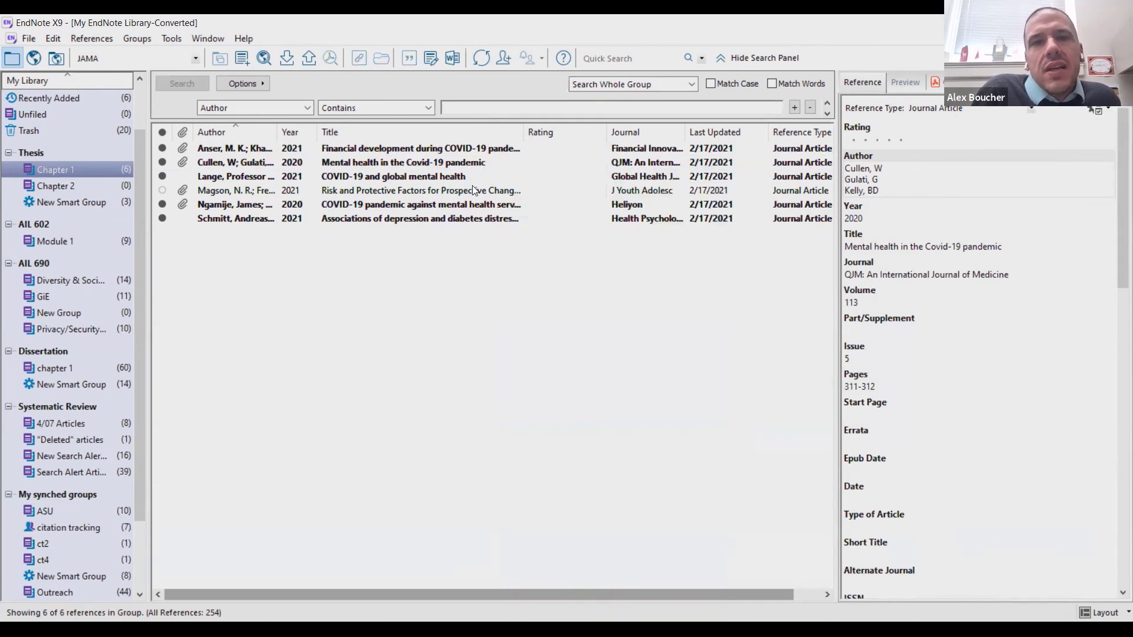
# Step: Open the Financial development during COVID-19 pandemic reference for editing
pyautogui.click(454, 150)
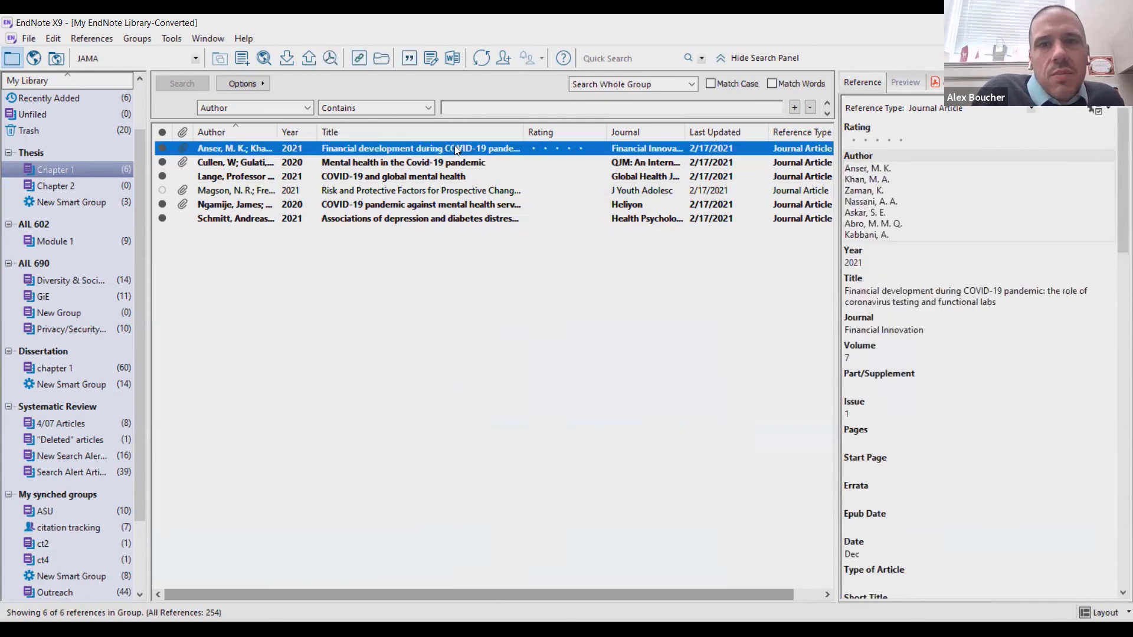
pyautogui.rightClick(455, 149)
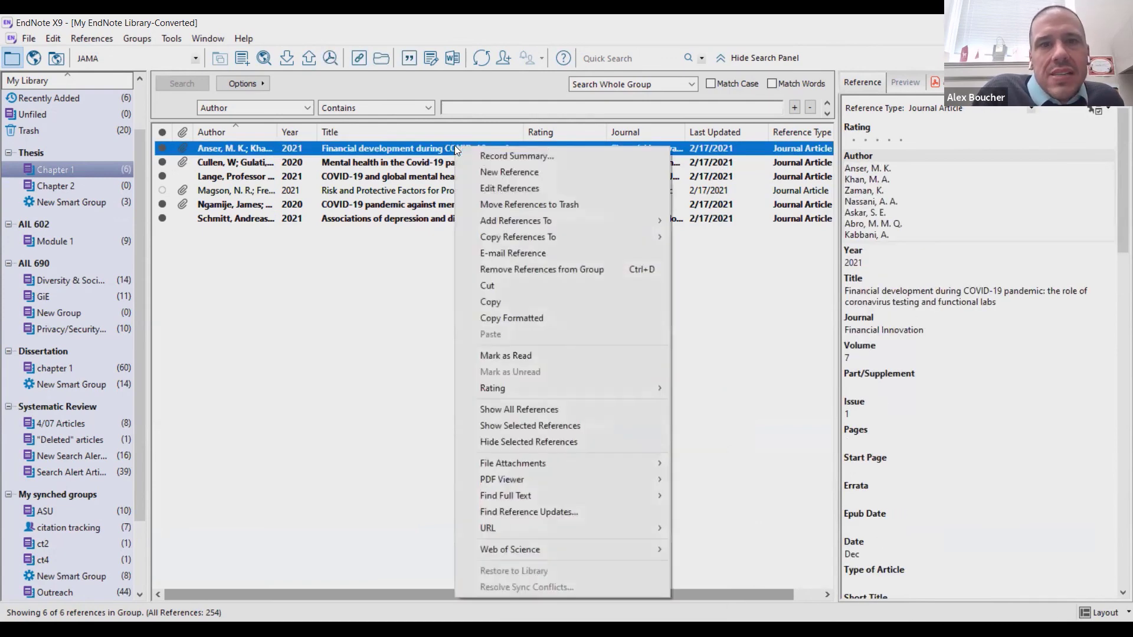
pyautogui.click(516, 188)
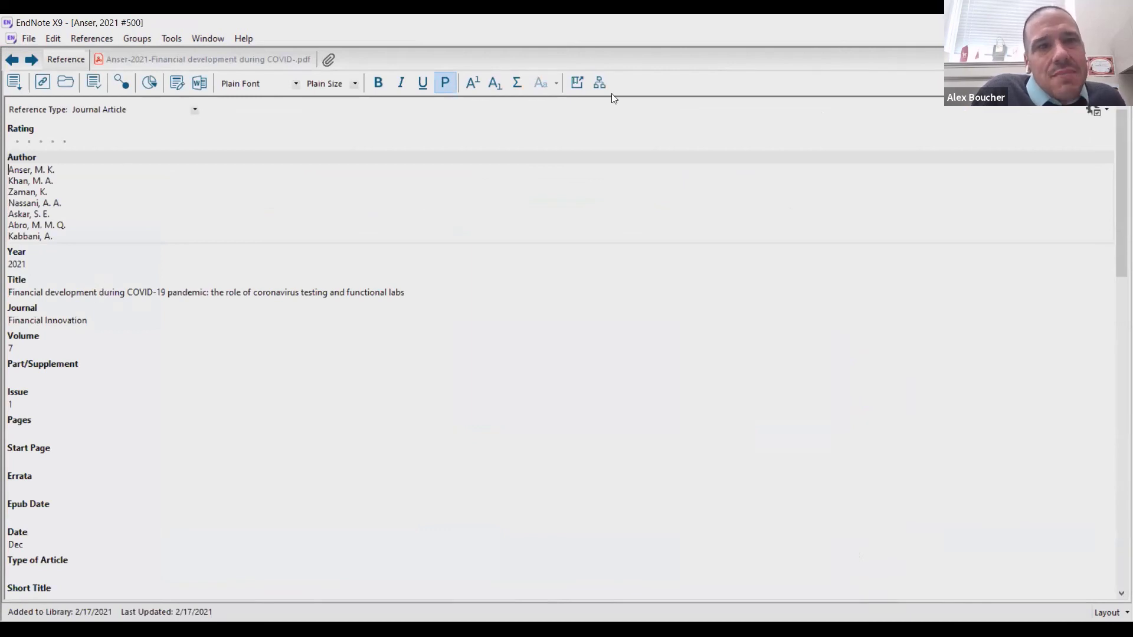
# Step: Close the reference's editing window and view its details in the library down to the ISSN field
pyautogui.click(1123, 38)
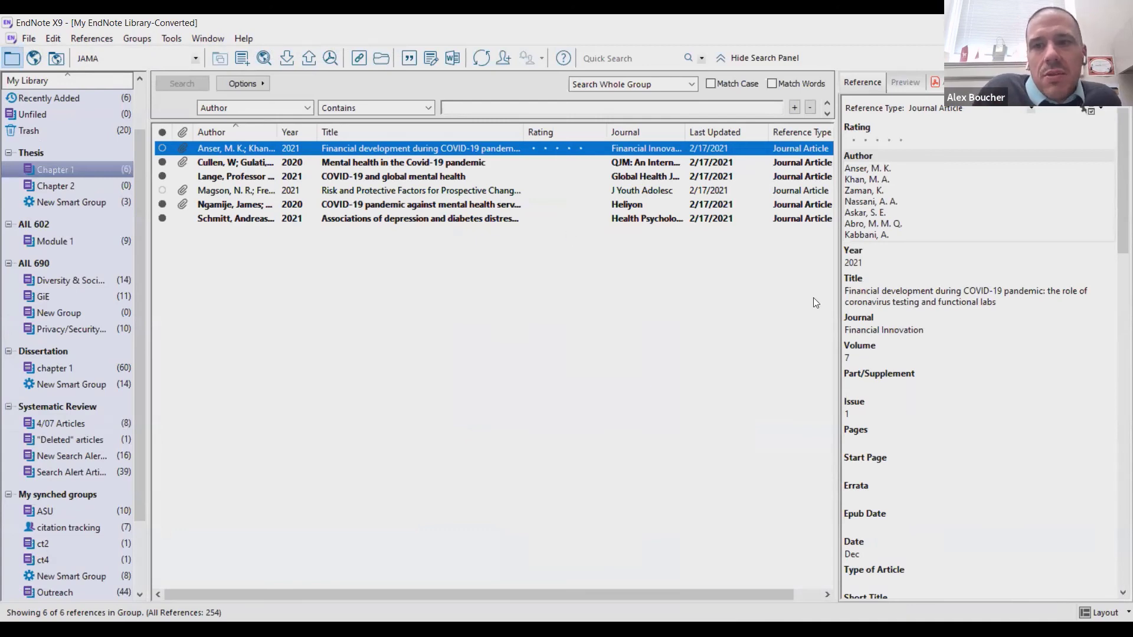
pyautogui.moveTo(1115, 220); pyautogui.dragTo(1116, 239)
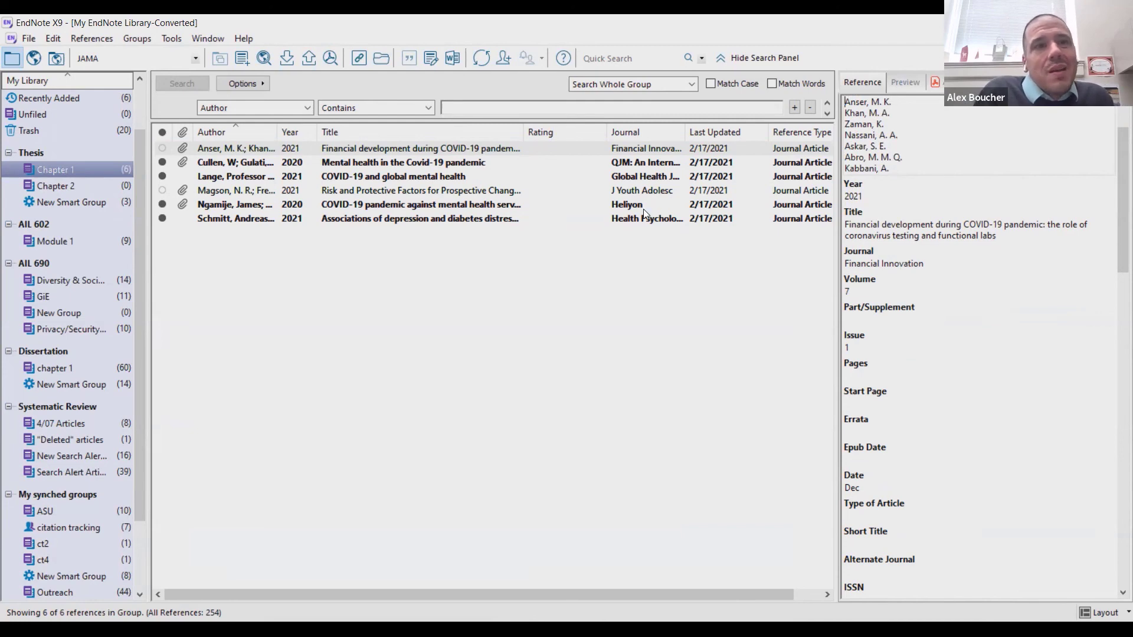
# Step: Open the Journals term list, select all of its terms to view the available actions, and close the list unchanged
pyautogui.click(171, 38)
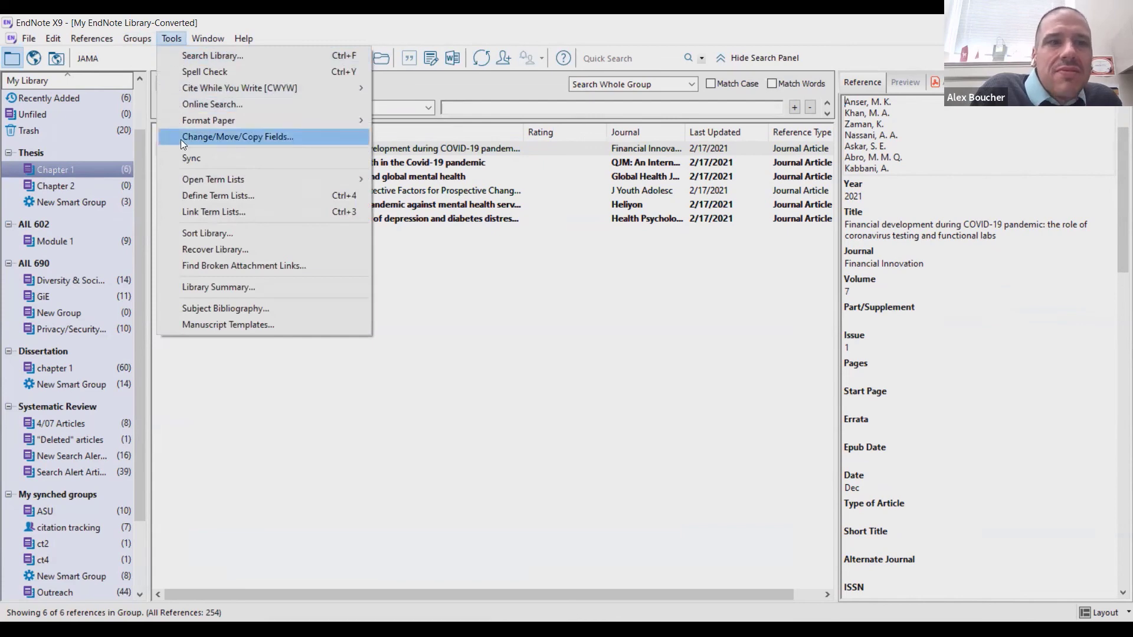
pyautogui.moveTo(193, 172)
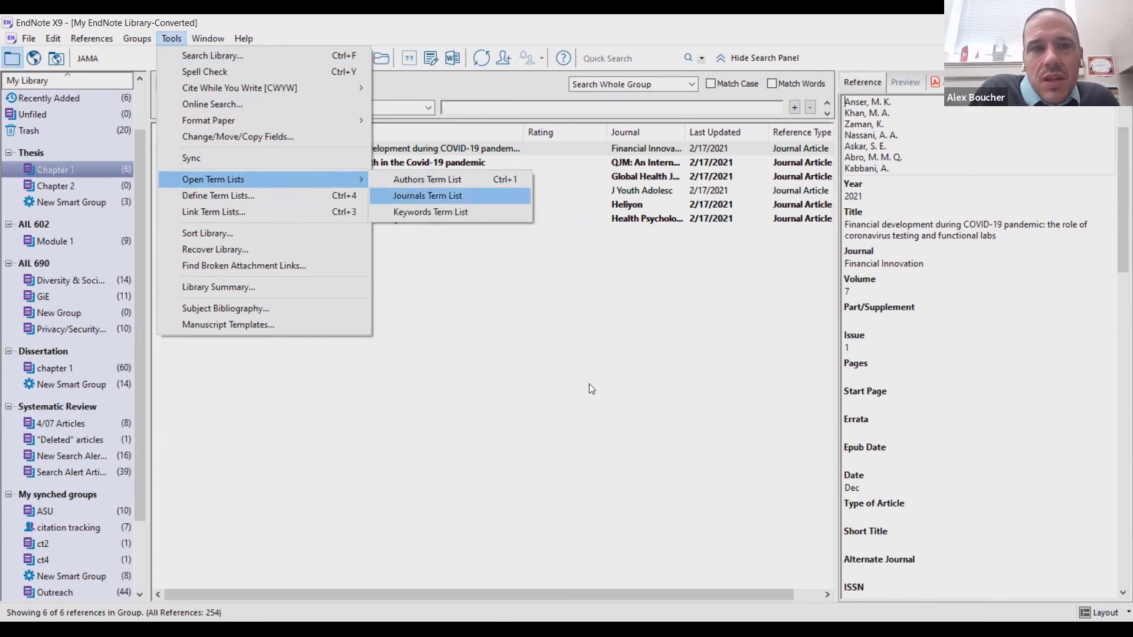
pyautogui.click(411, 198)
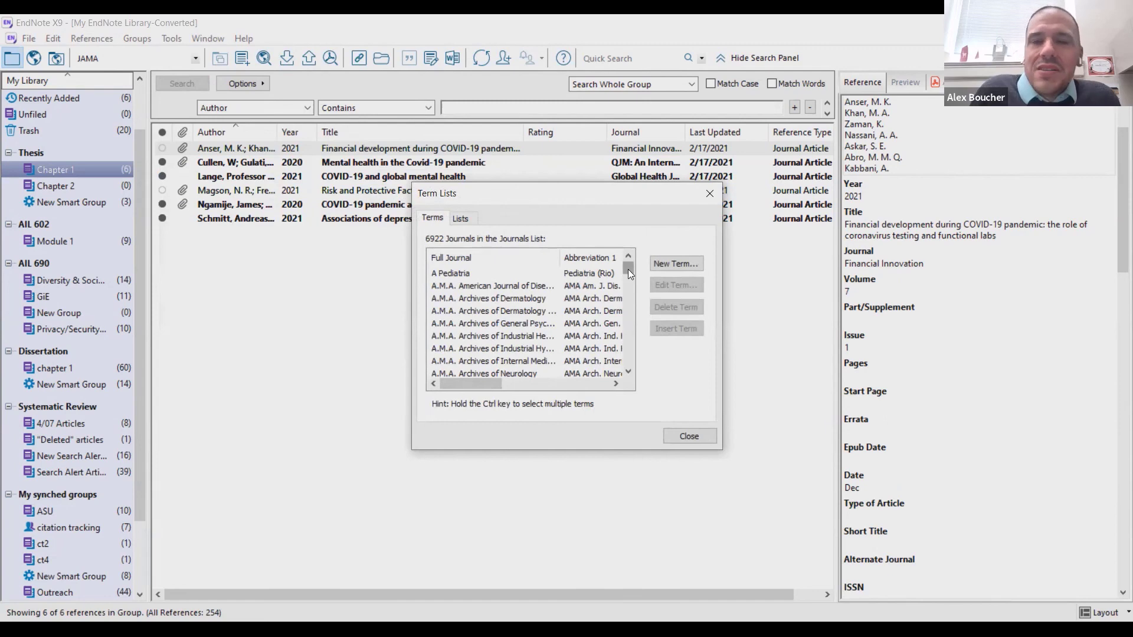
pyautogui.click(522, 288)
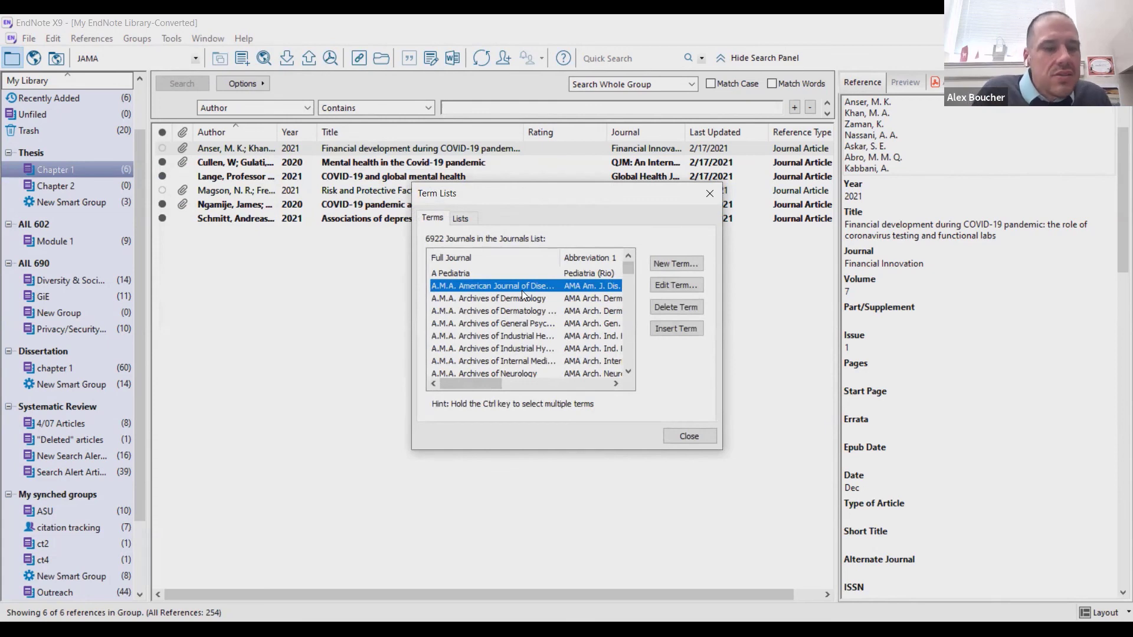
pyautogui.hotkey('ctrl', 'a')
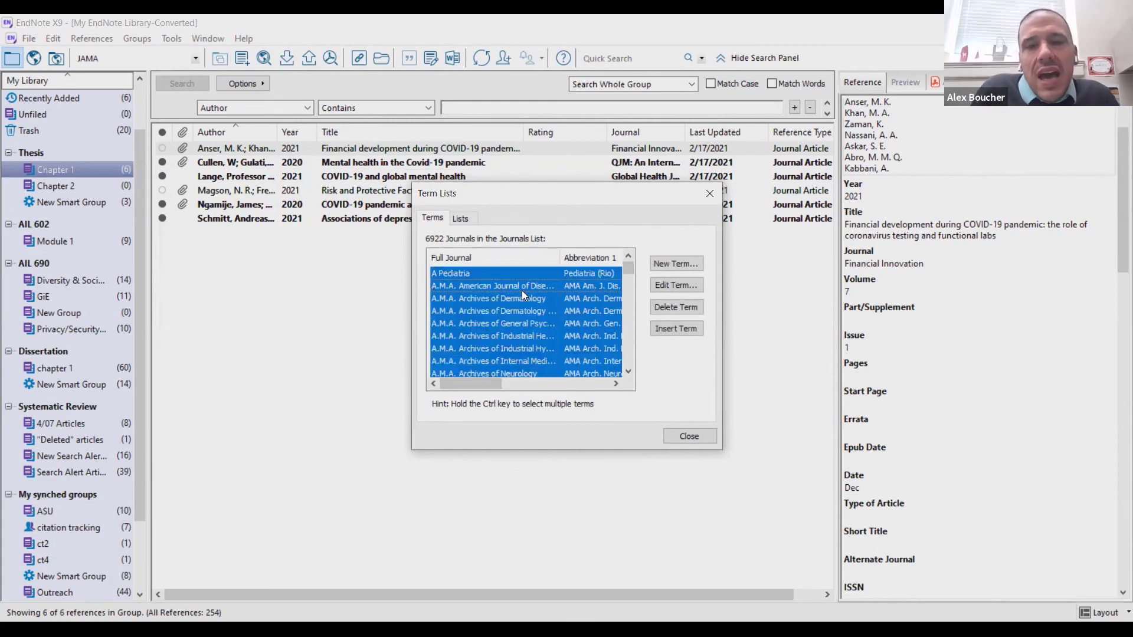
pyautogui.rightClick(522, 292)
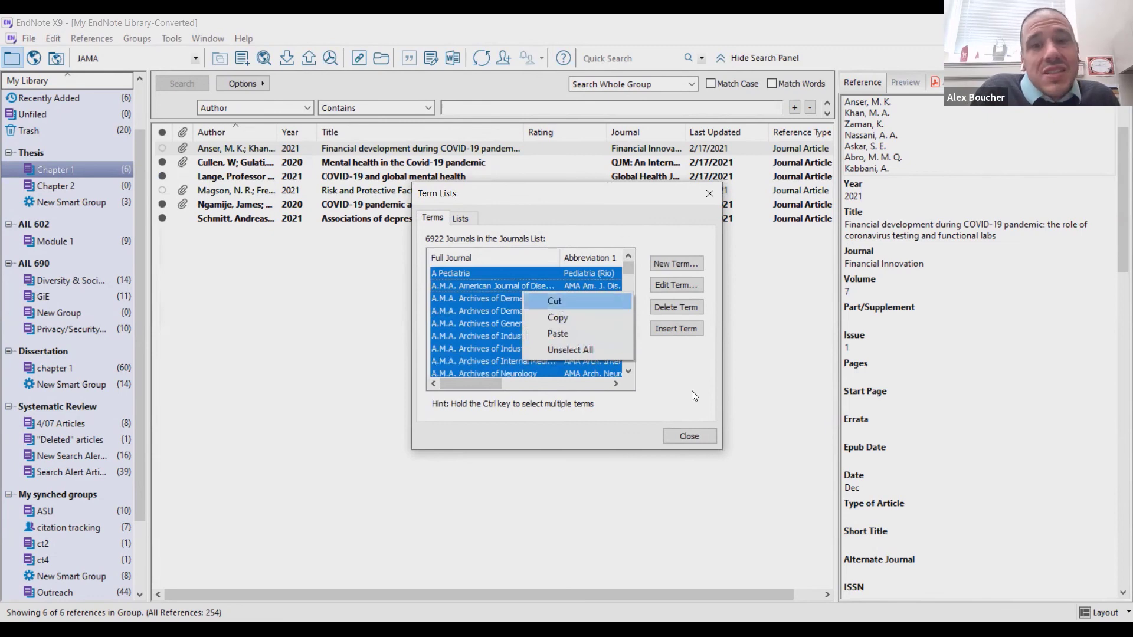
pyautogui.click(689, 437)
pyautogui.click(689, 438)
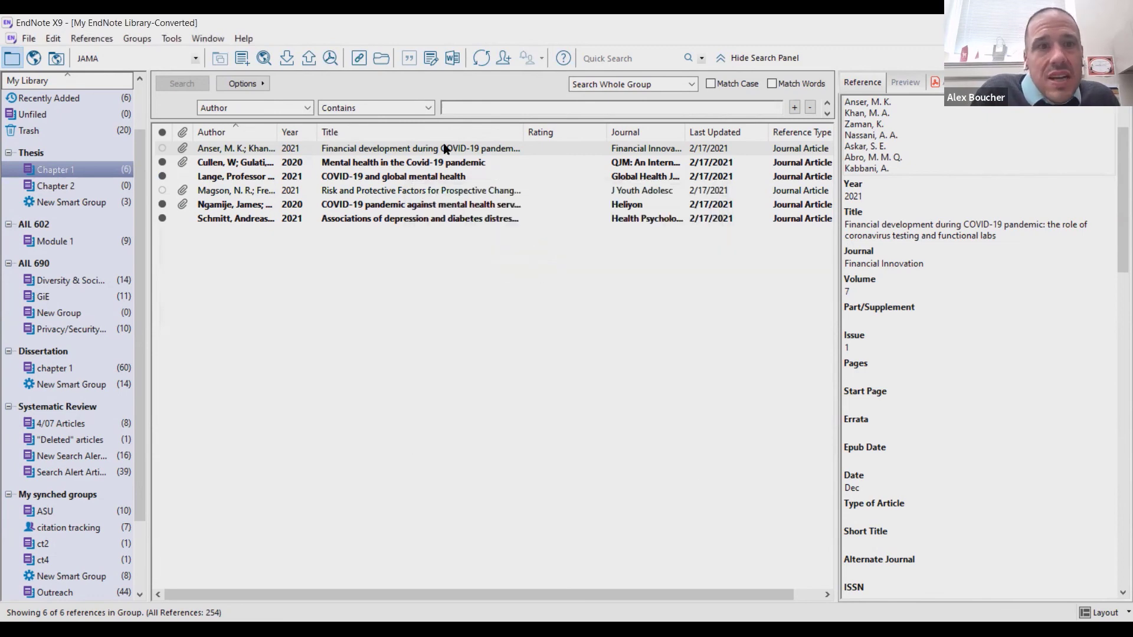
# Step: Reopen the Journals term list to look over its full journal names and abbreviations, and close it
pyautogui.click(180, 42)
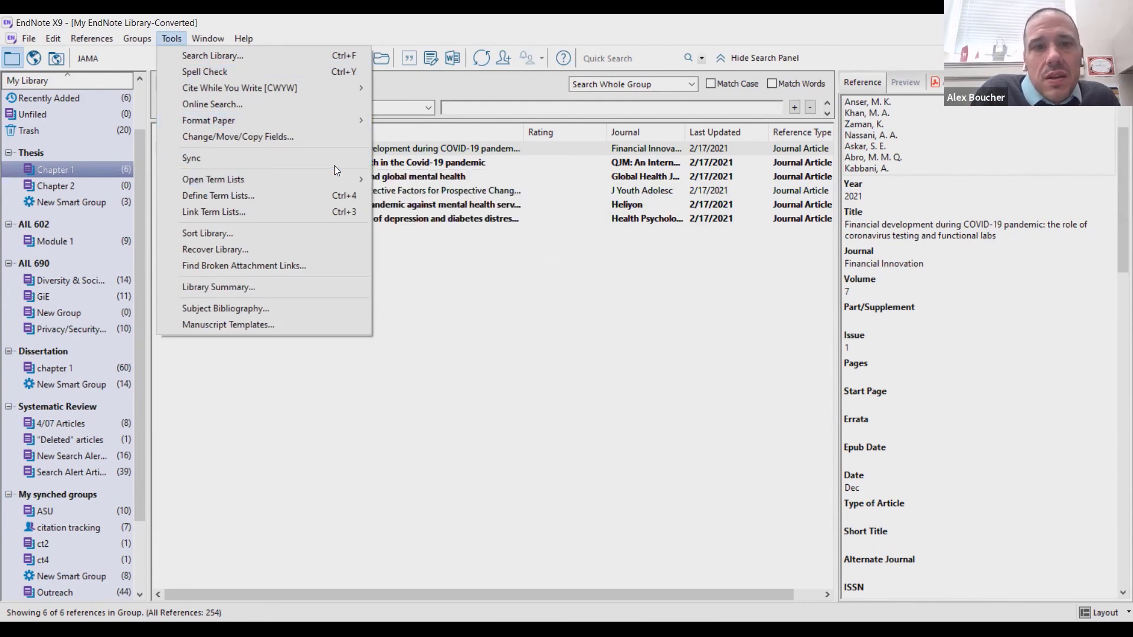
pyautogui.moveTo(364, 177)
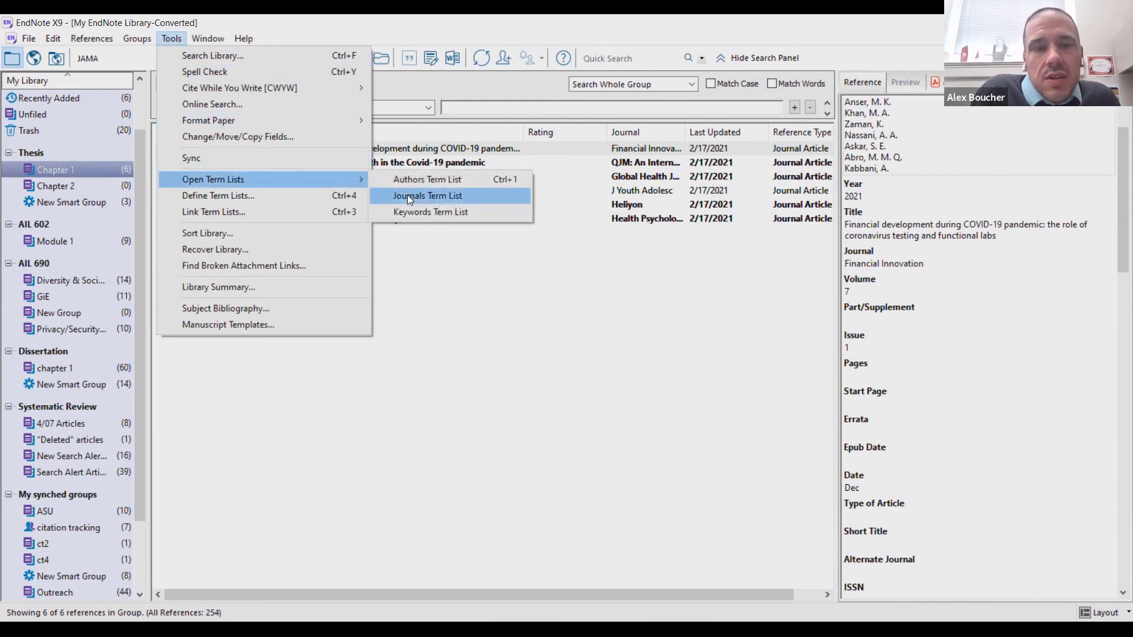
pyautogui.click(409, 197)
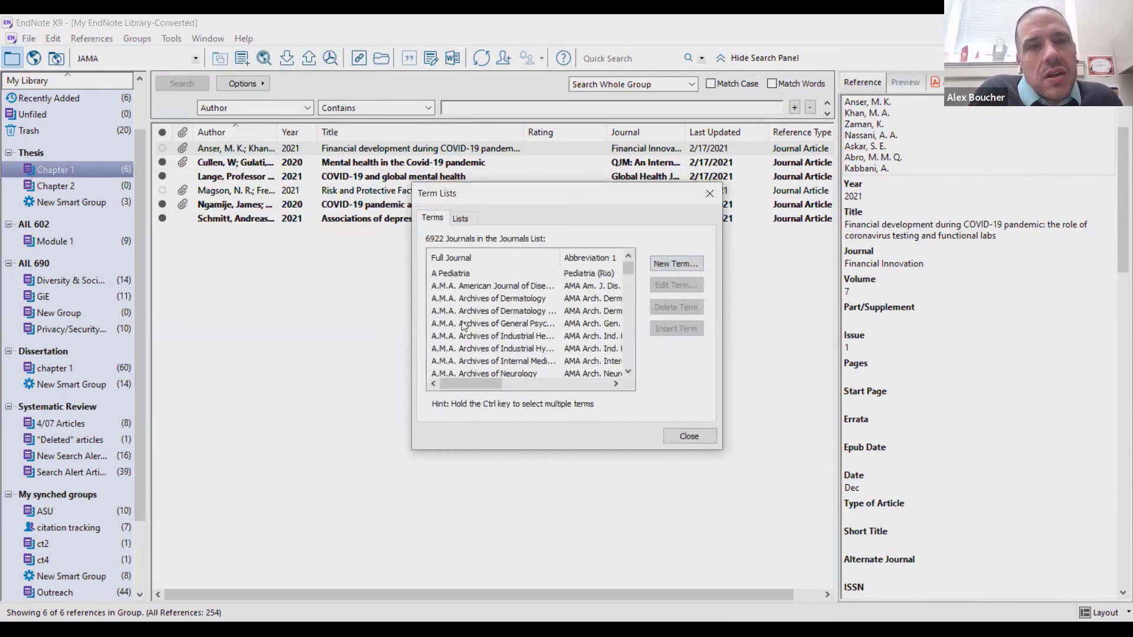
pyautogui.click(710, 195)
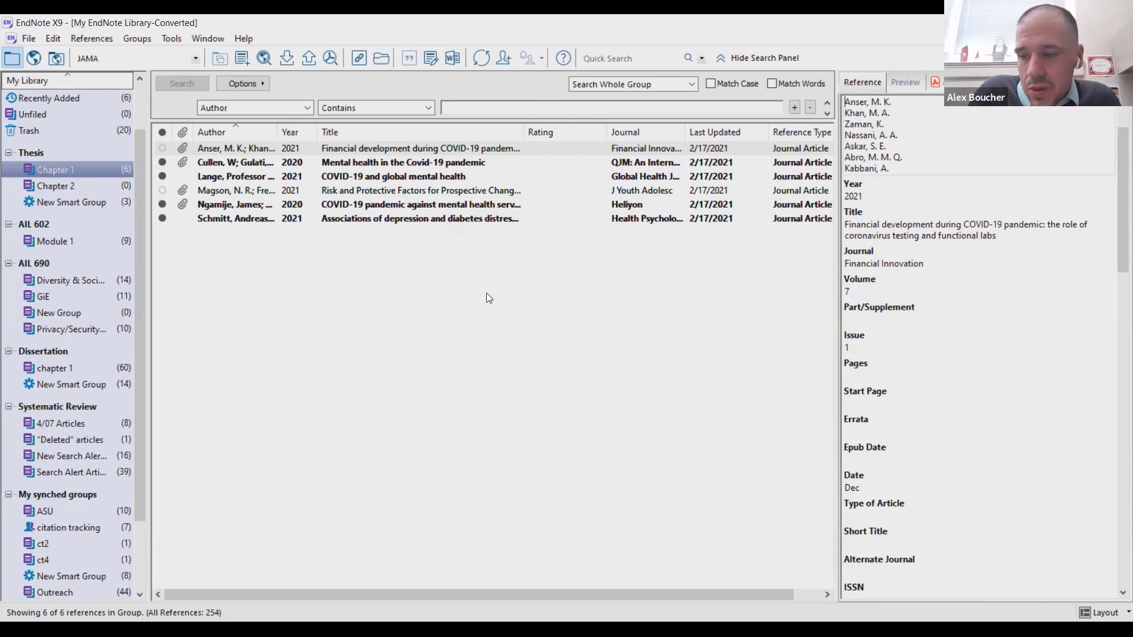
# Step: View the actions available for the COVID-19 pandemic against mental health services reference and dismiss them
pyautogui.click(481, 204)
pyautogui.rightClick(481, 207)
pyautogui.click(462, 207)
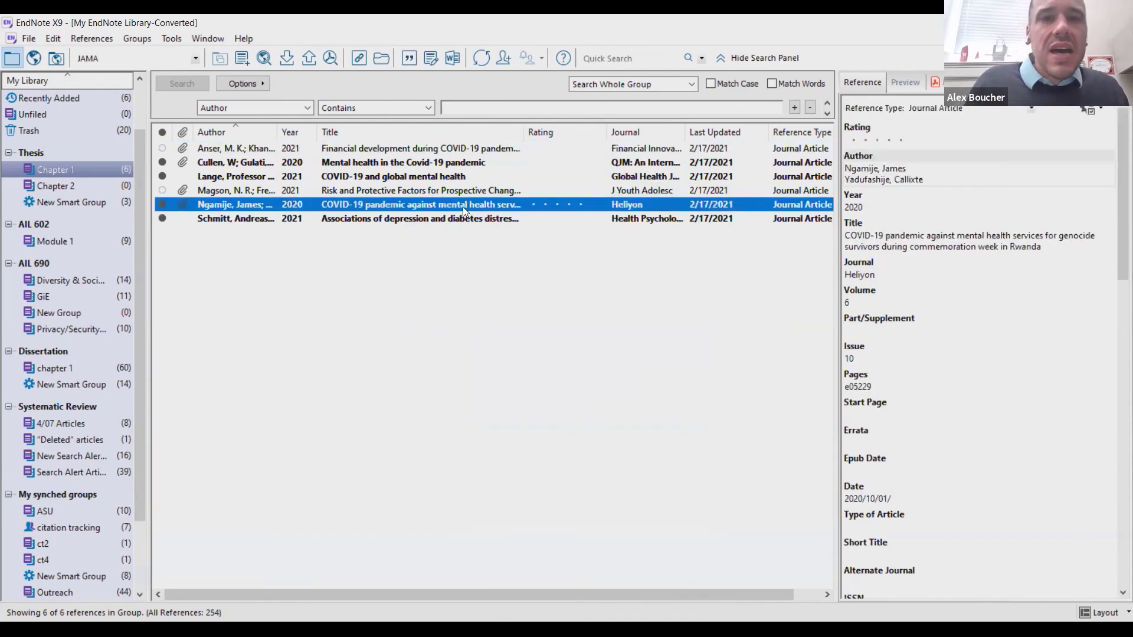
pyautogui.rightClick(463, 206)
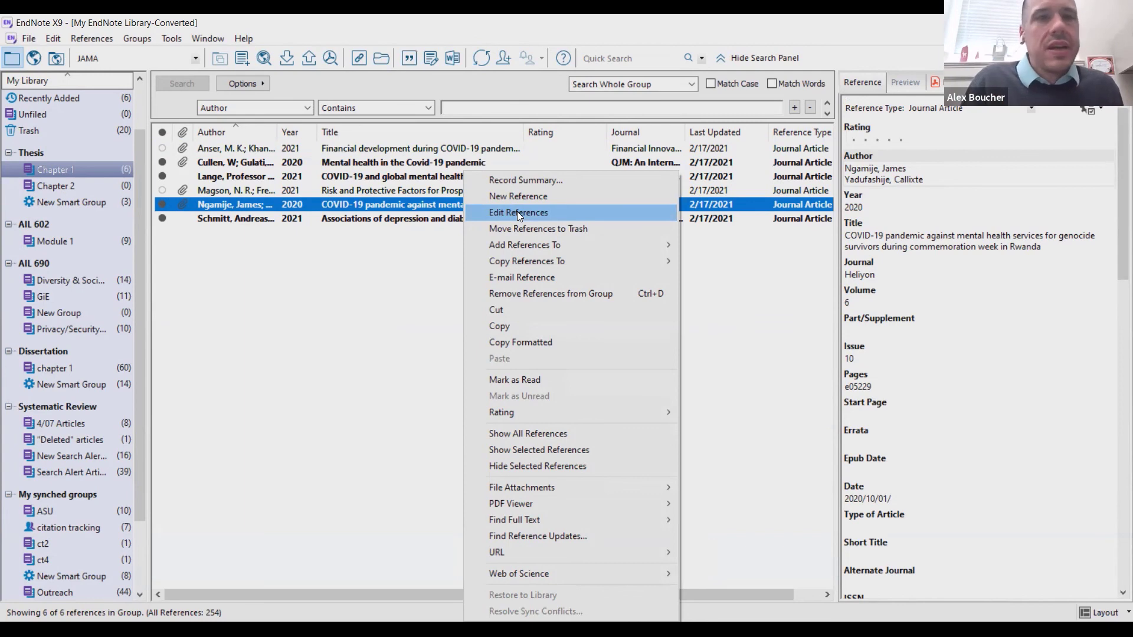
pyautogui.click(434, 237)
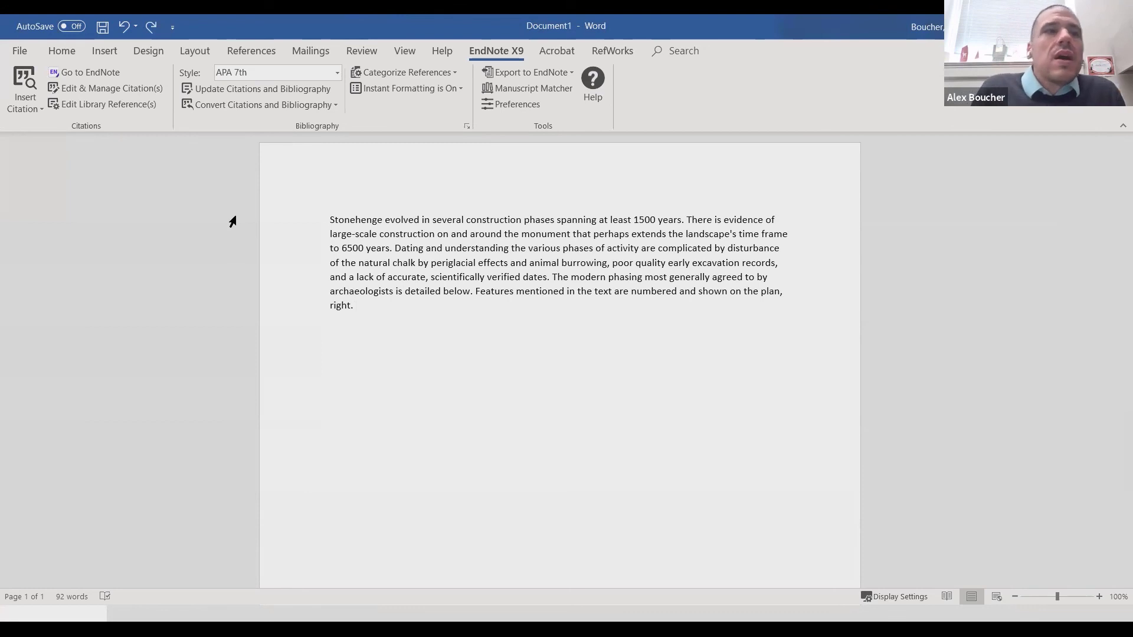
# Step: In the Word document, review the EndNote X9 citation tools and available styles, keeping APA 7th as the style
pyautogui.click(58, 52)
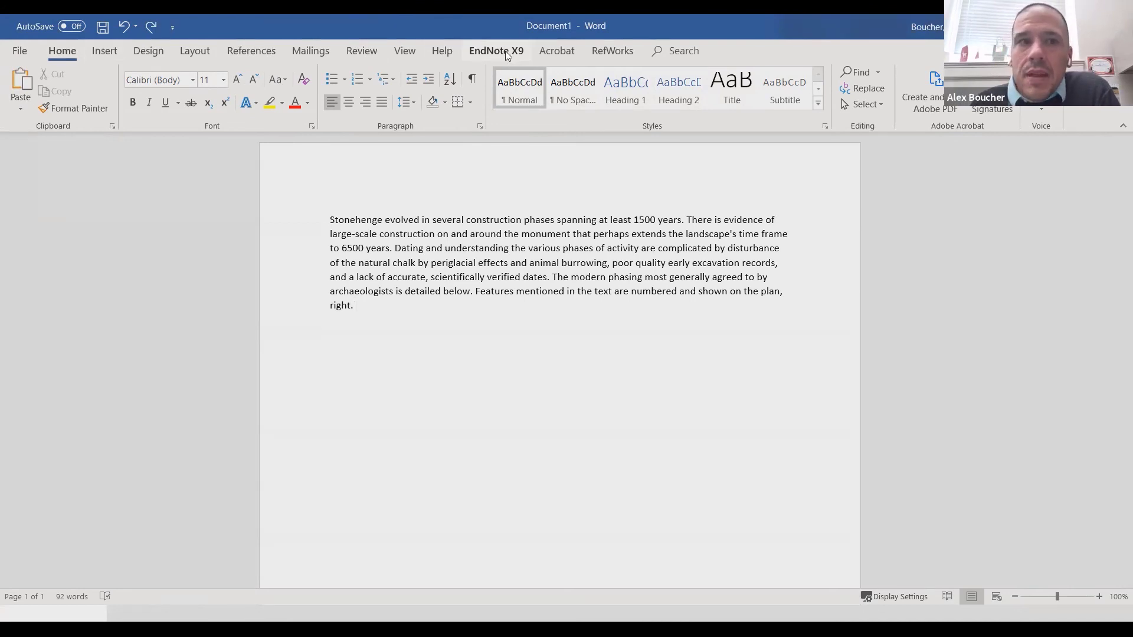
pyautogui.click(506, 52)
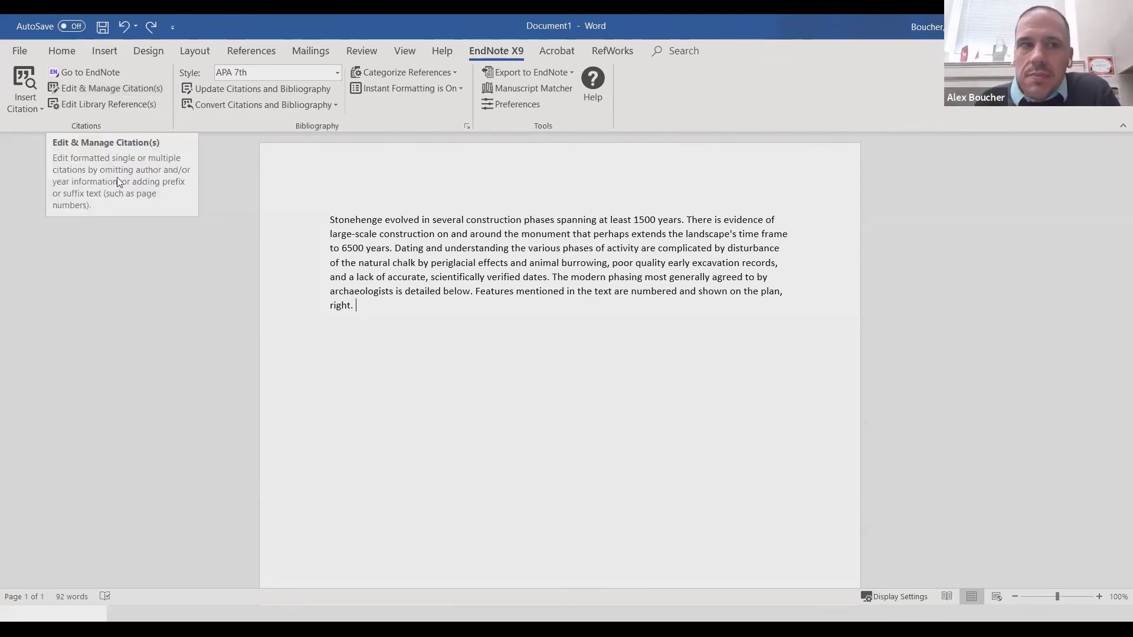
pyautogui.click(295, 73)
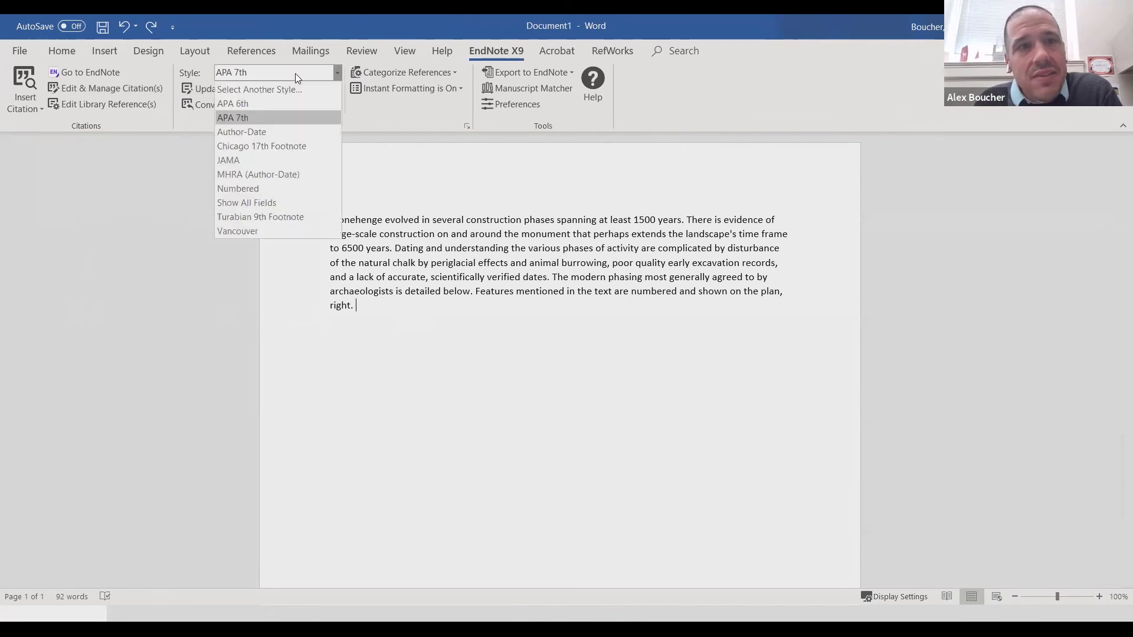
pyautogui.click(263, 120)
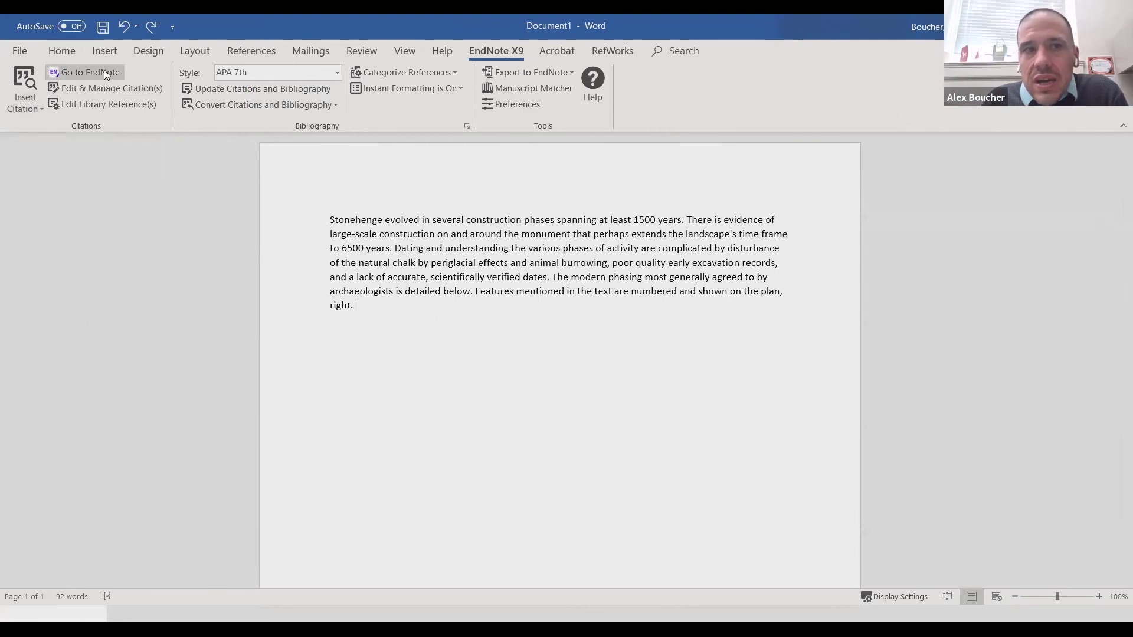
# Step: Search the EndNote library for covid-19 and insert the Financial development during COVID-19 pandemic citation at the end of the Stonehenge paragraph
pyautogui.click(23, 106)
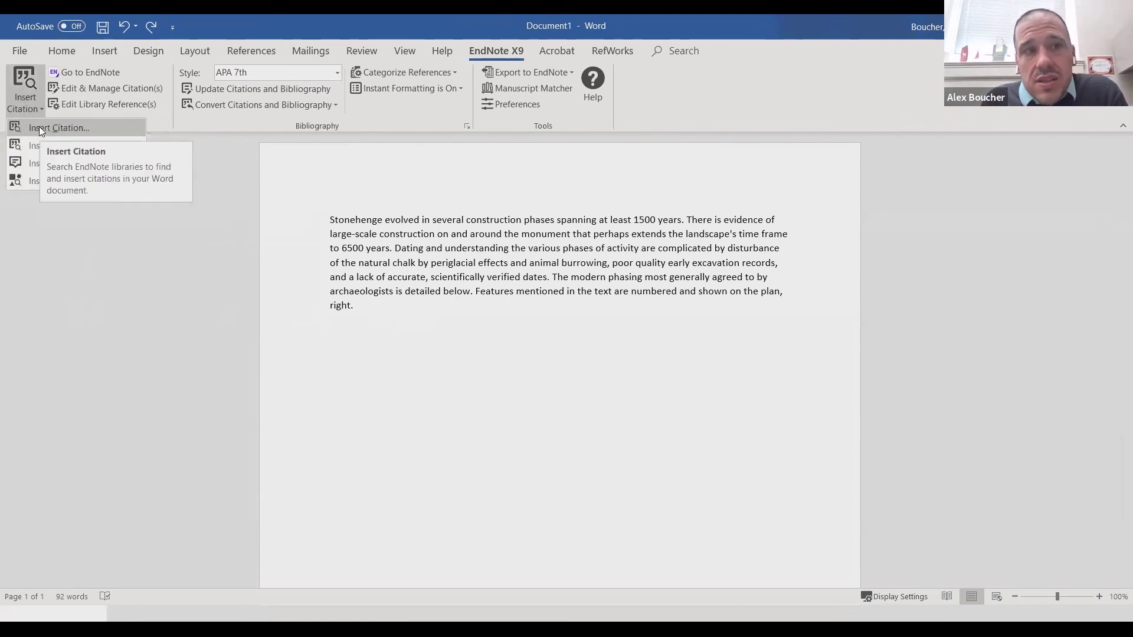
pyautogui.click(57, 127)
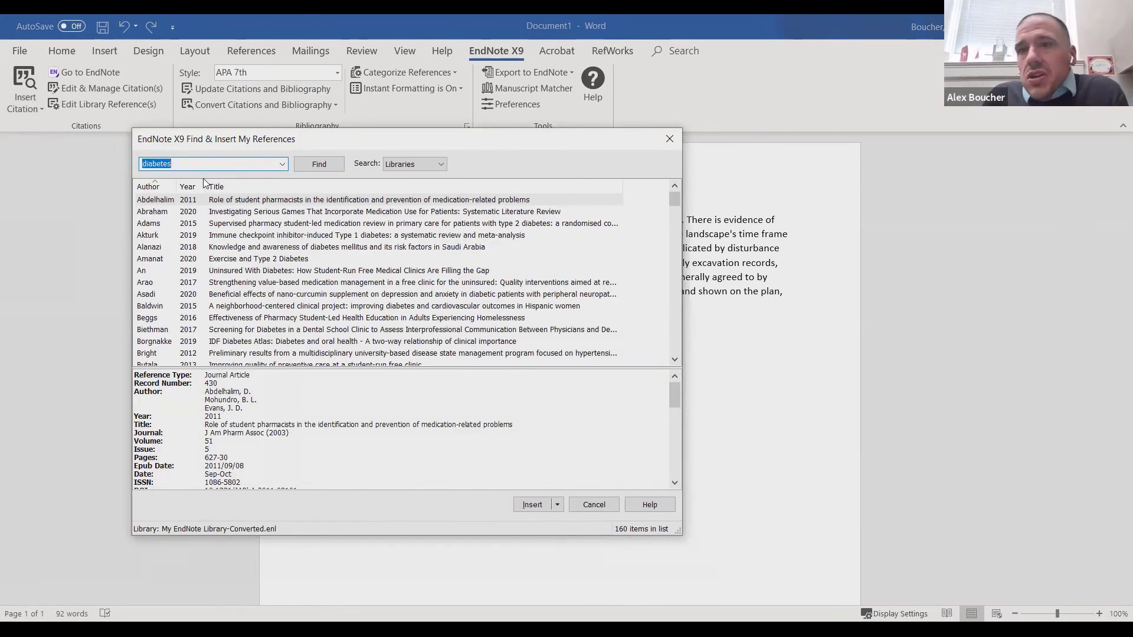
pyautogui.press('BackSpace')
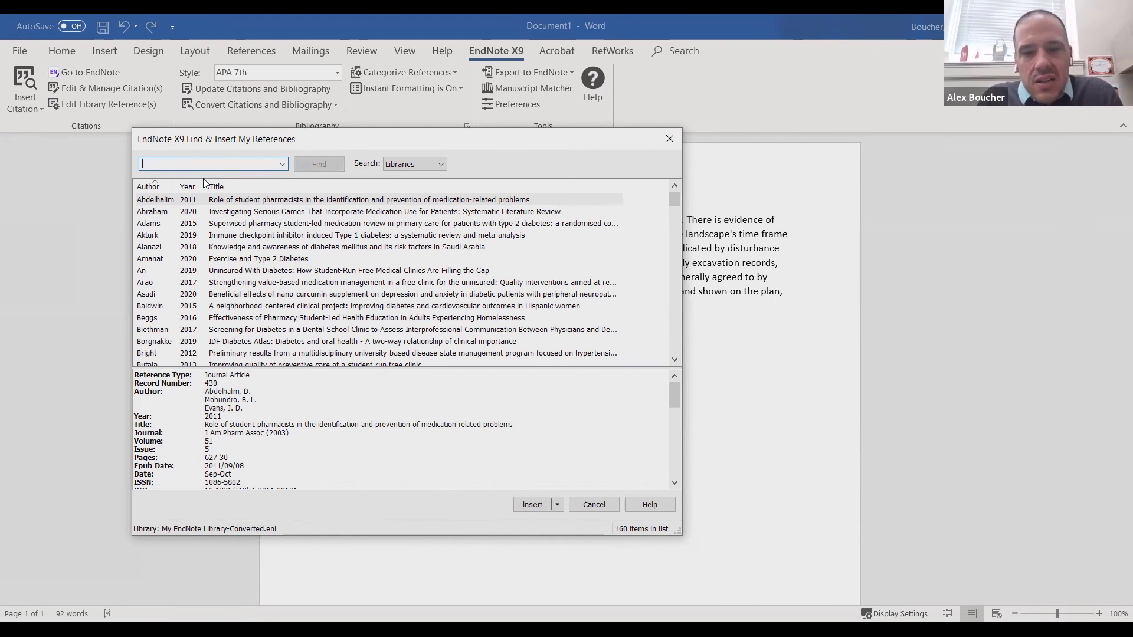
pyautogui.write('covi')
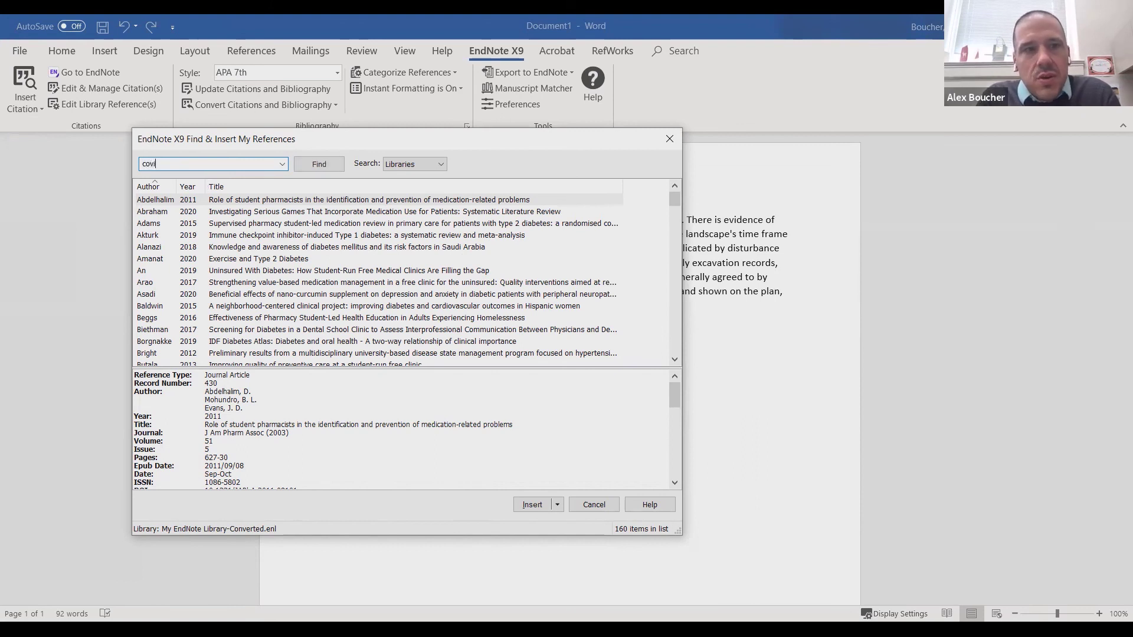
pyautogui.write('d-19')
pyautogui.press('Return')
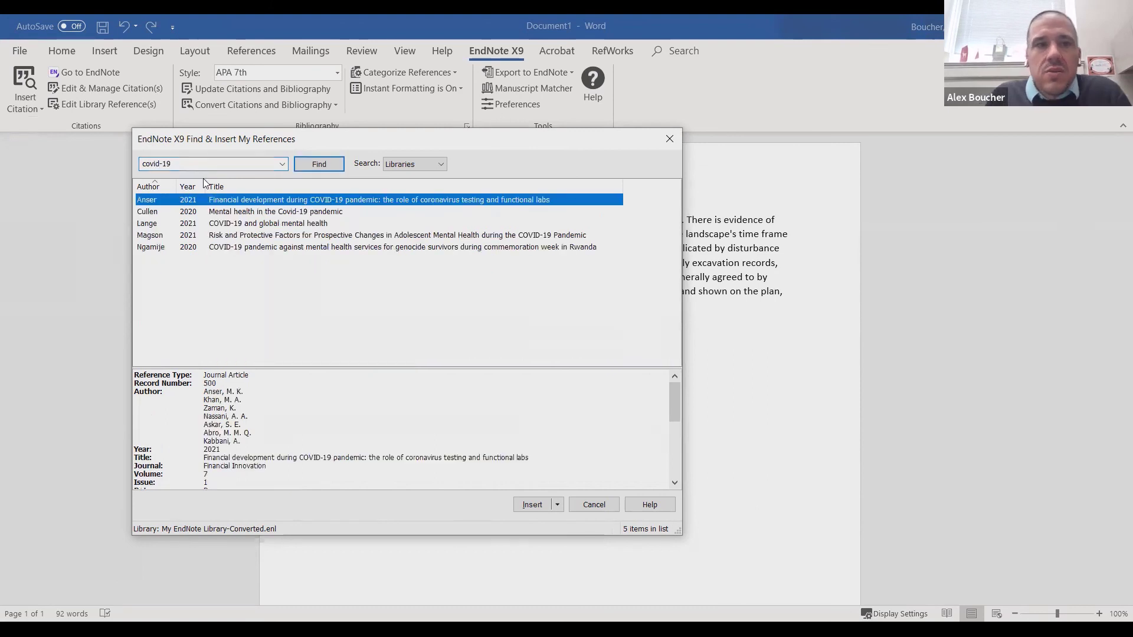
pyautogui.click(358, 198)
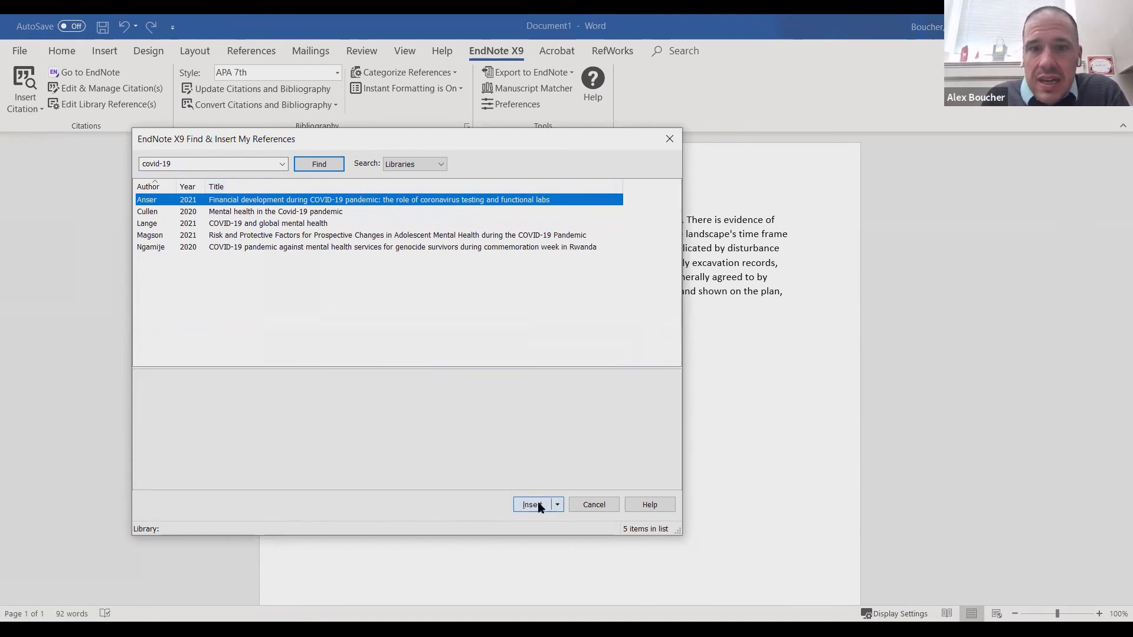
pyautogui.click(557, 505)
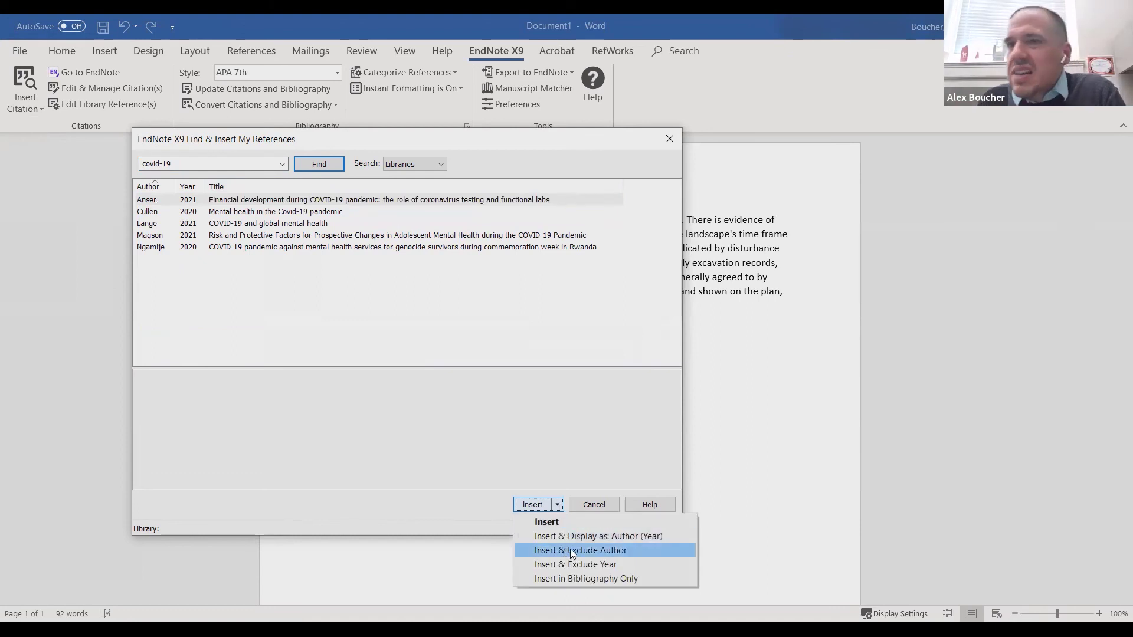
pyautogui.click(552, 522)
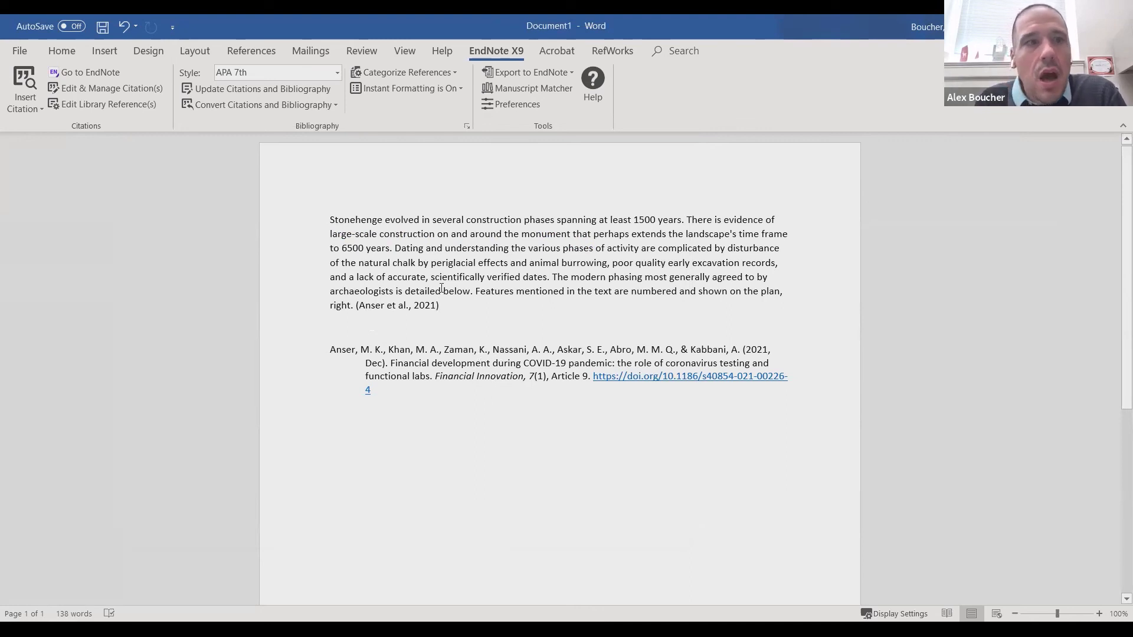
# Step: Search the library by the first author's surname and insert the Mental health in the Covid-19 pandemic citation beside the existing one
pyautogui.click(27, 101)
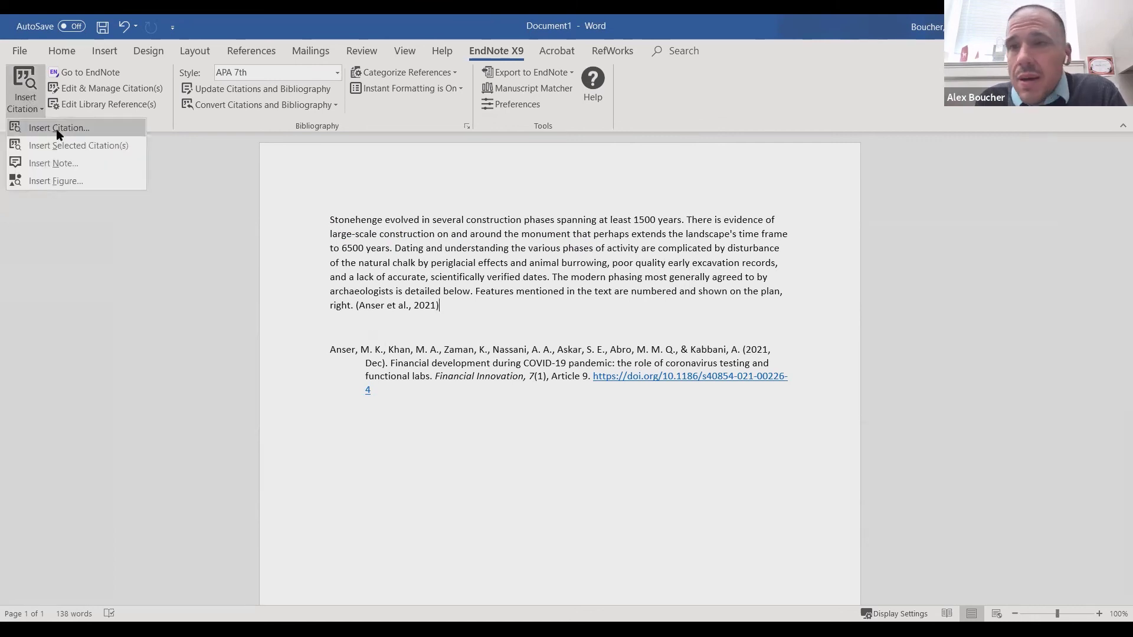
pyautogui.click(59, 128)
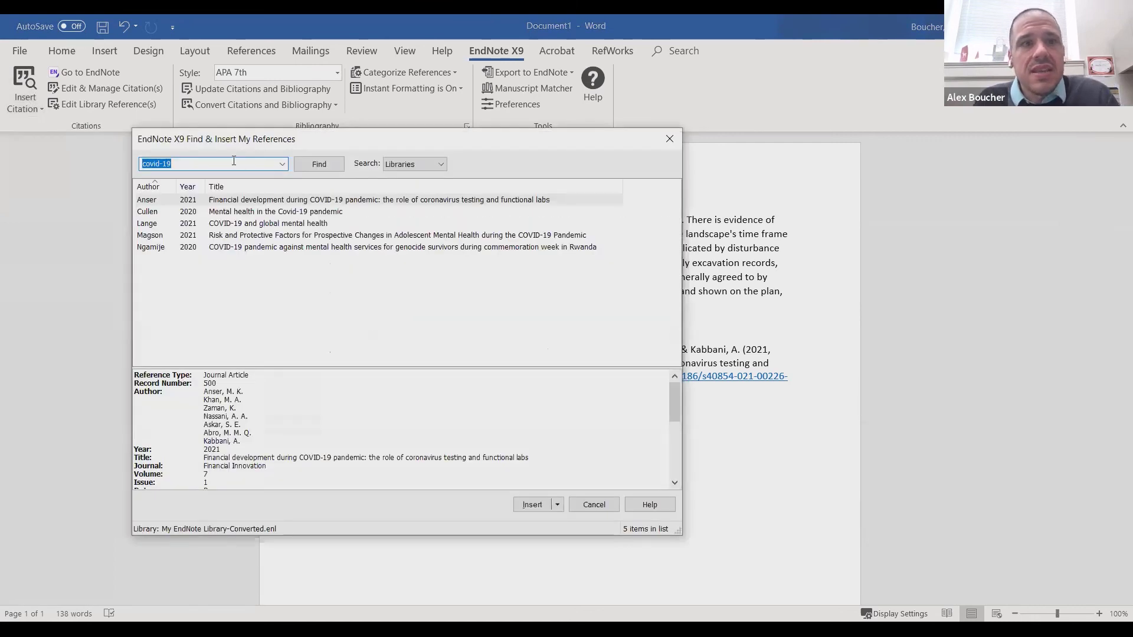
pyautogui.write('cullen')
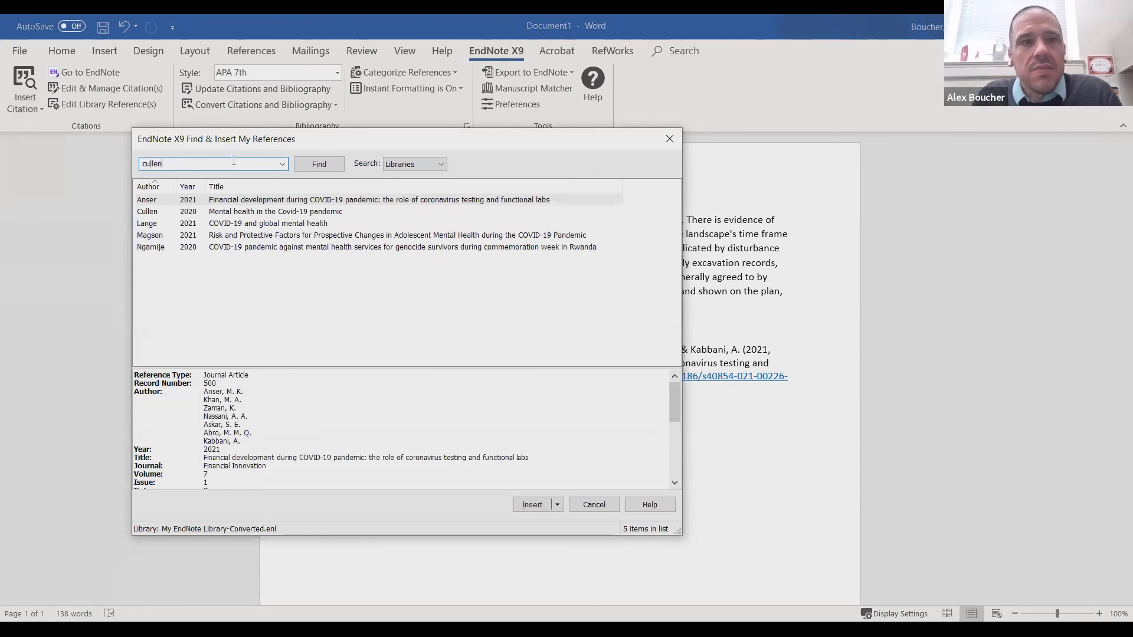
pyautogui.press('Return')
pyautogui.click(272, 203)
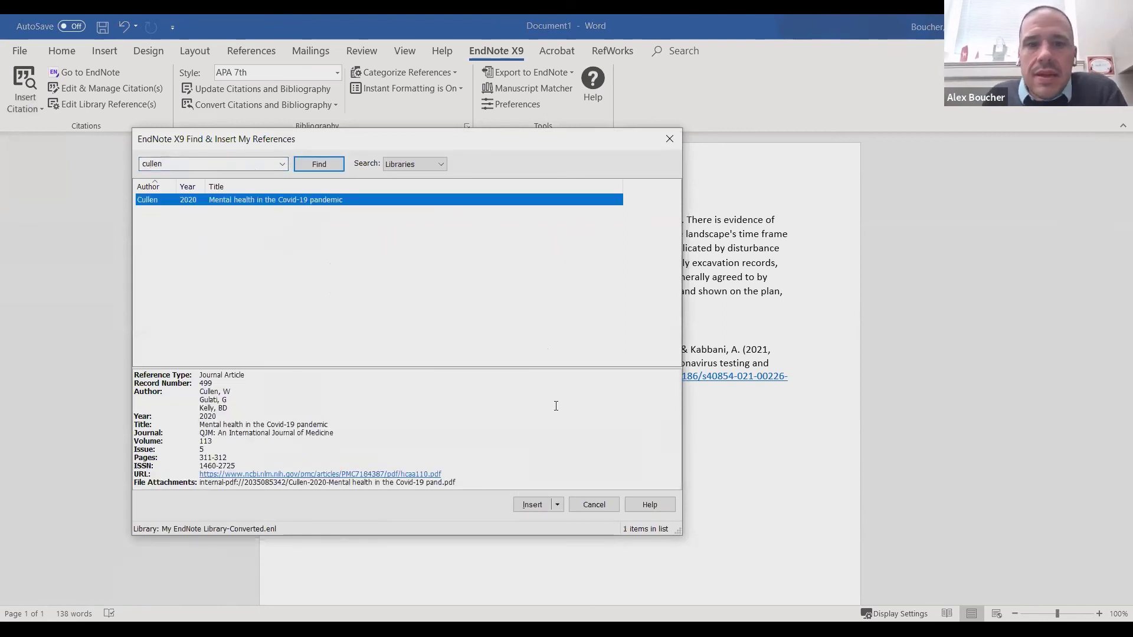
pyautogui.click(538, 500)
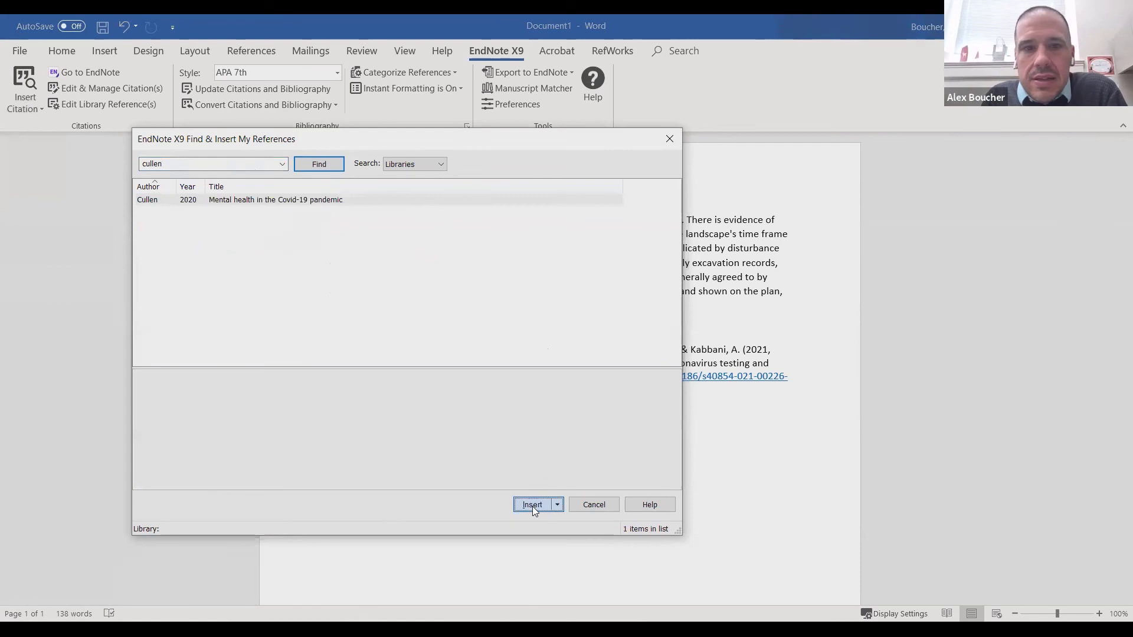
pyautogui.click(533, 505)
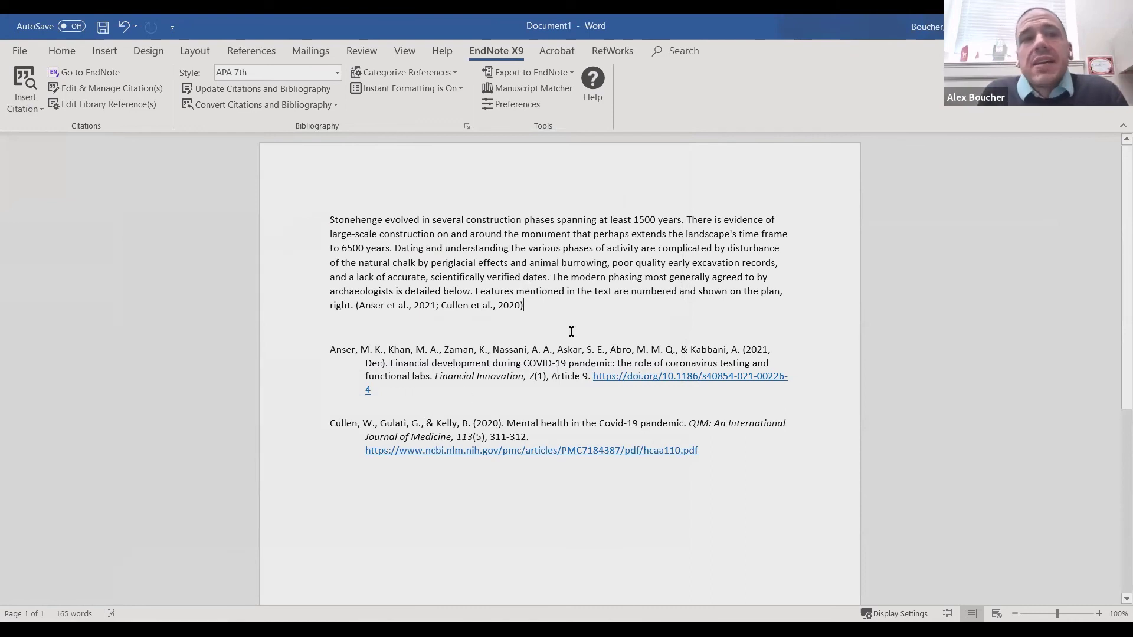
# Step: Switch the citation style to JAMA and add the Associations of depression and diabetes distress reference from the EndNote library to the closing citation
pyautogui.click(286, 75)
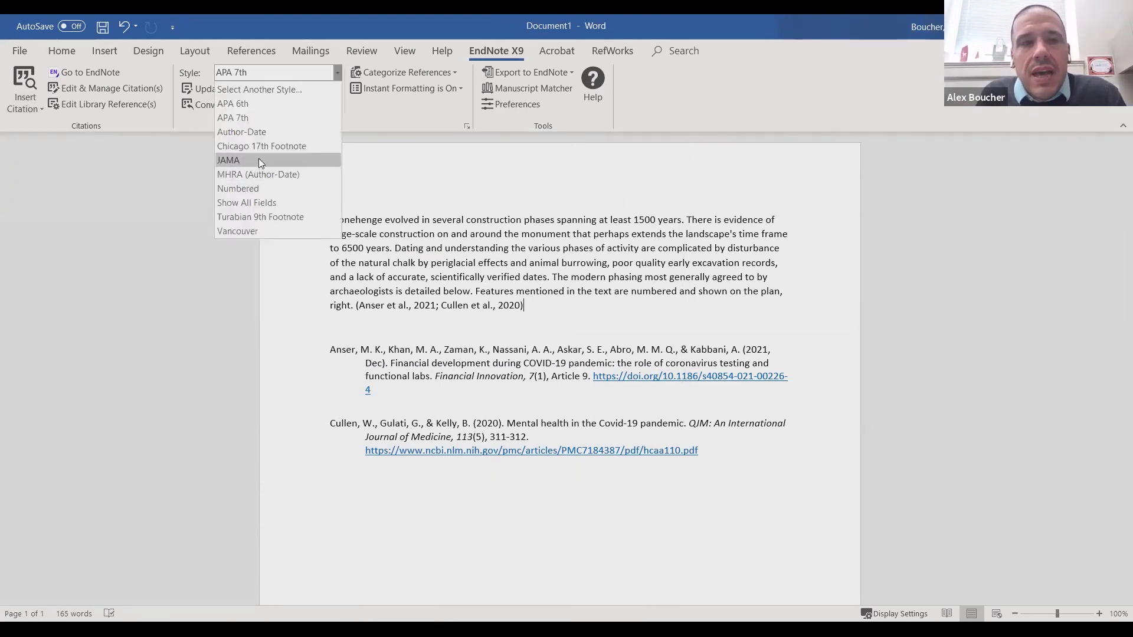
pyautogui.click(259, 158)
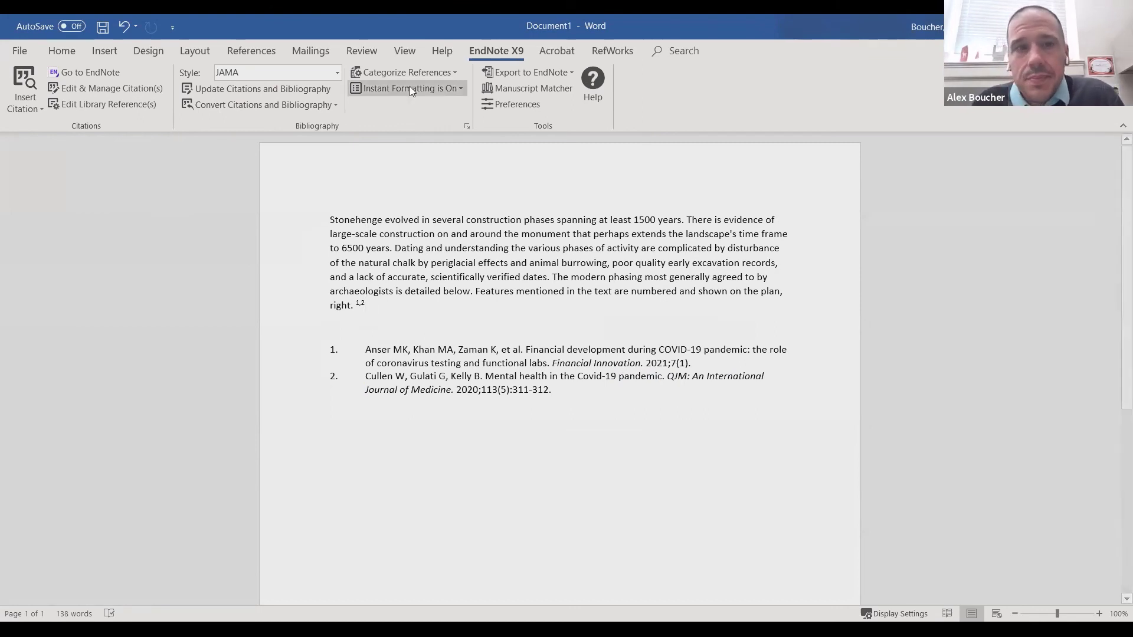
pyautogui.click(88, 75)
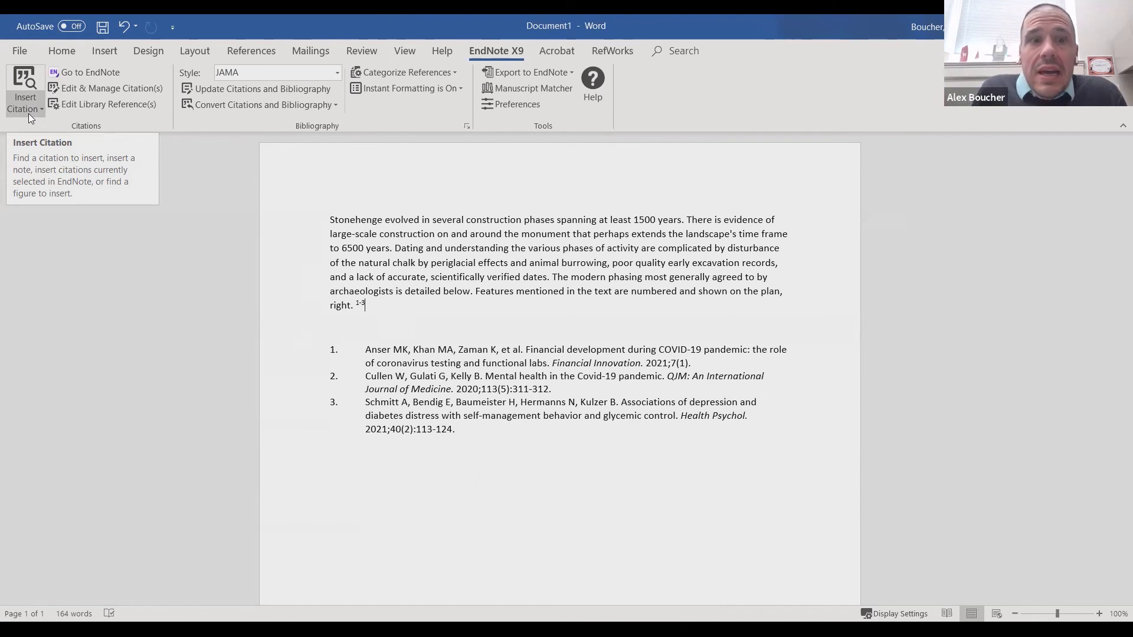
# Step: Search the library for diabetes and insert the Investigating Serious Games citation just before the sentence starting with "Dating"
pyautogui.click(394, 247)
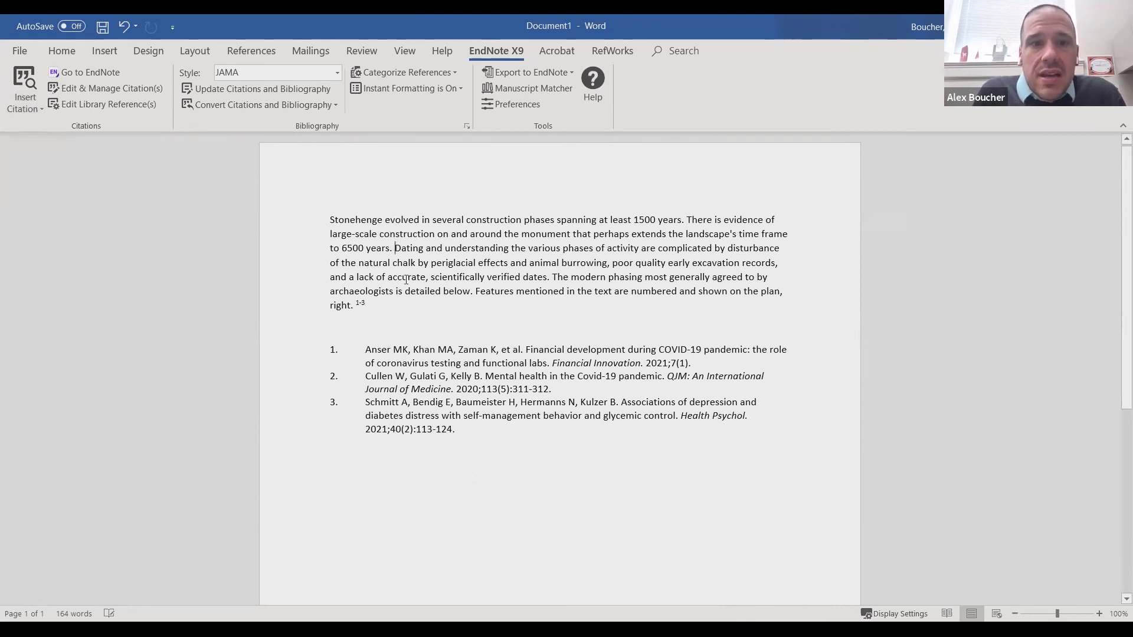
pyautogui.click(23, 111)
pyautogui.write('diabetes')
pyautogui.press('Return')
pyautogui.click(250, 213)
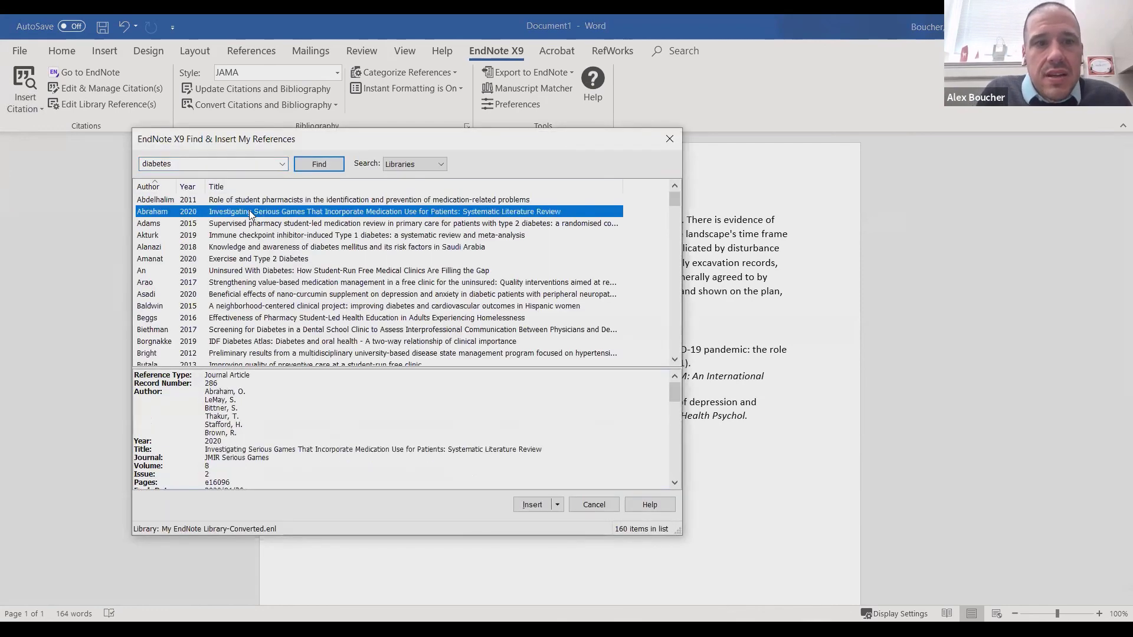
pyautogui.click(522, 504)
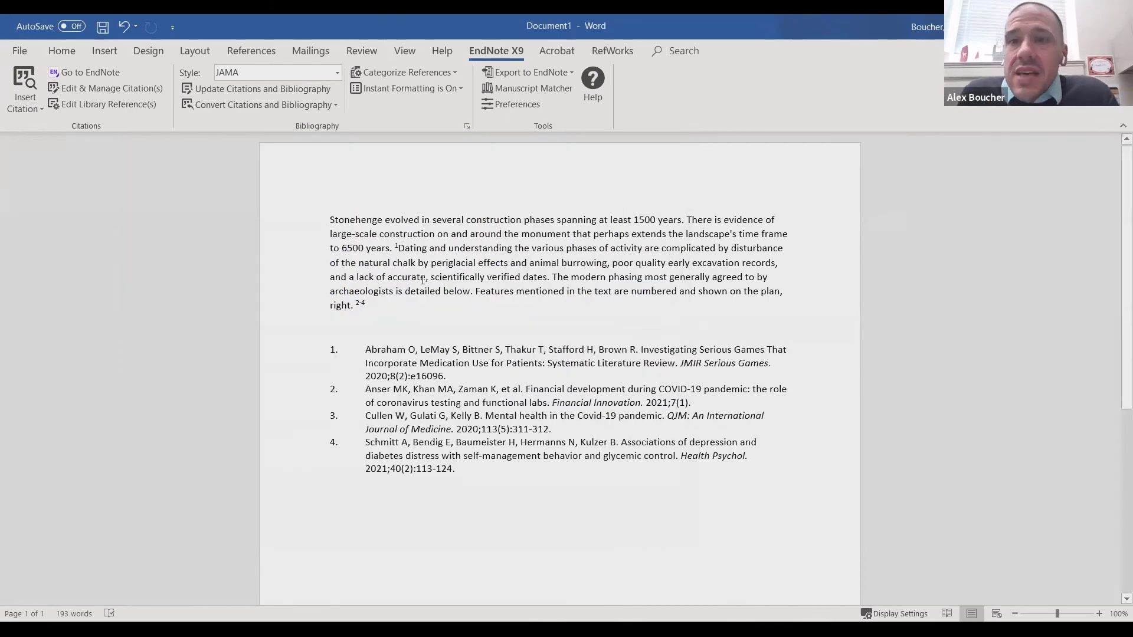
# Step: Return the style to APA 7th and edit the Serious Games citation to exclude the author and cite page 12
pyautogui.click(293, 69)
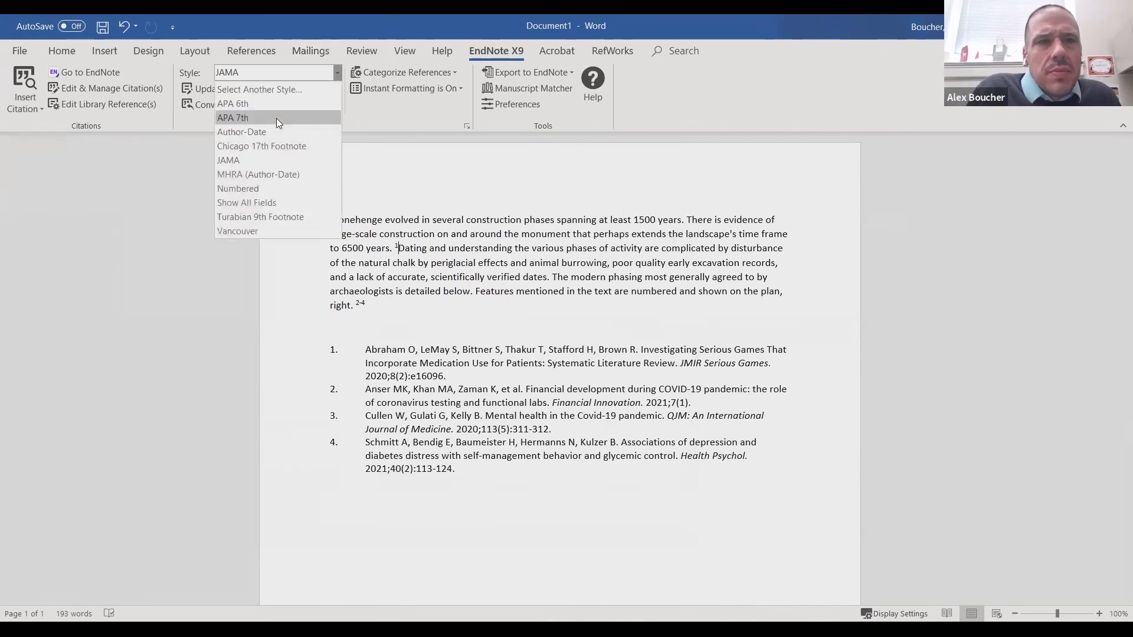
pyautogui.click(277, 118)
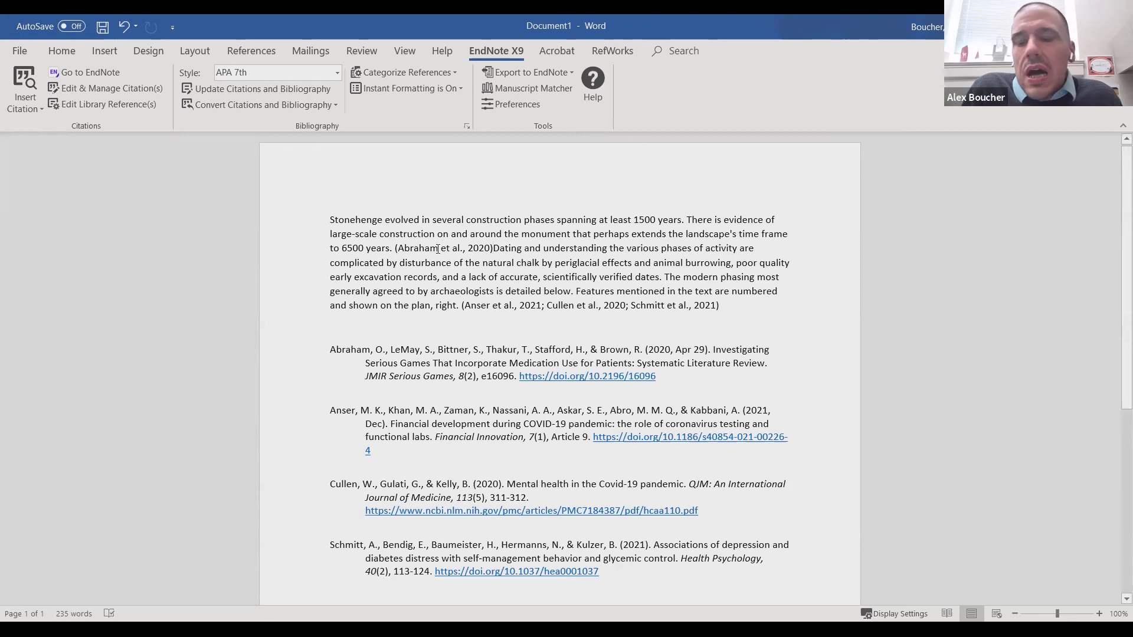
pyautogui.click(437, 249)
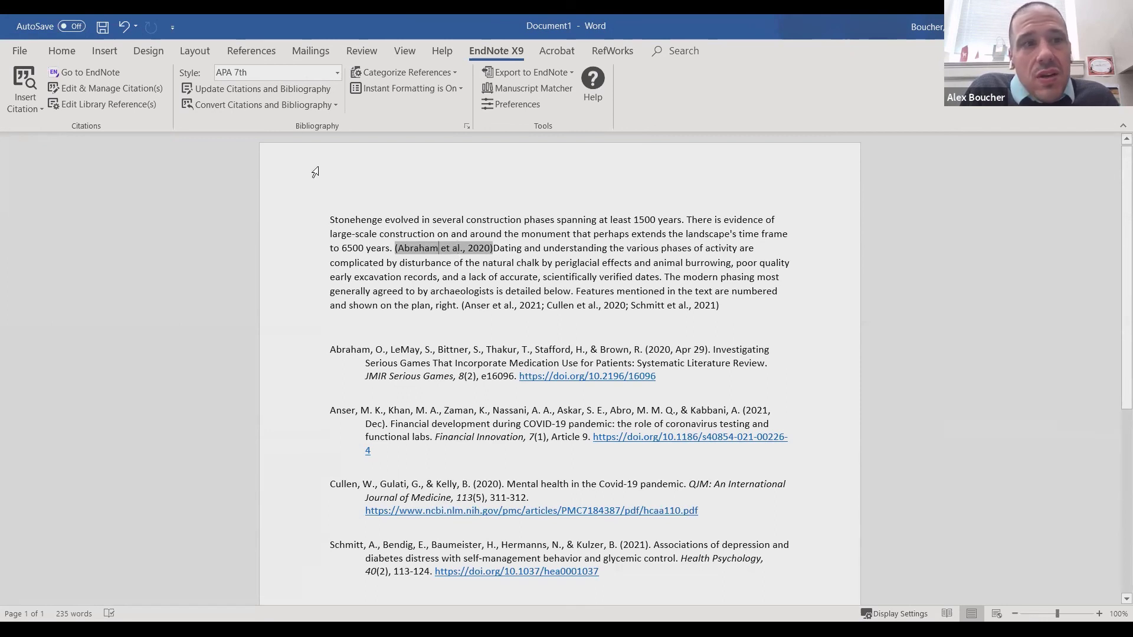
pyautogui.click(113, 89)
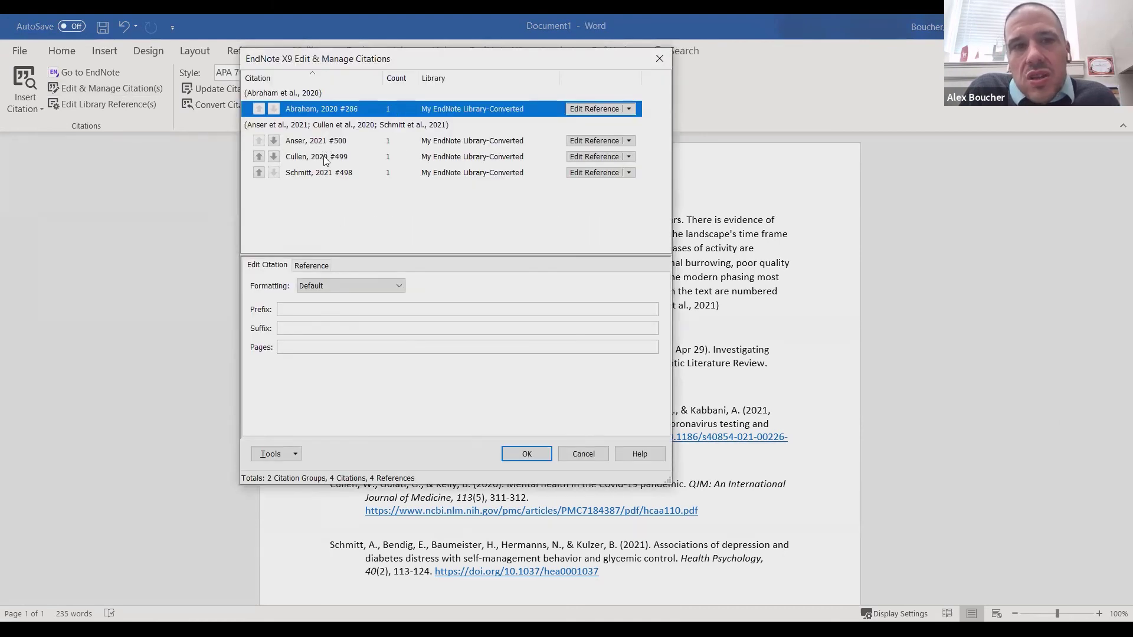
pyautogui.click(376, 283)
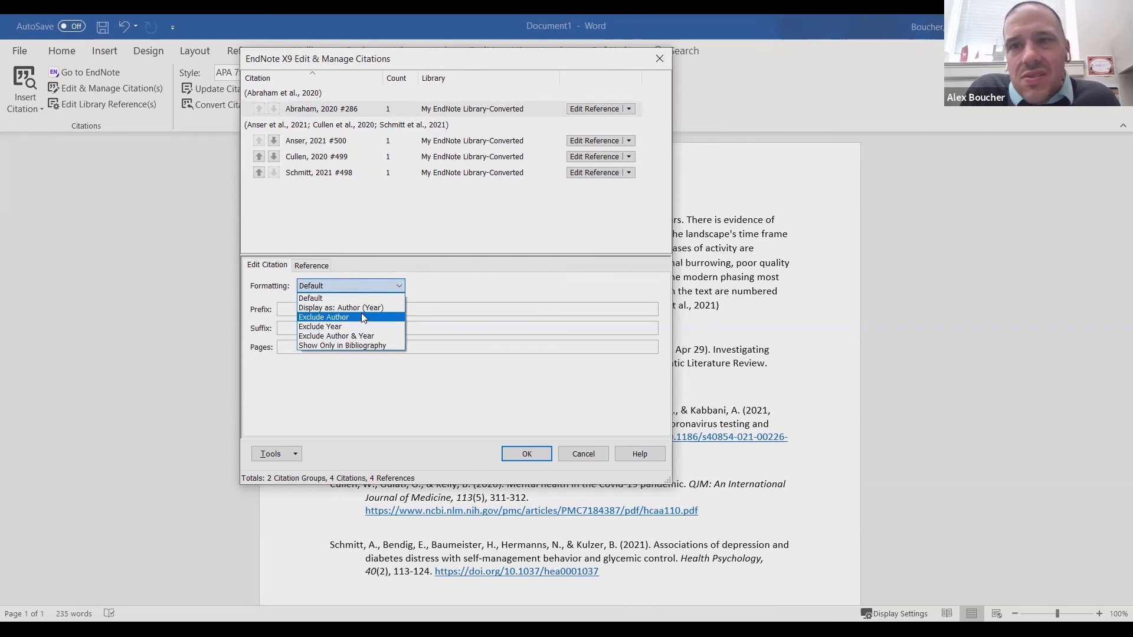
pyautogui.click(364, 318)
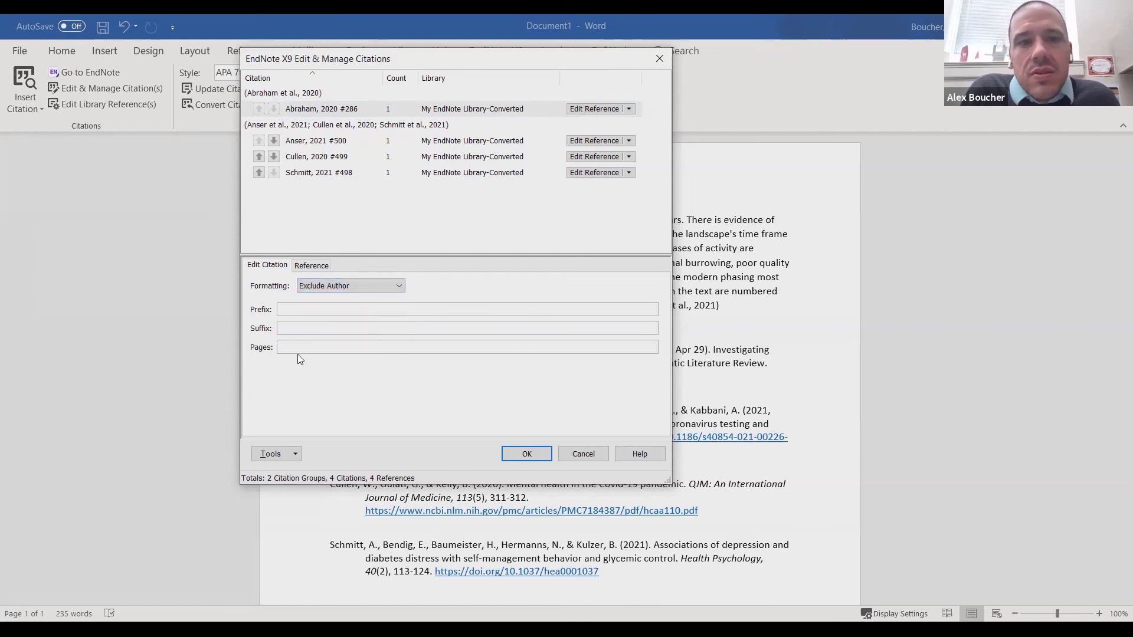
pyautogui.click(293, 347)
pyautogui.write('12')
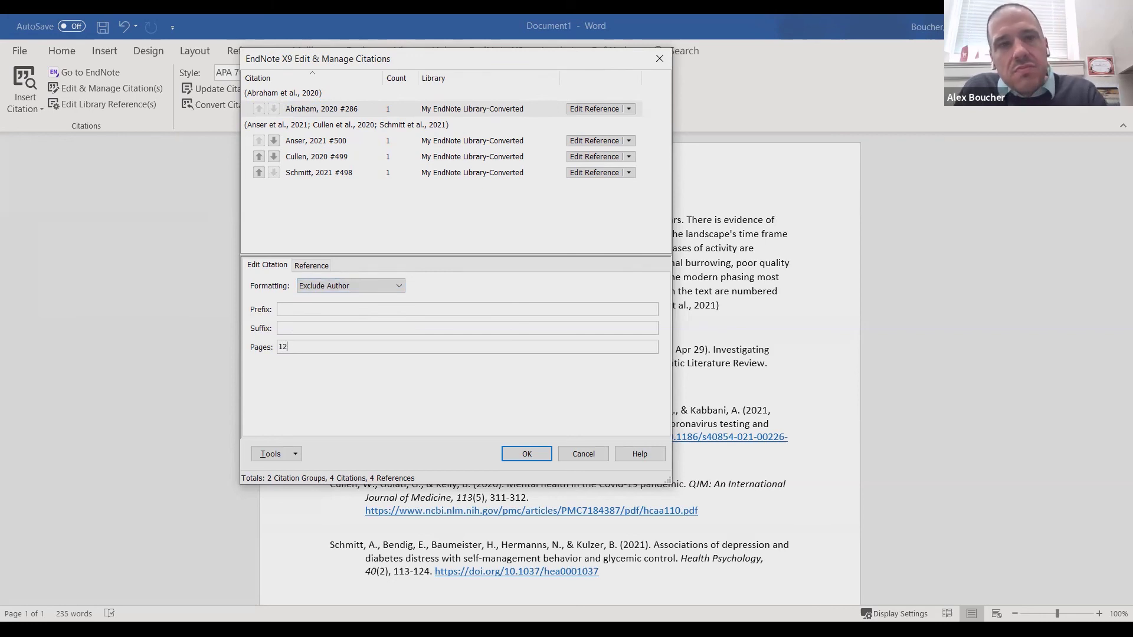
pyautogui.click(527, 454)
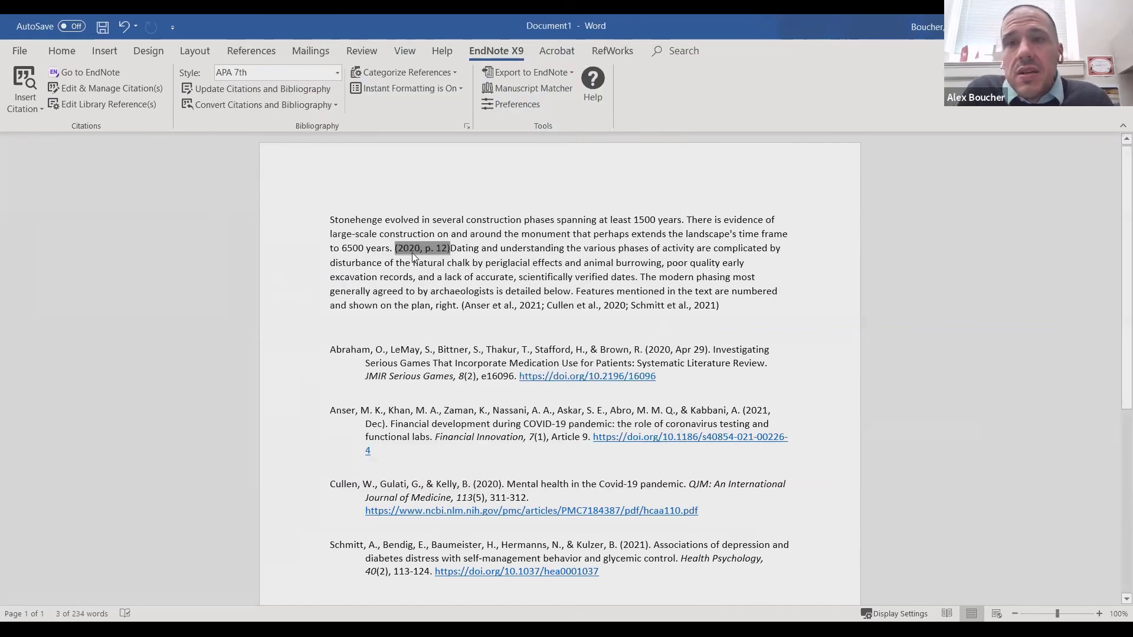
# Step: Review the reference editing options for the page 12 citation in Edit & Manage Citations, and close it without changes
pyautogui.click(92, 85)
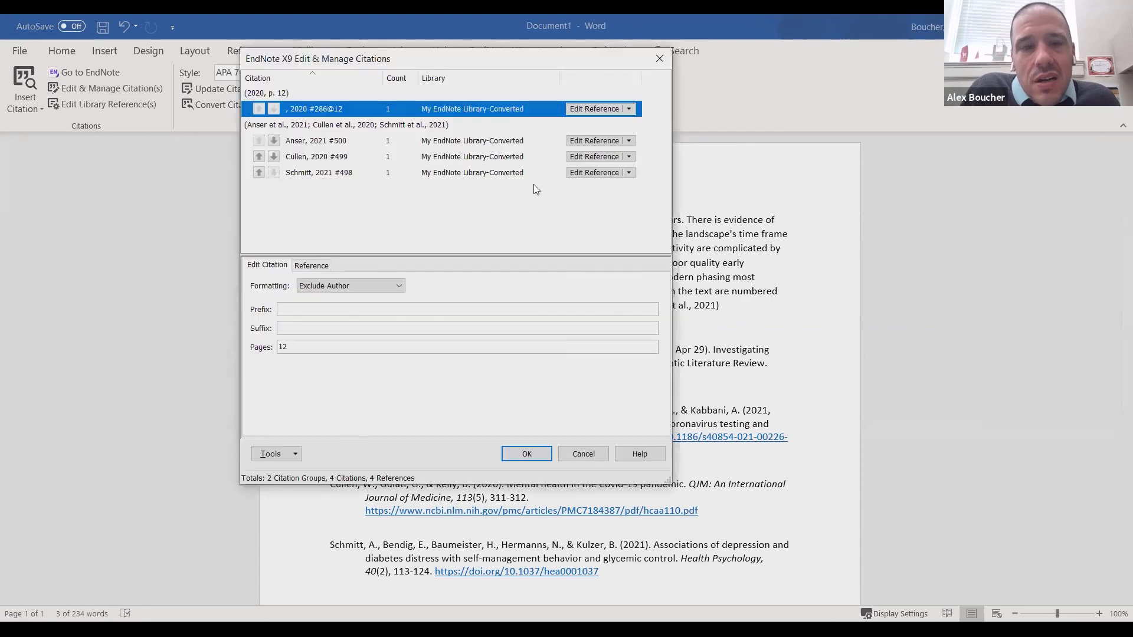
pyautogui.click(629, 110)
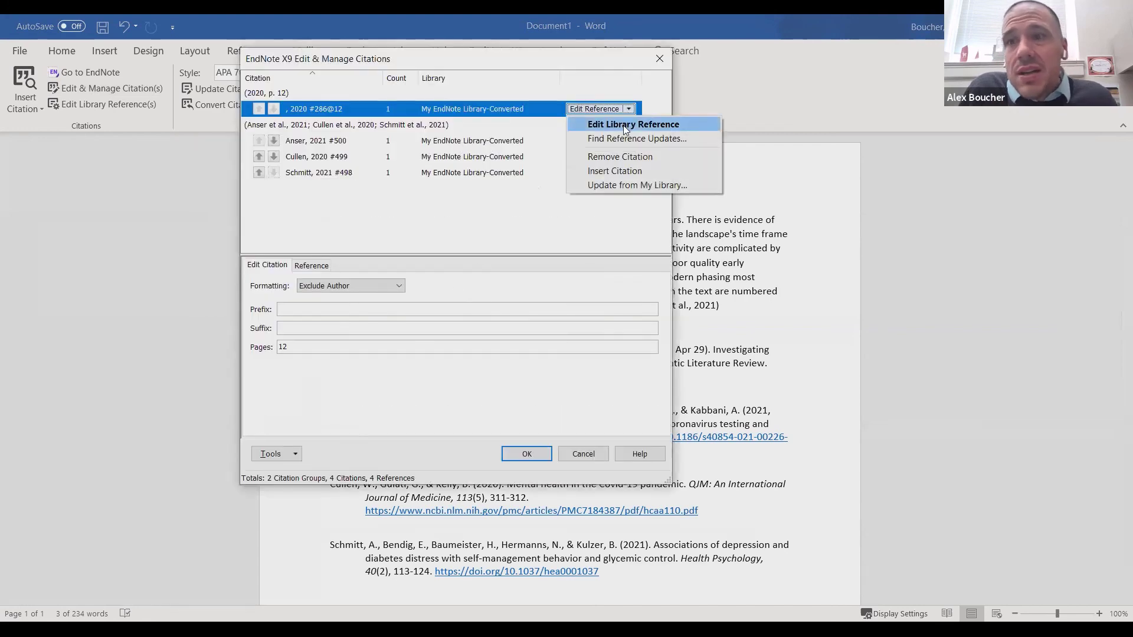
pyautogui.click(661, 58)
pyautogui.click(661, 57)
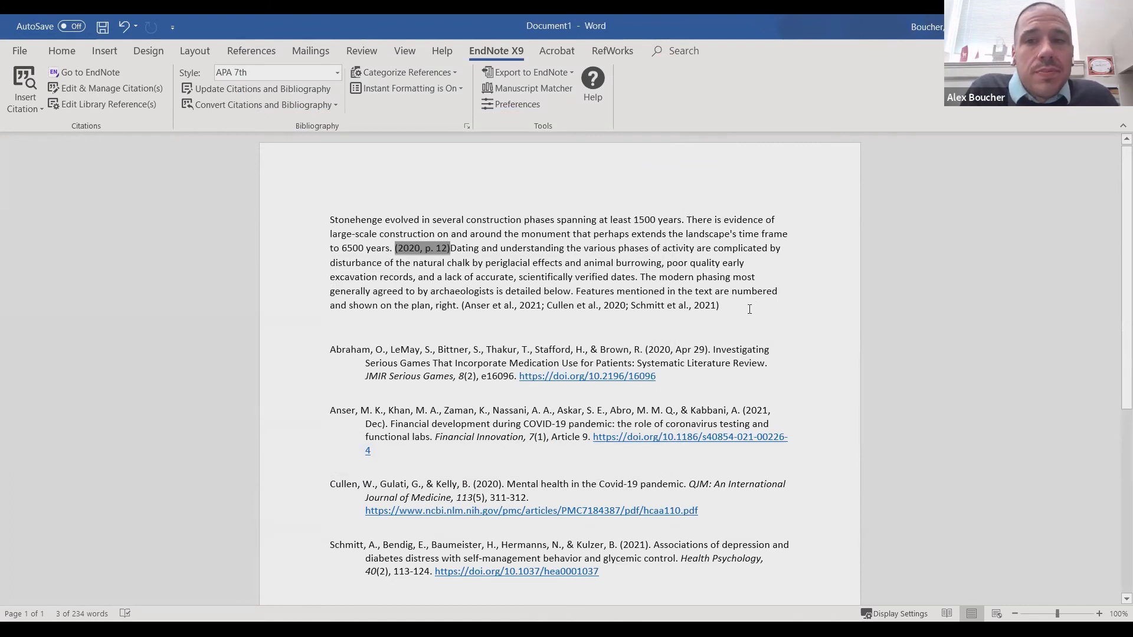
# Step: Convert the citations in the whole Stonehenge paragraph to unformatted citations
pyautogui.moveTo(751, 307); pyautogui.dragTo(322, 201)
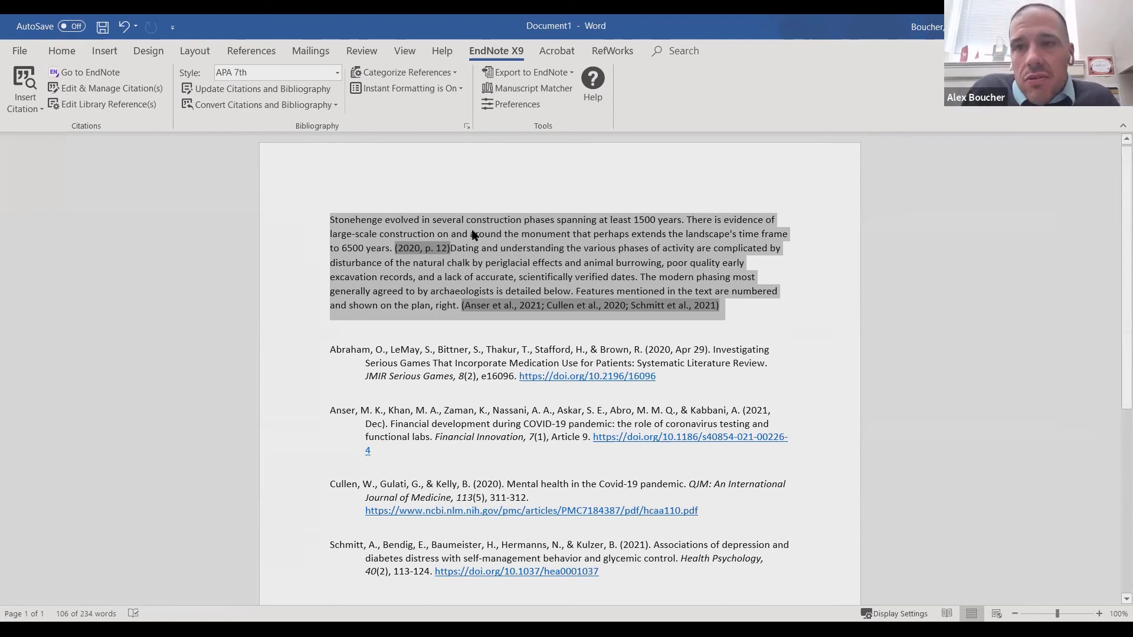
pyautogui.click(295, 105)
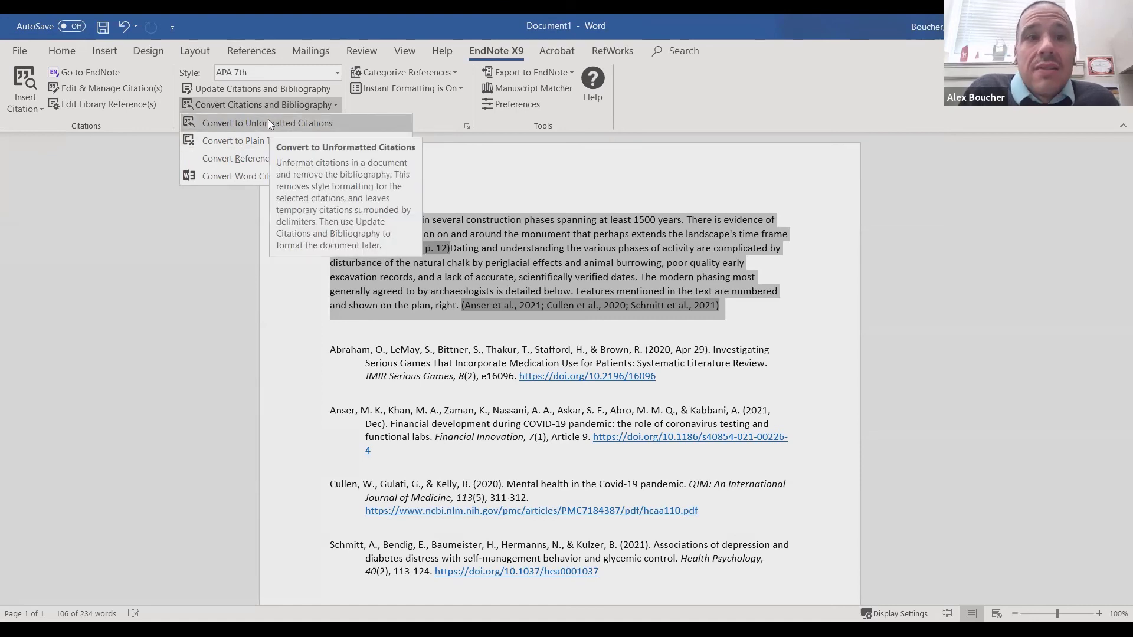
pyautogui.click(268, 123)
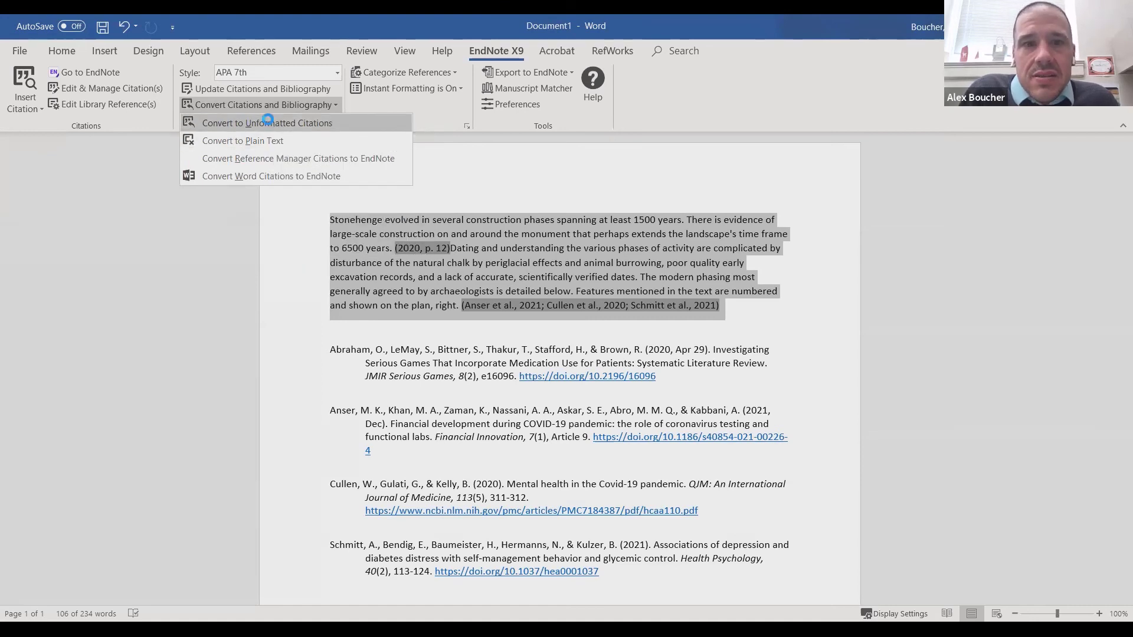
pyautogui.click(555, 264)
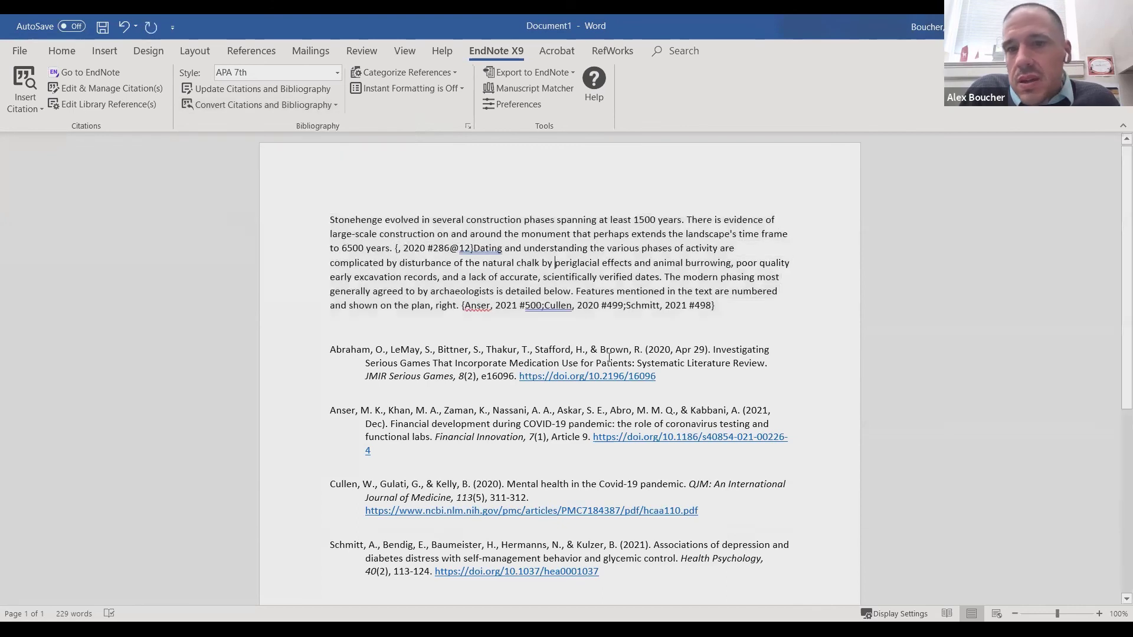
# Step: Copy the Stonehenge paragraph with its unformatted citations and paste it below the original, separated by blank lines
pyautogui.moveTo(722, 303); pyautogui.dragTo(298, 189)
pyautogui.hotkey('ctrl', 'c')
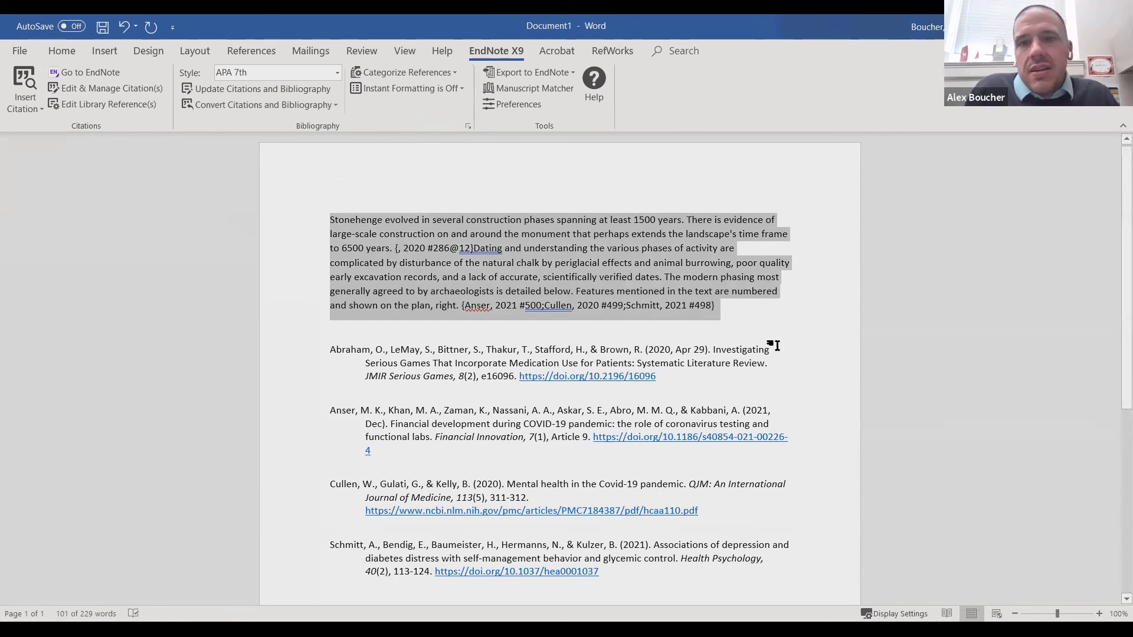
pyautogui.click(753, 316)
pyautogui.press('Return')
pyautogui.press('Return')
pyautogui.press('Return')
pyautogui.press('Return')
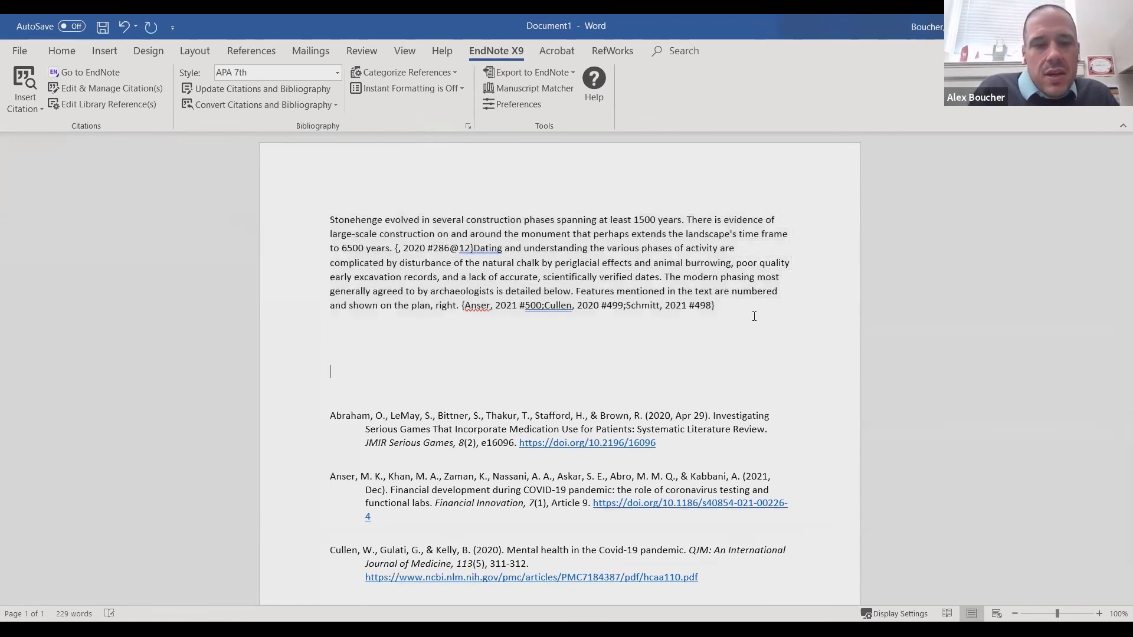
pyautogui.hotkey('ctrl', 'v')
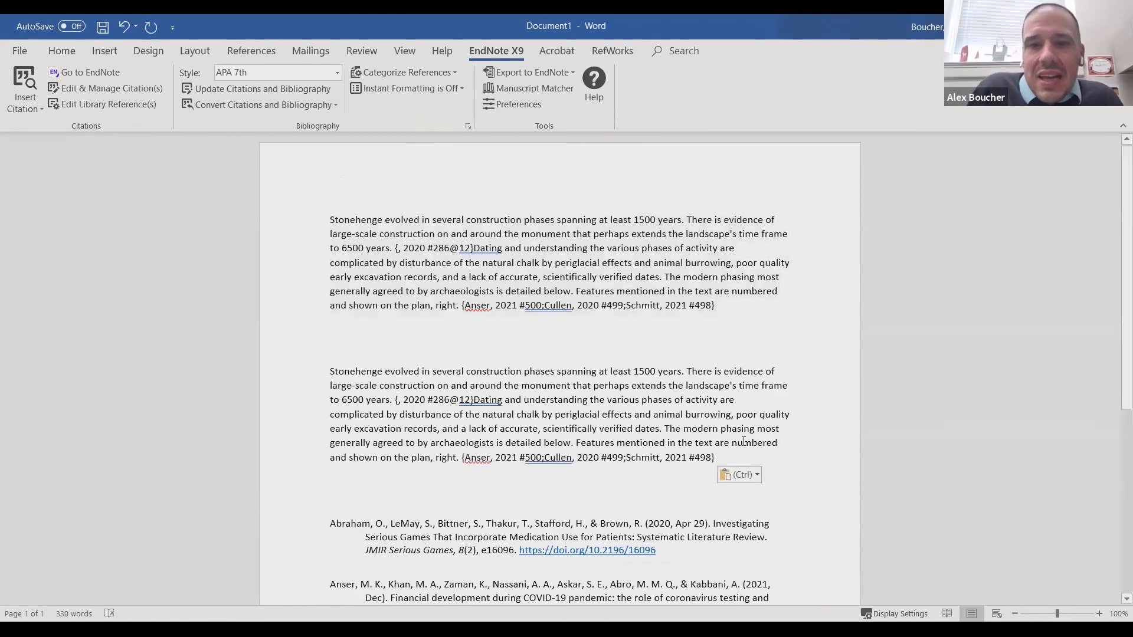
# Step: Update the citations and bibliography from the pasted paragraph, and view the available citation conversion options
pyautogui.moveTo(715, 460); pyautogui.dragTo(325, 370)
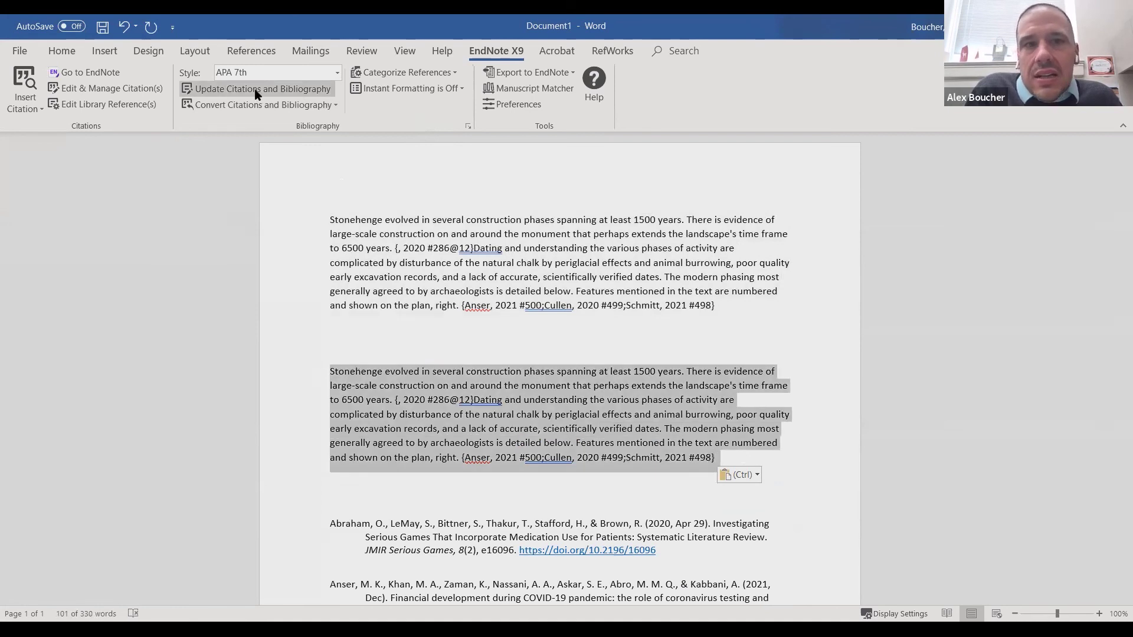
pyautogui.click(255, 90)
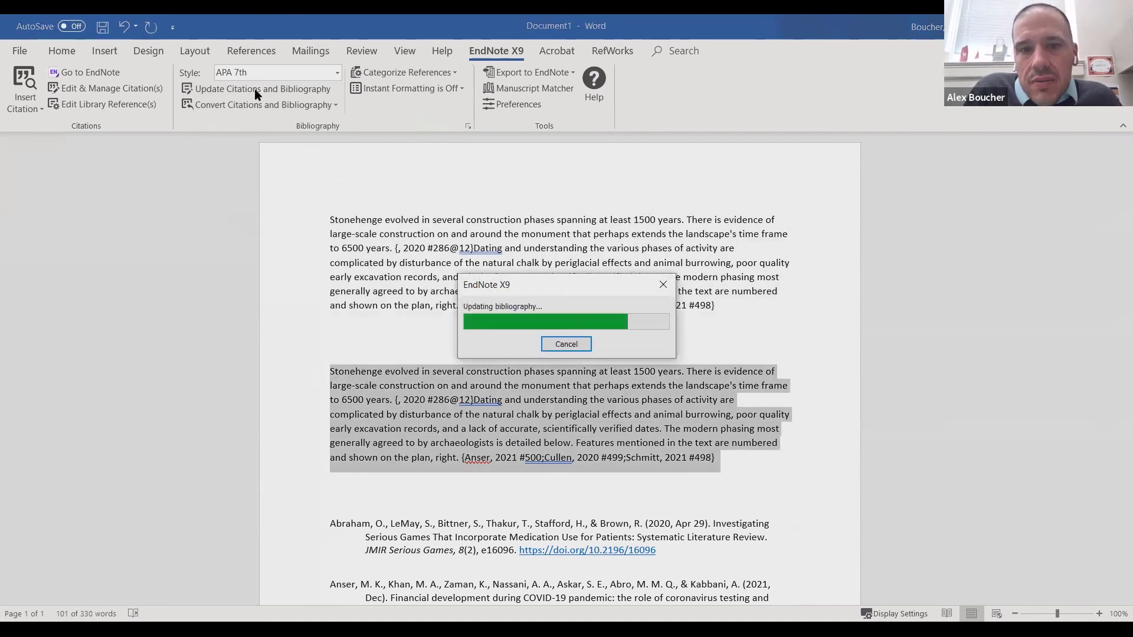
pyautogui.click(459, 327)
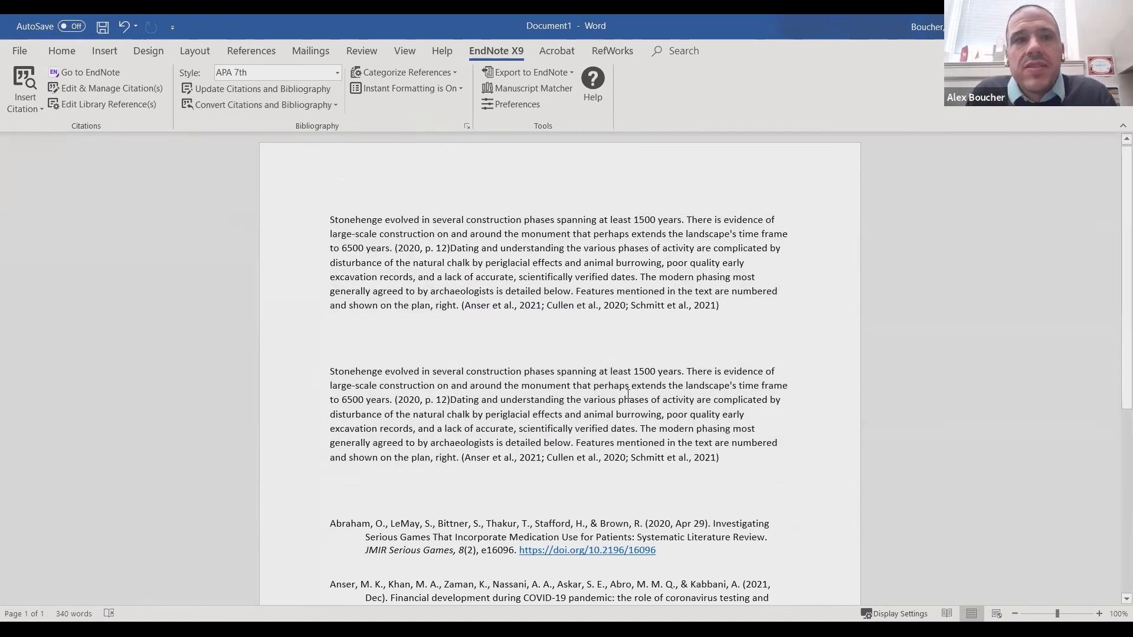
pyautogui.click(254, 105)
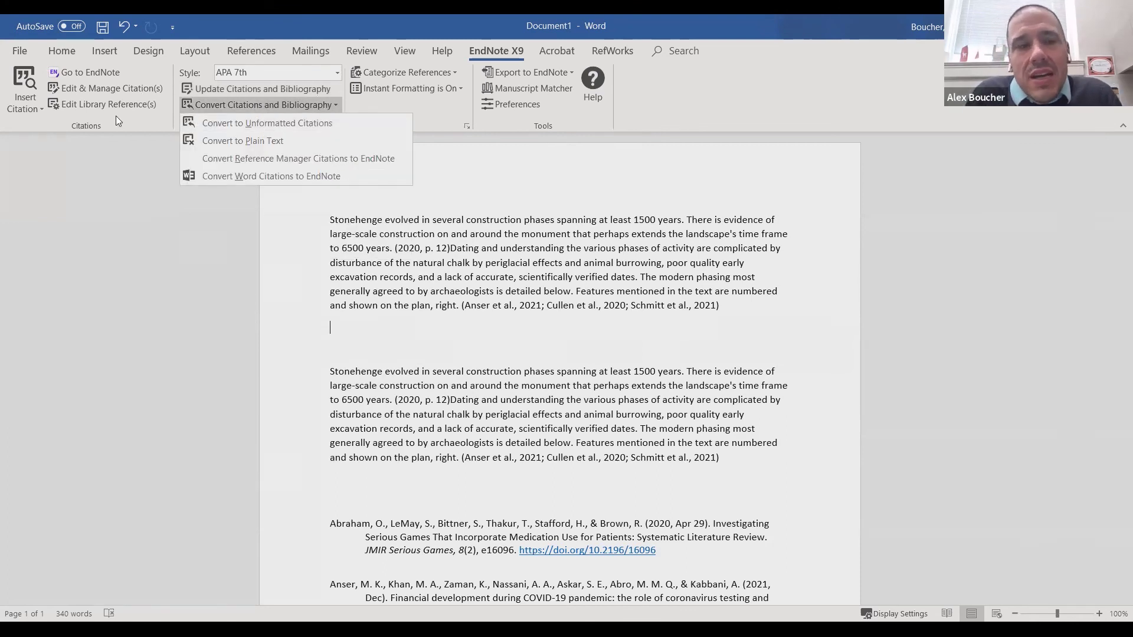
pyautogui.click(105, 93)
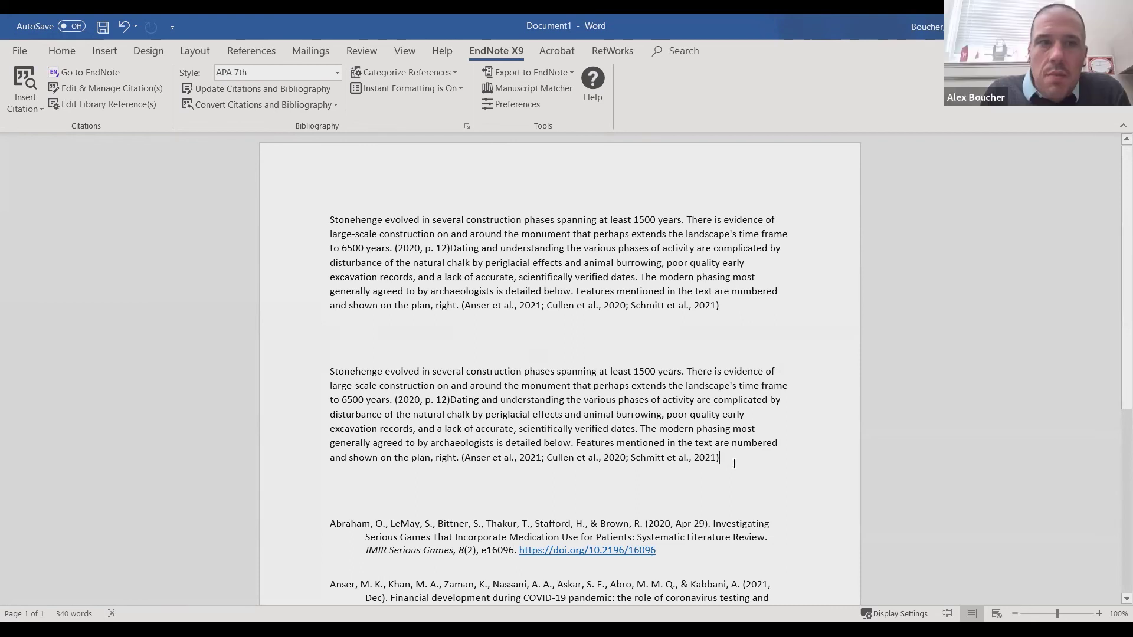
# Step: Insert the Role of student pharmacists citation from the diabetes search at the end of the second Stonehenge paragraph
pyautogui.click(39, 106)
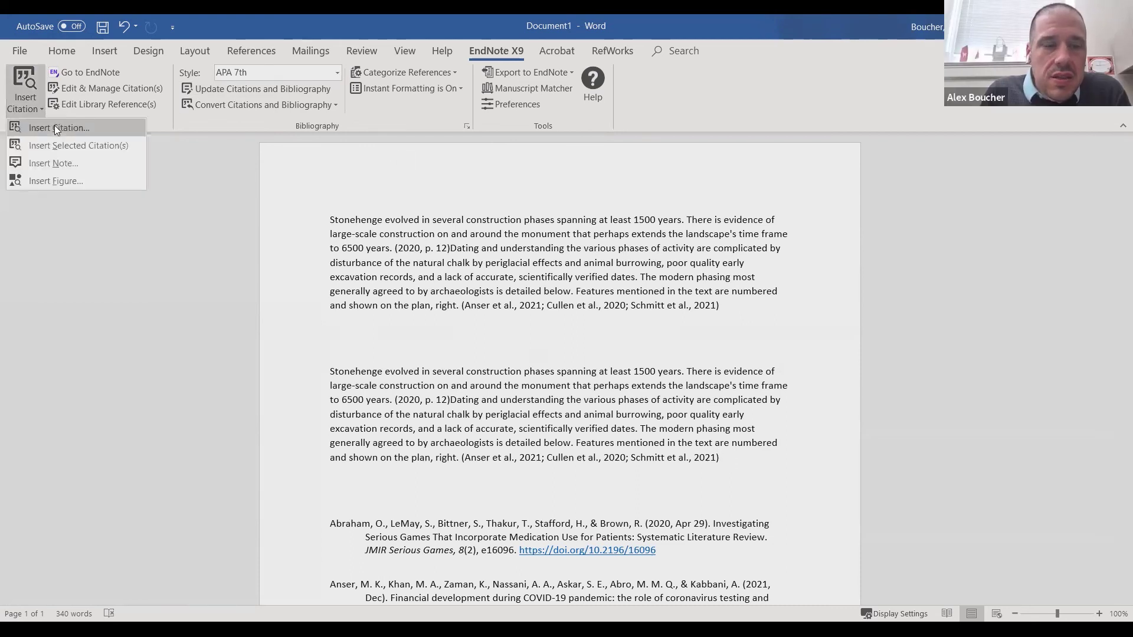
pyautogui.click(55, 128)
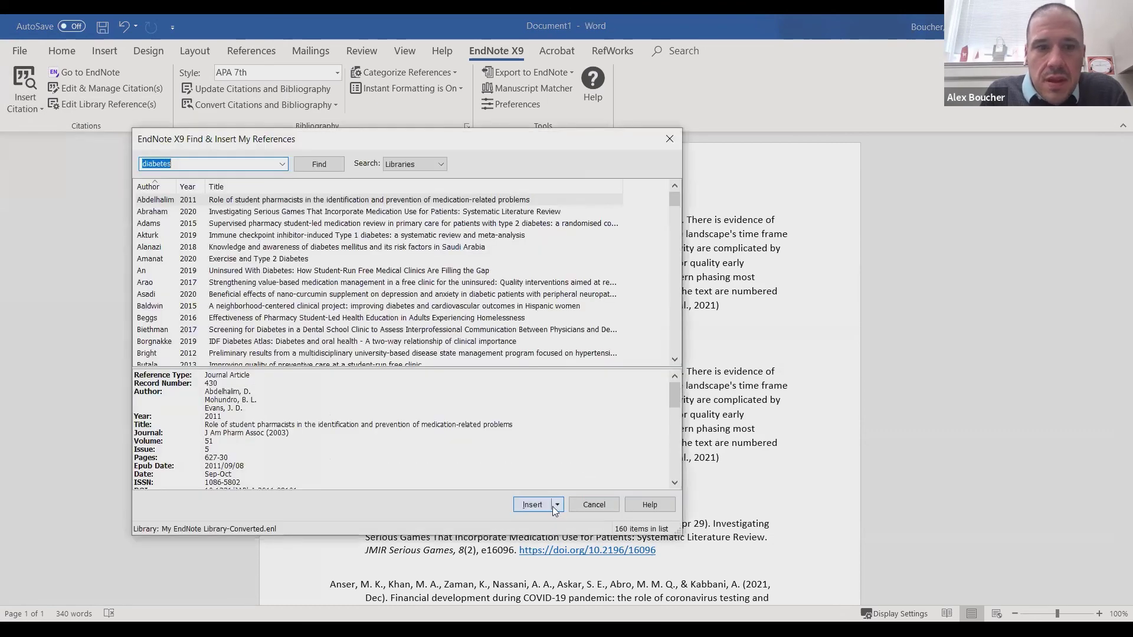
pyautogui.click(557, 505)
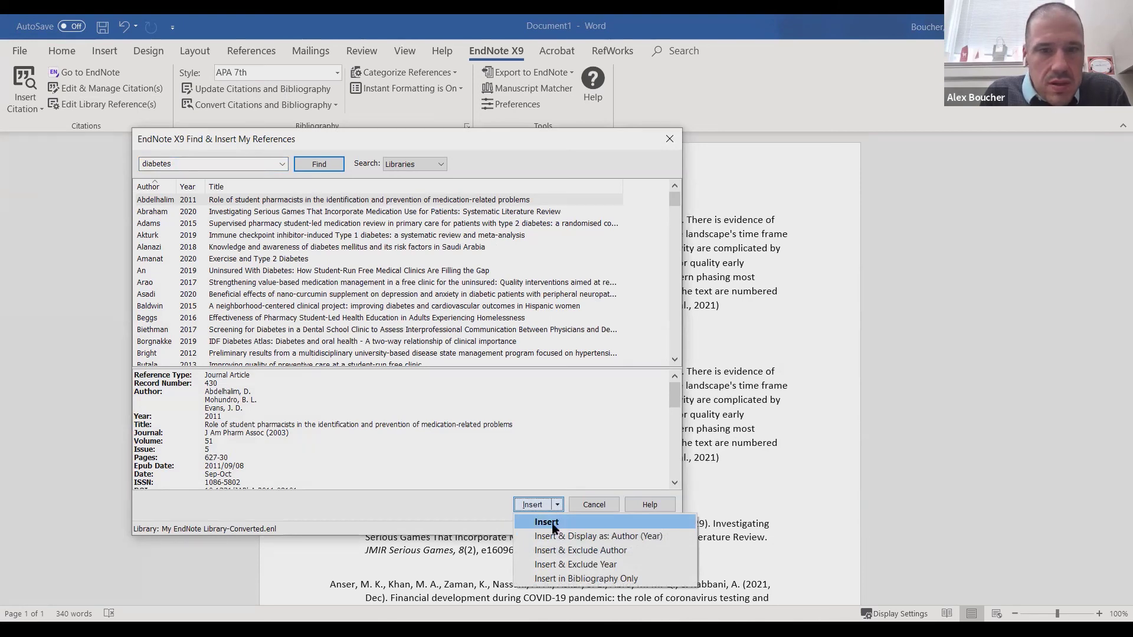
pyautogui.click(549, 522)
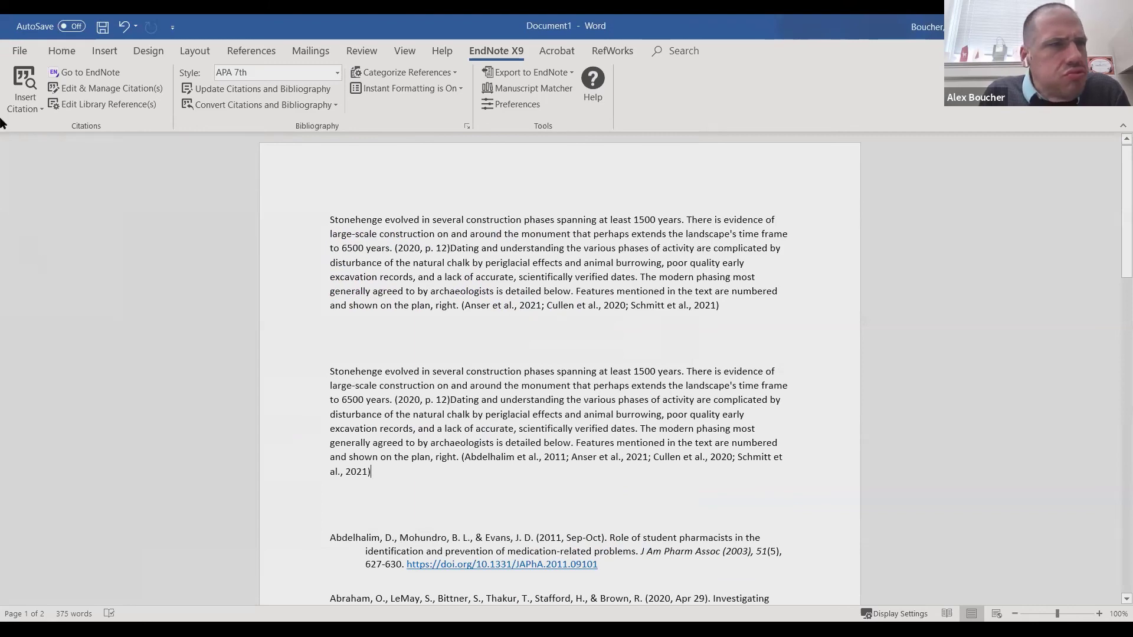
# Step: Review the document's citation groups and the first citation's reference details in Edit & Manage Citations, and update the citations and bibliography
pyautogui.click(105, 88)
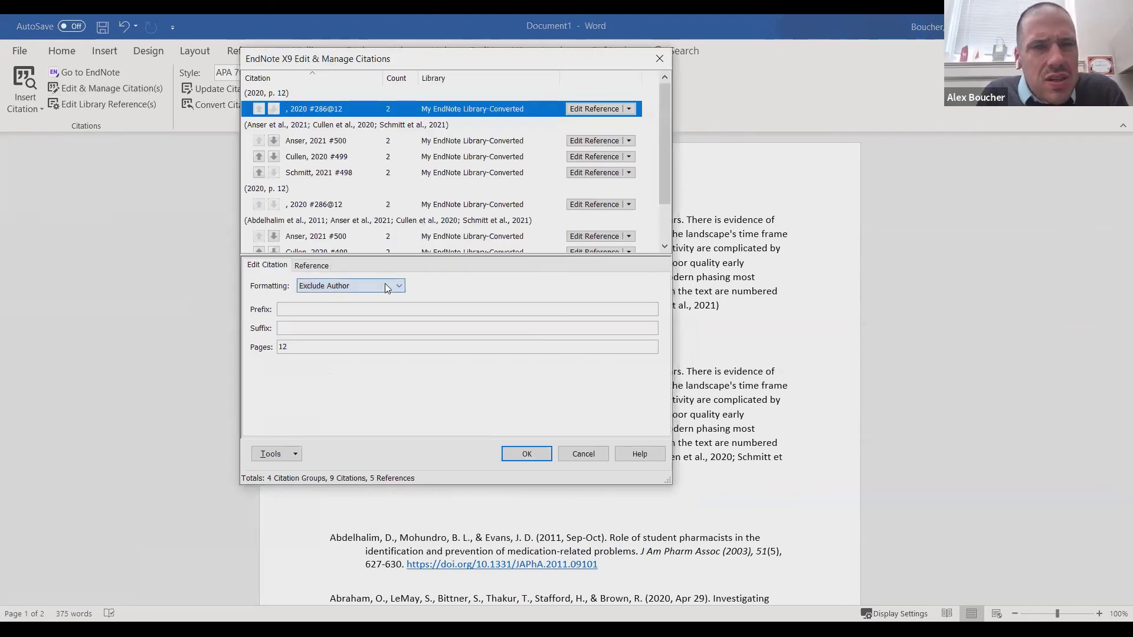
pyautogui.moveTo(663, 150); pyautogui.dragTo(650, 216)
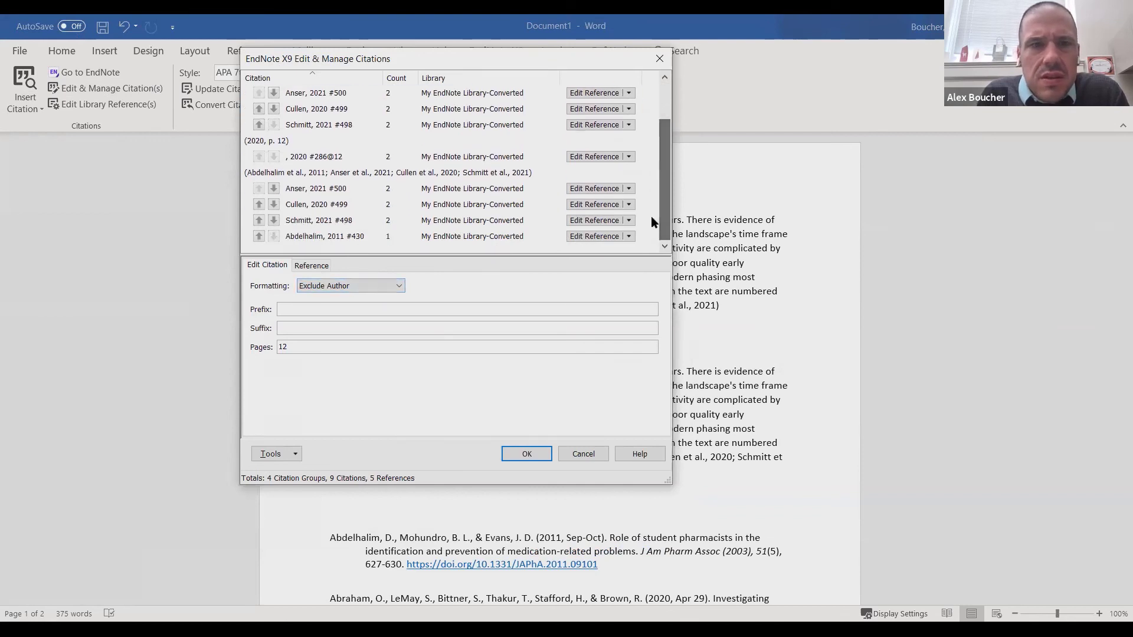
pyautogui.click(311, 267)
pyautogui.click(656, 425)
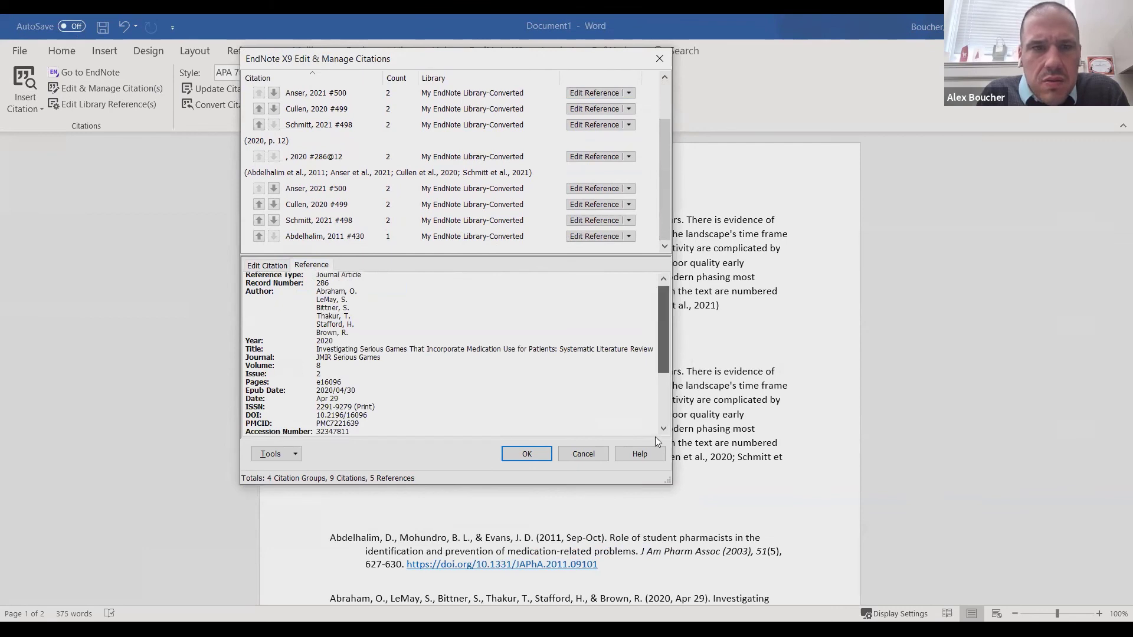
pyautogui.click(285, 454)
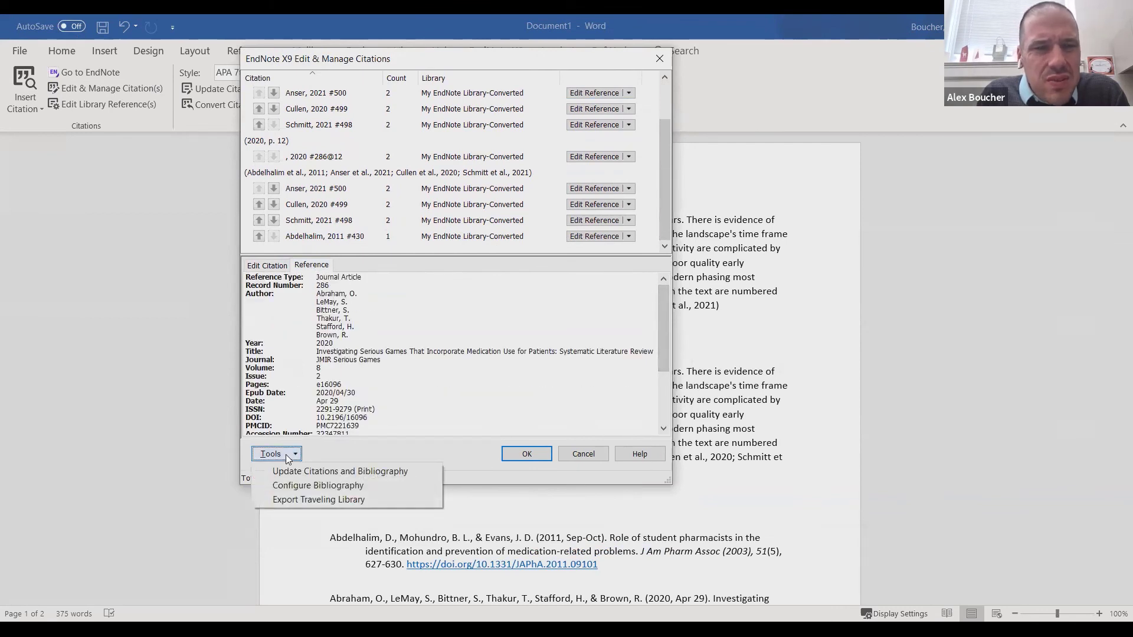
pyautogui.click(331, 473)
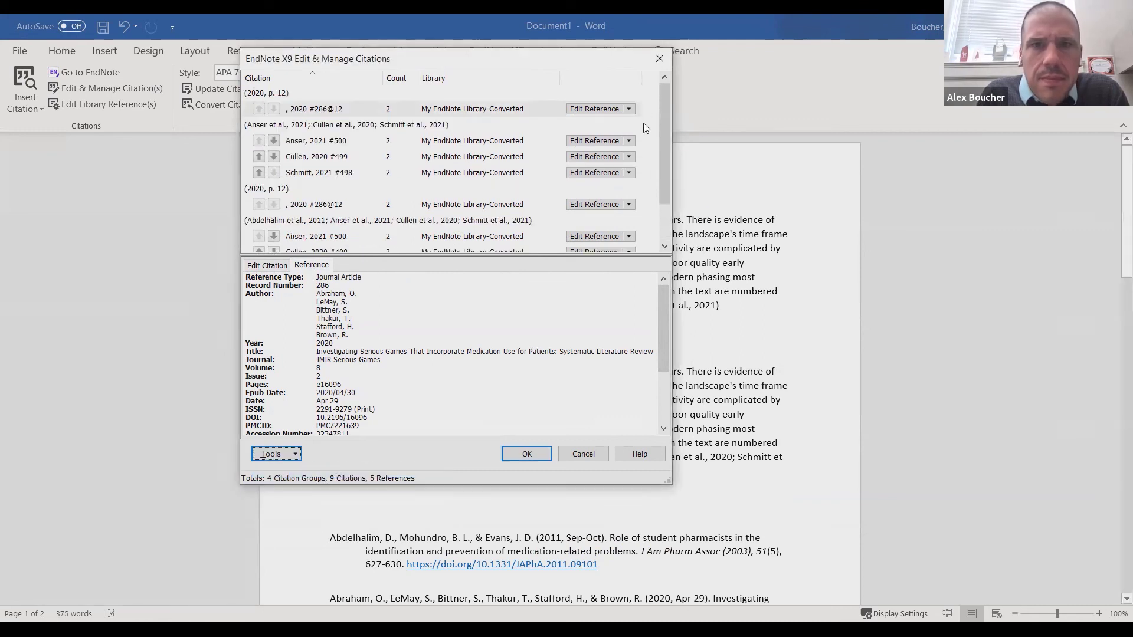
# Step: View the reference editing and citation removal options for the first citation, and close the citation manager without changes
pyautogui.click(628, 110)
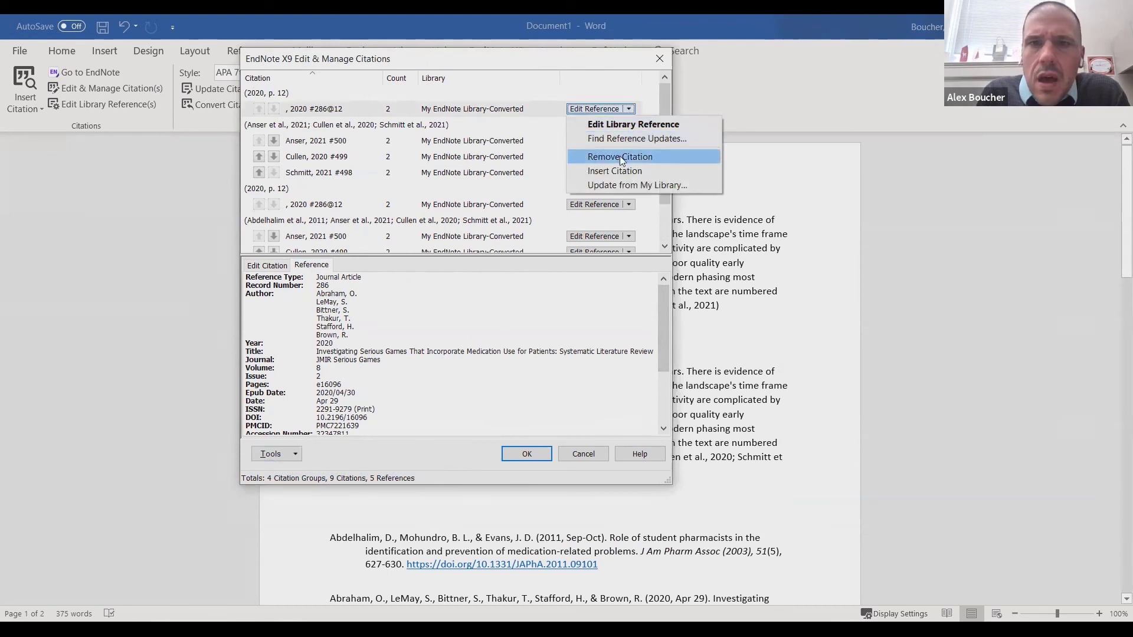
pyautogui.click(189, 126)
pyautogui.click(597, 119)
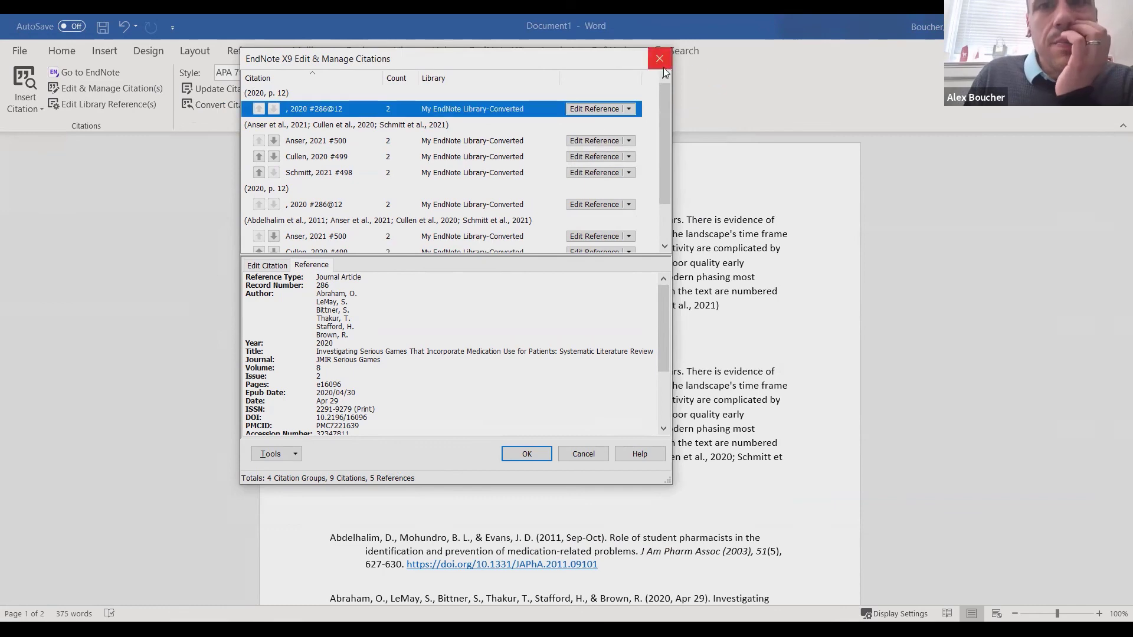
pyautogui.click(665, 65)
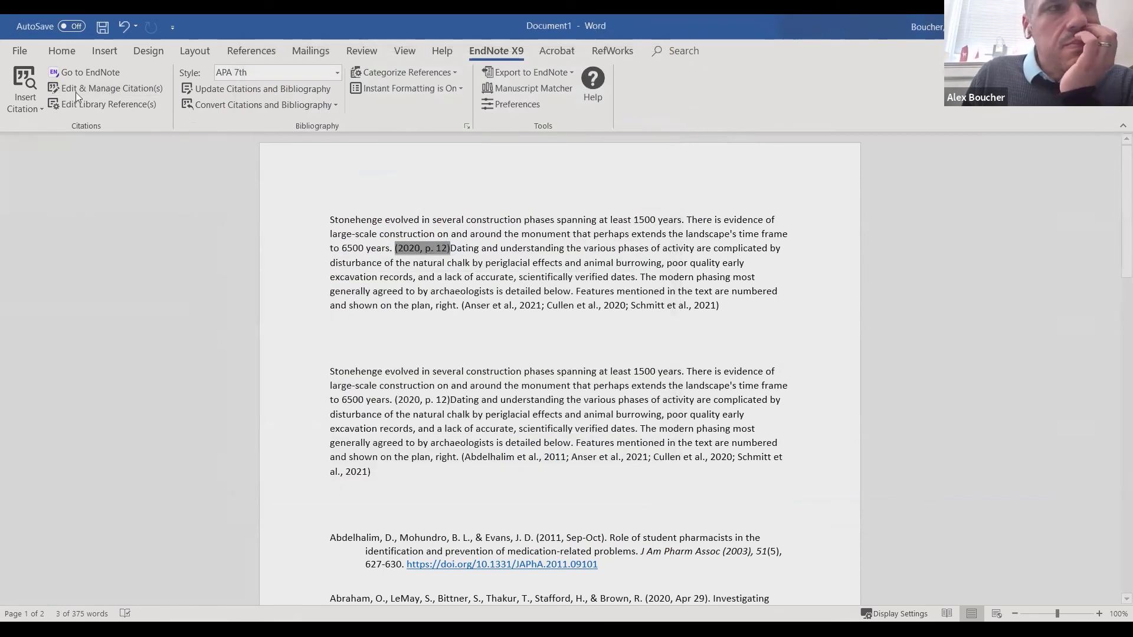
# Step: Switch the output style to Chicago 17th Footnote with the first Stonehenge paragraph selected, and check the bibliography
pyautogui.click(24, 103)
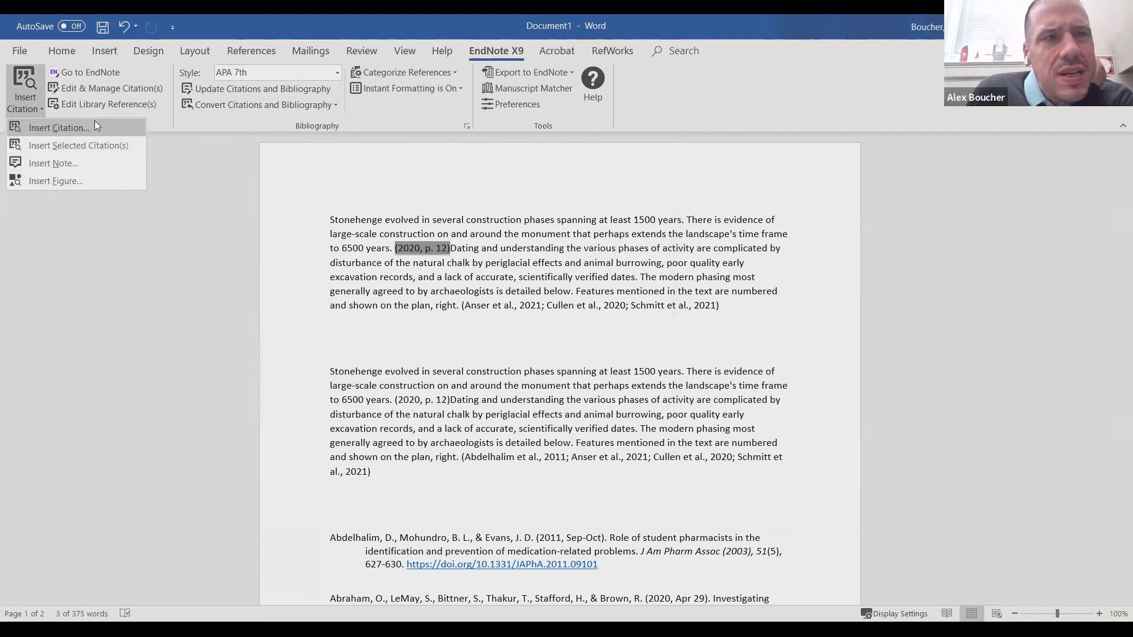
pyautogui.click(334, 72)
pyautogui.moveTo(751, 305); pyautogui.dragTo(307, 167)
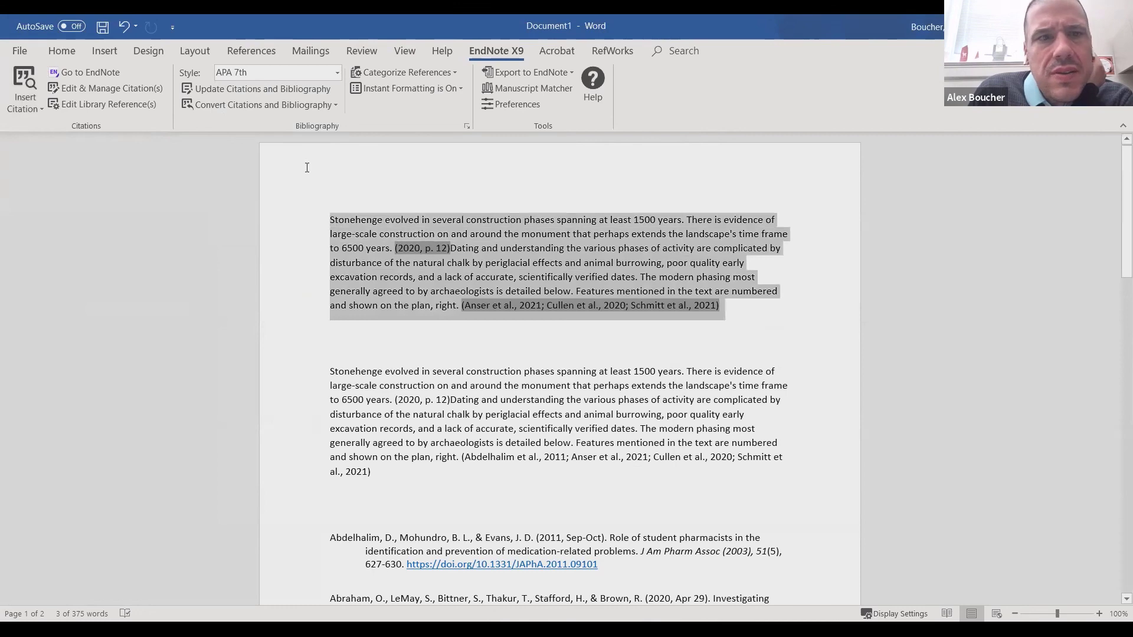
pyautogui.click(334, 73)
pyautogui.click(258, 143)
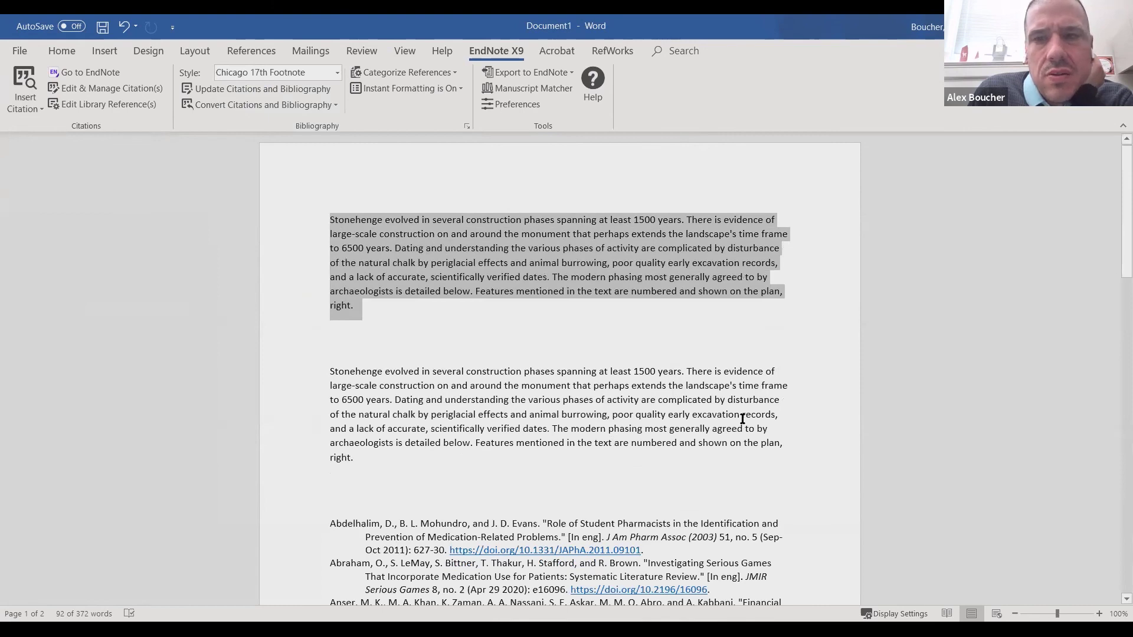
pyautogui.scroll(-8, 1114, 274)
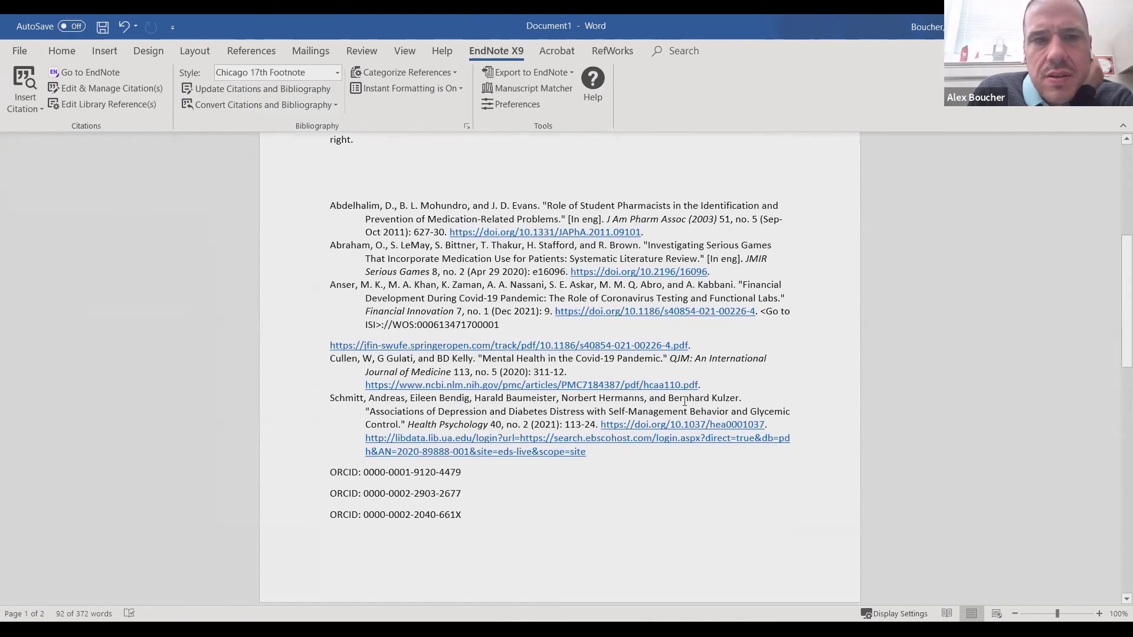
pyautogui.moveTo(1124, 301); pyautogui.dragTo(1114, 194)
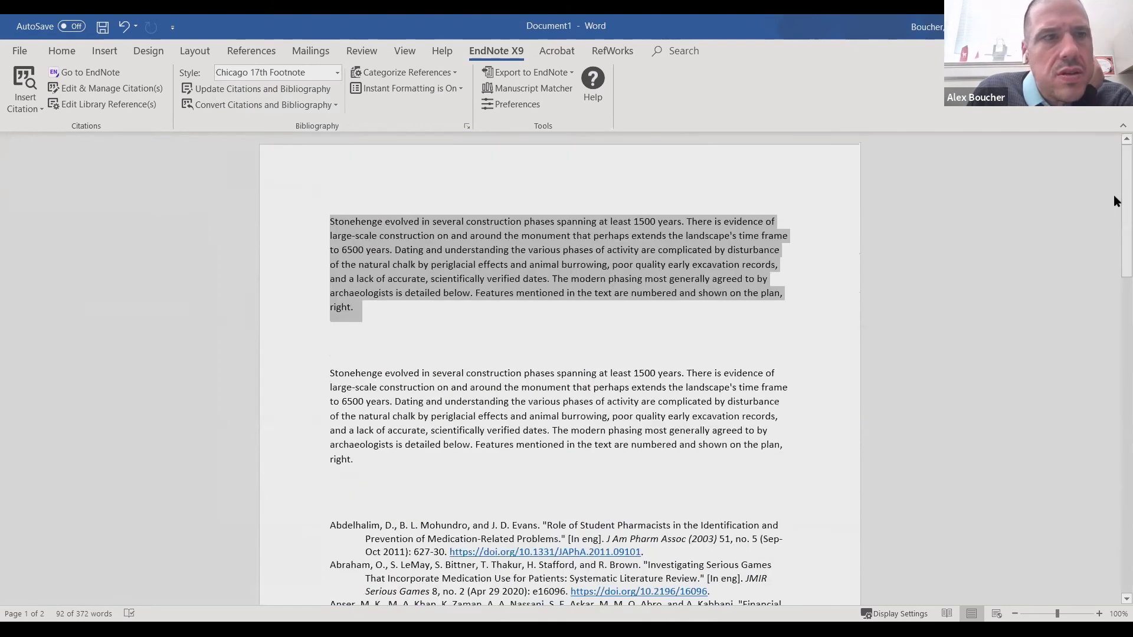
# Step: Insert the Effectiveness of Pharmacy Student-Led Health Education citation at the end of the first Stonehenge paragraph, and update the citations and bibliography
pyautogui.click(29, 99)
pyautogui.click(651, 380)
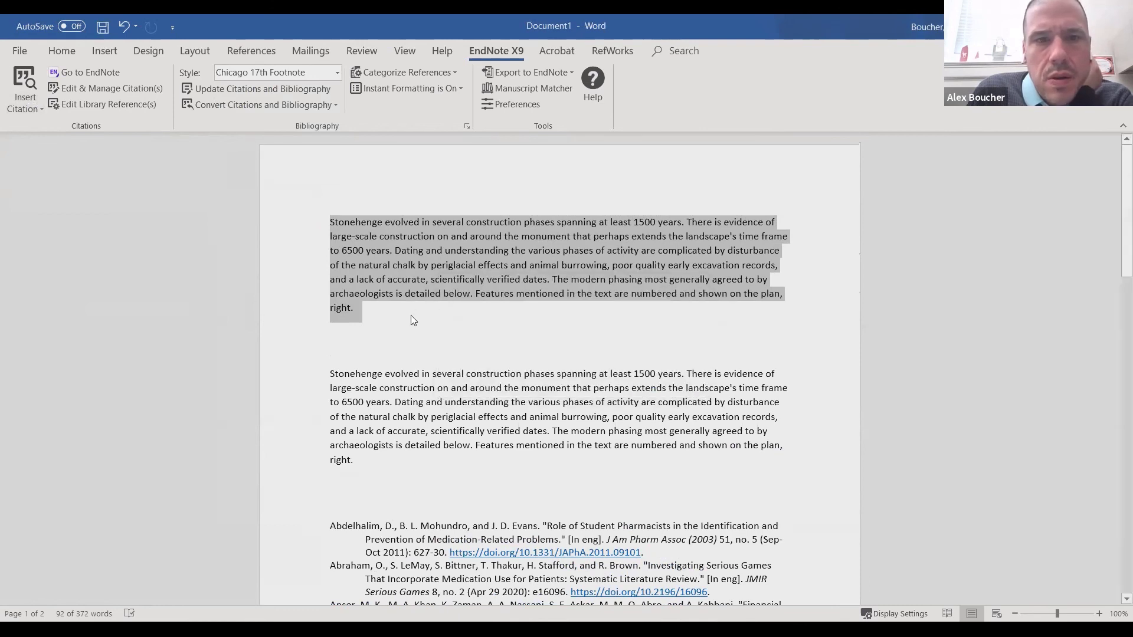
pyautogui.click(409, 317)
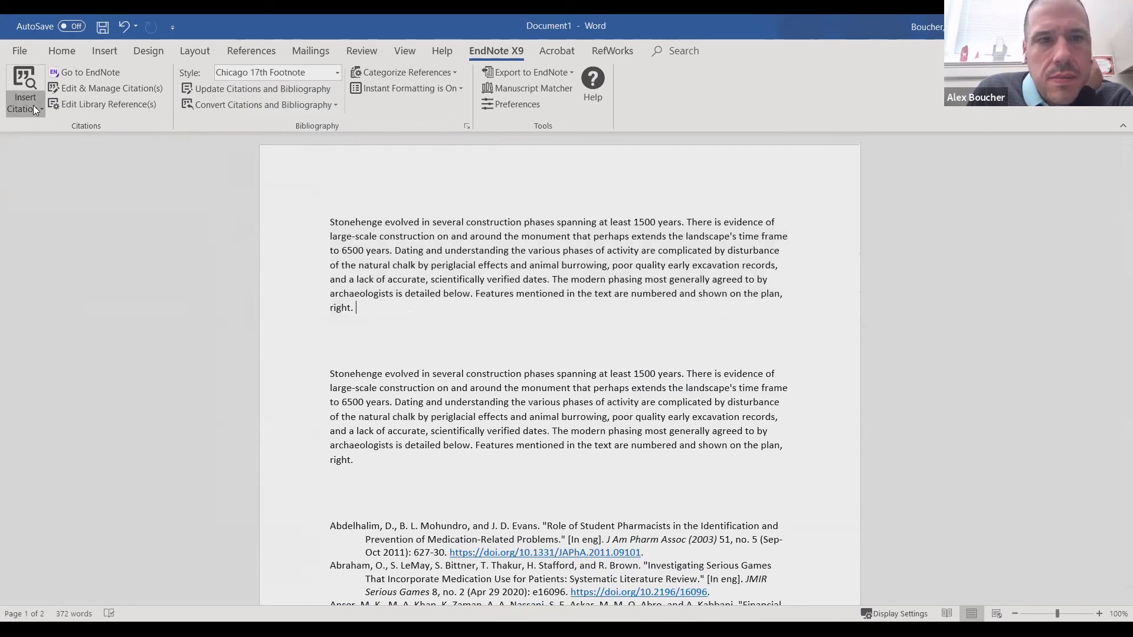
pyautogui.click(33, 105)
pyautogui.click(304, 321)
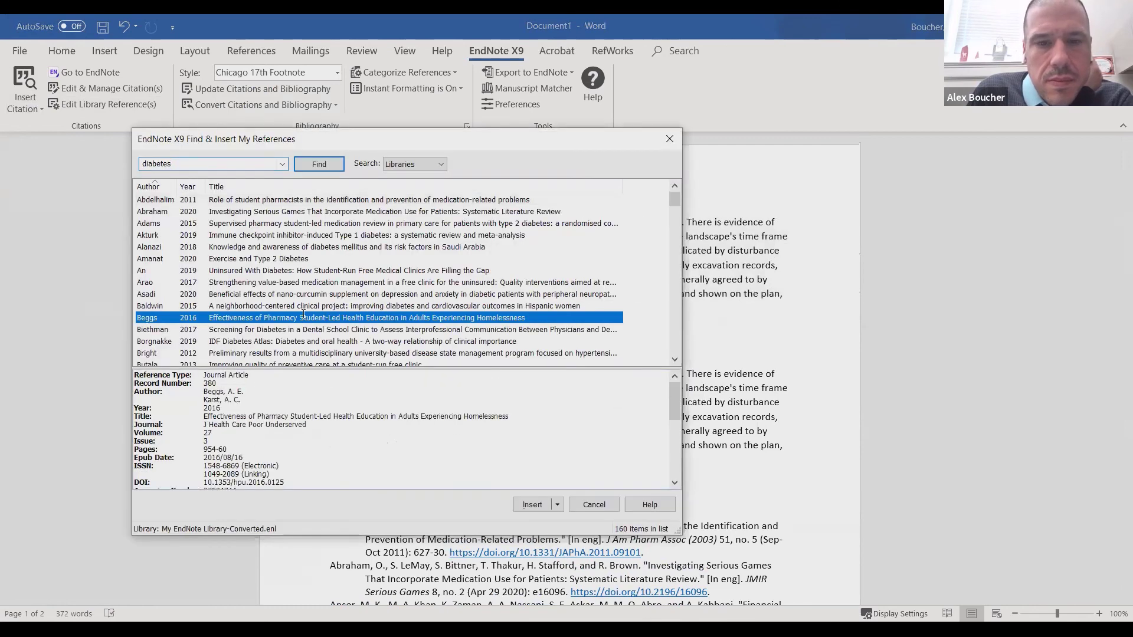
pyautogui.click(557, 505)
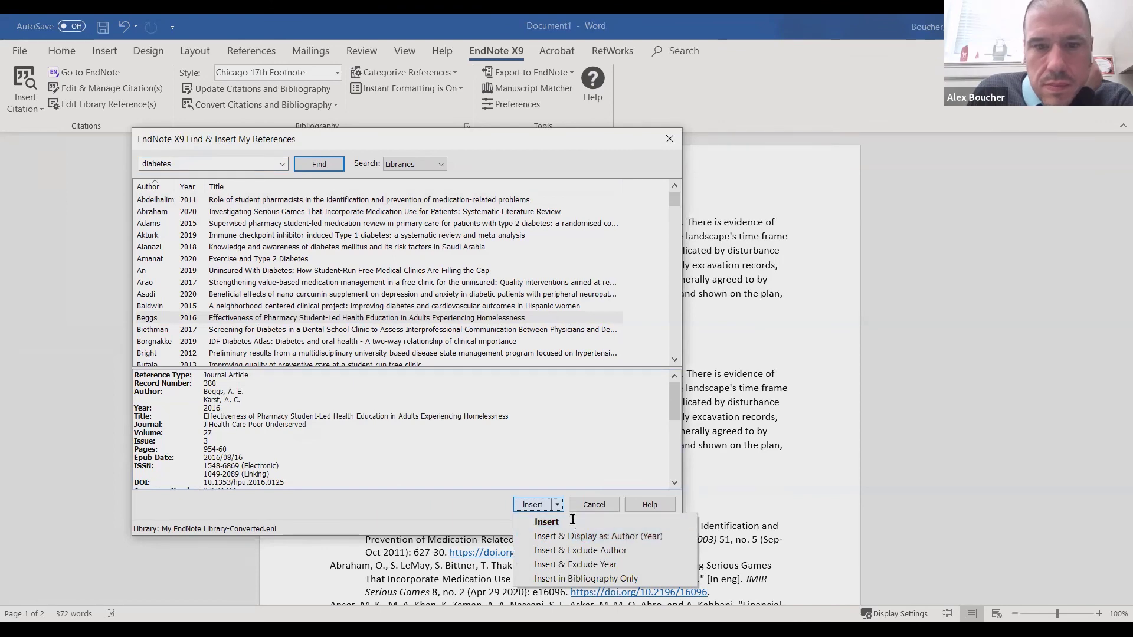
pyautogui.click(572, 520)
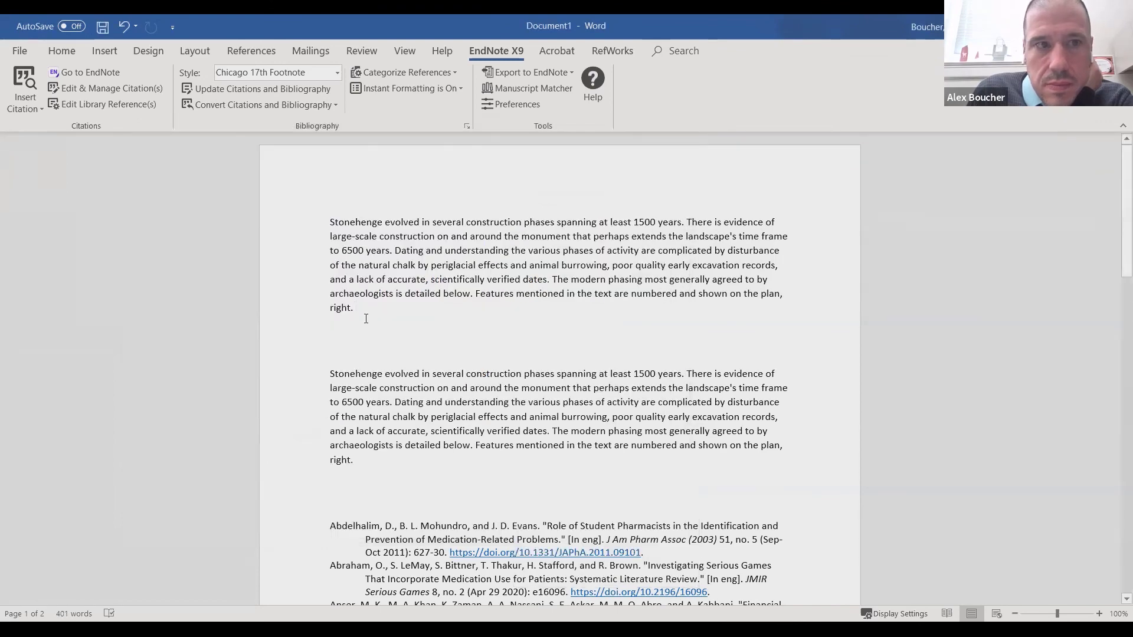
pyautogui.click(263, 87)
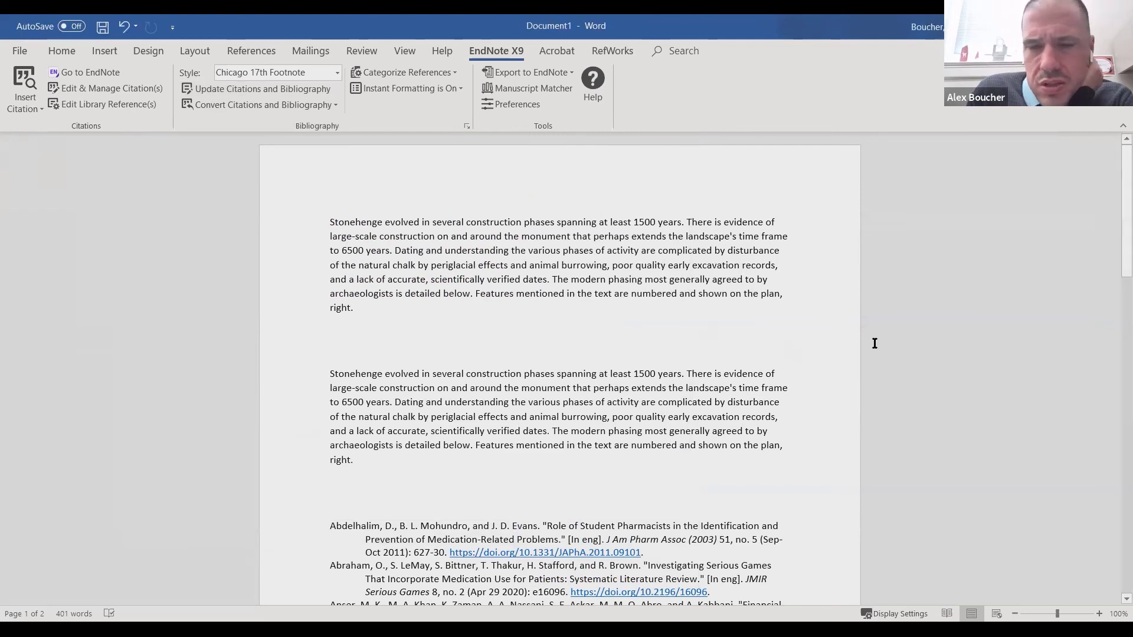
pyautogui.moveTo(1126, 207); pyautogui.dragTo(1091, 205)
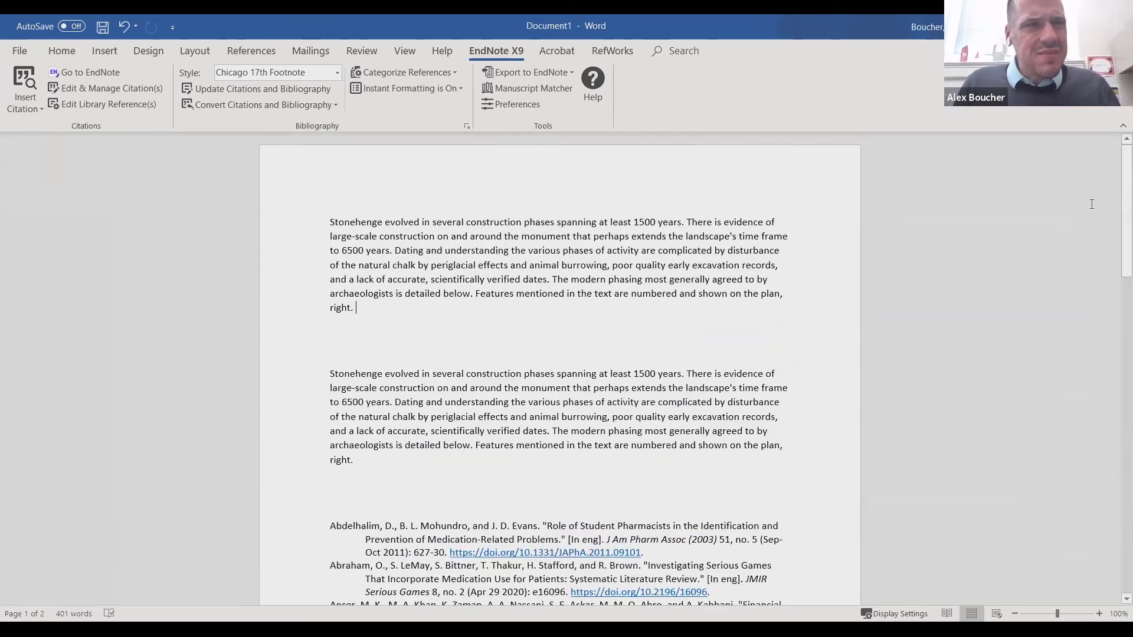
# Step: Check the citation groups in Edit & Manage Citations for the newly inserted reference, and close the dialog
pyautogui.click(21, 103)
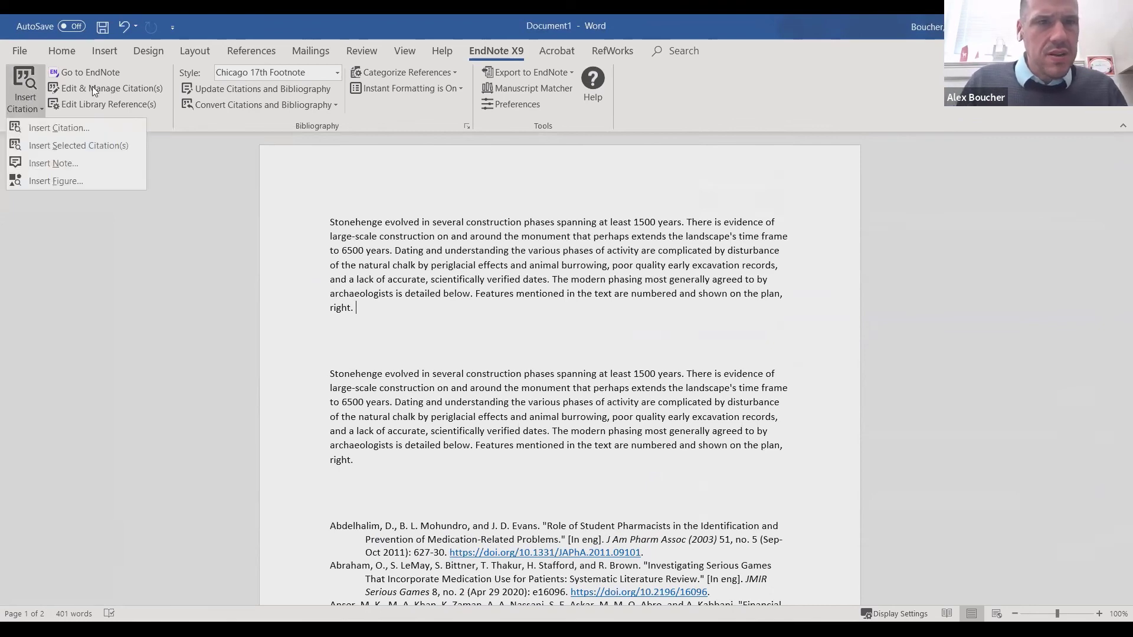
pyautogui.click(92, 88)
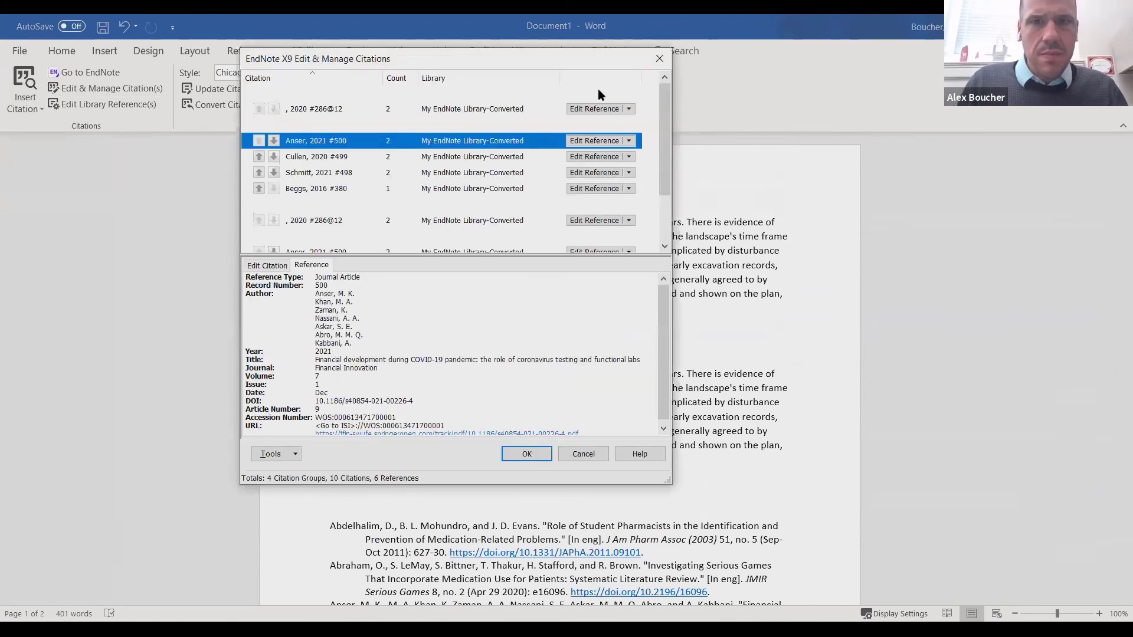
pyautogui.click(659, 58)
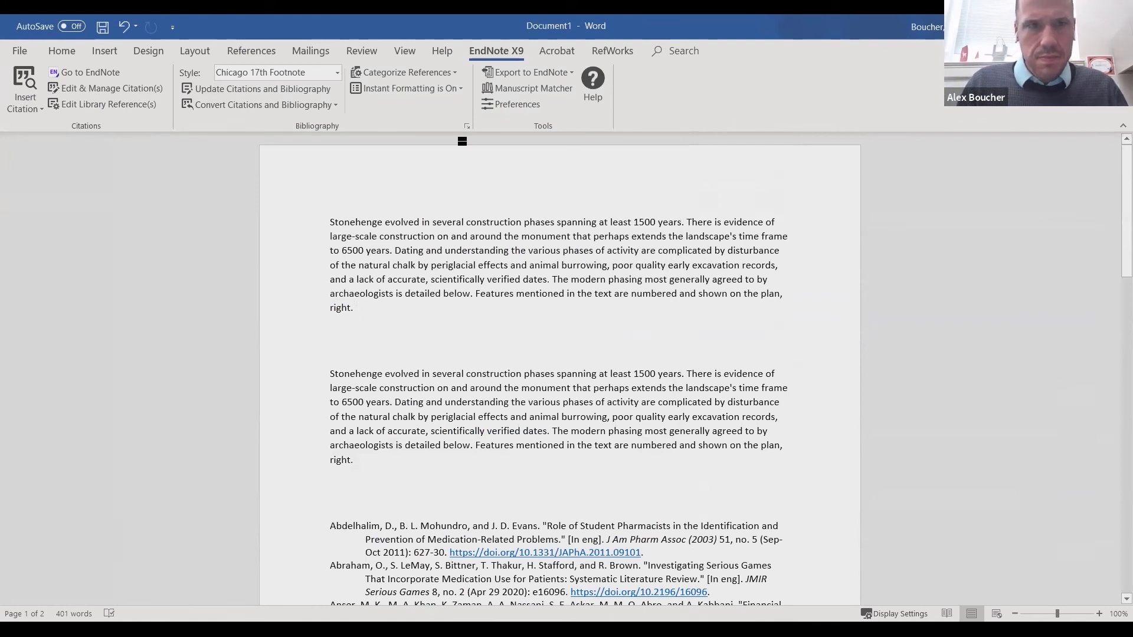
# Step: Change the output style to Turabian 9th Footnote, and view the available citation insertion options
pyautogui.click(332, 73)
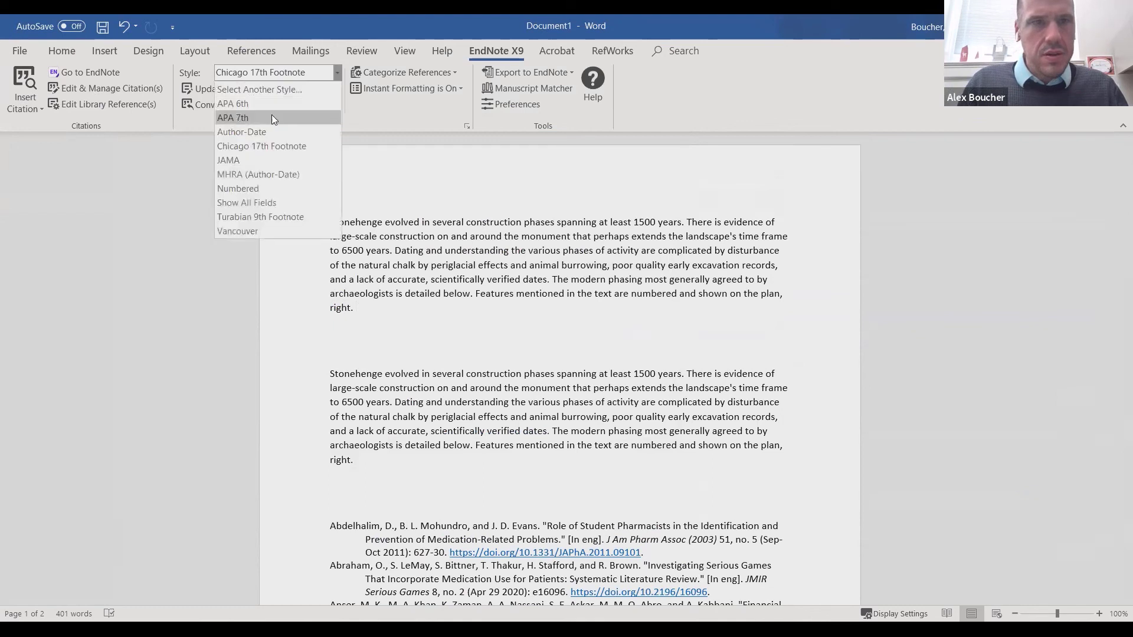
pyautogui.click(251, 217)
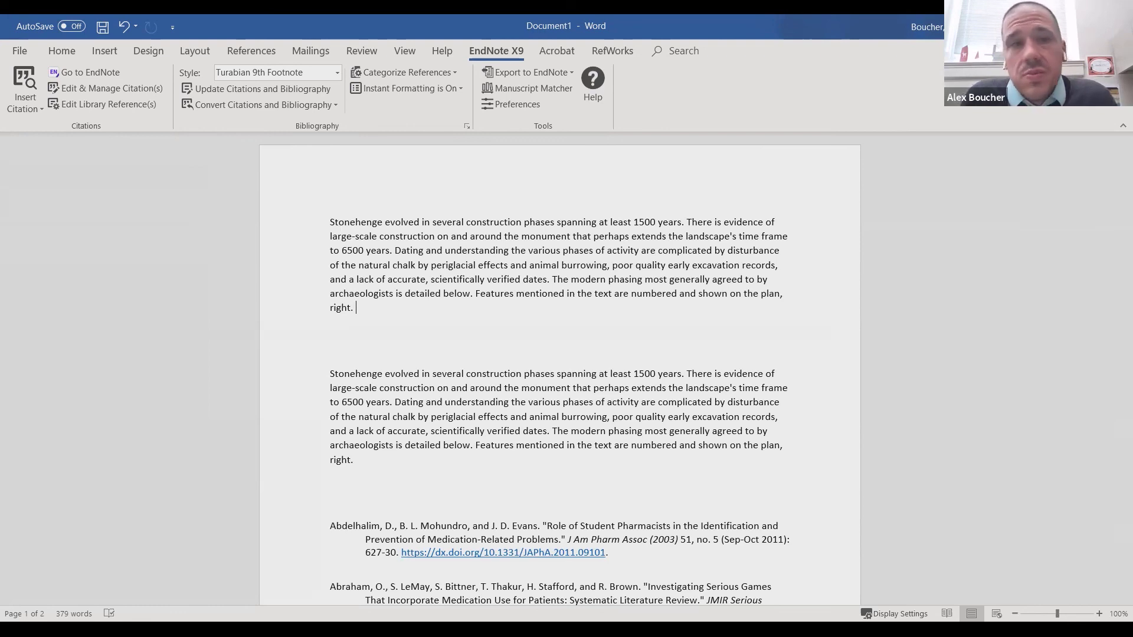
pyautogui.click(32, 107)
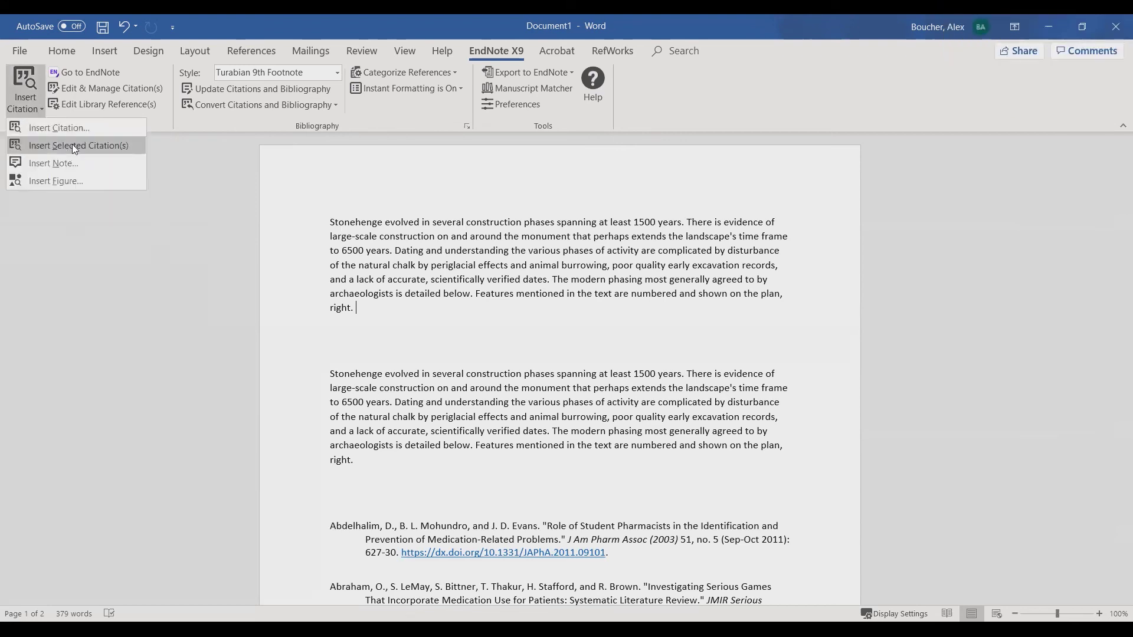
pyautogui.click(285, 159)
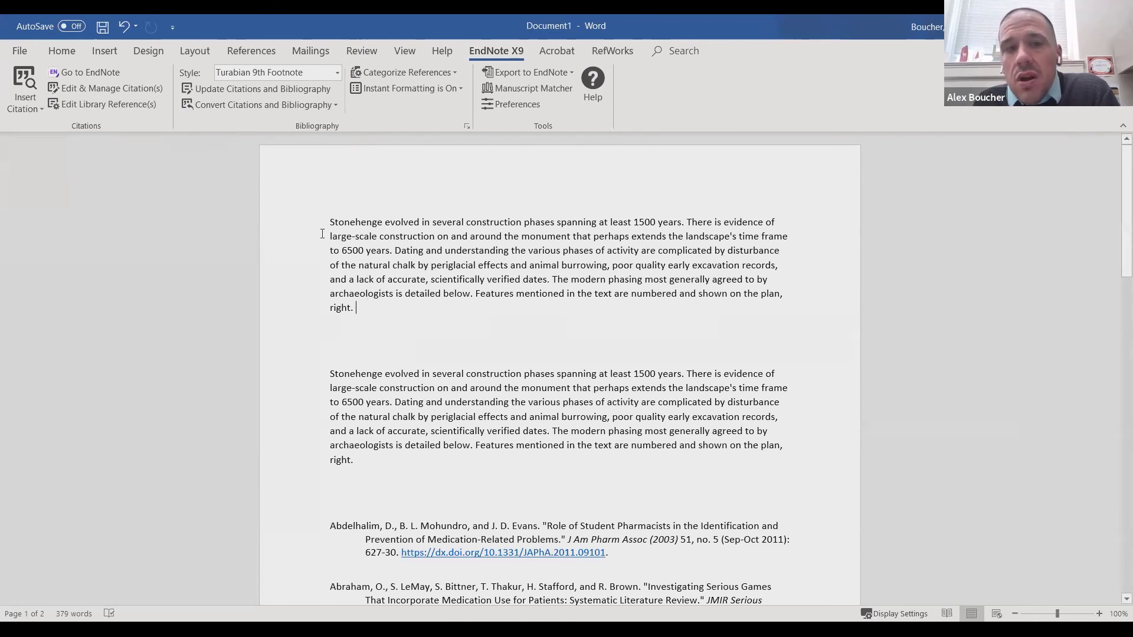
# Step: View the citation conversion options for the first Stonehenge paragraph, and place the cursor at the end of the second paragraph
pyautogui.tripleClick(346, 270)
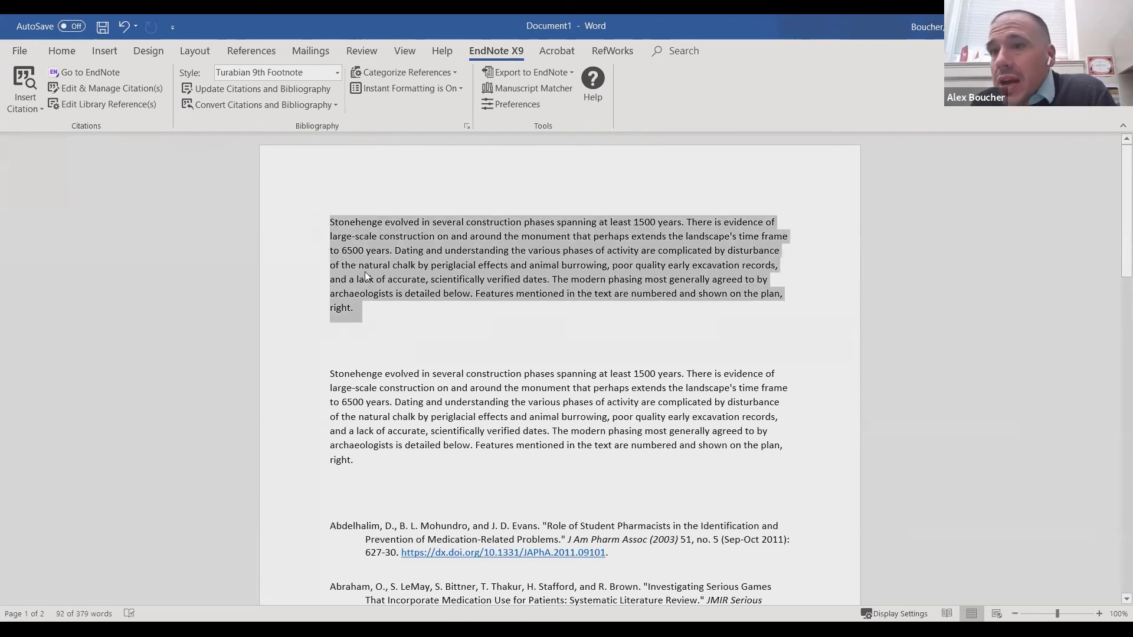
pyautogui.click(279, 103)
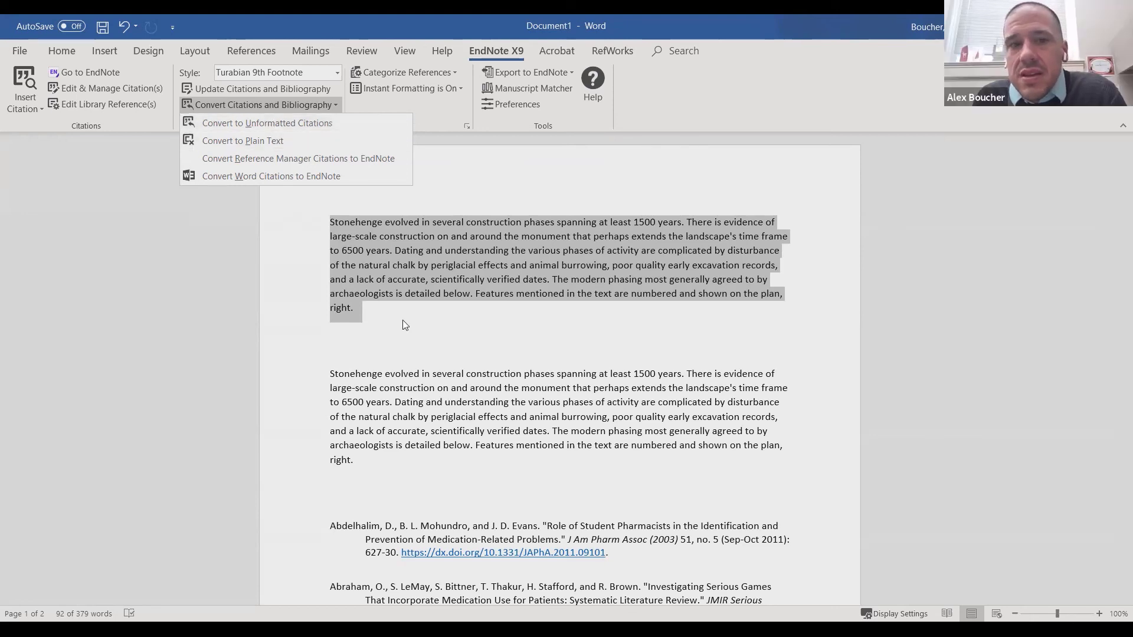
pyautogui.click(372, 413)
pyautogui.click(370, 415)
pyautogui.click(367, 451)
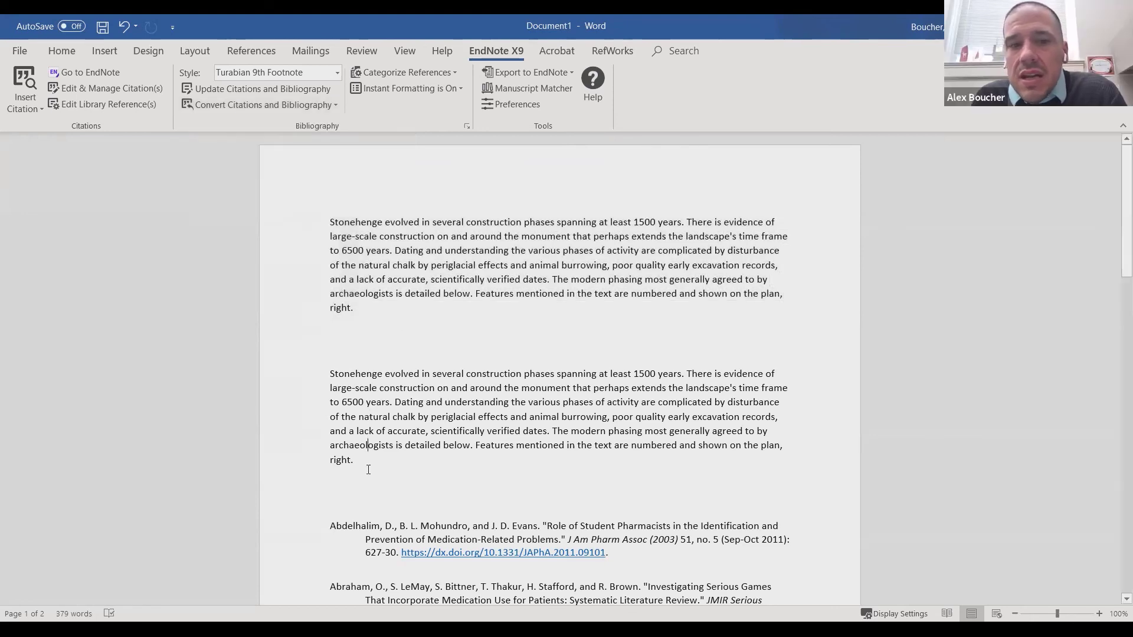
pyautogui.click(362, 461)
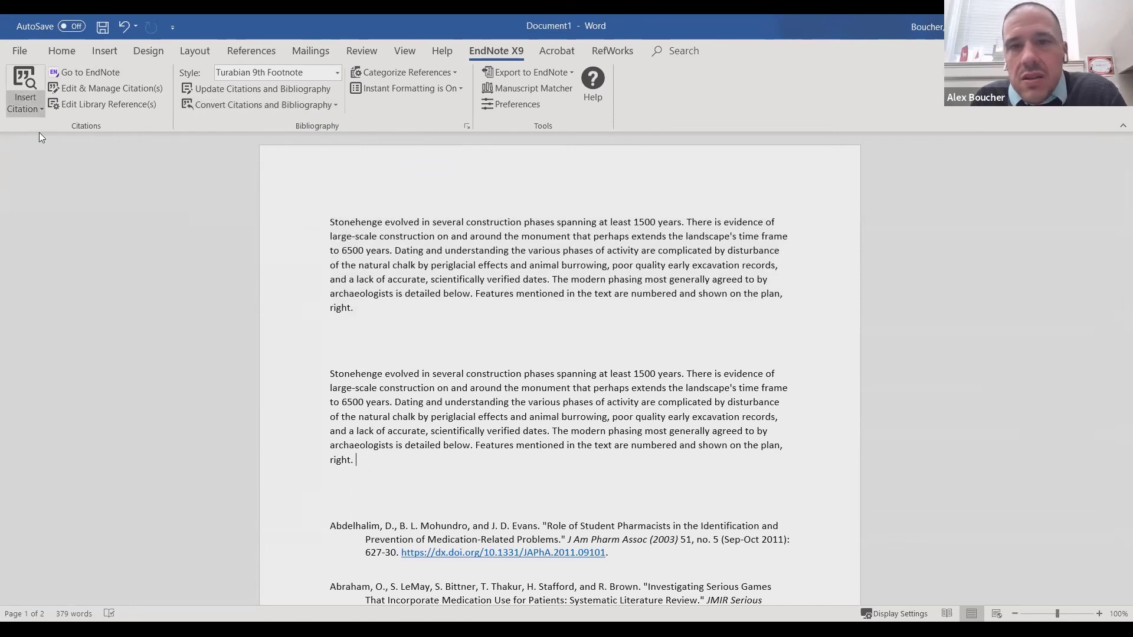
pyautogui.click(15, 97)
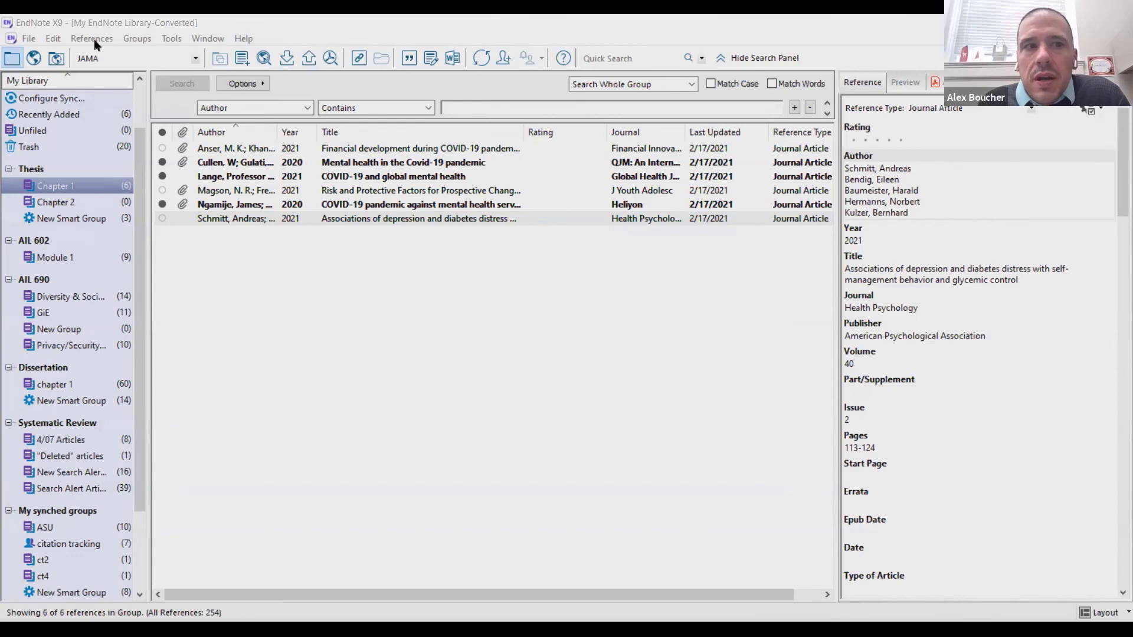
# Step: Switch to the EndNote library and start a new blank reference
pyautogui.click(297, 20)
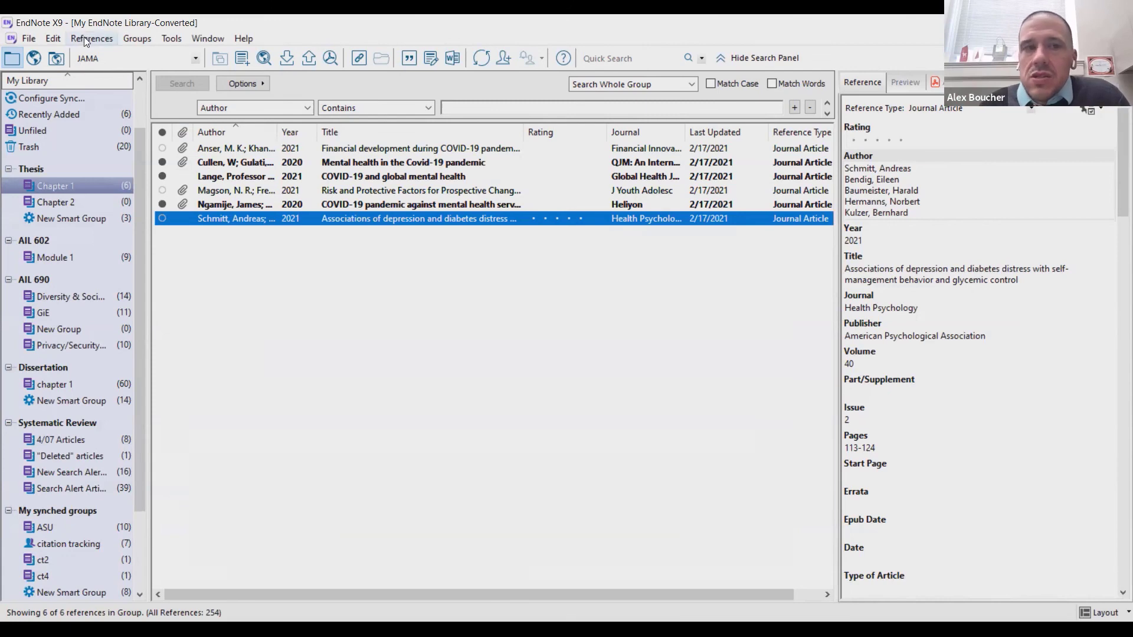
pyautogui.click(84, 36)
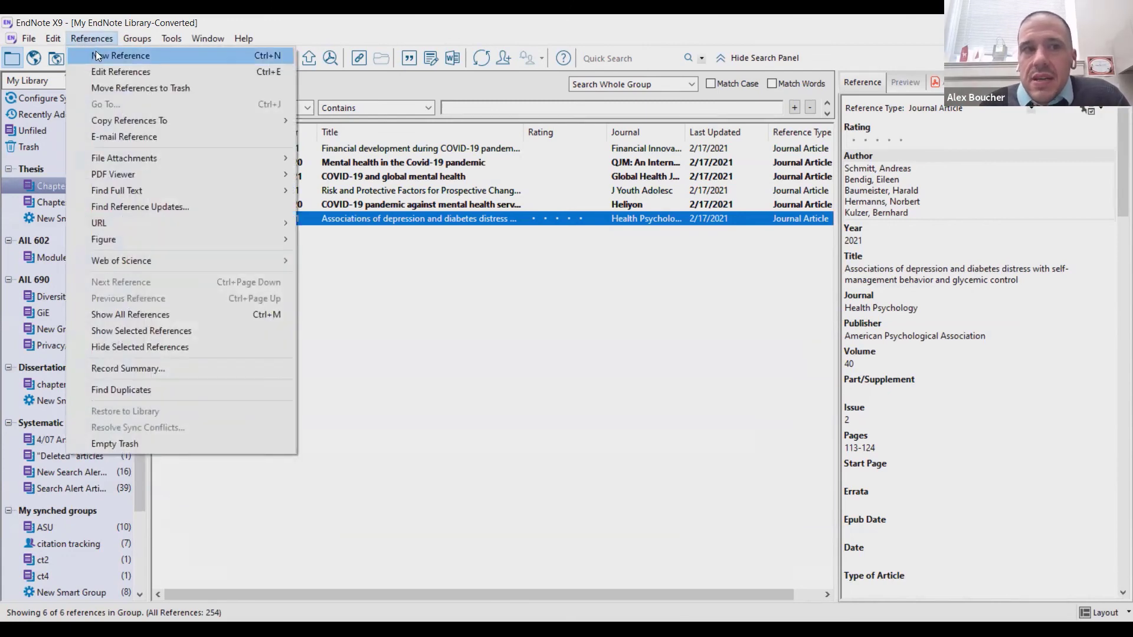
pyautogui.click(95, 56)
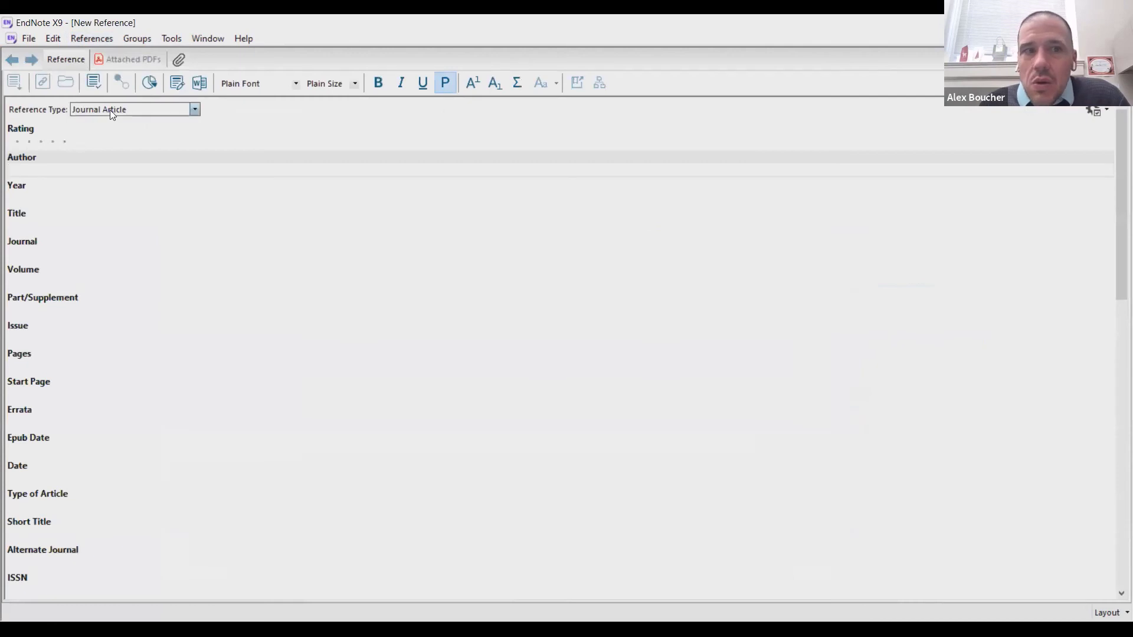
# Step: Set the new reference's type to Web Page and review the fields available for it, from Publisher downward
pyautogui.click(120, 107)
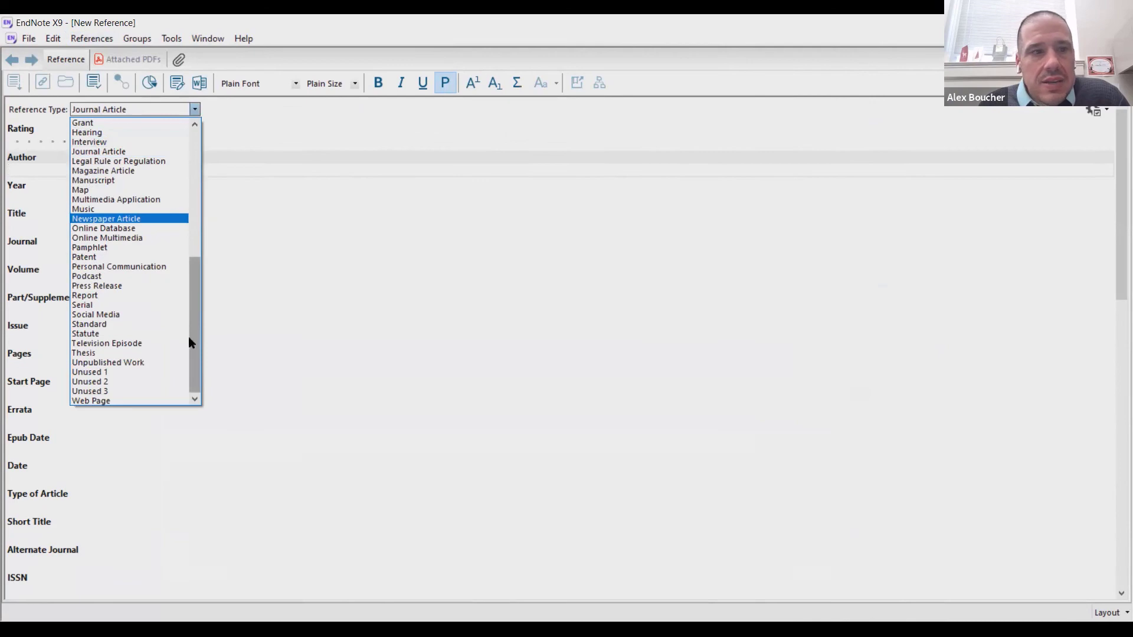
pyautogui.click(108, 400)
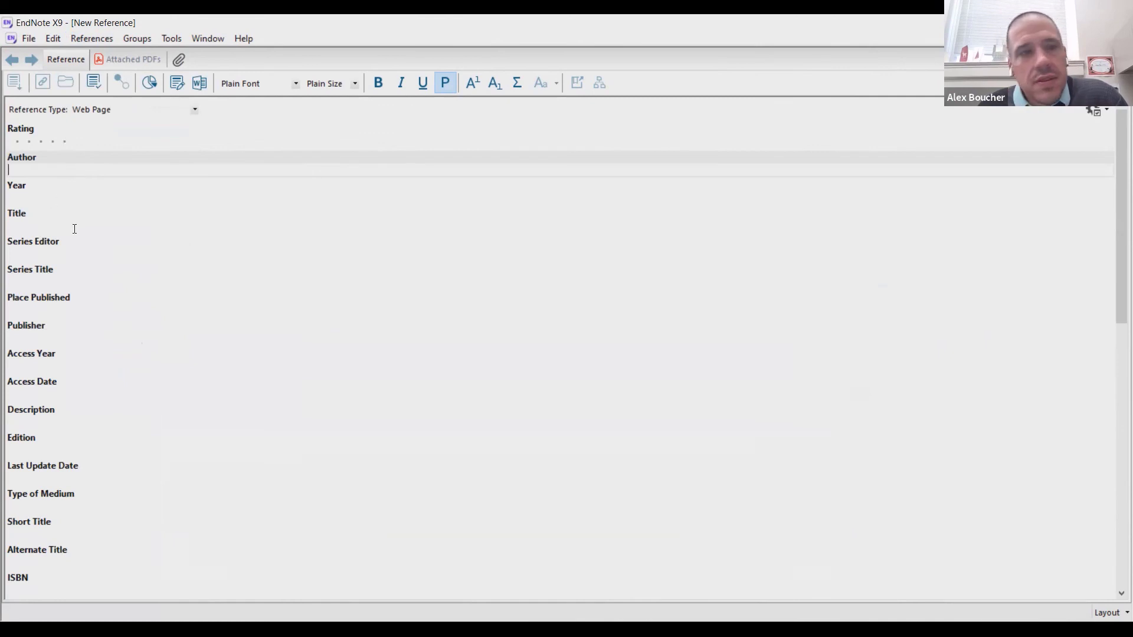
pyautogui.click(57, 337)
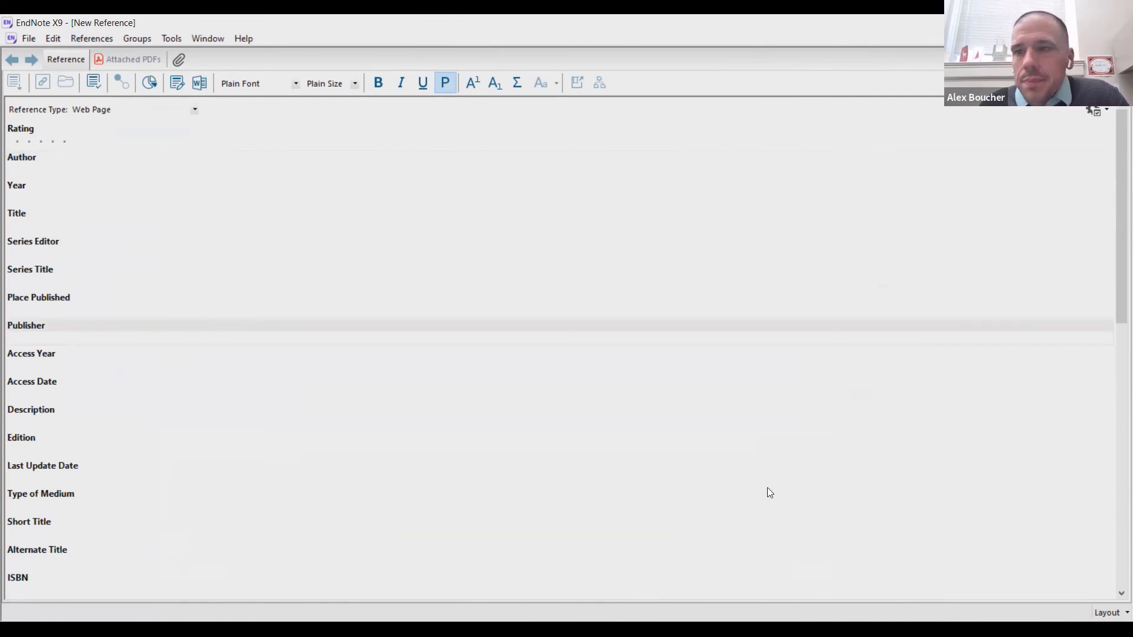
pyautogui.moveTo(1113, 303); pyautogui.dragTo(1098, 580)
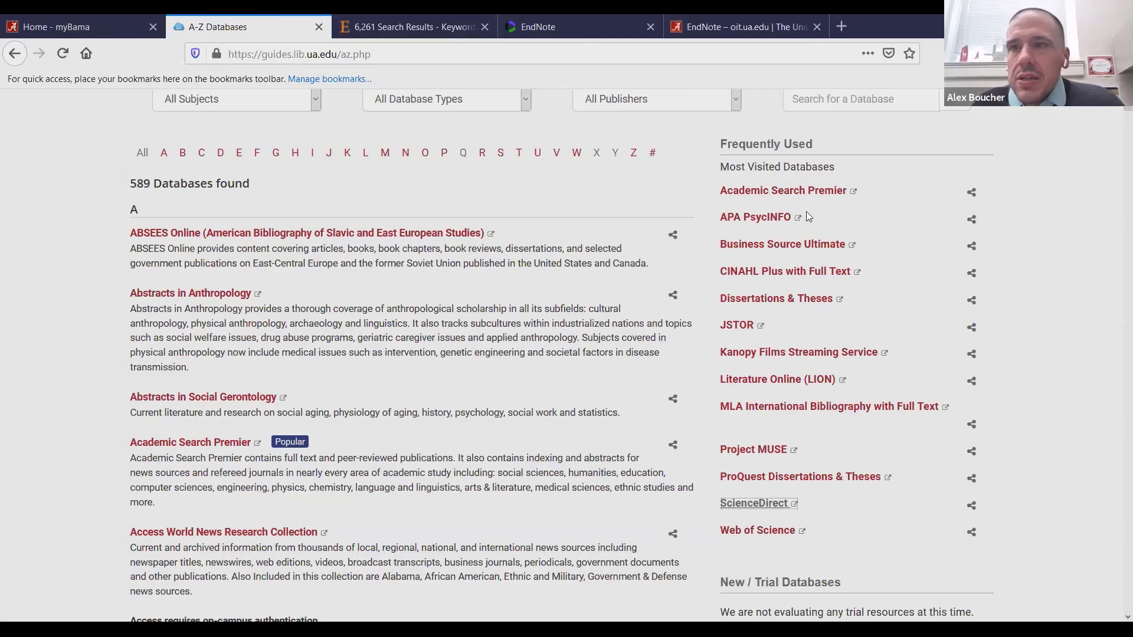
# Step: Switch to the browser, go from the A-Z Databases page to the University Libraries home page, and open the Scout search
pyautogui.scroll(3, 806, 212)
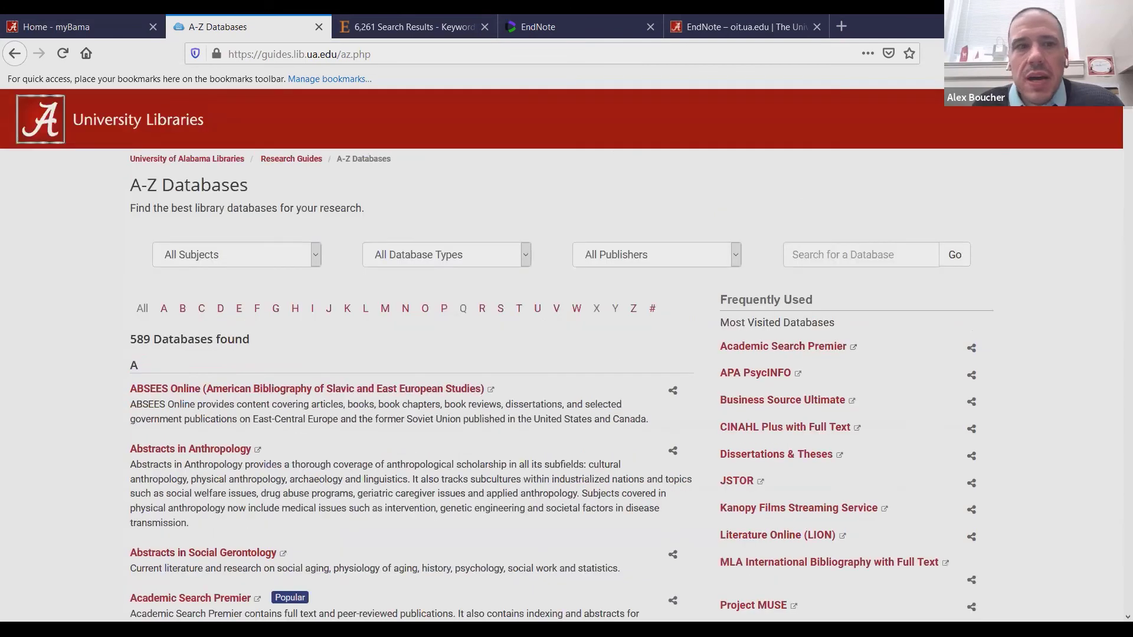
pyautogui.click(138, 120)
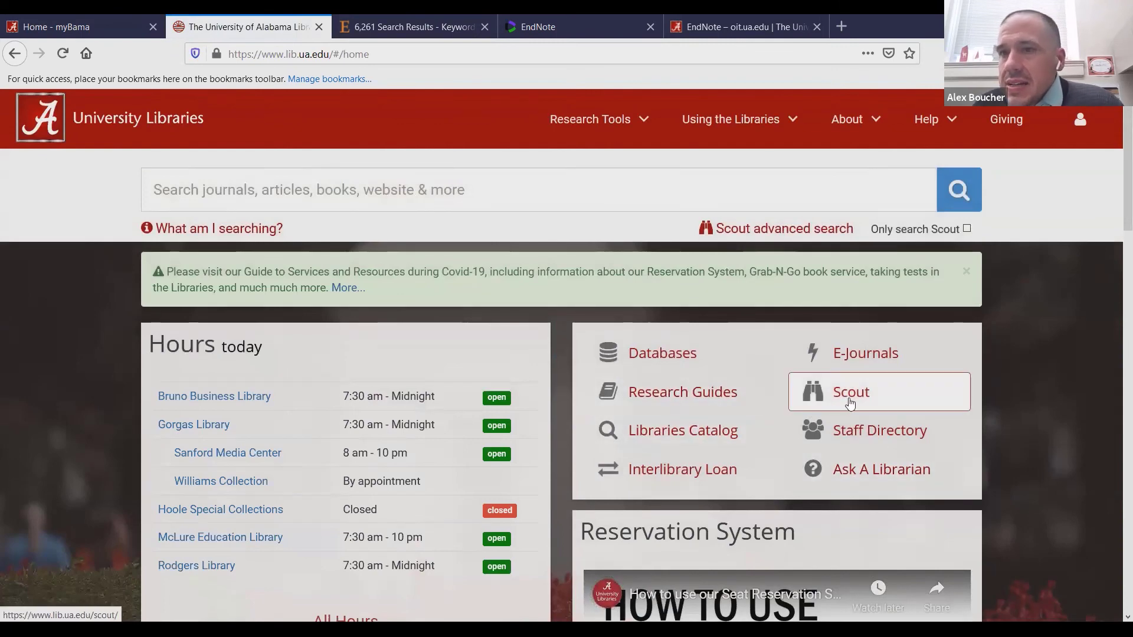
pyautogui.click(853, 402)
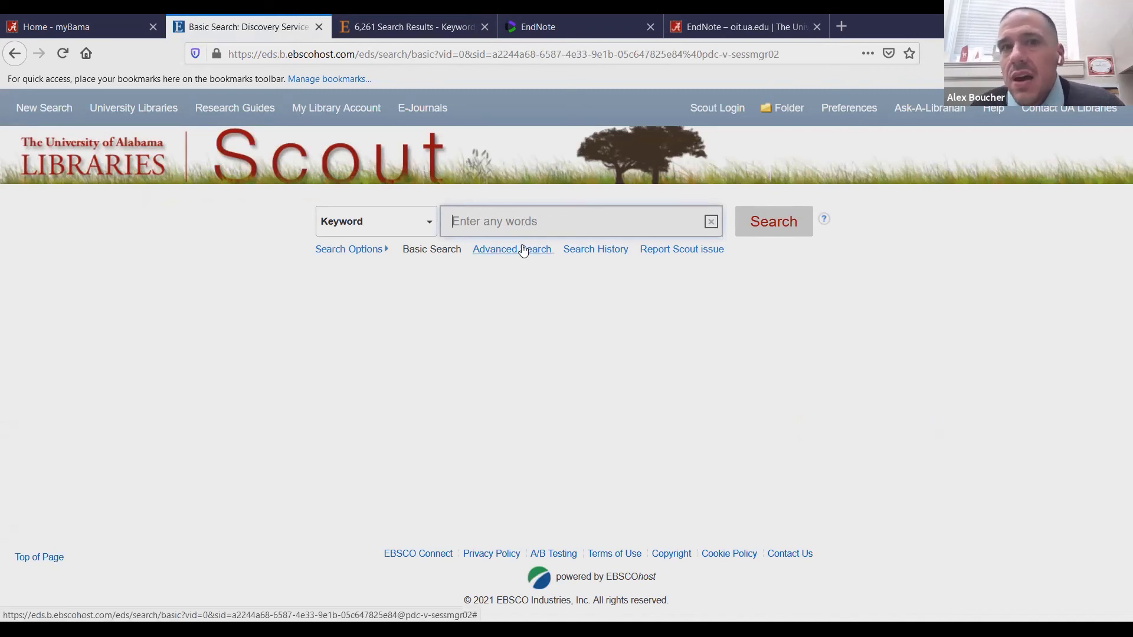
pyautogui.click(567, 118)
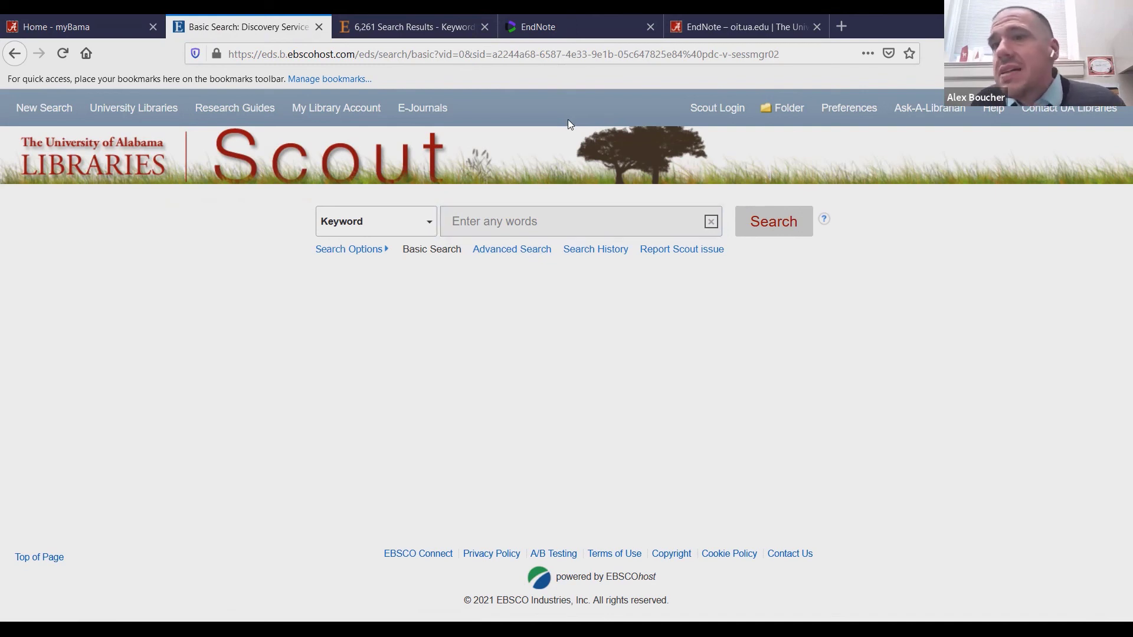